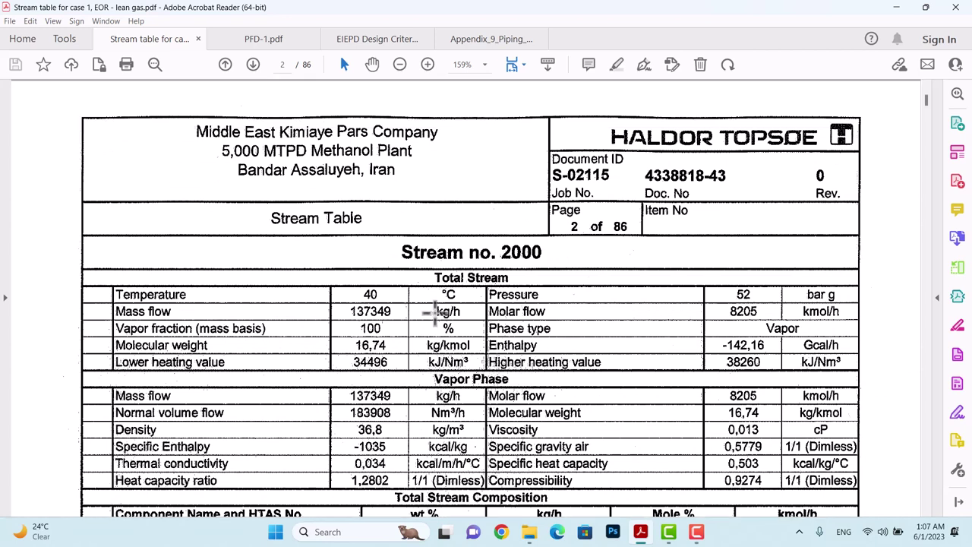
# - Compare the natural gas feed, stream 2000, on PFD-1 with the mass flow listed for it in the stream table
pyautogui.click(258, 39)
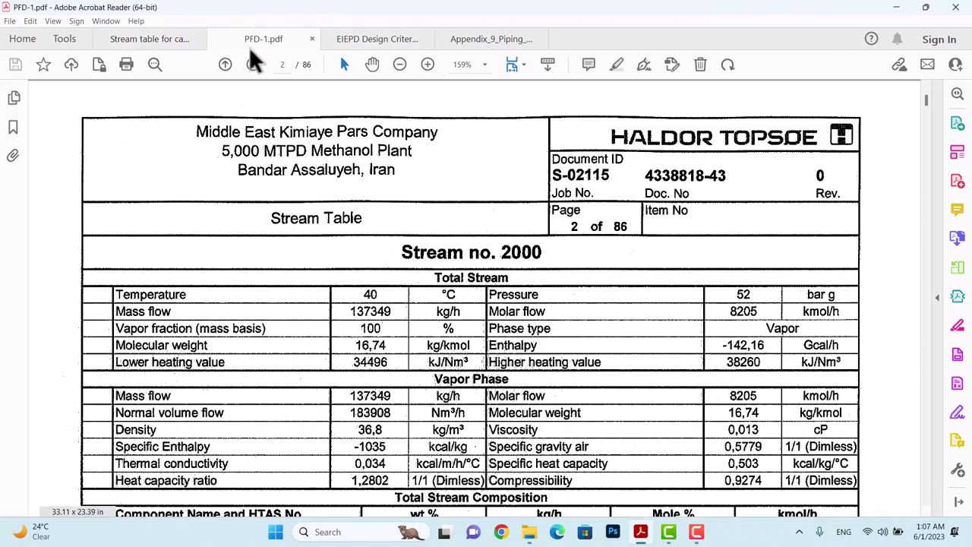
pyautogui.moveTo(238, 418); pyautogui.dragTo(204, 419)
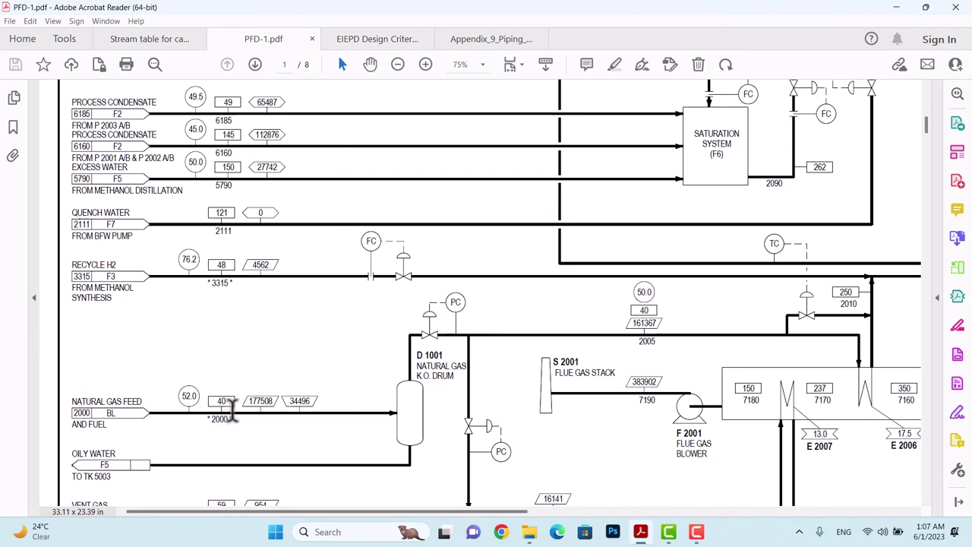
pyautogui.click(149, 39)
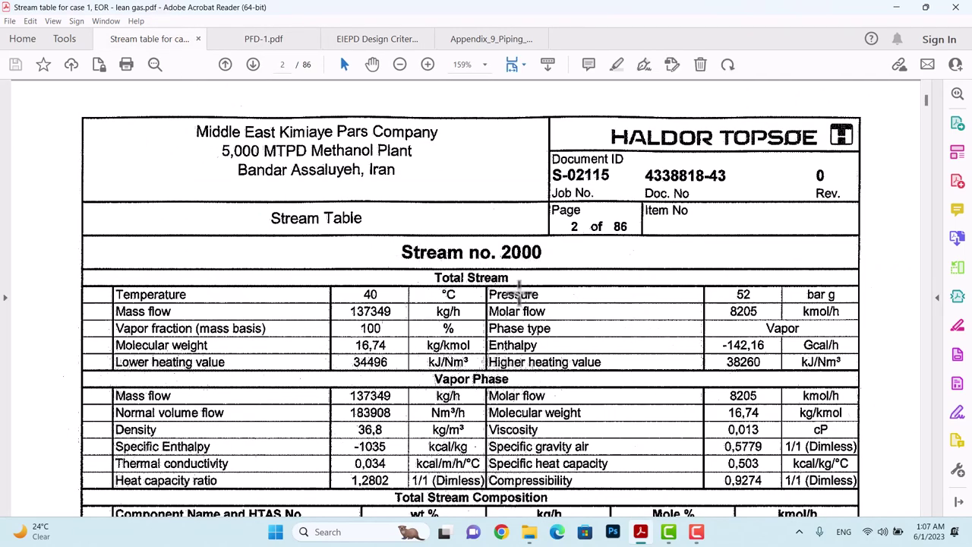
pyautogui.scroll(-5, 514, 283)
pyautogui.scroll(4, 514, 283)
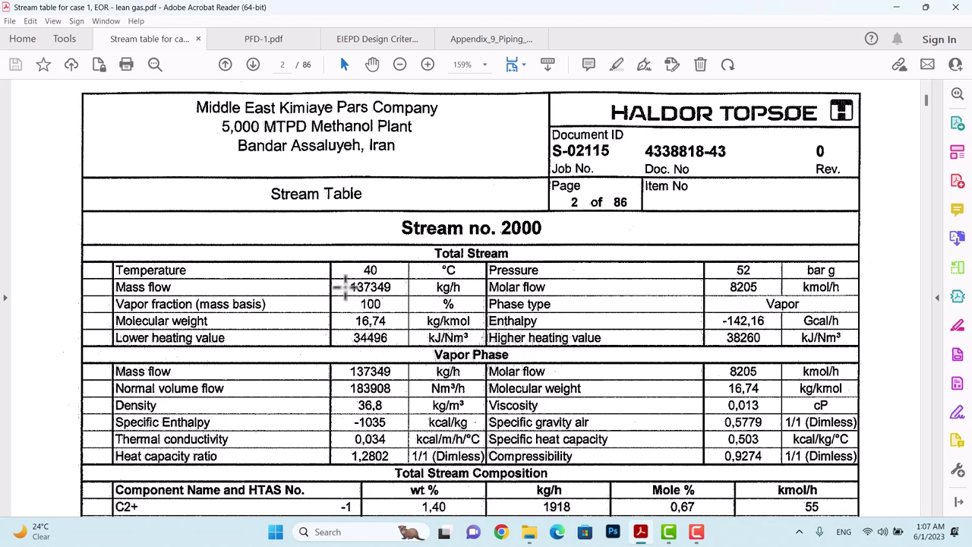
pyautogui.moveTo(346, 287); pyautogui.dragTo(403, 293)
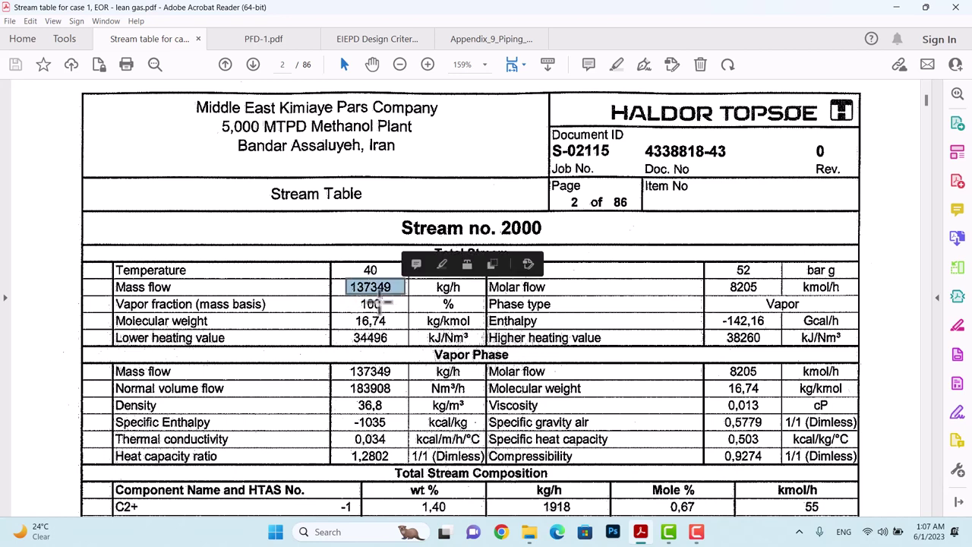
pyautogui.click(407, 304)
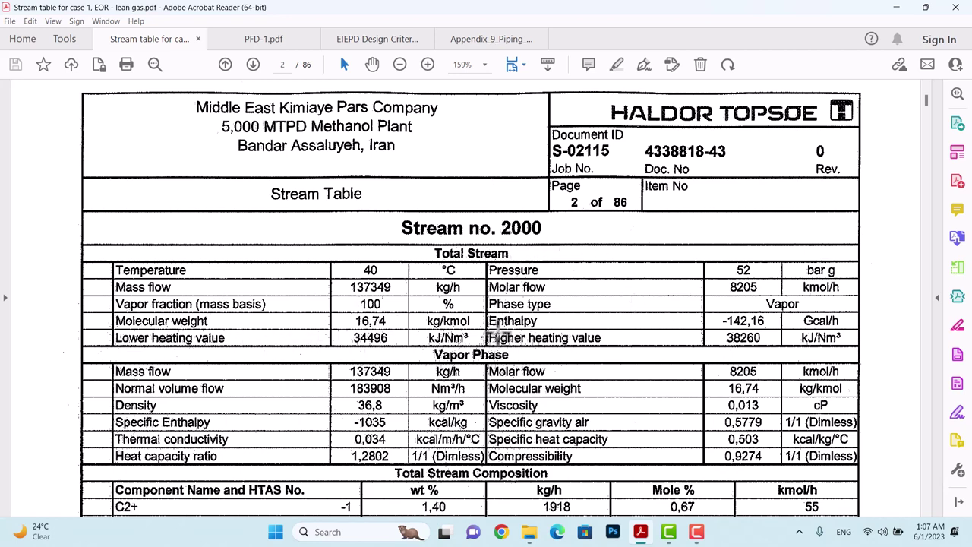
# - Examine the vapor phase properties and total stream composition of stream no. 2000
pyautogui.scroll(-2, 516, 351)
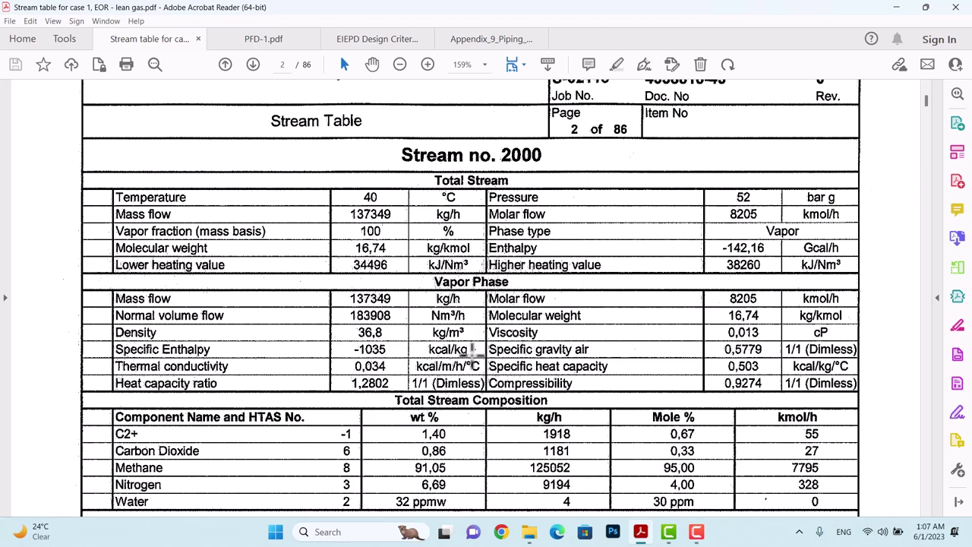
pyautogui.scroll(-3, 466, 343)
pyautogui.scroll(1, 466, 343)
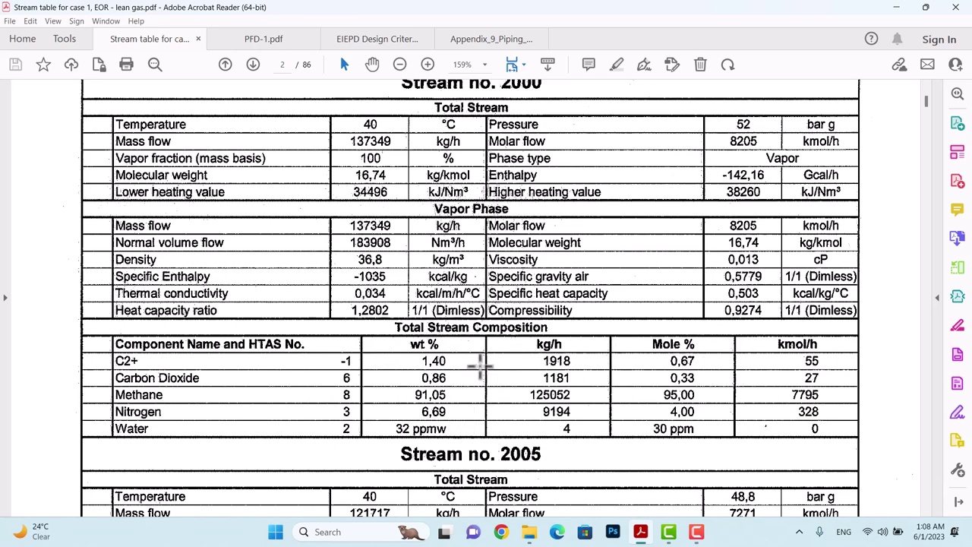
pyautogui.scroll(-1, 480, 367)
pyautogui.scroll(2, 480, 367)
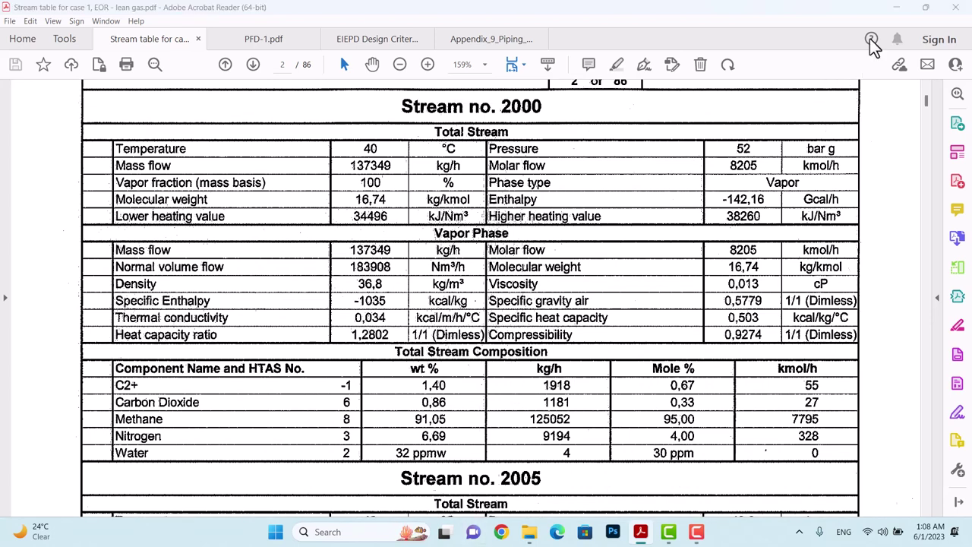
# - Open the EIEPD Line Sizing workbook in Excel without updating its external links and maximize its window
pyautogui.click(343, 531)
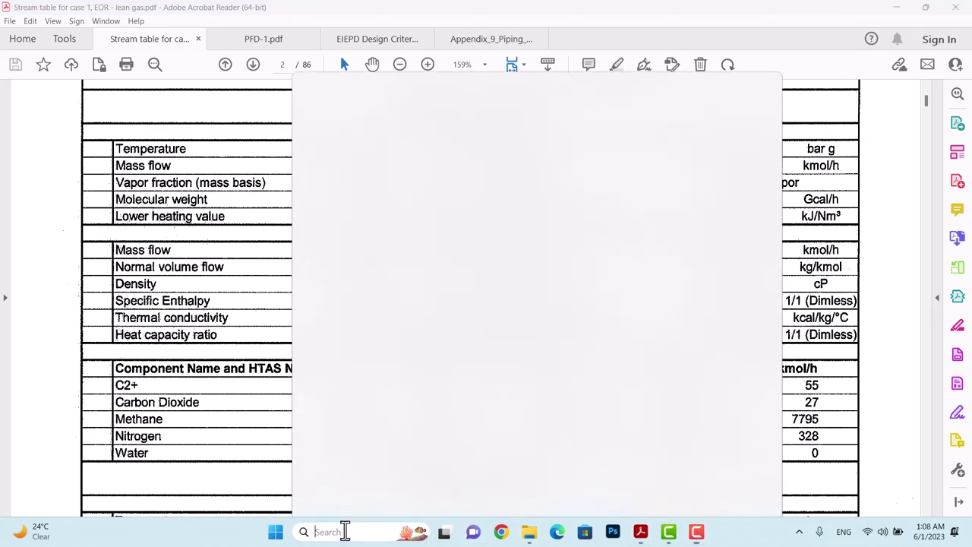
pyautogui.write('eiepD Line Sizing')
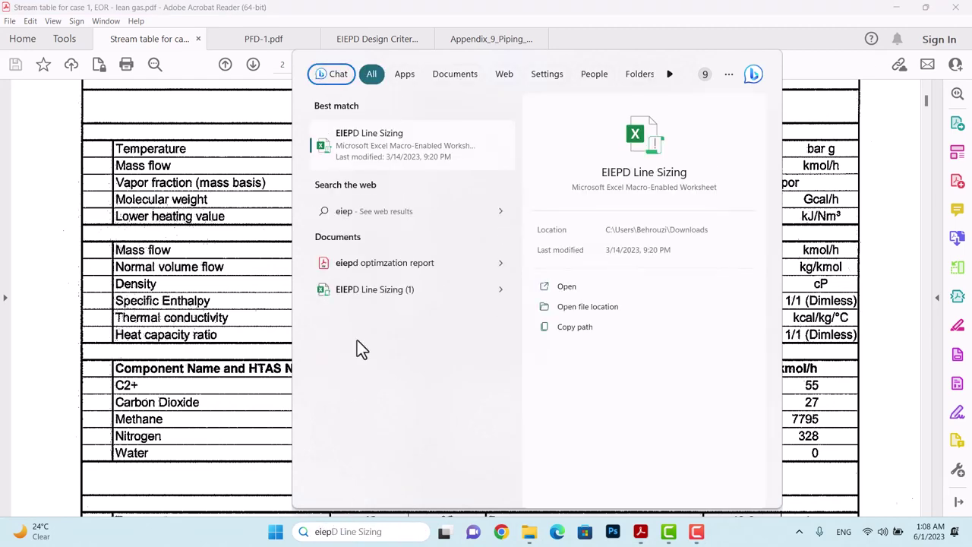
pyautogui.click(395, 144)
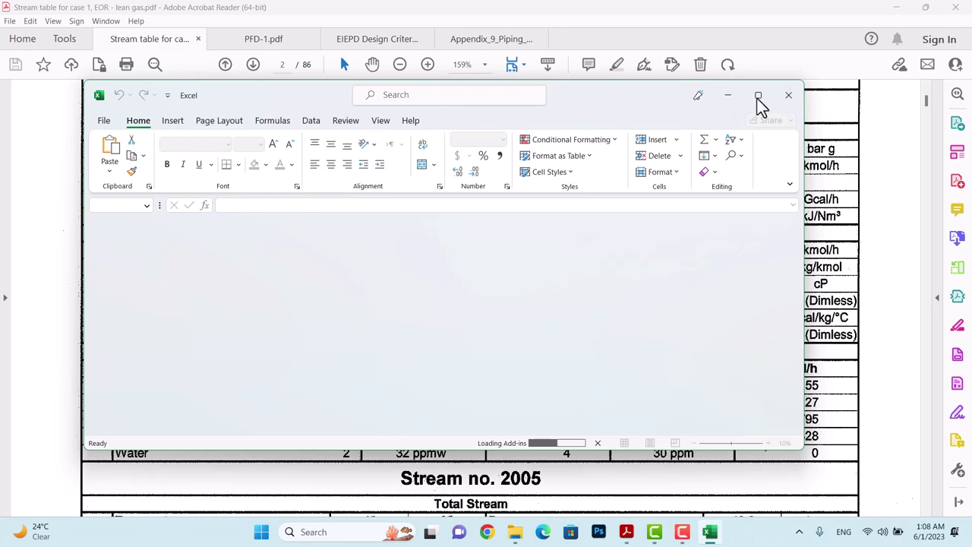
pyautogui.moveTo(760, 104)
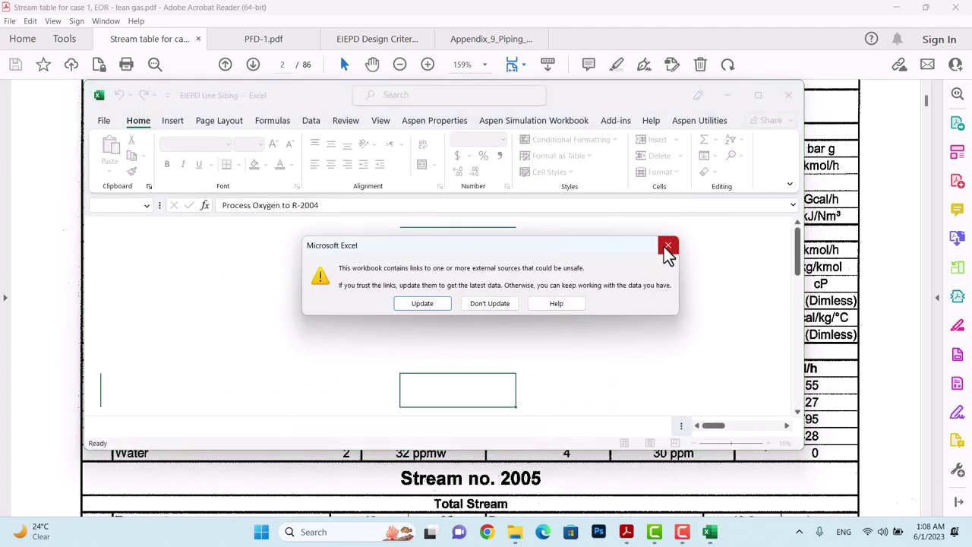
pyautogui.click(668, 246)
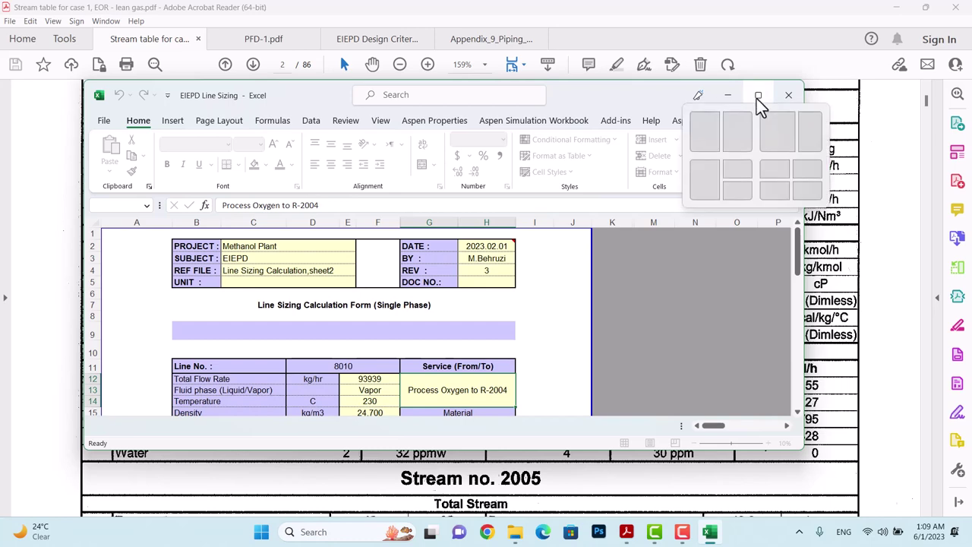
pyautogui.click(757, 97)
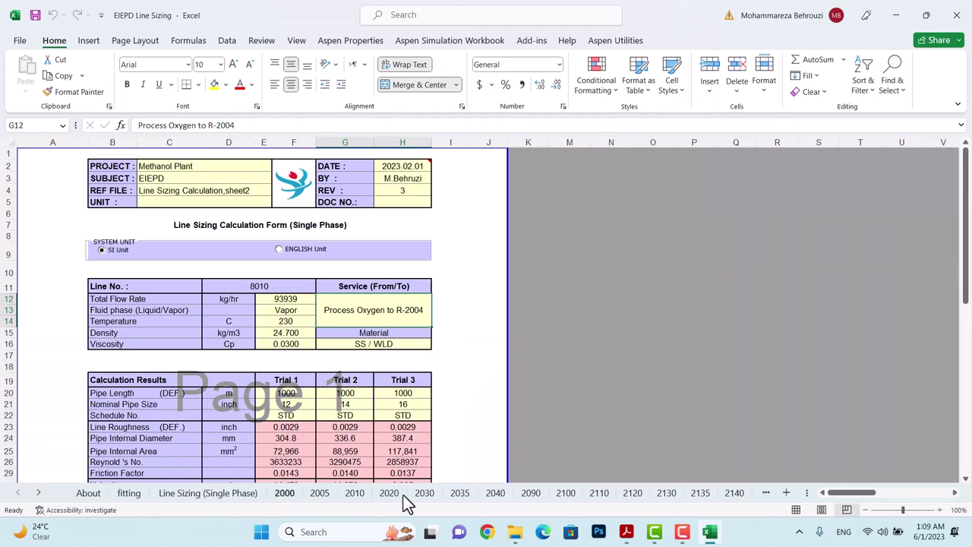
# - Review the About sheet and the fitting sheet's pipe characteristics, fittings K values and schedule 40 and 80 tables
pyautogui.click(85, 498)
pyautogui.scroll(-2, 302, 424)
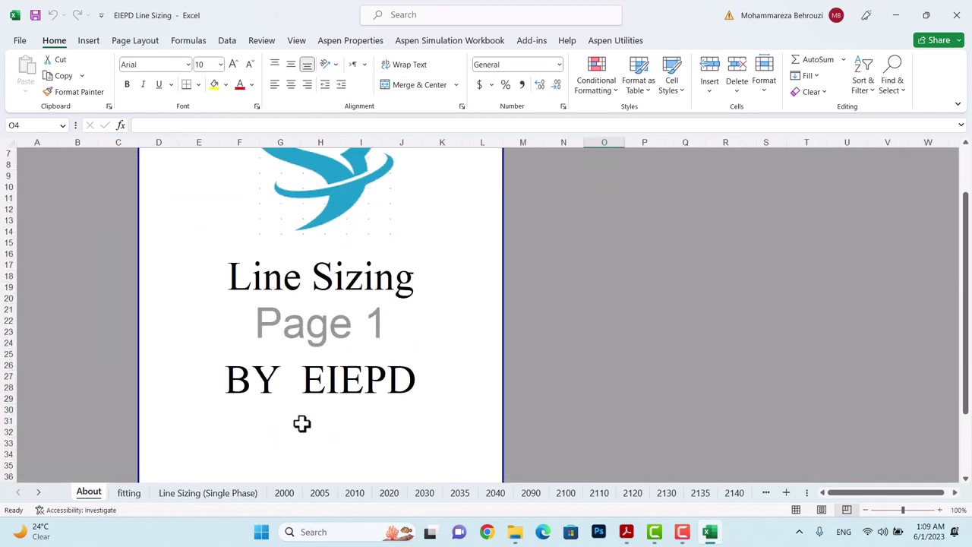
pyautogui.scroll(1, 123, 499)
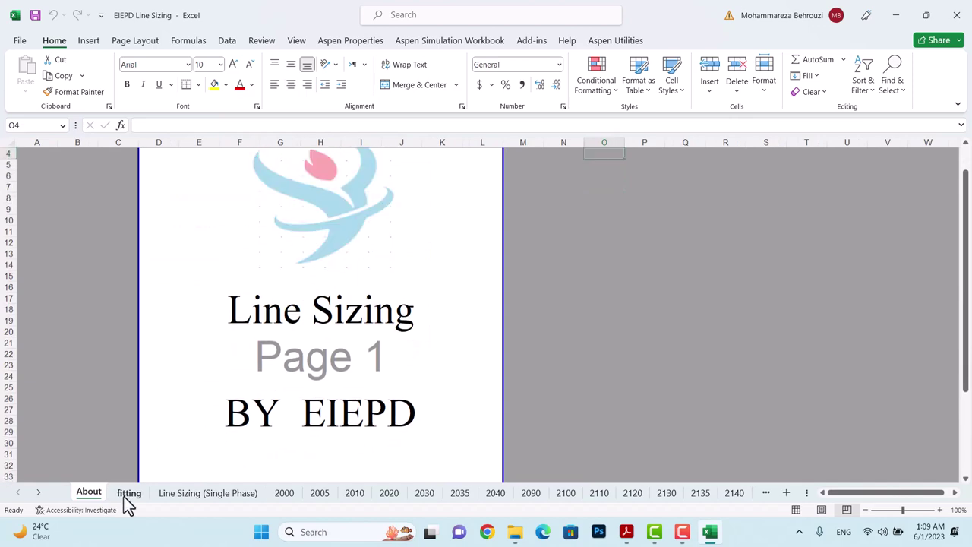
pyautogui.click(128, 493)
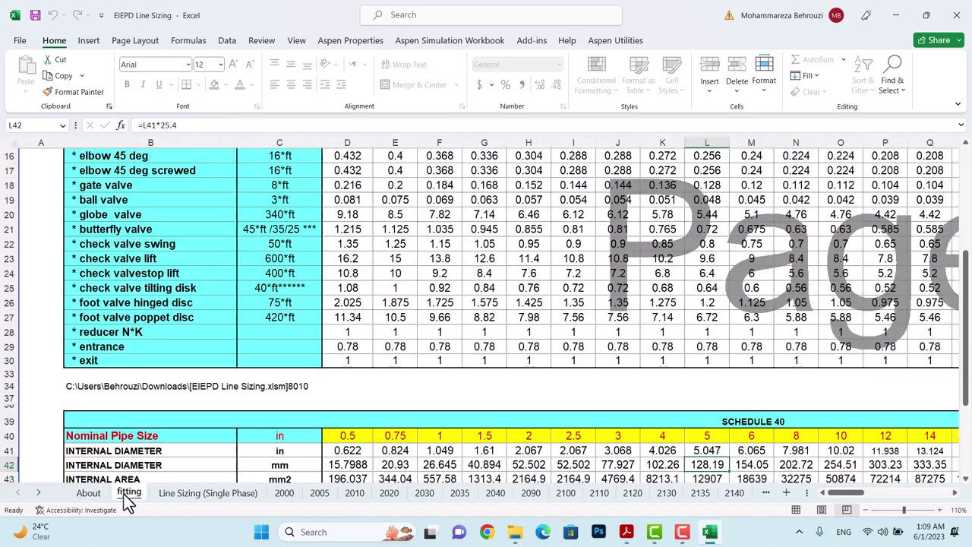
pyautogui.click(868, 510)
pyautogui.click(869, 510)
pyautogui.click(869, 510)
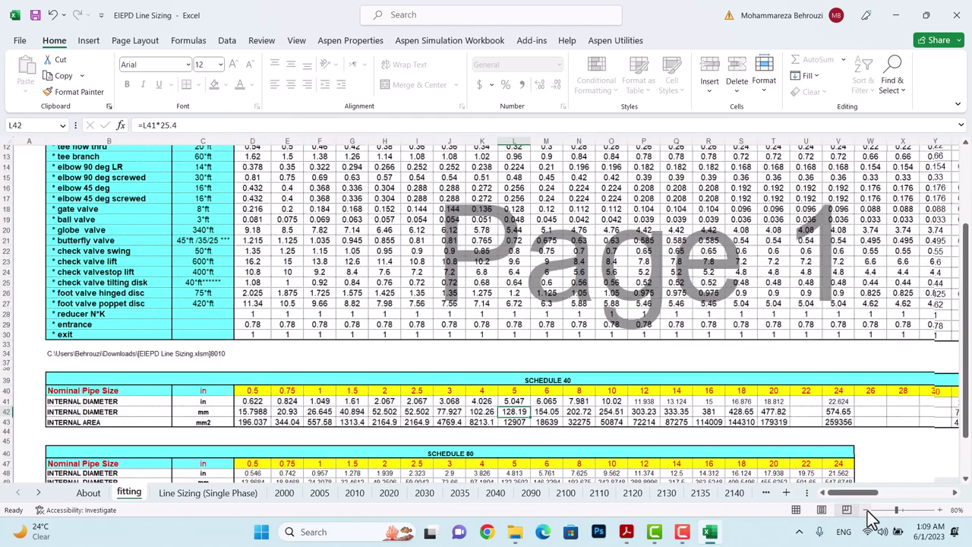
pyautogui.click(868, 511)
pyautogui.click(869, 510)
pyautogui.click(868, 511)
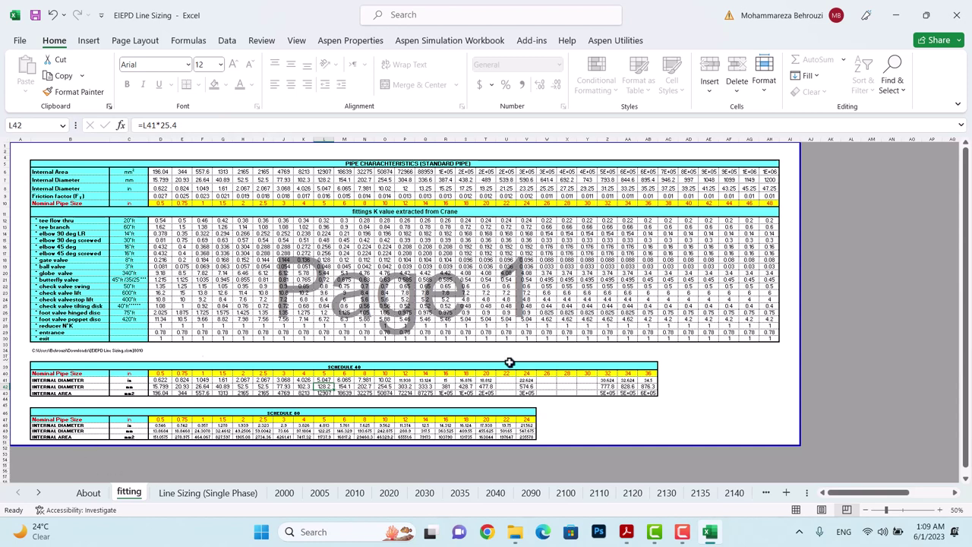
pyautogui.click(180, 496)
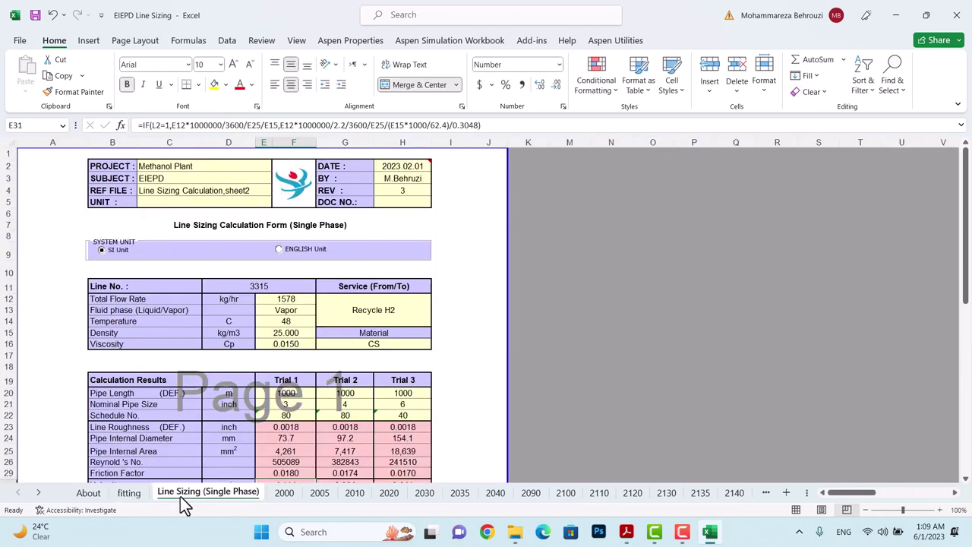
pyautogui.click(133, 497)
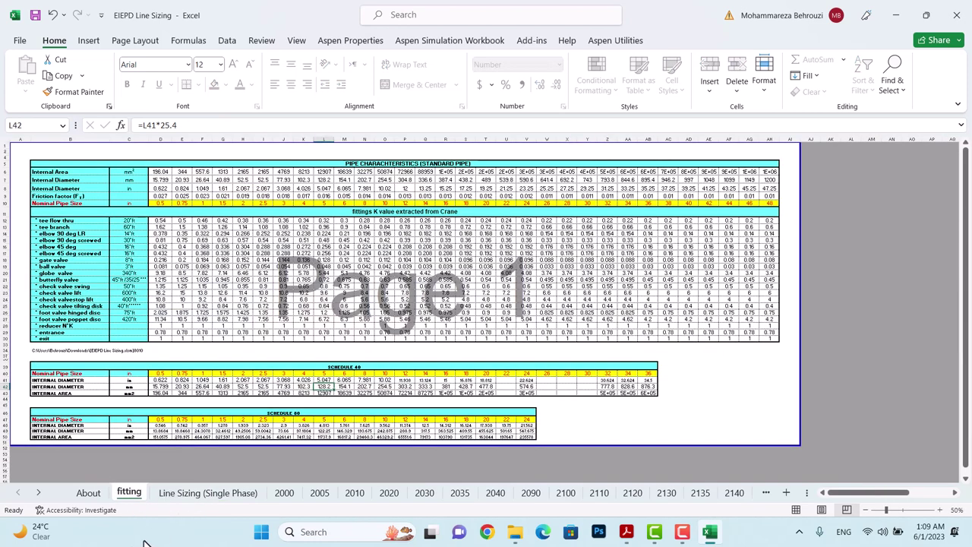
# - On the Line Sizing (Single Phase) sheet, set the Service (From/To) entry to NG
pyautogui.click(194, 497)
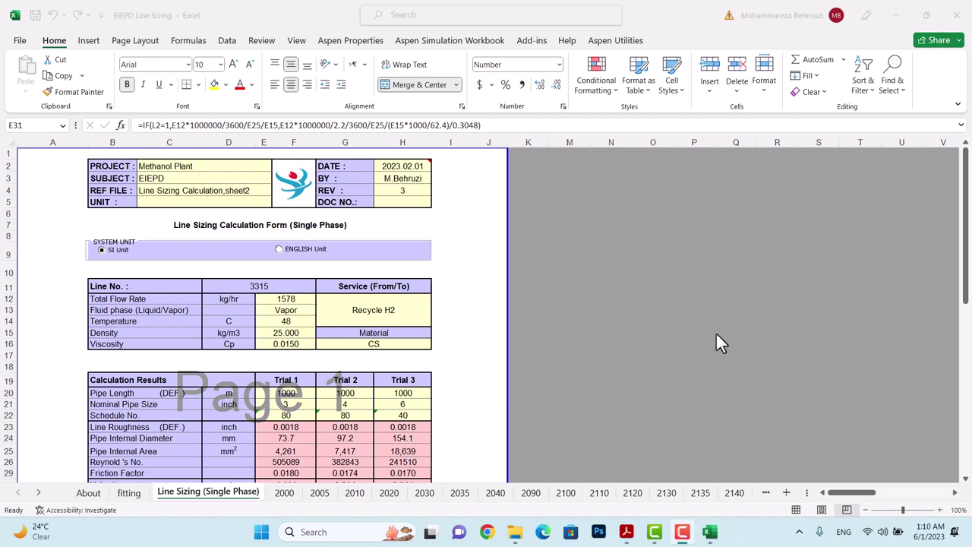
pyautogui.click(967, 232)
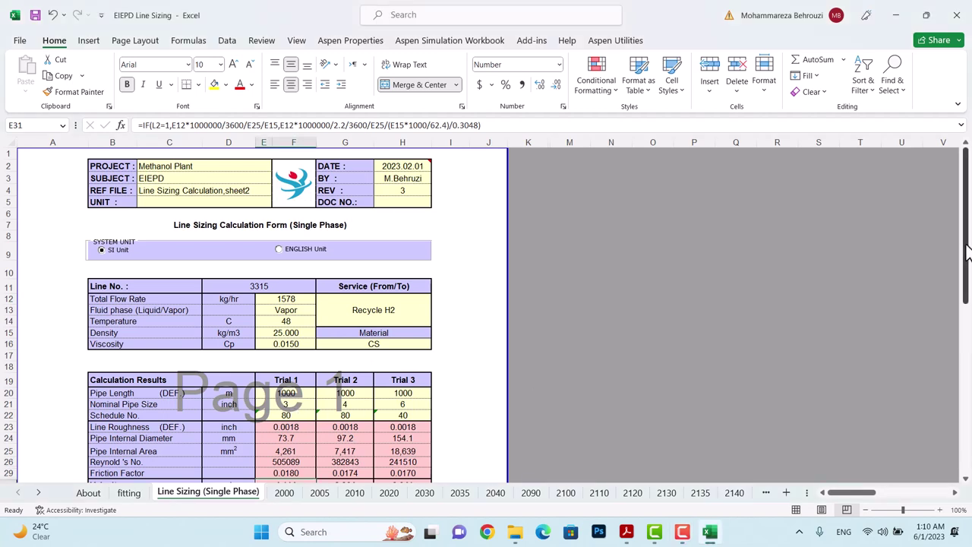
pyautogui.scroll(-2, 409, 326)
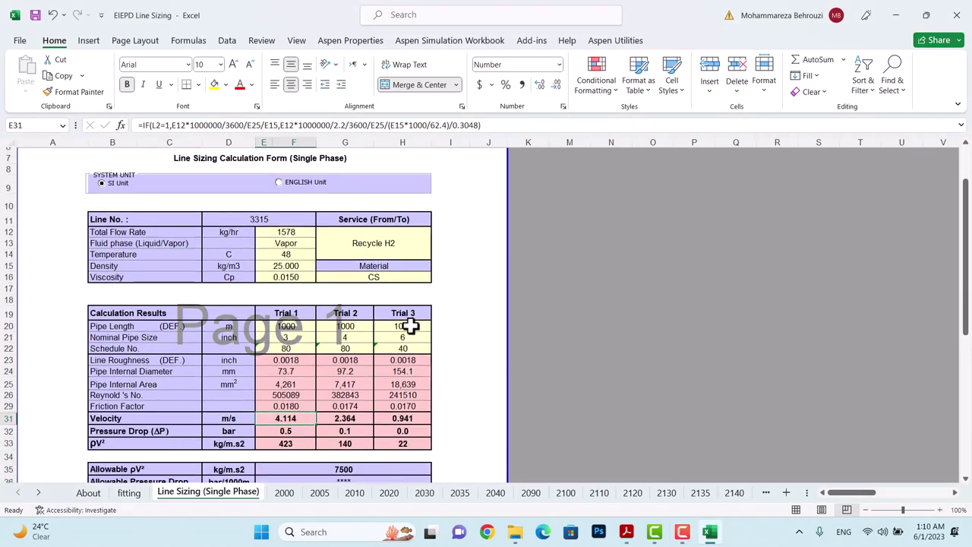
pyautogui.scroll(2, 410, 323)
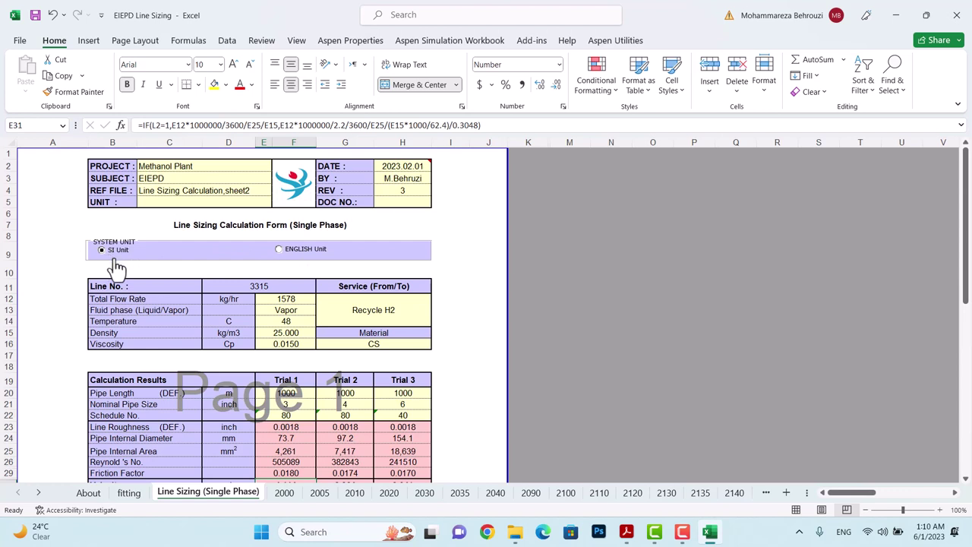
pyautogui.click(365, 314)
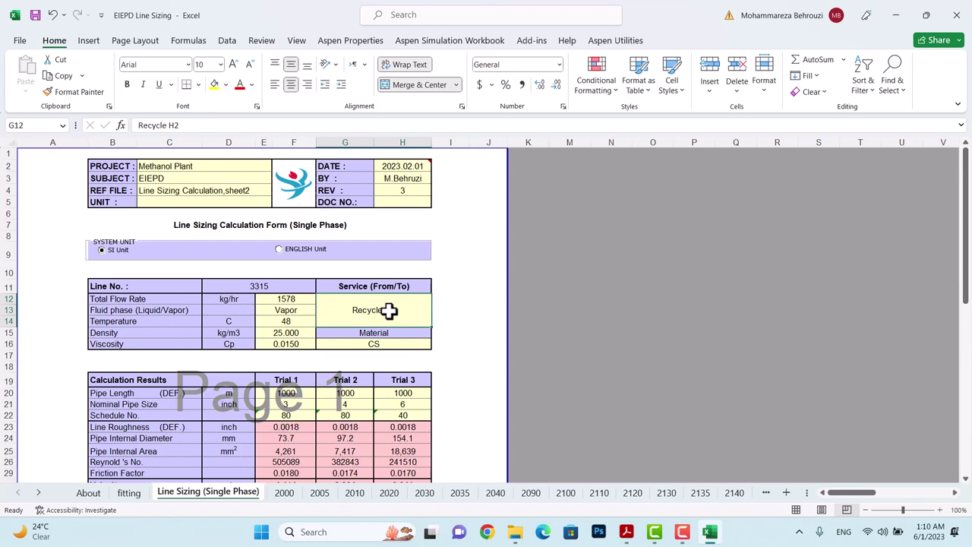
pyautogui.press('F2')
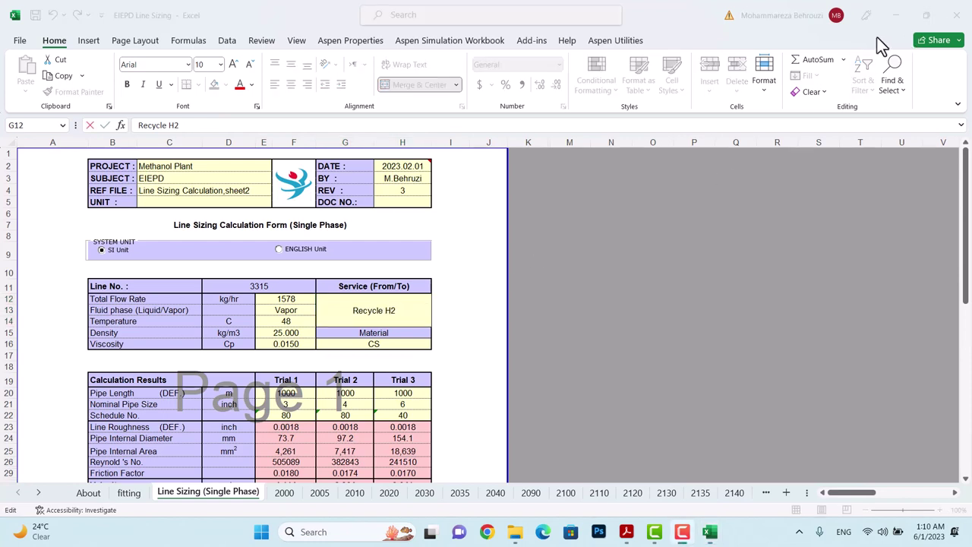
pyautogui.doubleClick(400, 311)
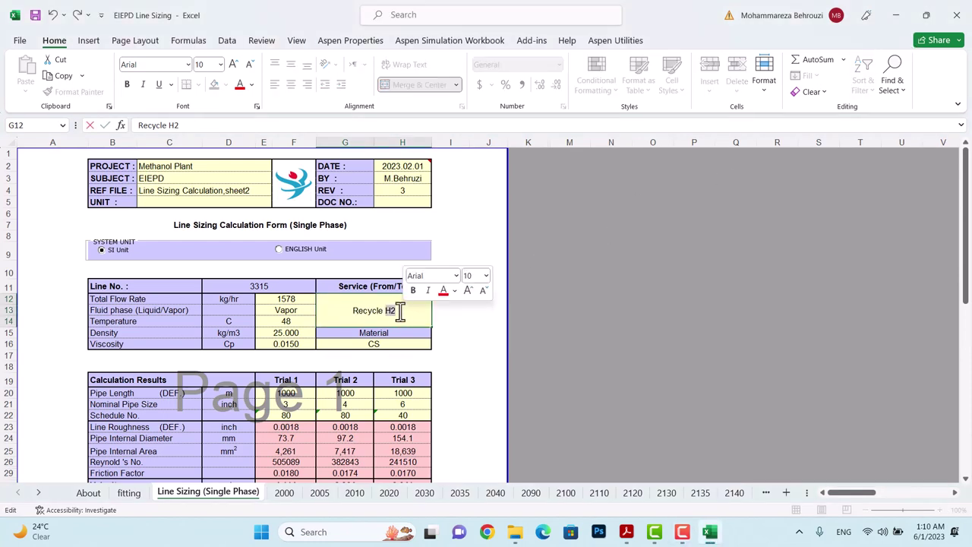
pyautogui.moveTo(400, 311); pyautogui.dragTo(349, 311)
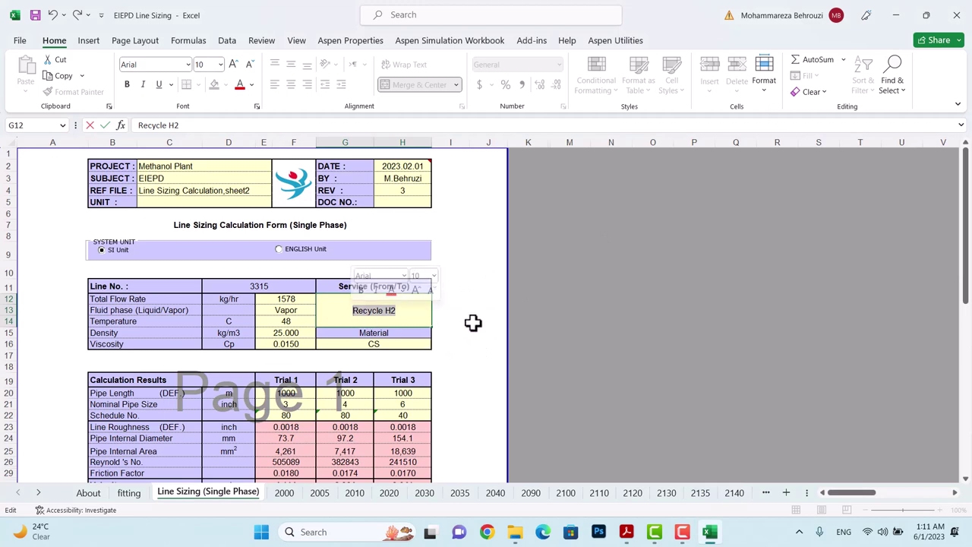
pyautogui.write('N')
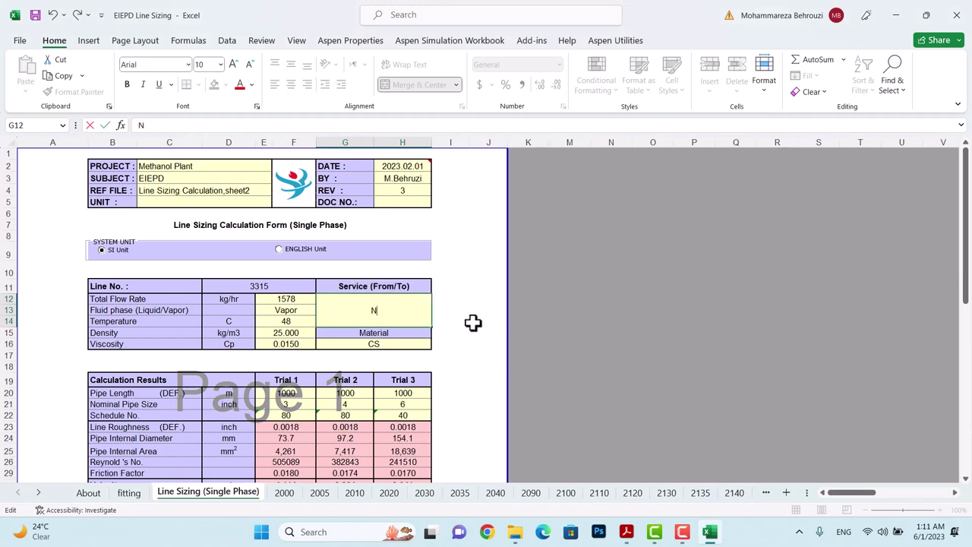
pyautogui.write('G')
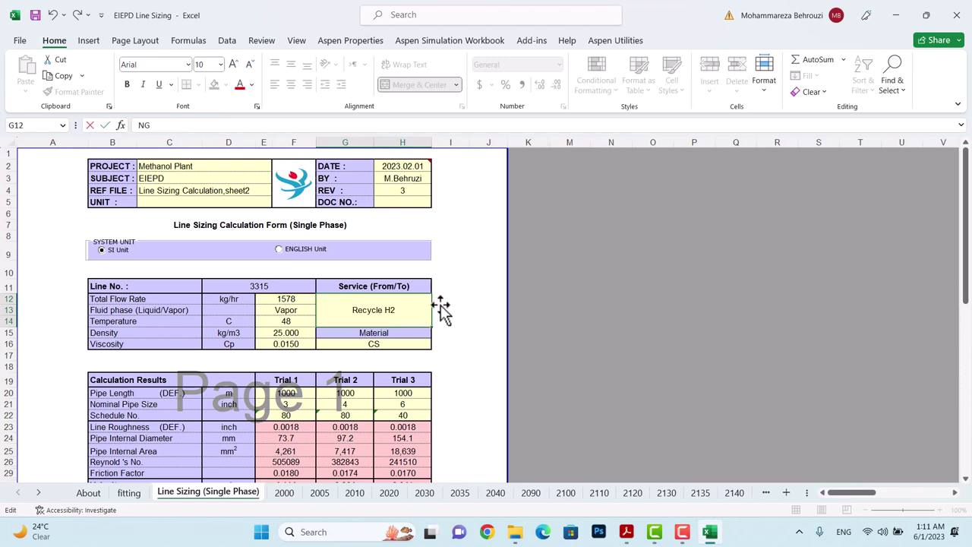
pyautogui.click(440, 308)
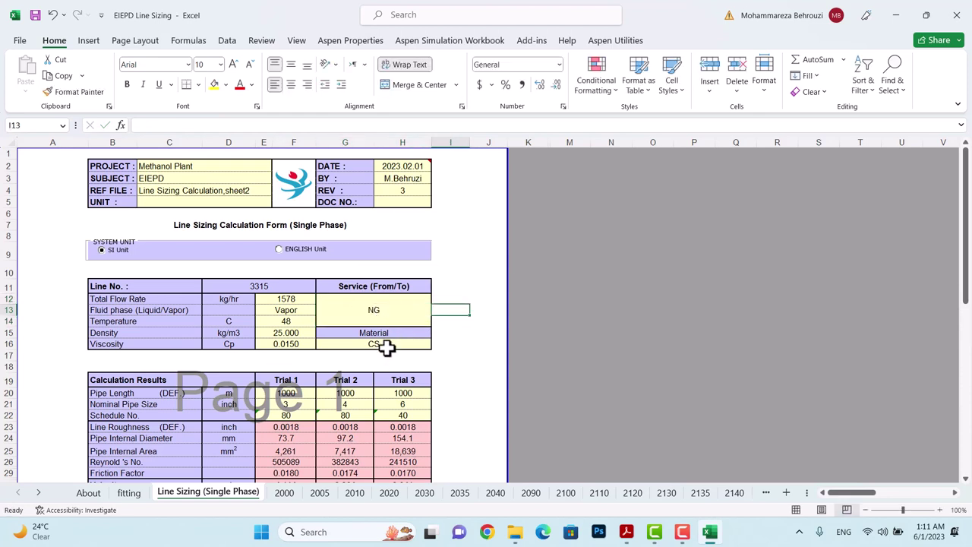
# - Look up stream 2000's mass flow in the stream table PDF and set the Total Flow Rate to 137349 kg/hr in the workbook
pyautogui.click(389, 343)
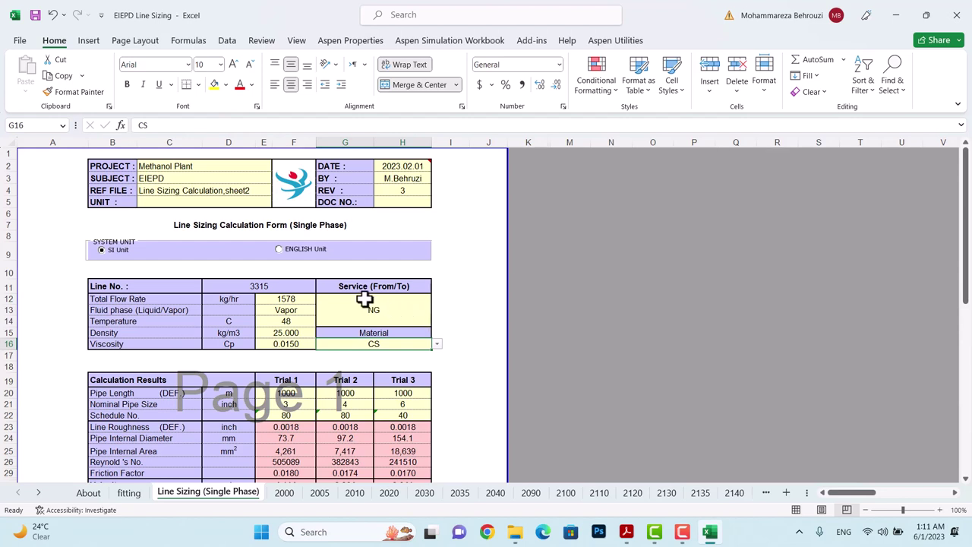
pyautogui.click(304, 299)
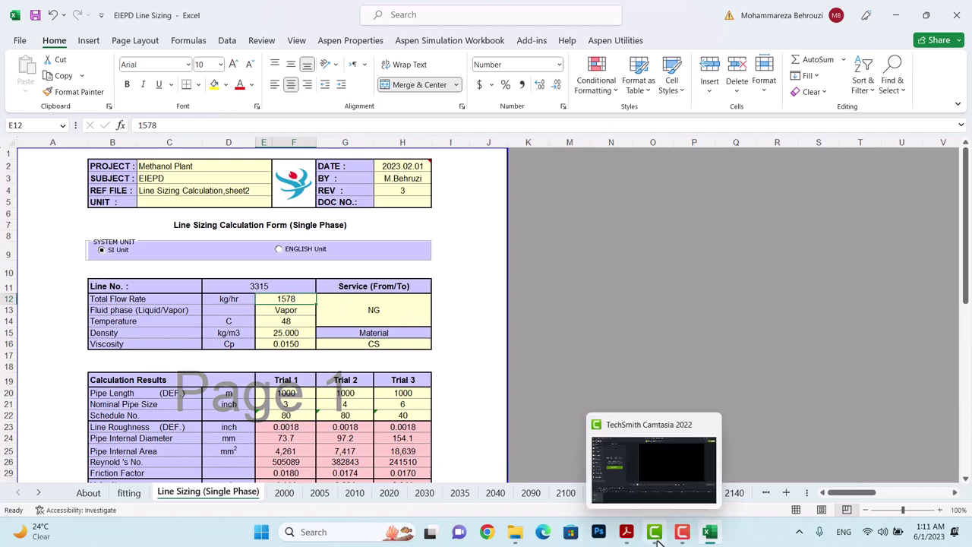
pyautogui.moveTo(621, 534)
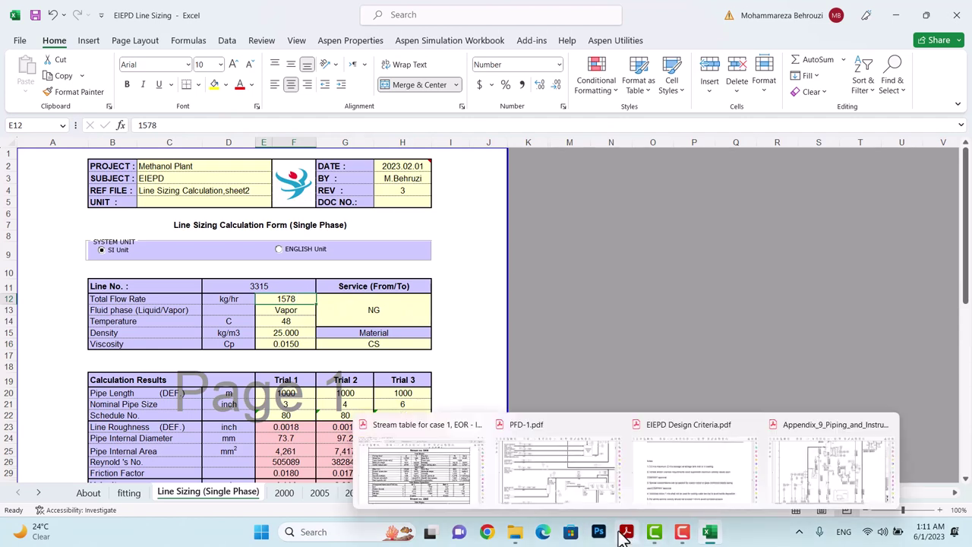
pyautogui.click(454, 486)
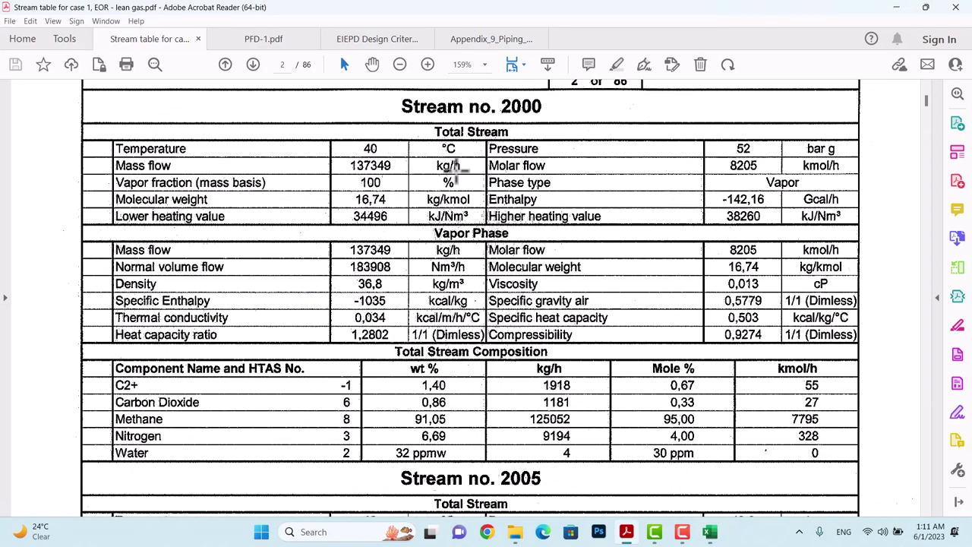
pyautogui.moveTo(630, 536)
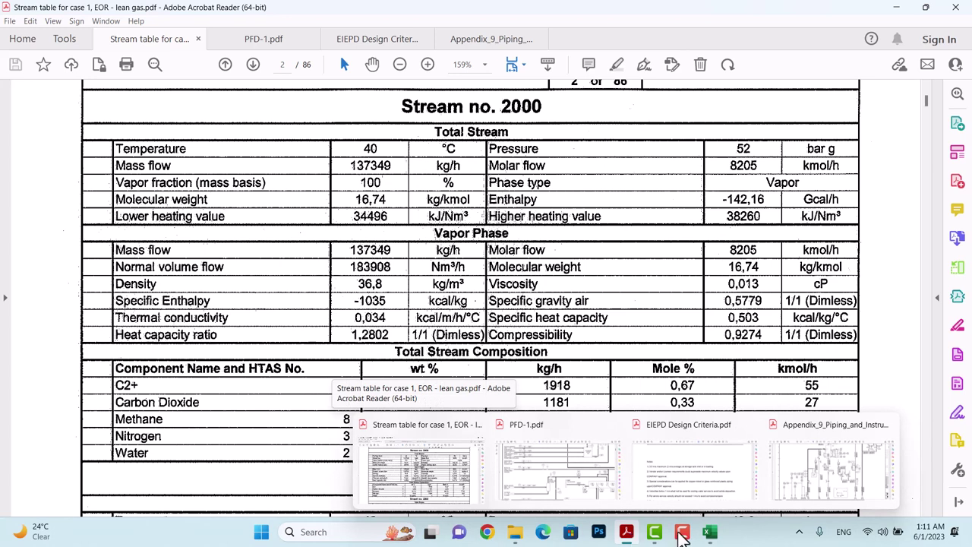
pyautogui.click(709, 532)
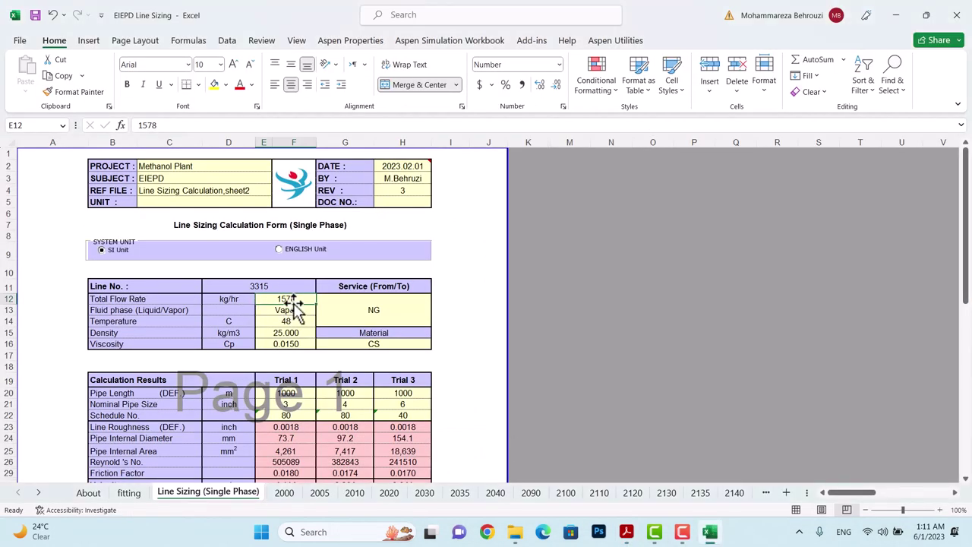
pyautogui.write('1')
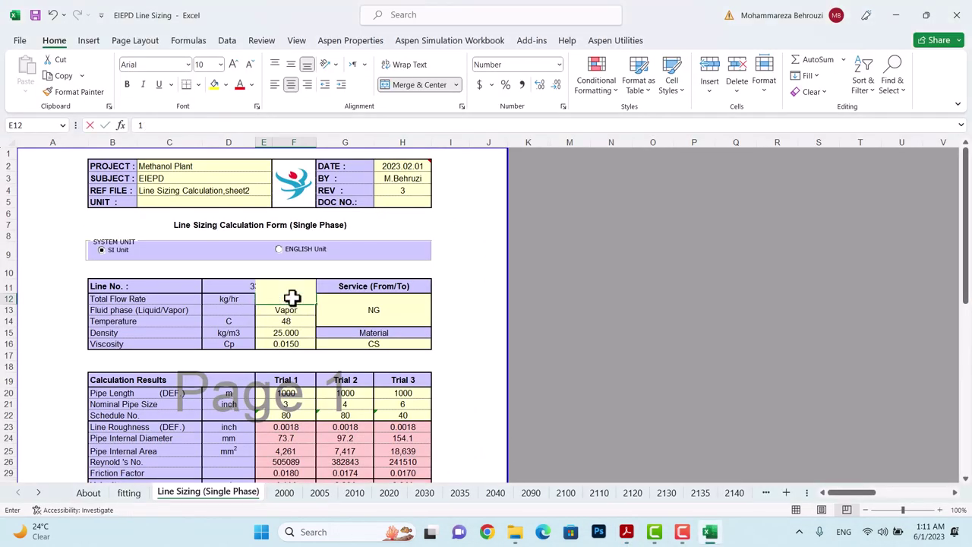
pyautogui.write('37349')
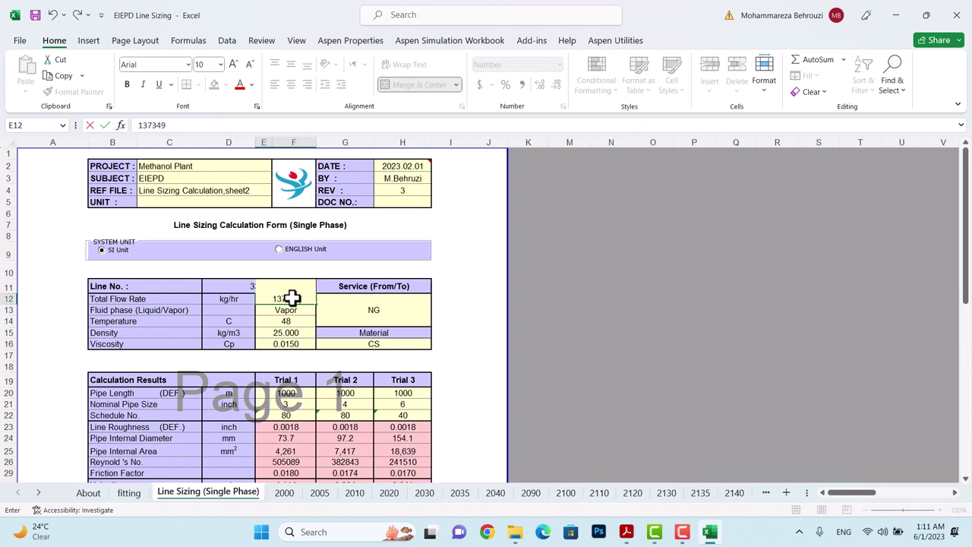
pyautogui.press('Return')
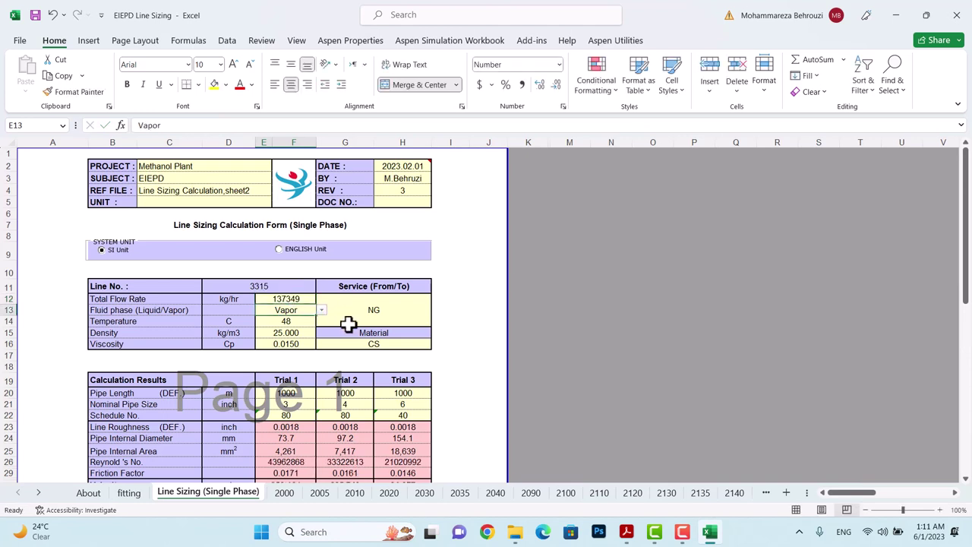
# - Check stream 2000's phase type in the stream table PDF and choose Vapor as the fluid phase in the workbook
pyautogui.click(710, 531)
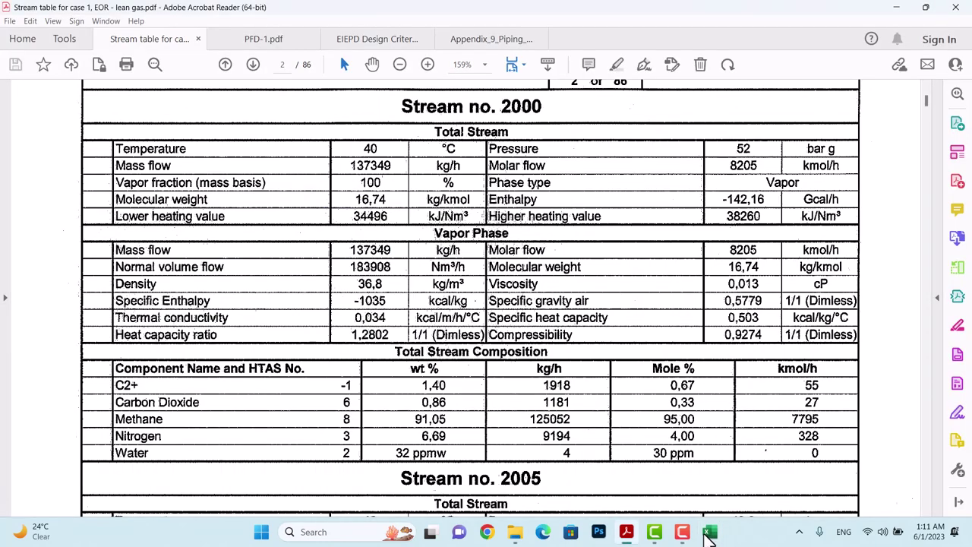
pyautogui.click(710, 531)
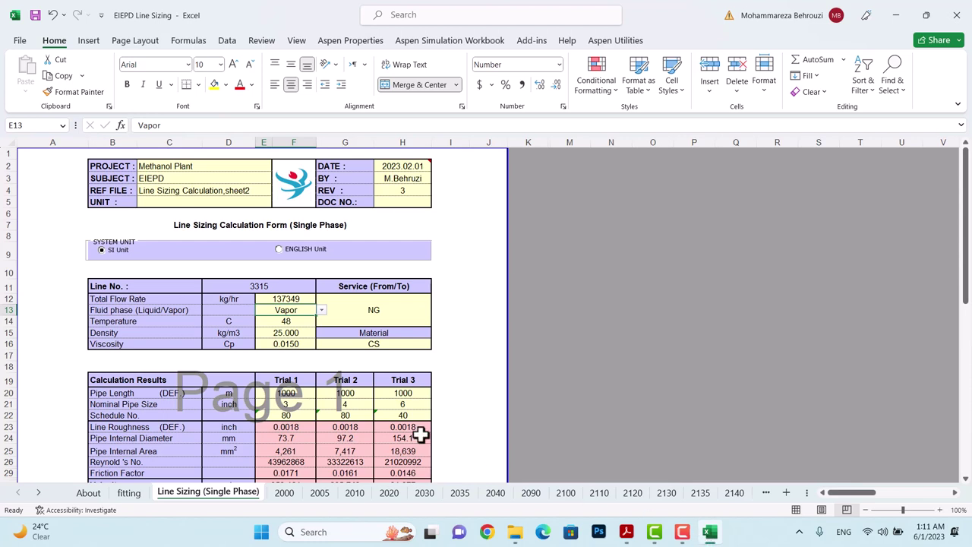
pyautogui.click(322, 313)
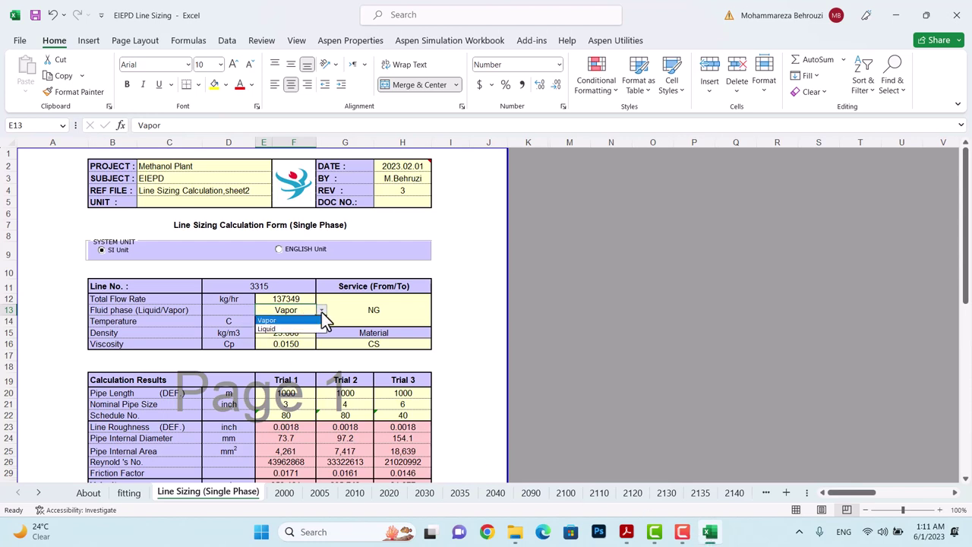
pyautogui.click(321, 320)
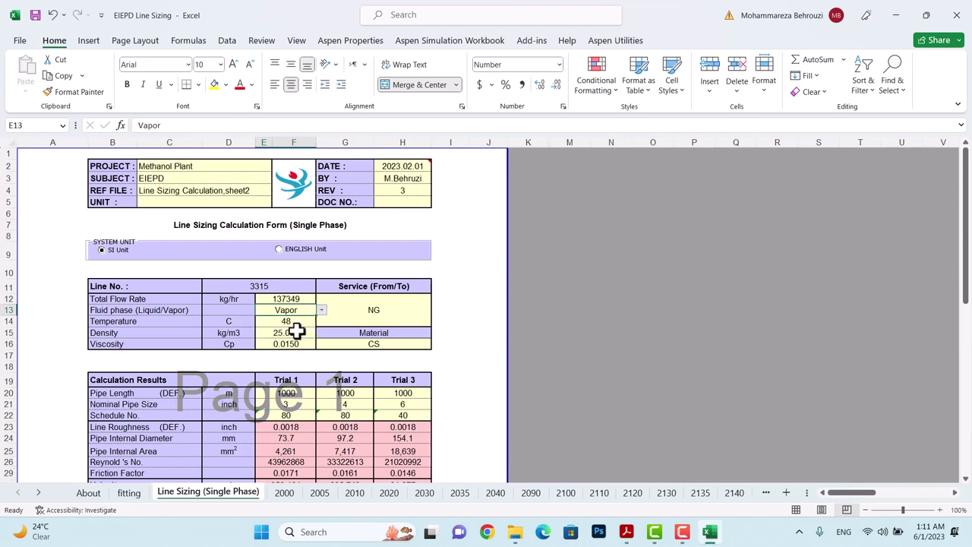
# - Look up stream 2000's temperature in the stream table PDF and set the line's Temperature to 40 C
pyautogui.click(711, 531)
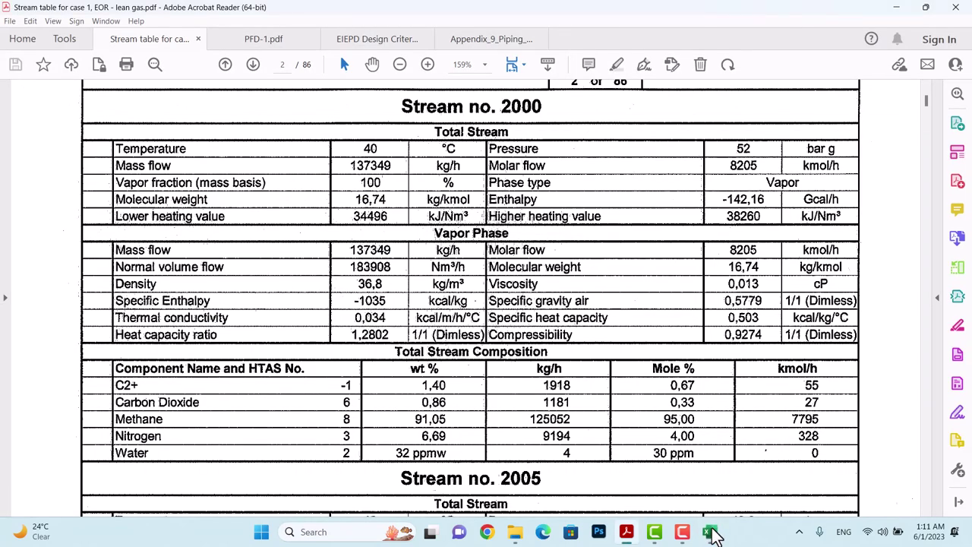
pyautogui.click(712, 531)
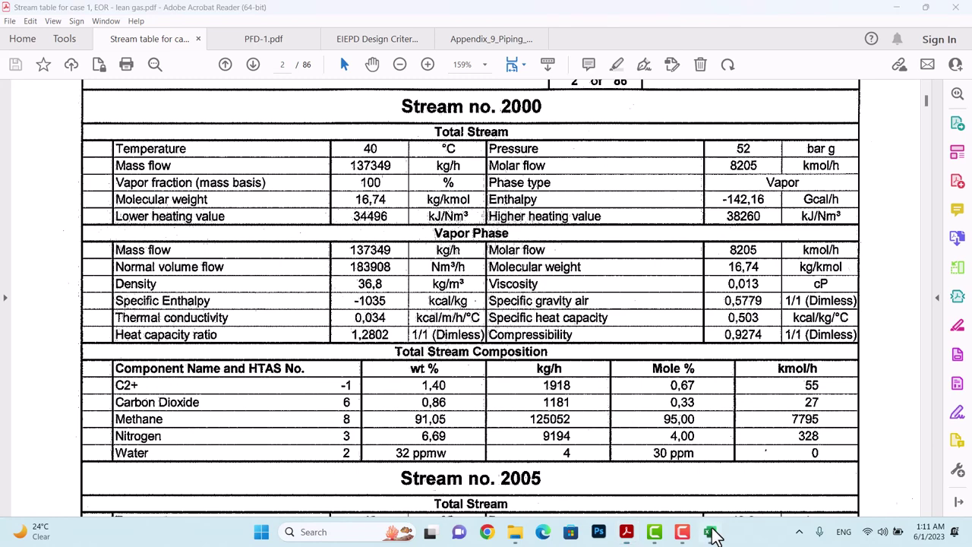
pyautogui.click(300, 322)
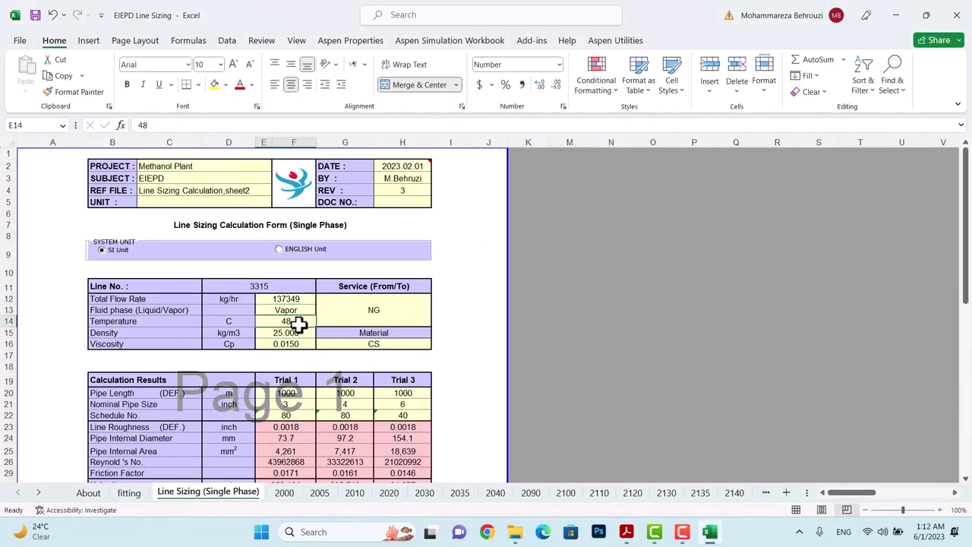
pyautogui.write('40')
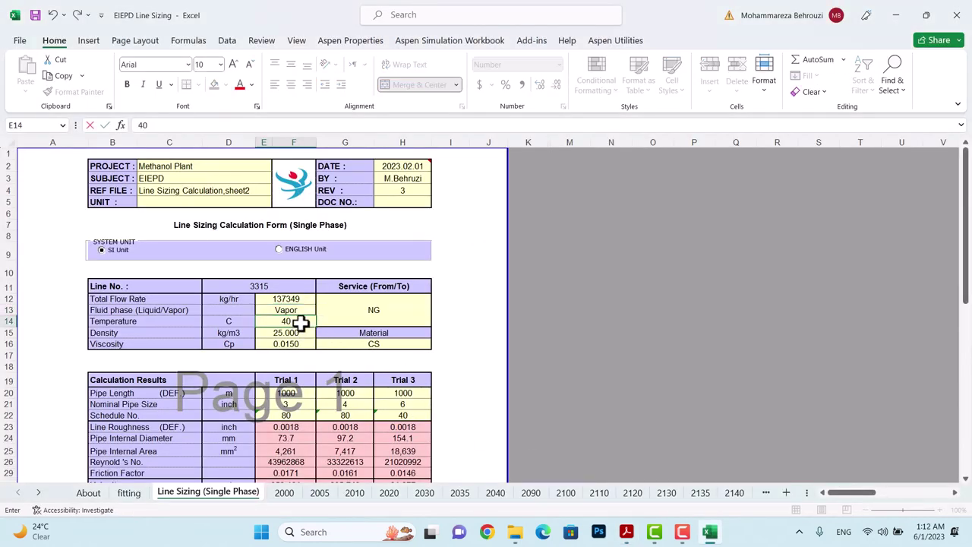
pyautogui.press('Return')
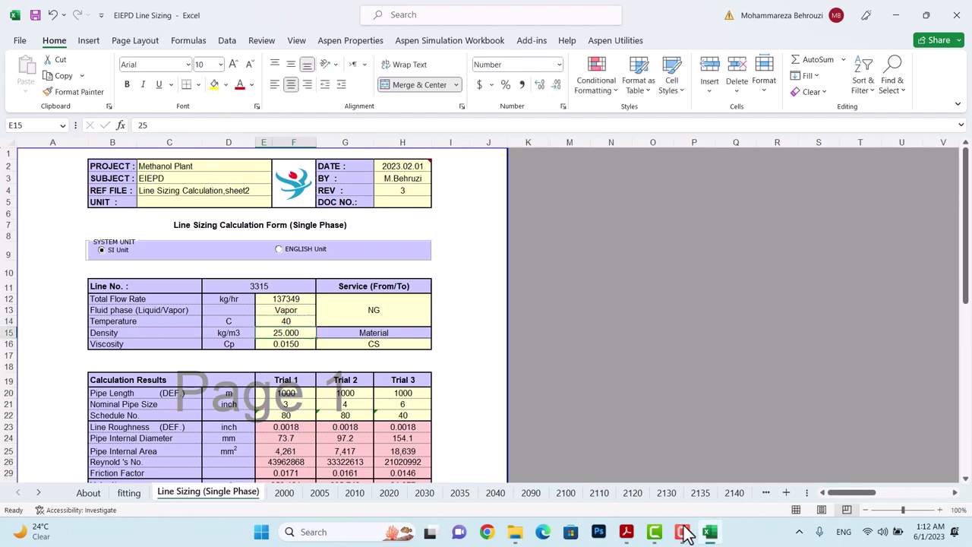
# - Look up stream 2000's vapor density in the stream table PDF and set the line's Density to 36.8 kg/m3
pyautogui.click(710, 533)
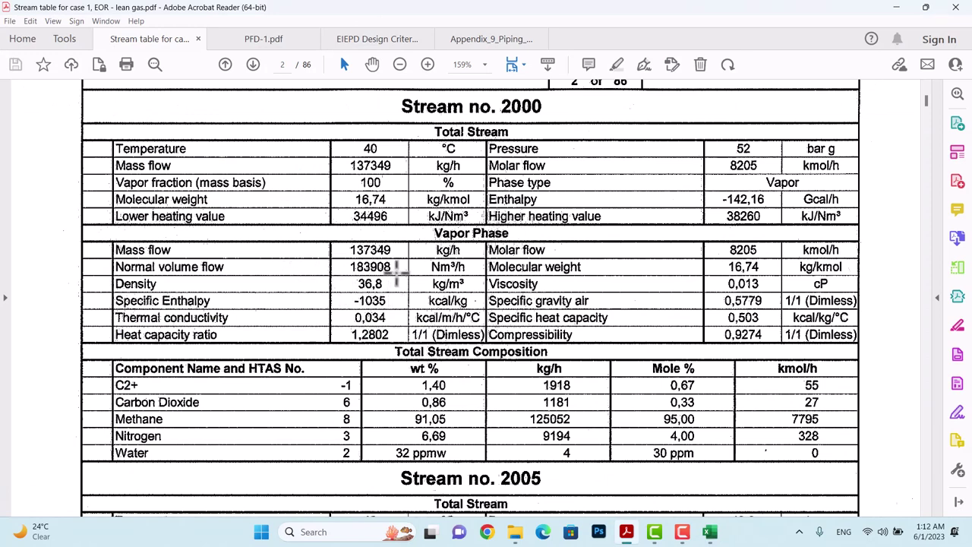
pyautogui.moveTo(398, 275); pyautogui.dragTo(344, 287)
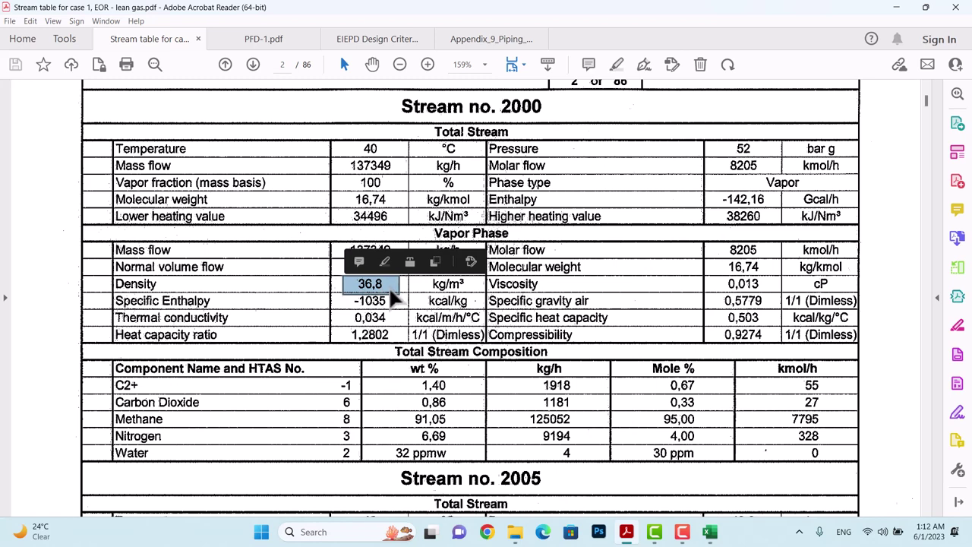
pyautogui.click(421, 304)
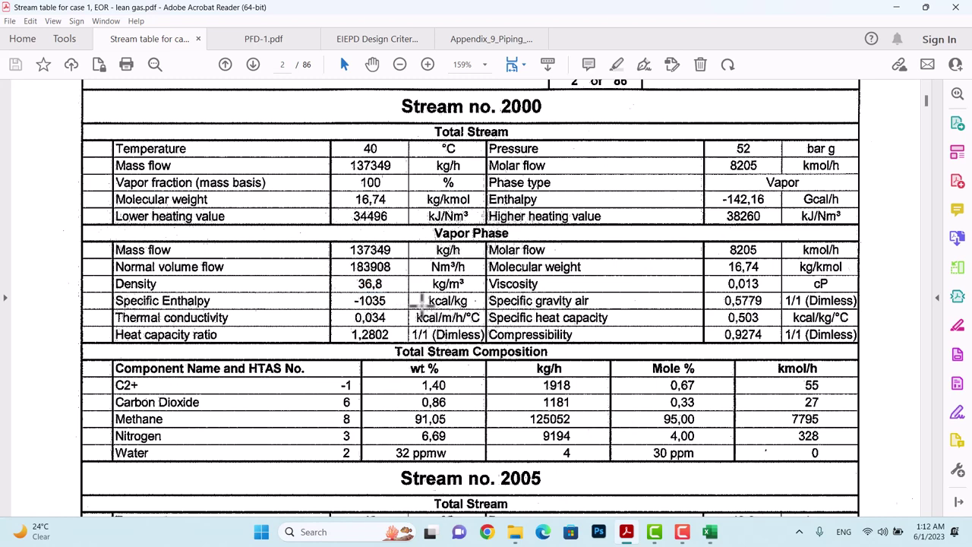
pyautogui.click(710, 533)
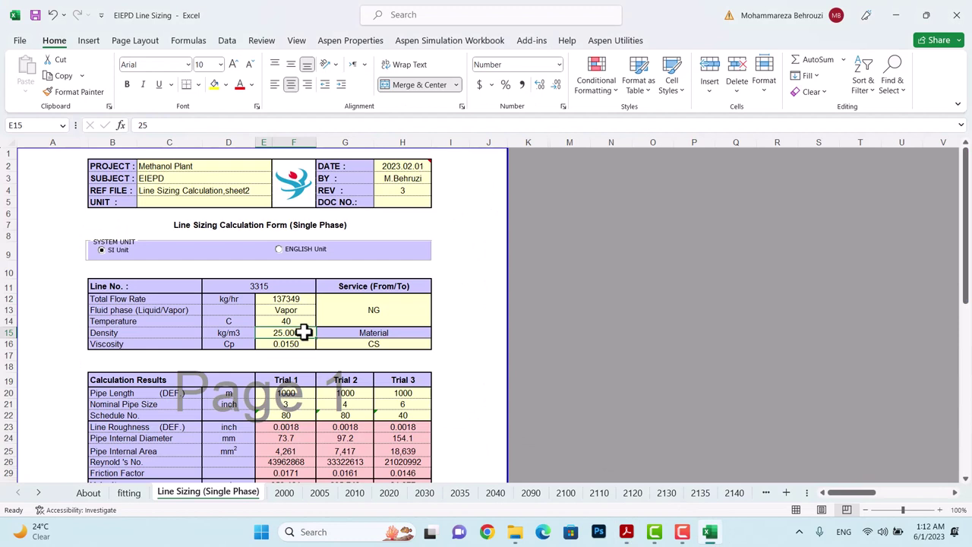
pyautogui.write('36')
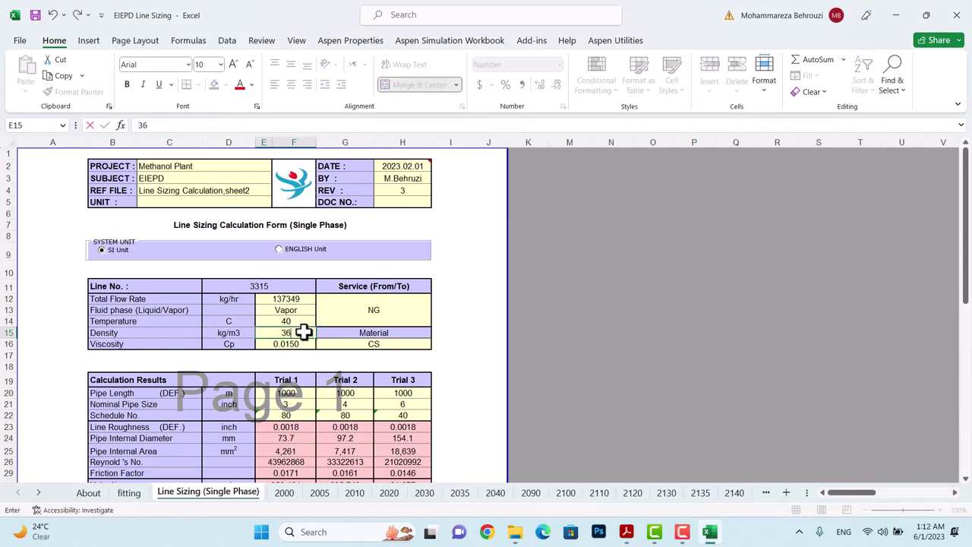
pyautogui.write('.8')
pyautogui.press('Escape')
pyautogui.press('Return')
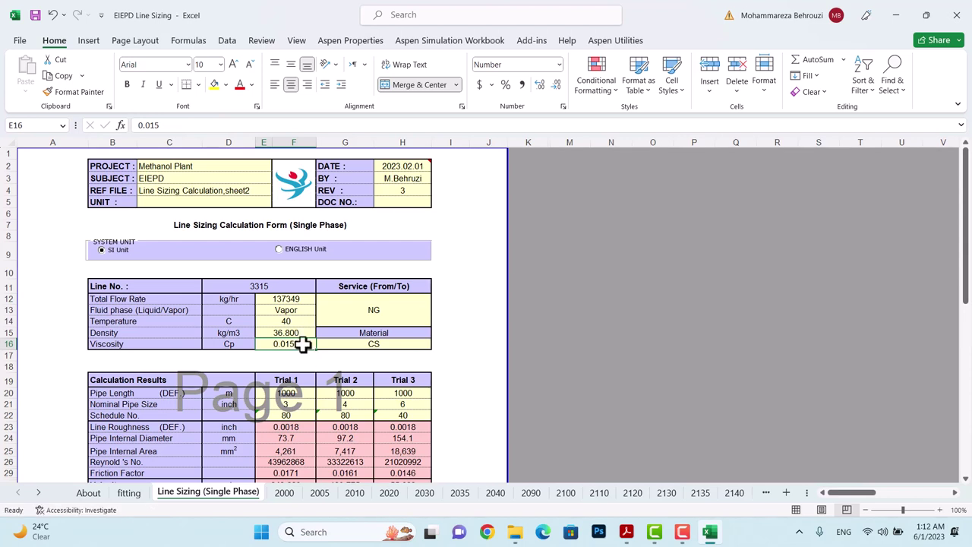
# - Look up stream 2000's vapor viscosity in the stream table PDF and set the line's Viscosity to 0.013 Cp
pyautogui.click(627, 534)
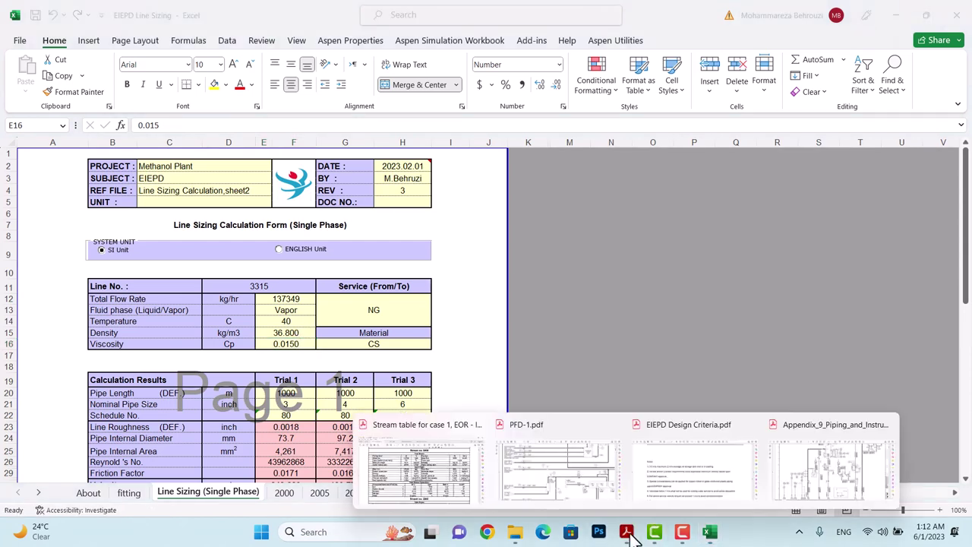
pyautogui.click(710, 534)
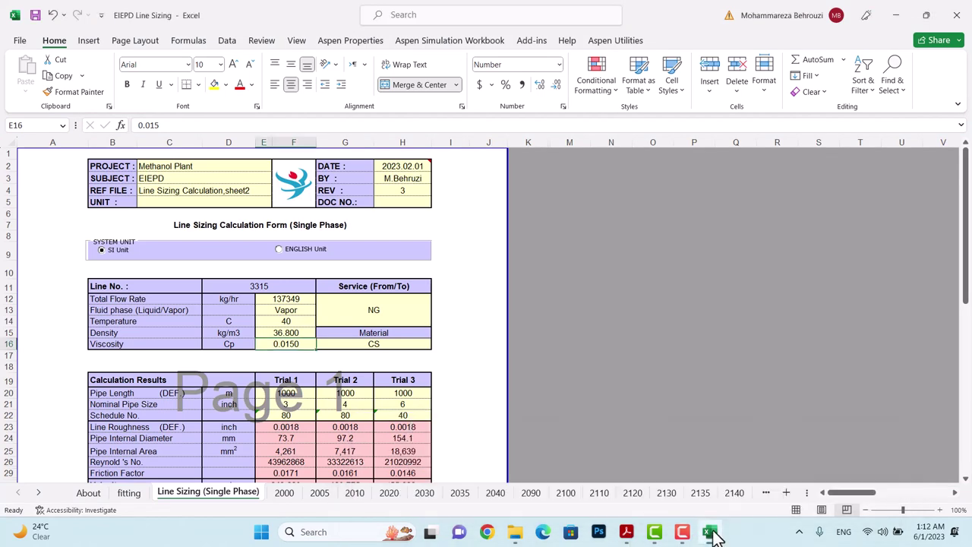
pyautogui.click(710, 533)
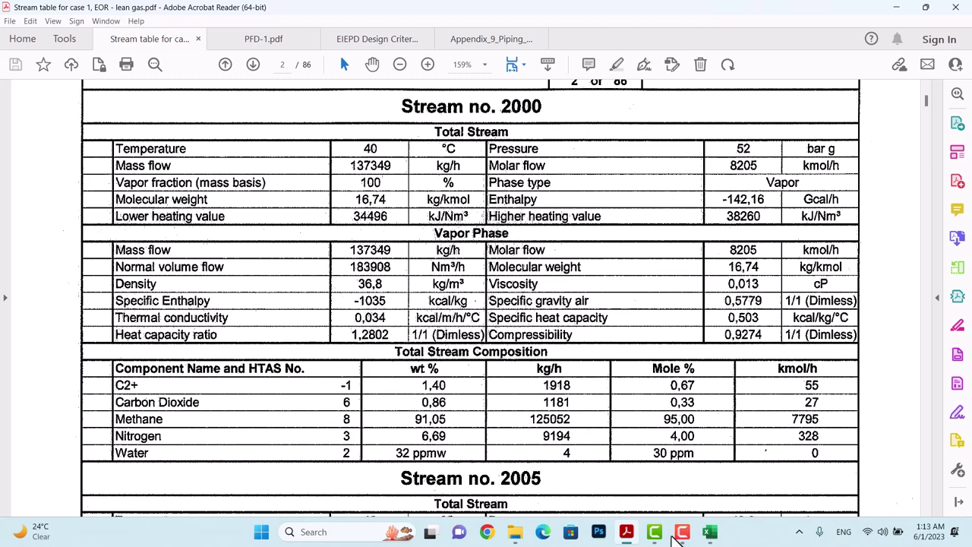
pyautogui.click(711, 534)
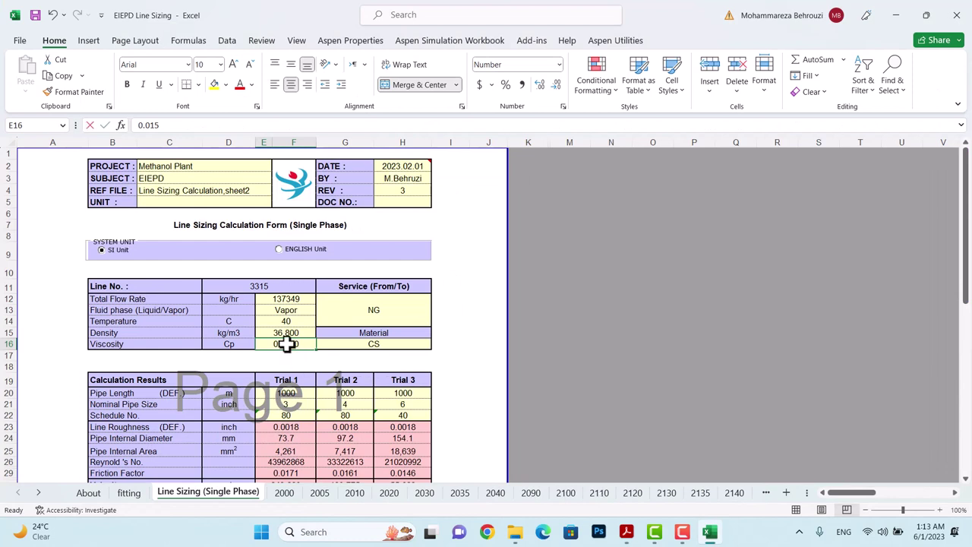
pyautogui.write('0.013')
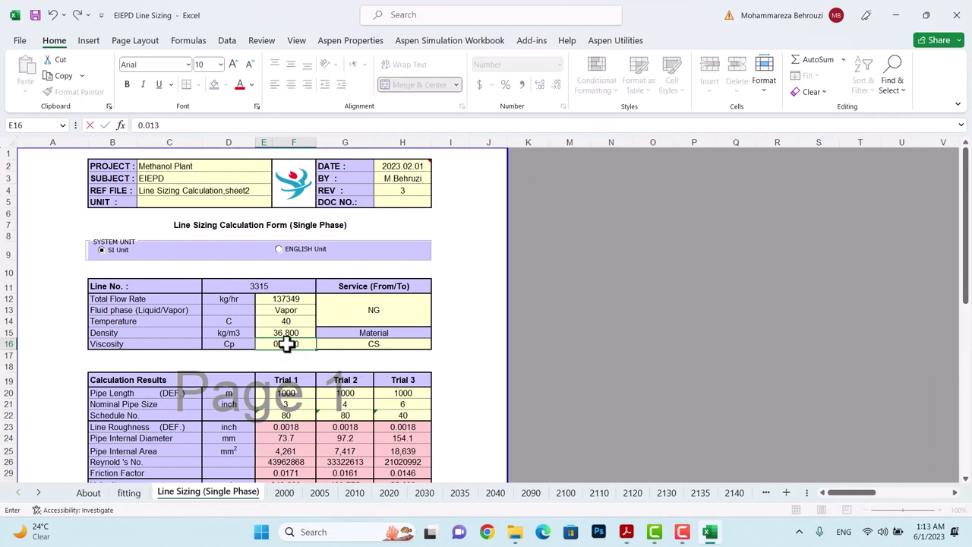
pyautogui.press('Return')
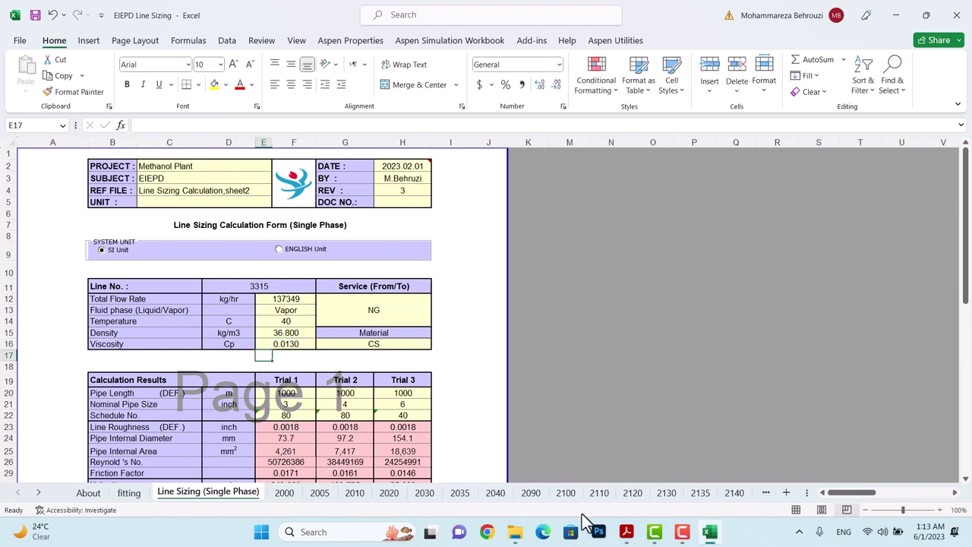
# - Set Trial 1's nominal pipe size to 8 inches in the single-phase line sizing form
pyautogui.click(712, 533)
pyautogui.click(710, 532)
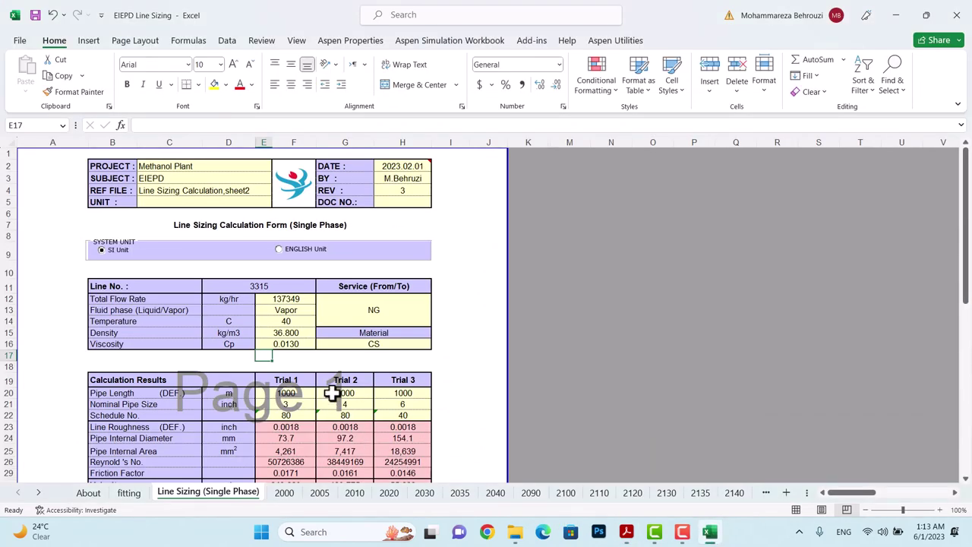
pyautogui.scroll(-4, 334, 389)
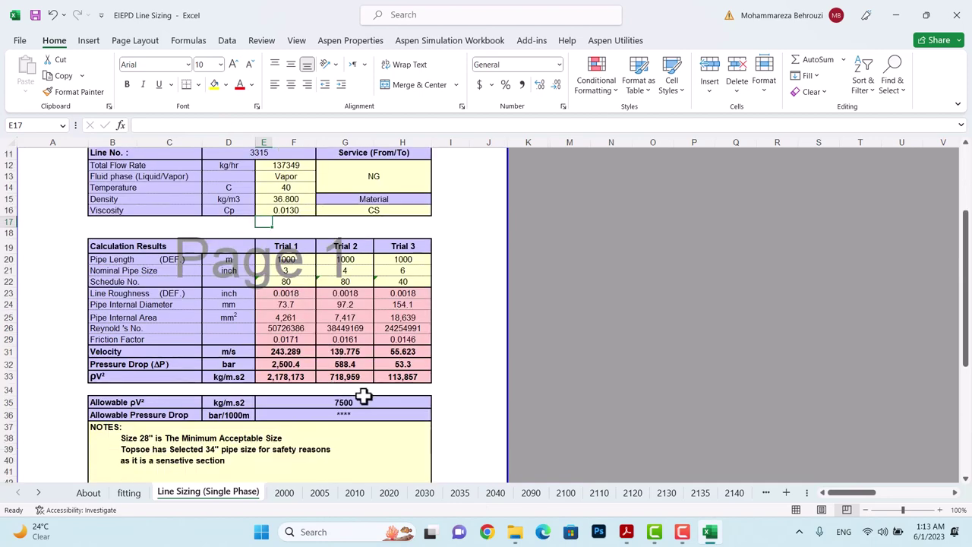
pyautogui.scroll(1, 364, 397)
pyautogui.scroll(1, 364, 397)
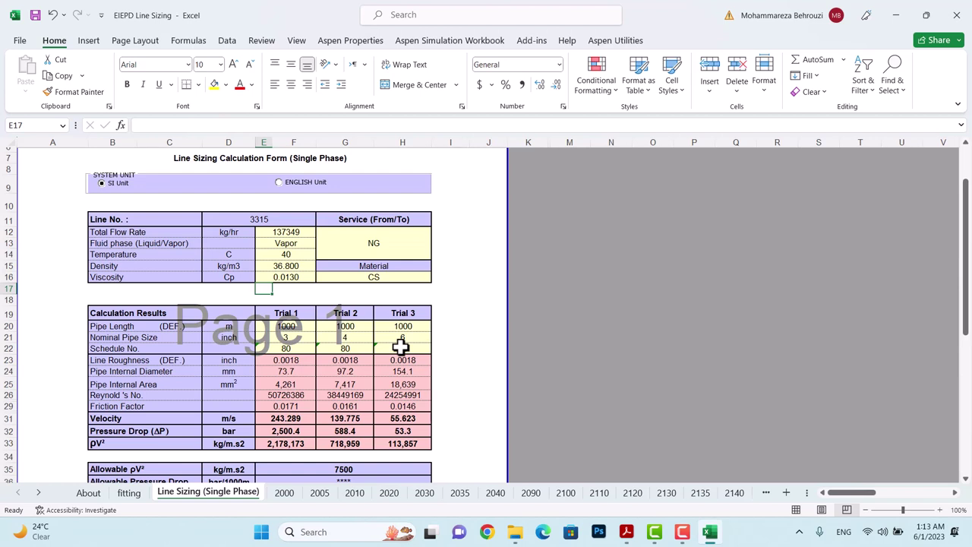
pyautogui.click(292, 336)
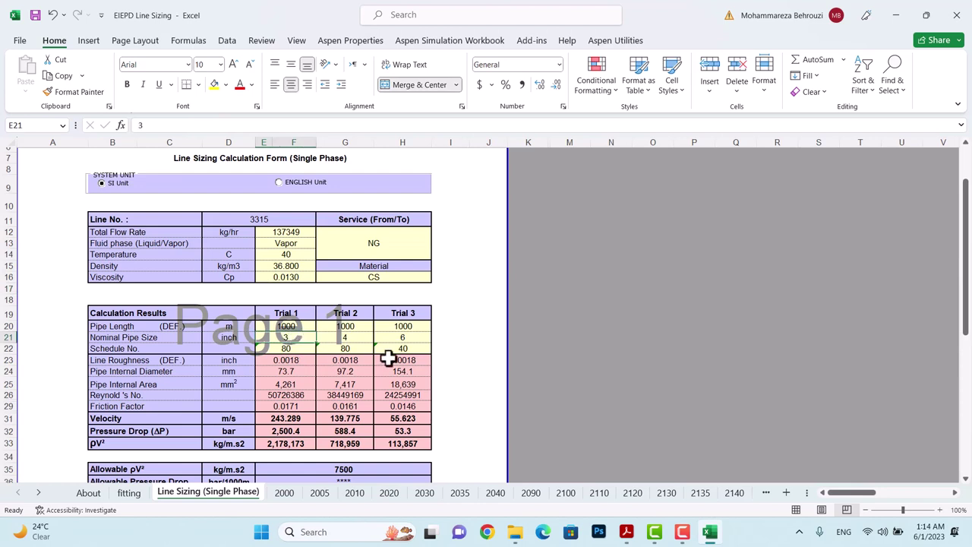
pyautogui.write('8')
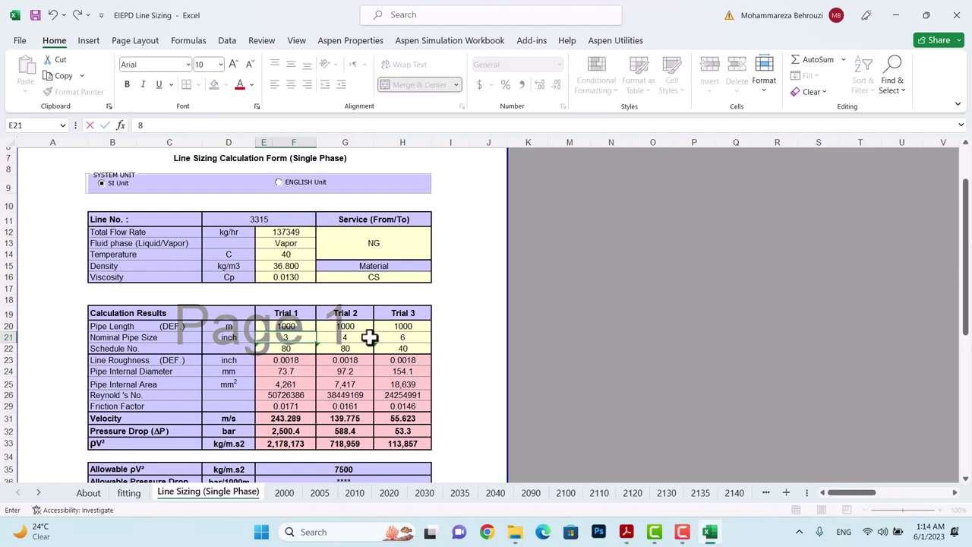
pyautogui.press('Return')
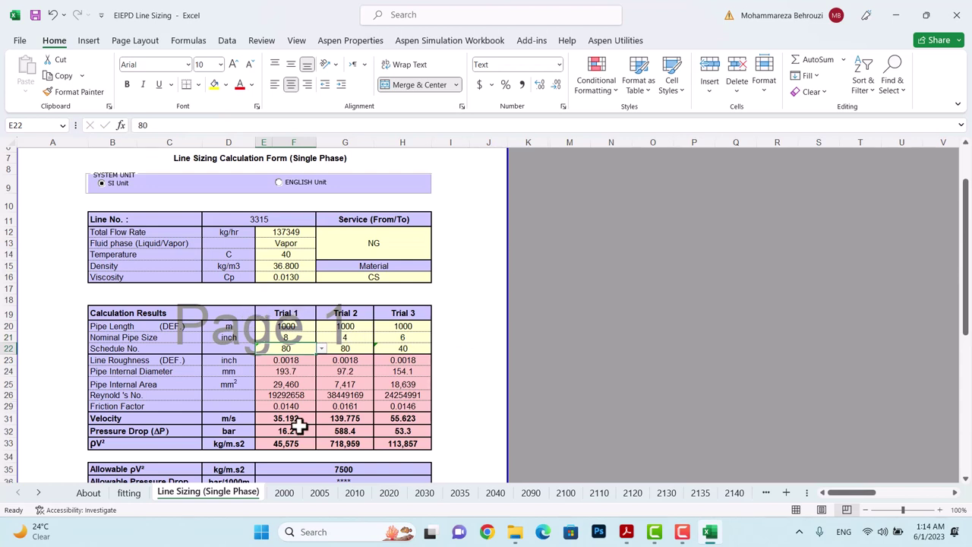
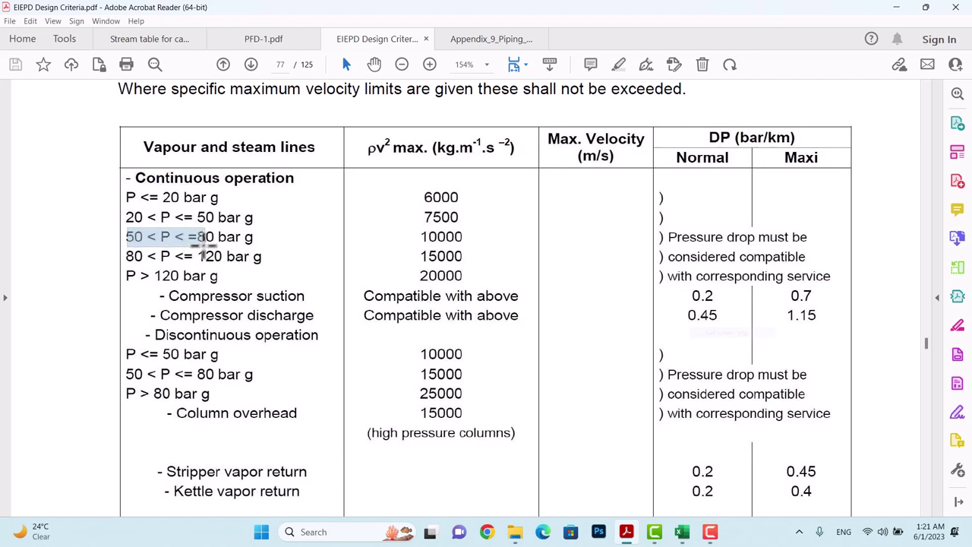
# - Examine the maximum ρv² and pressure-drop criteria for continuous vapour lines in the 50 < P <= 80 bar g range of the design criteria PDF
pyautogui.moveTo(203, 242); pyautogui.dragTo(848, 243)
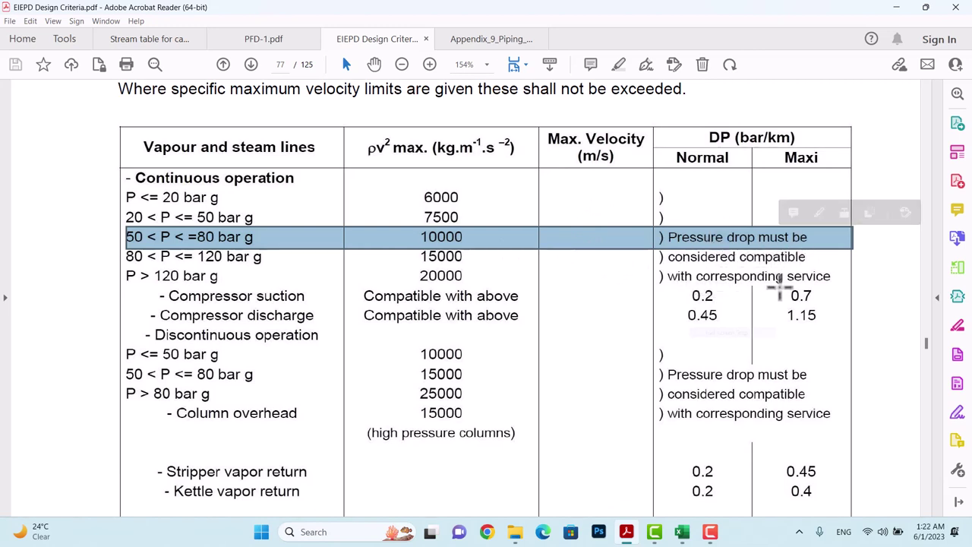
pyautogui.click(709, 245)
pyautogui.scroll(-8, 714, 340)
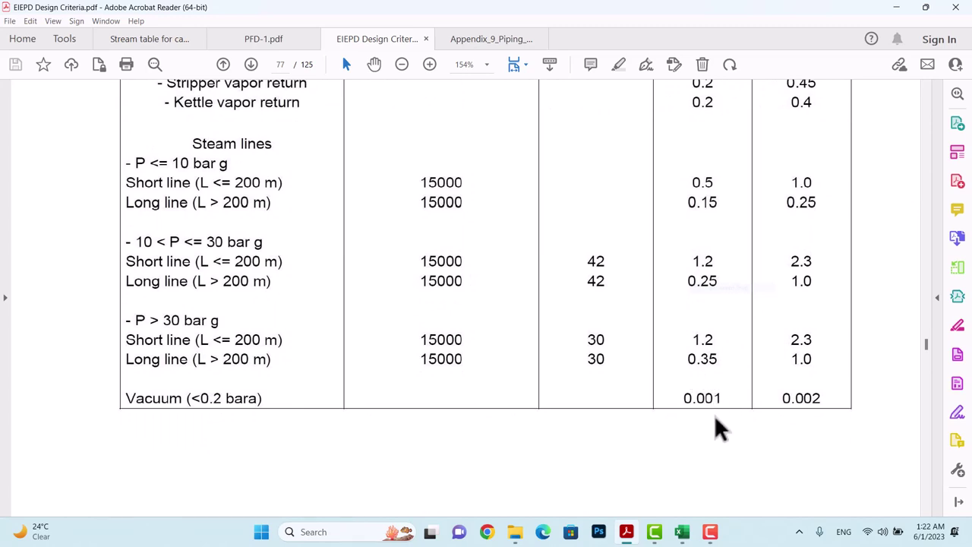
pyautogui.scroll(5, 677, 185)
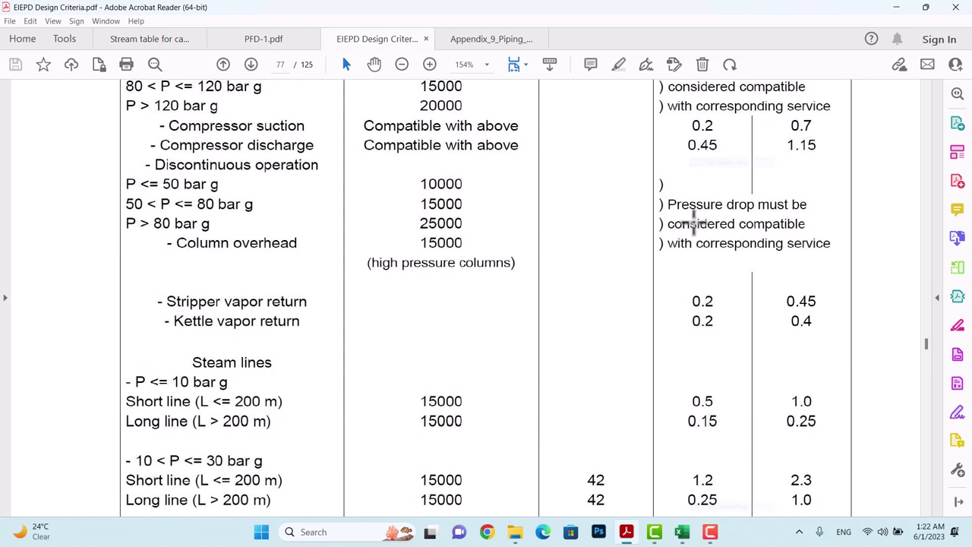
pyautogui.scroll(2, 688, 224)
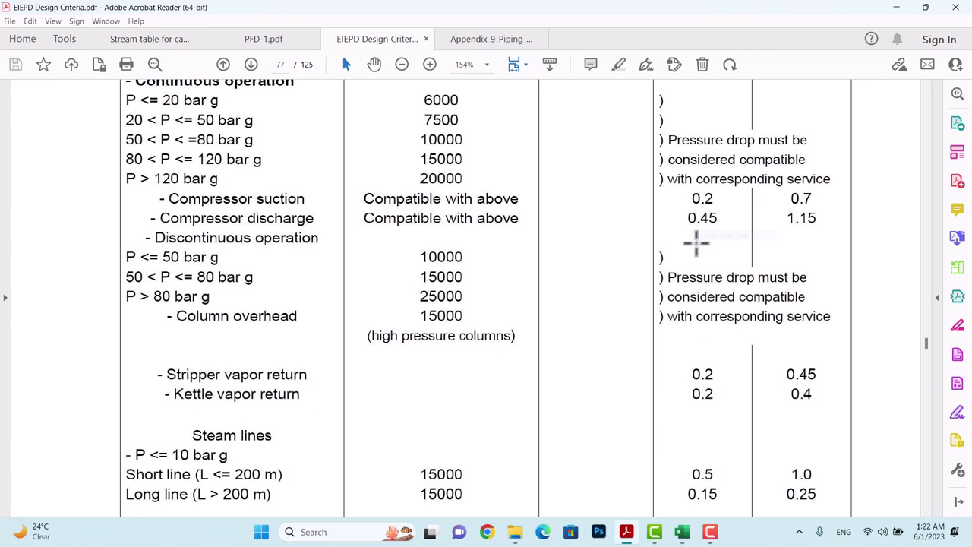
pyautogui.scroll(3, 660, 228)
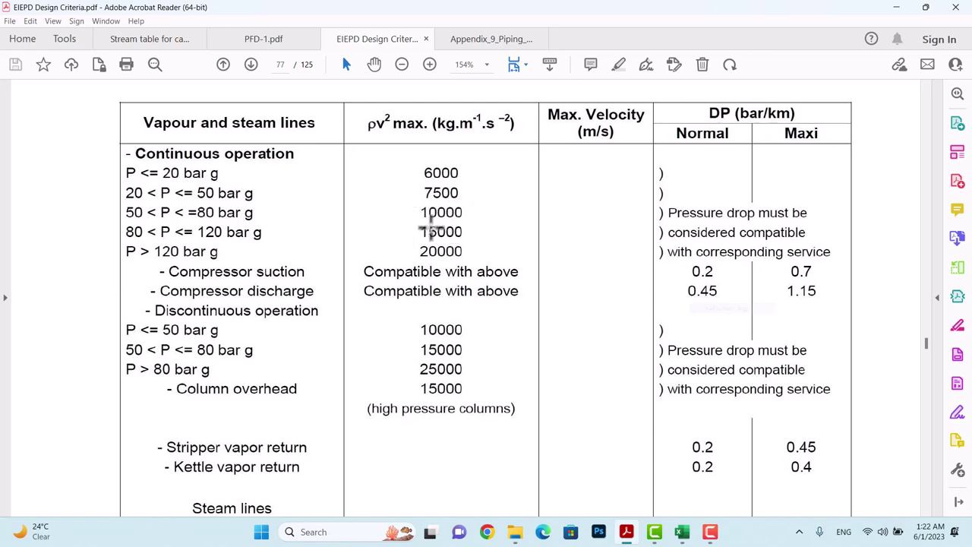
# - Return to the line sizing workbook and check the ρV² results of all three trials against the allowable limit
pyautogui.click(683, 534)
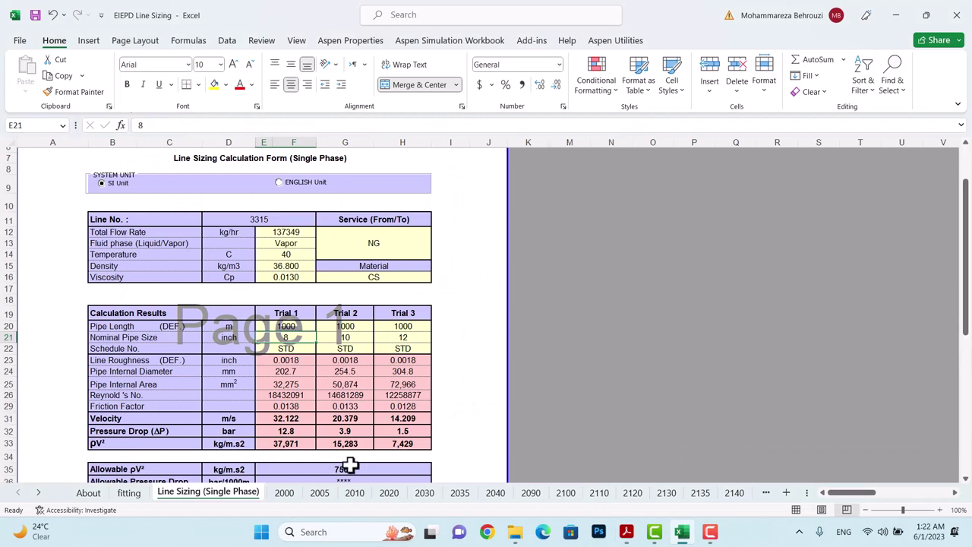
pyautogui.scroll(-1, 314, 440)
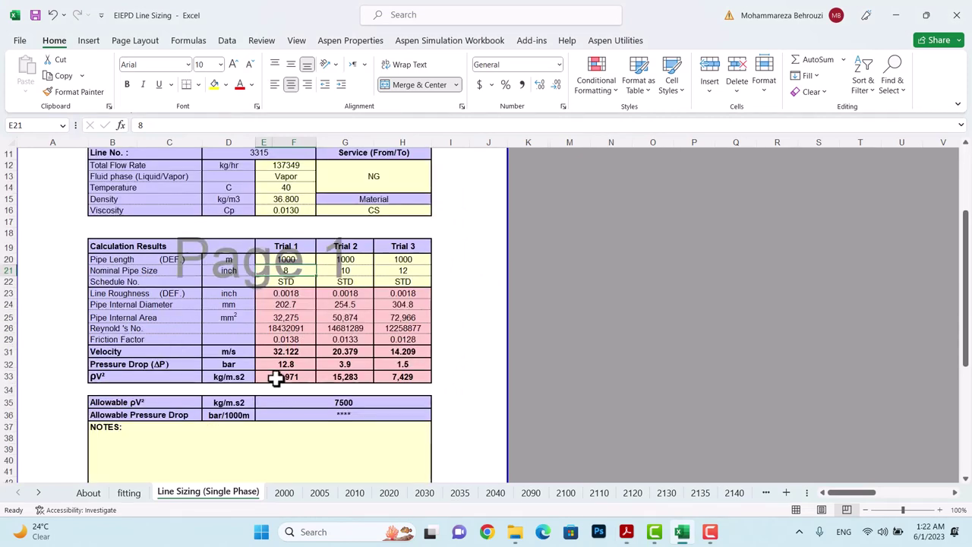
pyautogui.click(278, 377)
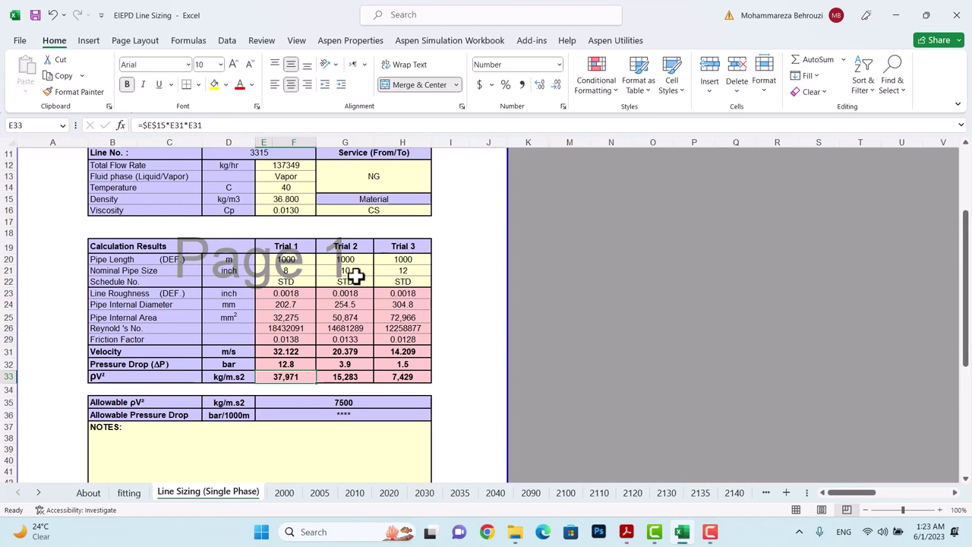
pyautogui.click(346, 377)
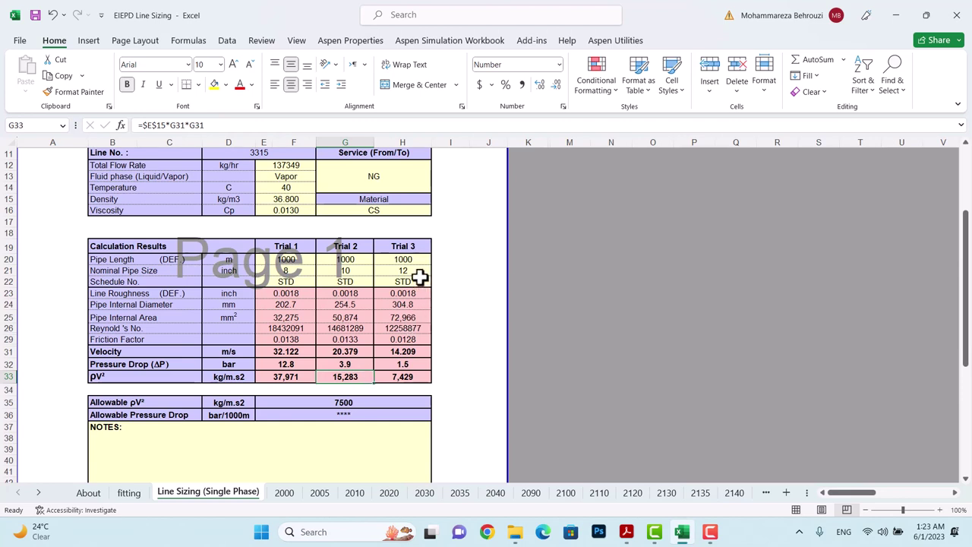
pyautogui.click(411, 376)
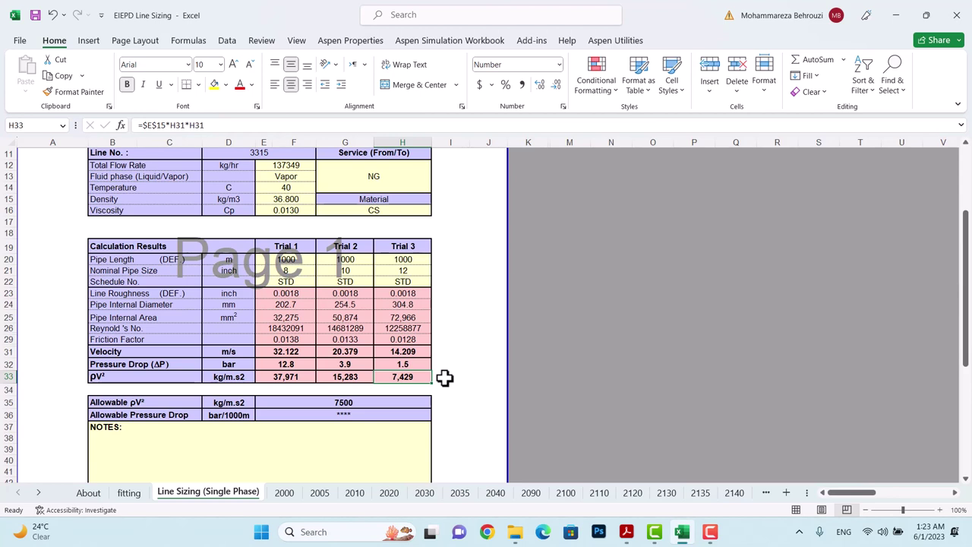
# - Inspect Trial 3's velocity, ρV² and pressure drop results and their formulas
pyautogui.click(409, 351)
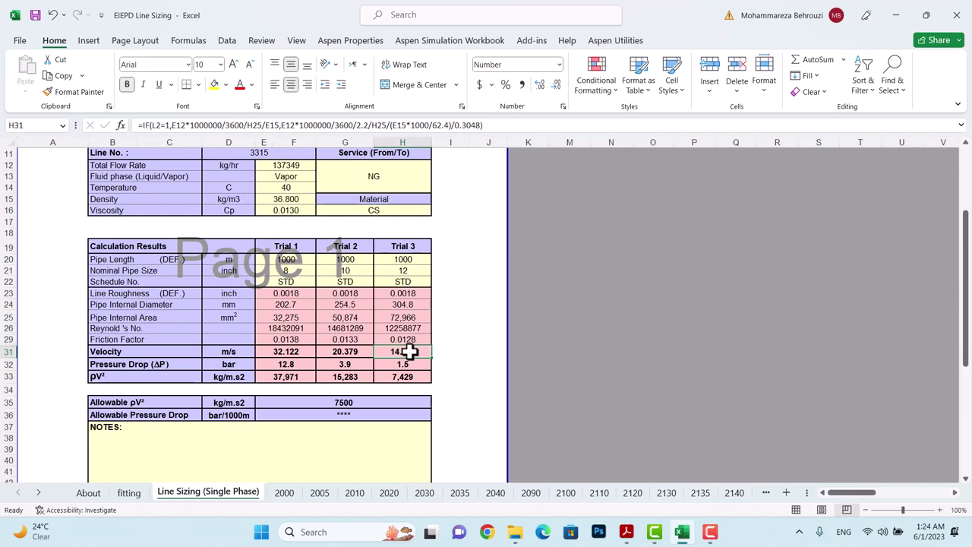
pyautogui.click(408, 376)
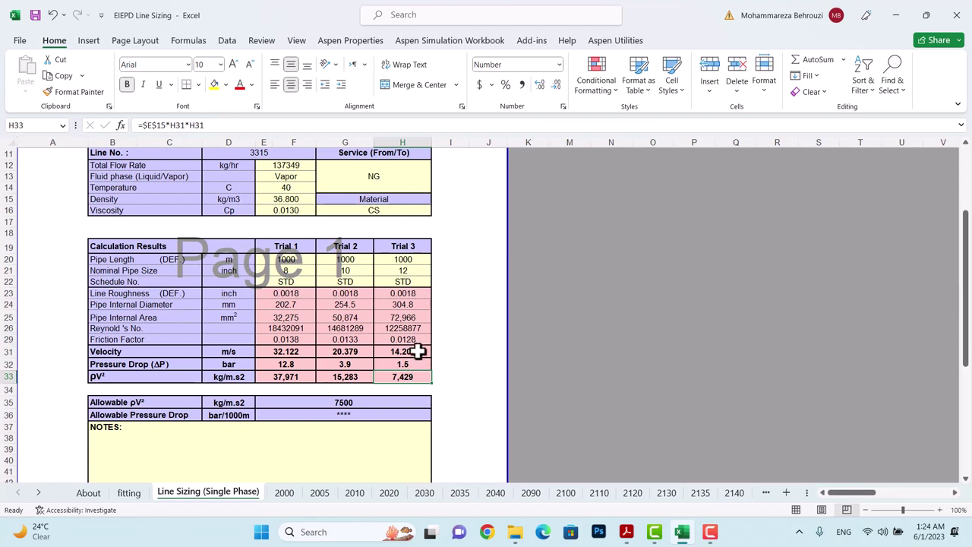
pyautogui.click(419, 351)
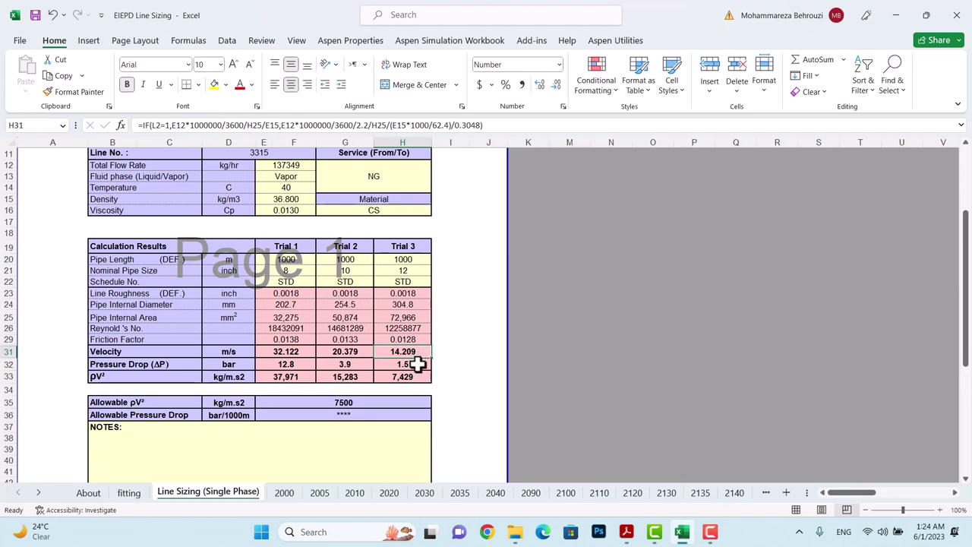
pyautogui.click(418, 365)
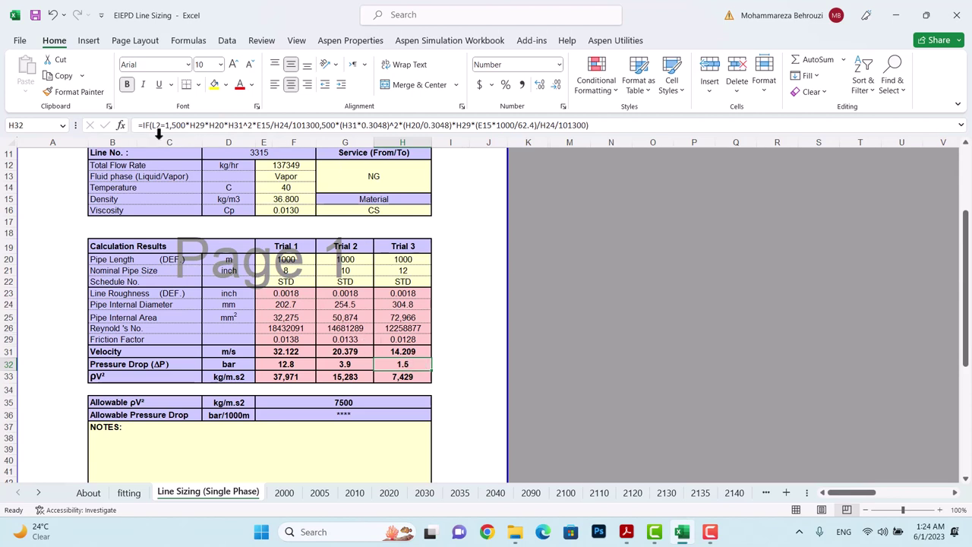
# - Set Trial 1's nominal pipe size to 14 inches
pyautogui.click(302, 272)
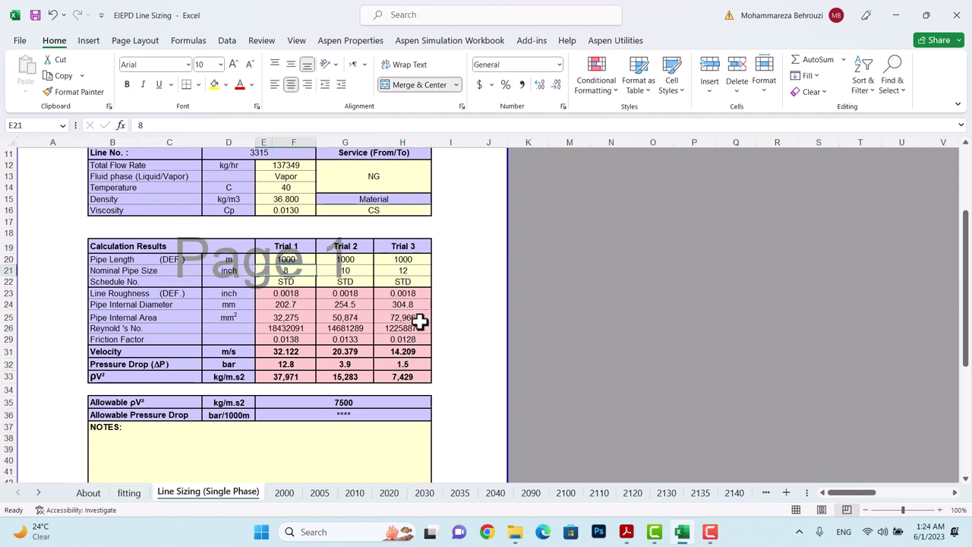
pyautogui.write('14')
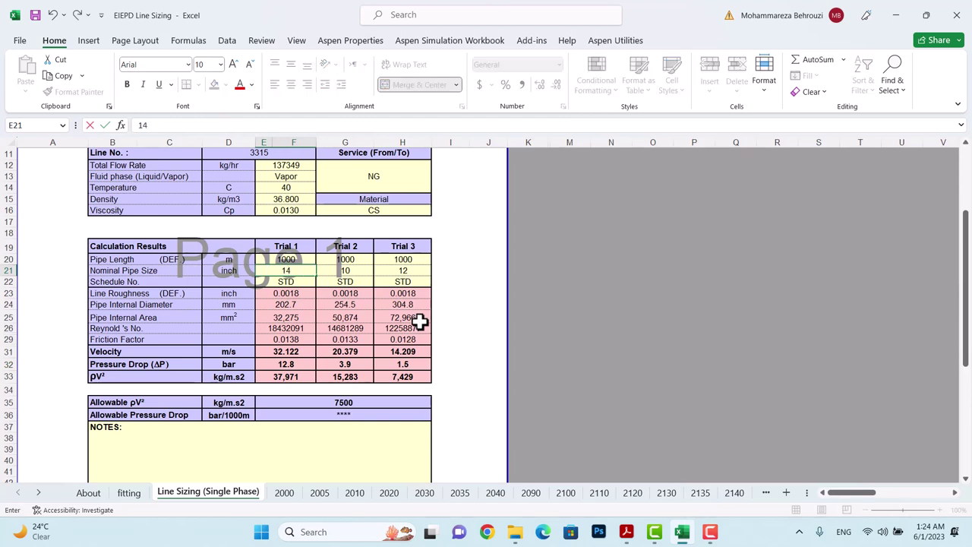
pyautogui.press('Escape')
pyautogui.press('Return')
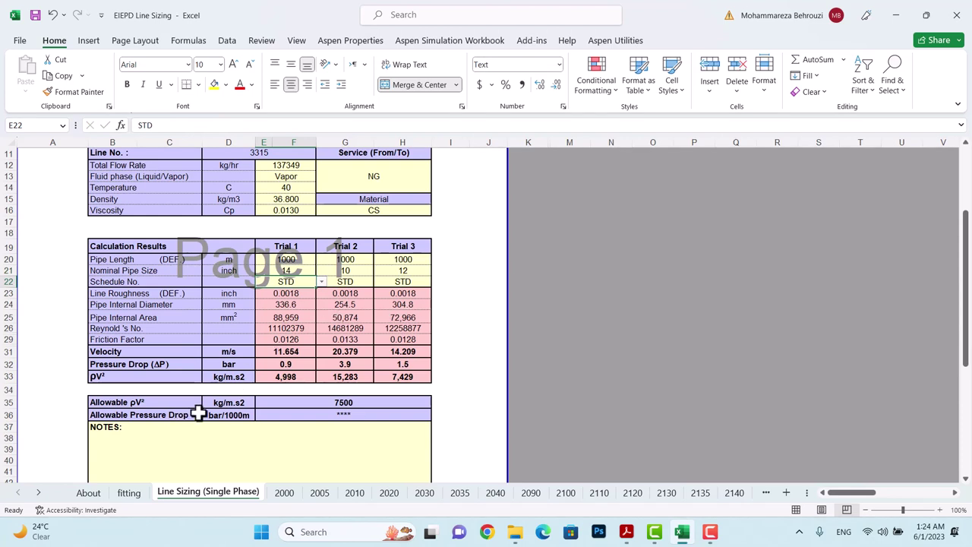
# - Review the ρV², pressure drop and velocity results for Trial 1's 14-inch pipe
pyautogui.click(301, 378)
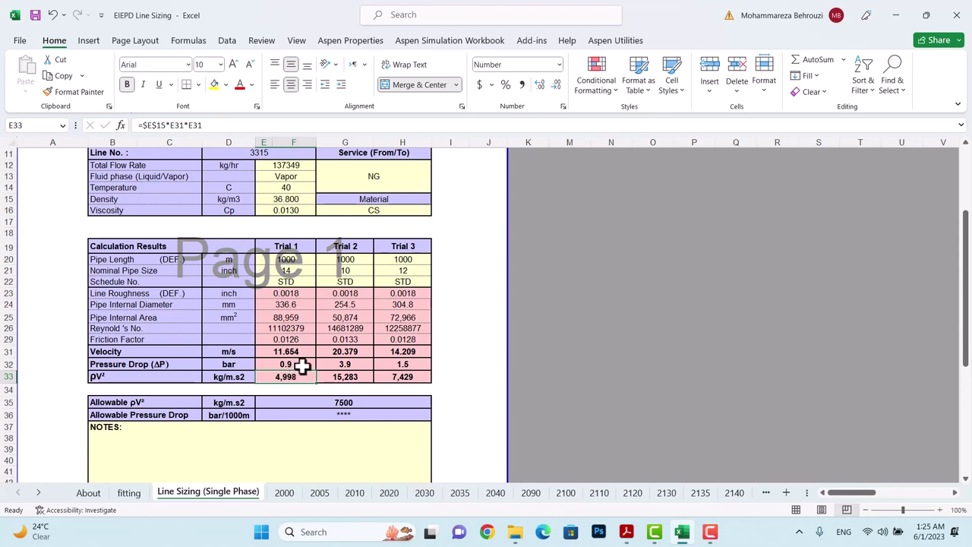
pyautogui.click(302, 366)
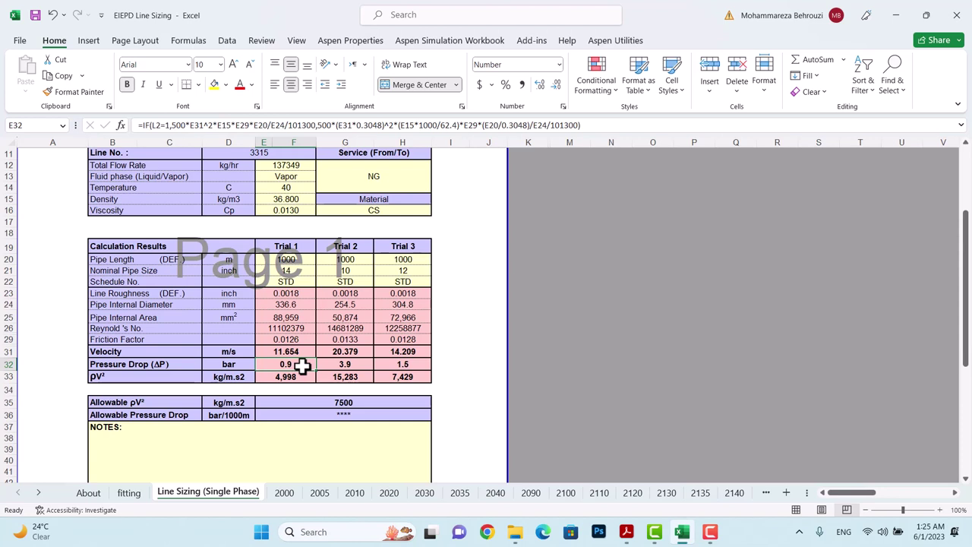
pyautogui.click(296, 349)
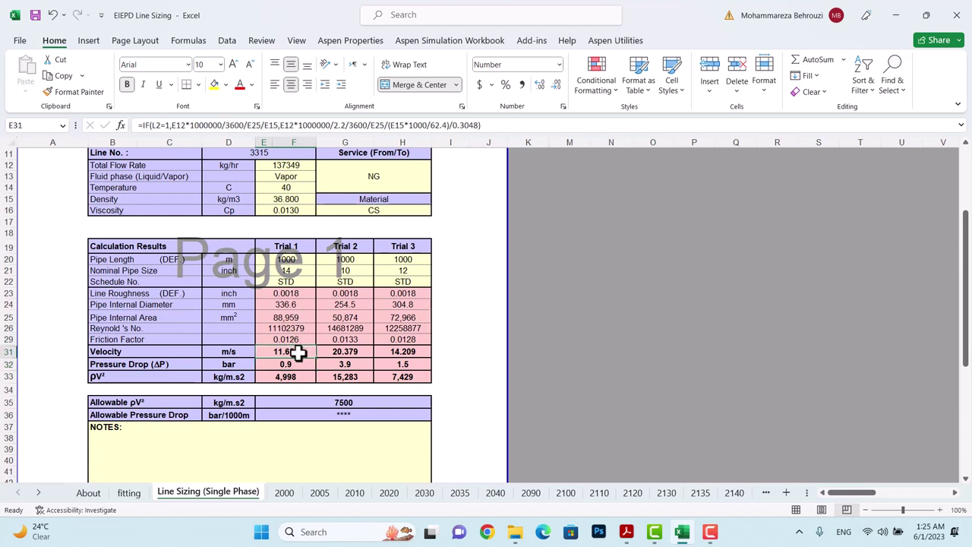
pyautogui.click(302, 366)
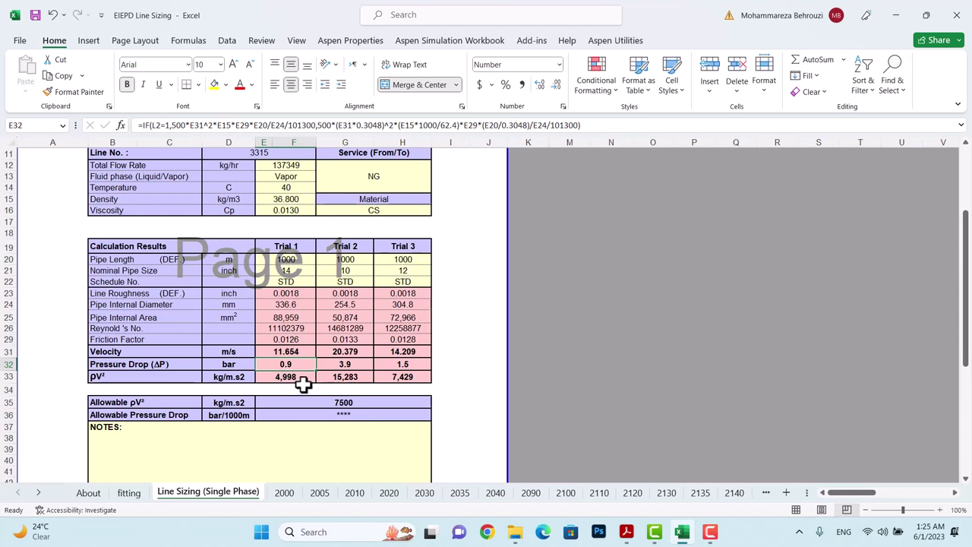
# - Look up the natural gas feed line's size on the piping and instrument diagram PDF, and minimize the PDF reader and the workbook
pyautogui.click(624, 532)
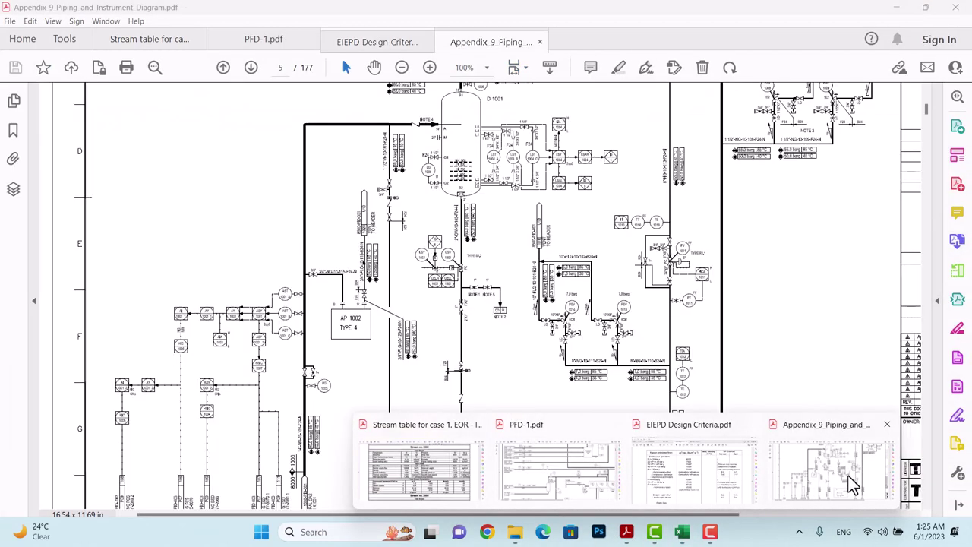
pyautogui.click(851, 486)
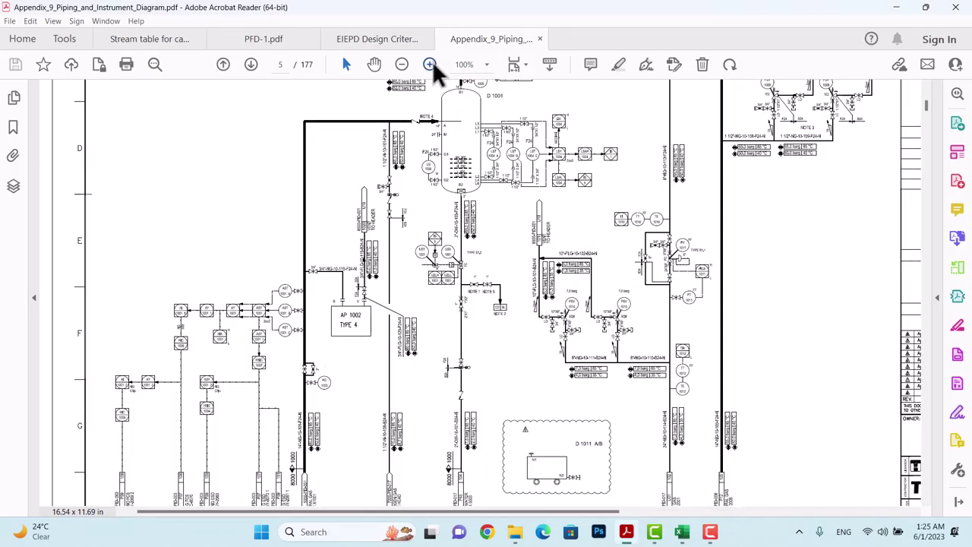
pyautogui.click(430, 64)
pyautogui.scroll(-3, 518, 333)
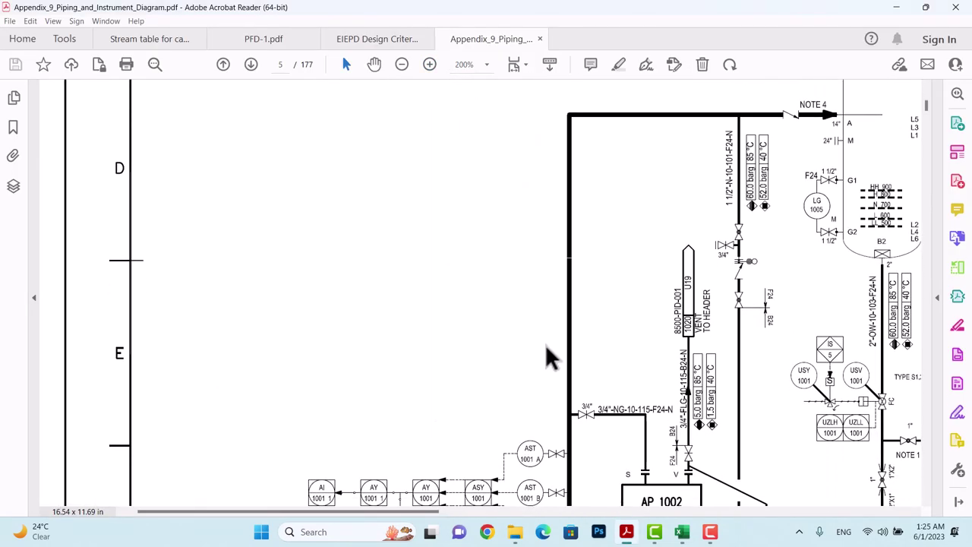
pyautogui.scroll(-3, 608, 365)
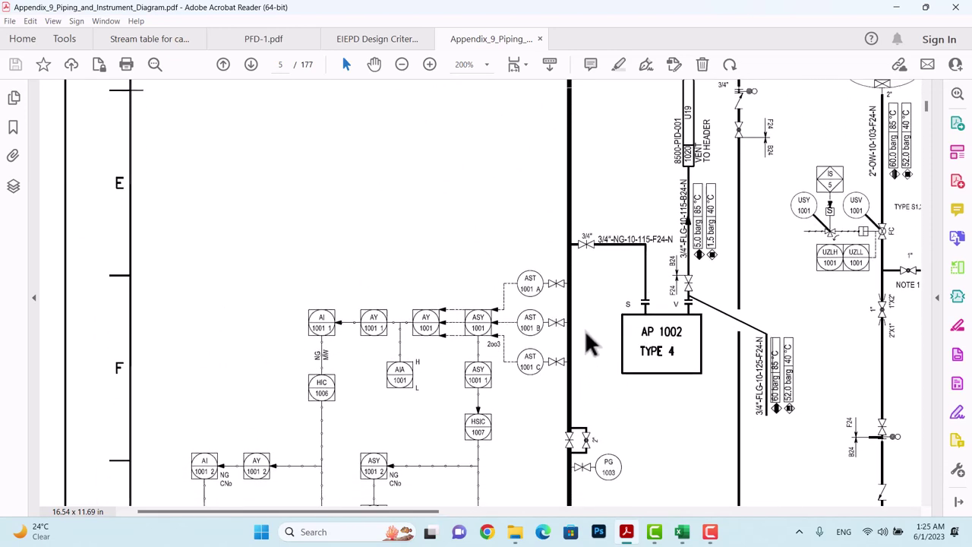
pyautogui.scroll(-3, 597, 334)
pyautogui.scroll(-2, 588, 338)
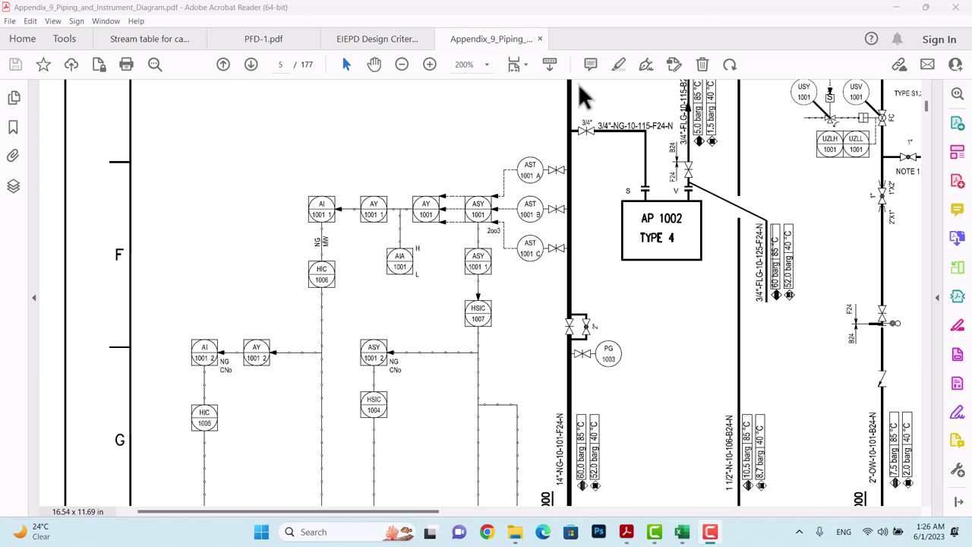
pyautogui.click(896, 9)
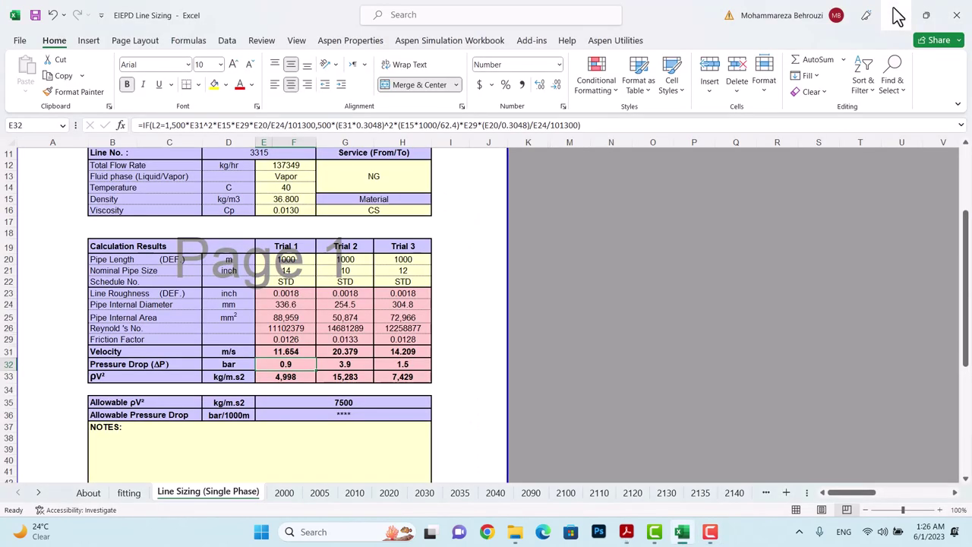
pyautogui.click(896, 15)
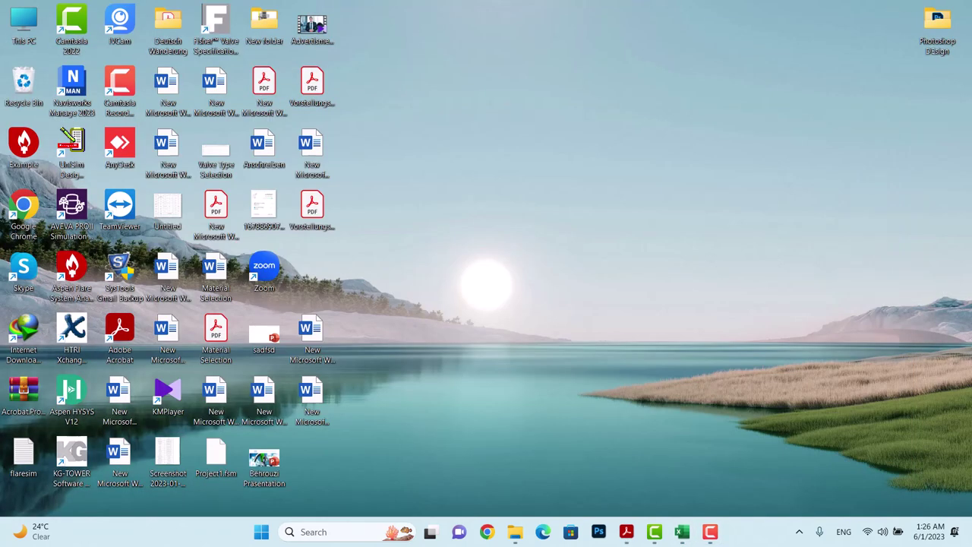
# - Launch Aspen Plus V12 and create a new simulation from the Gas Processing with Metric Units template
pyautogui.click(327, 532)
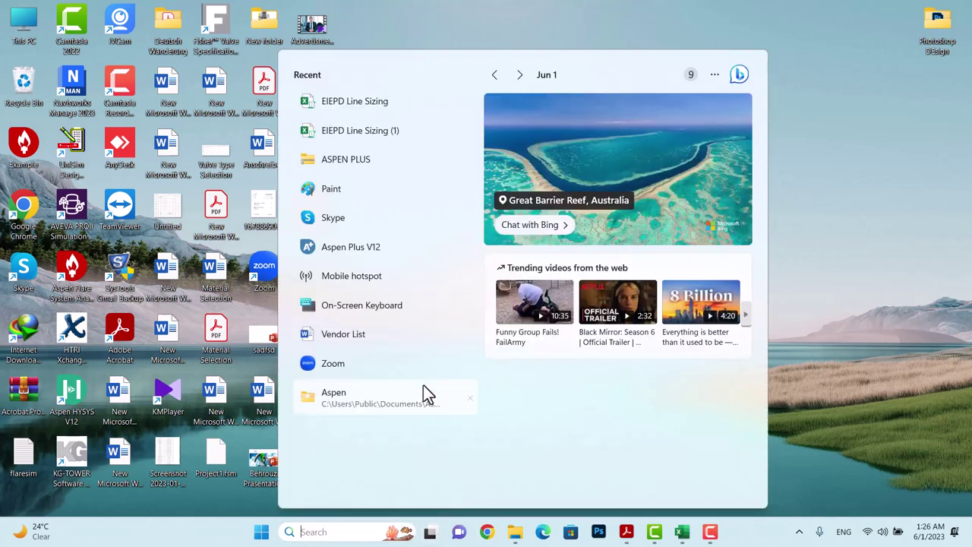
pyautogui.click(382, 250)
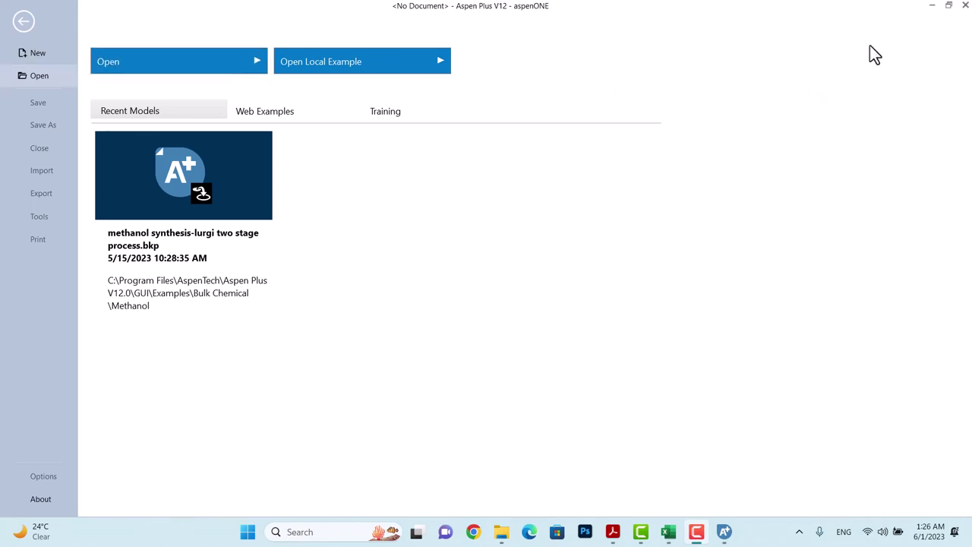
pyautogui.hotkey('ctrl', 'n')
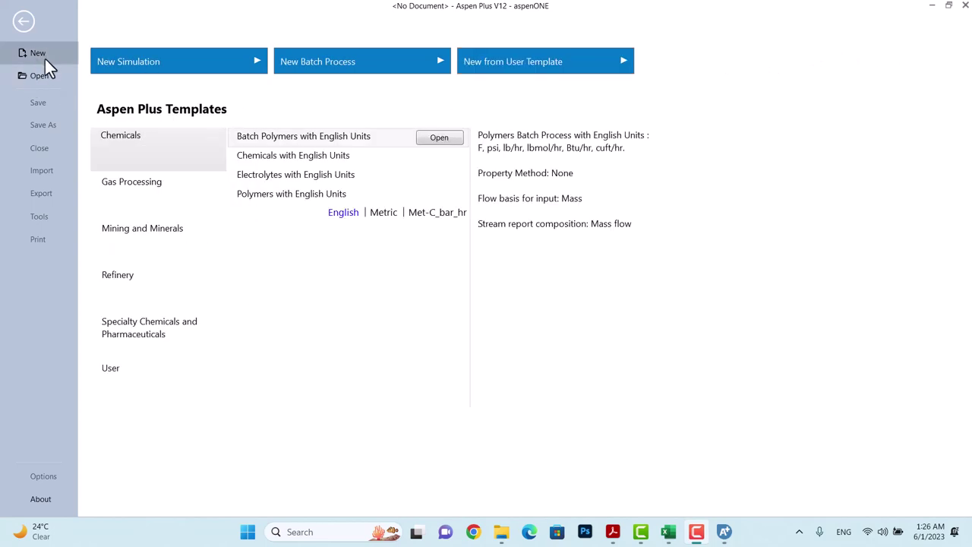
pyautogui.click(152, 189)
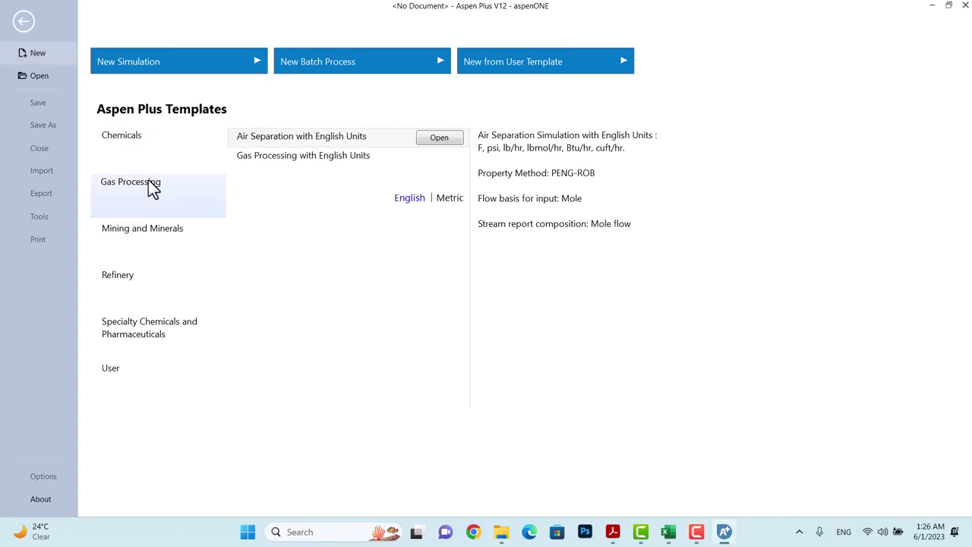
pyautogui.click(450, 199)
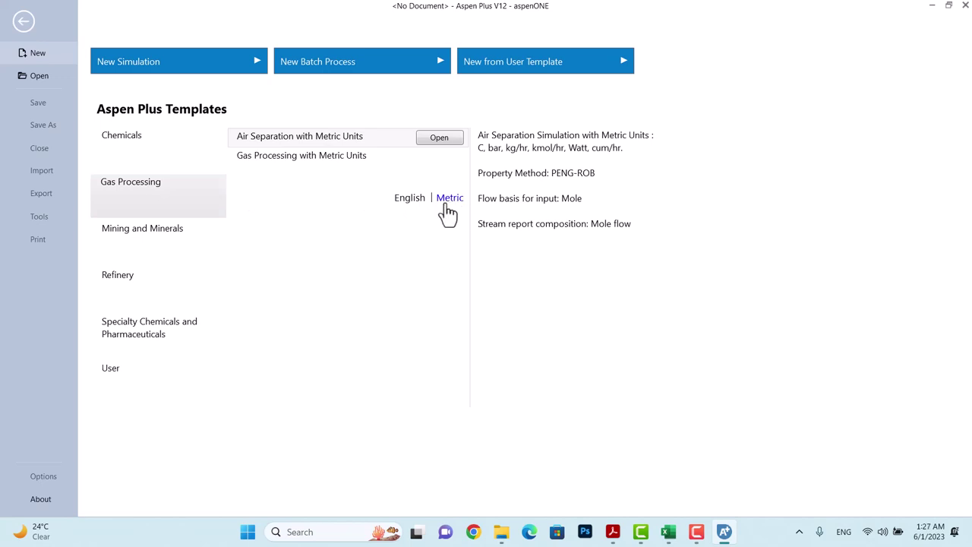
pyautogui.click(313, 157)
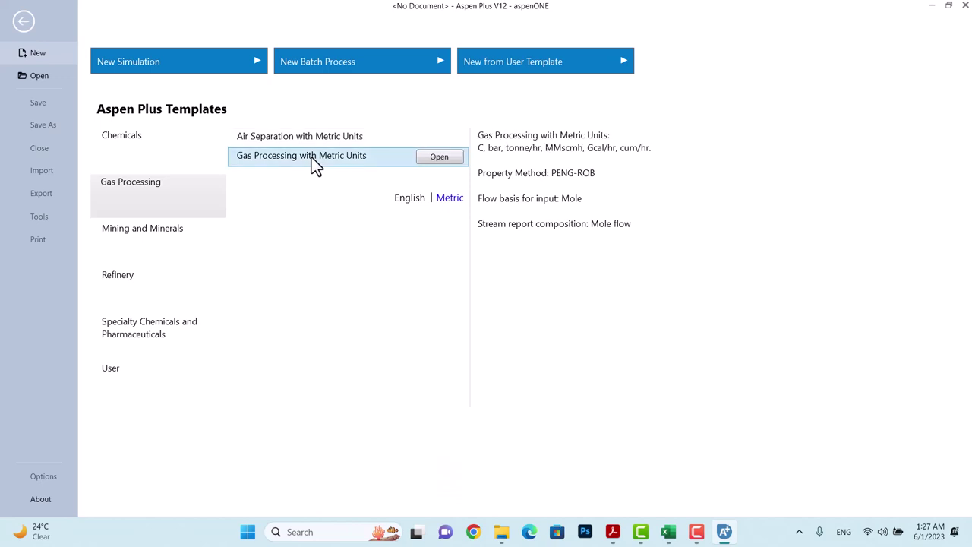
pyautogui.click(429, 156)
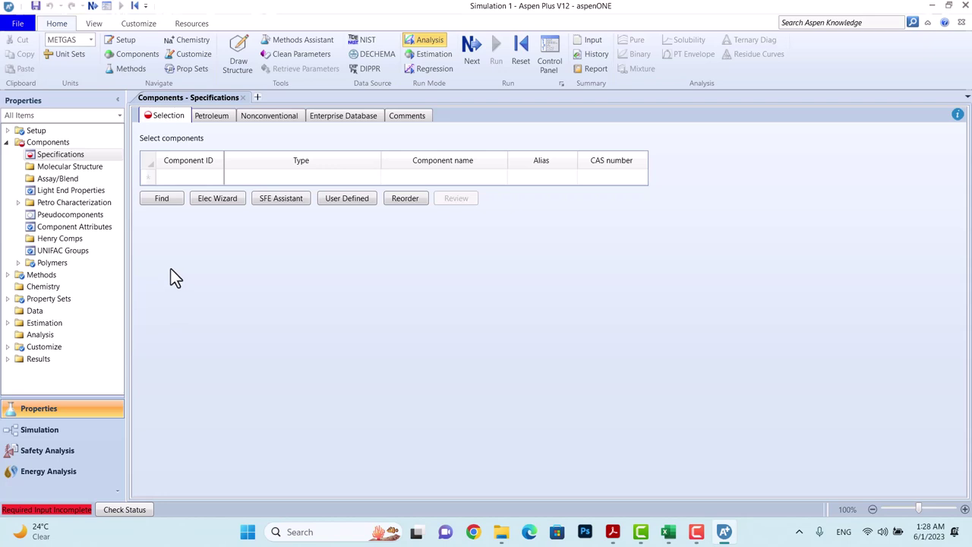
# - Search the compound databanks for "methane" and add METHANE (CH4) to the component list
pyautogui.click(174, 202)
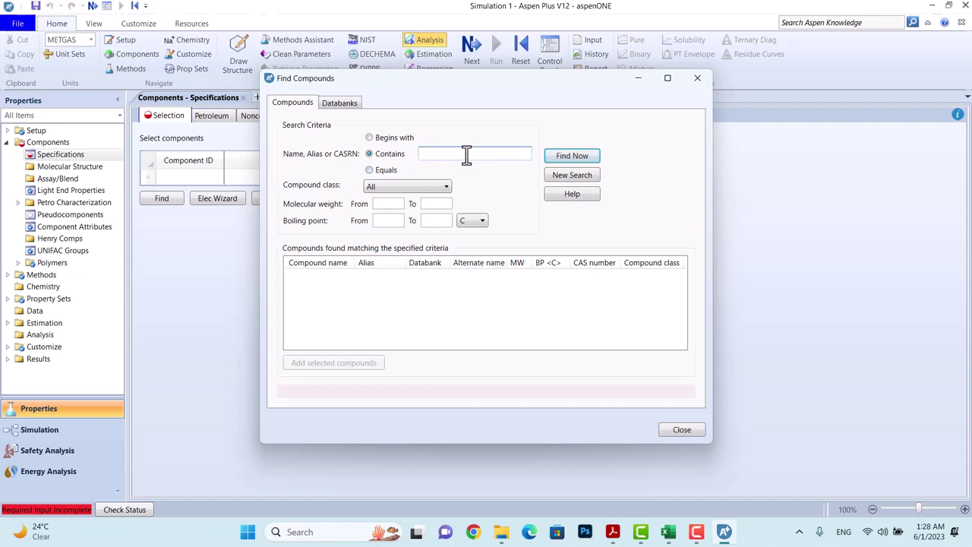
pyautogui.write('methane')
pyautogui.click(590, 156)
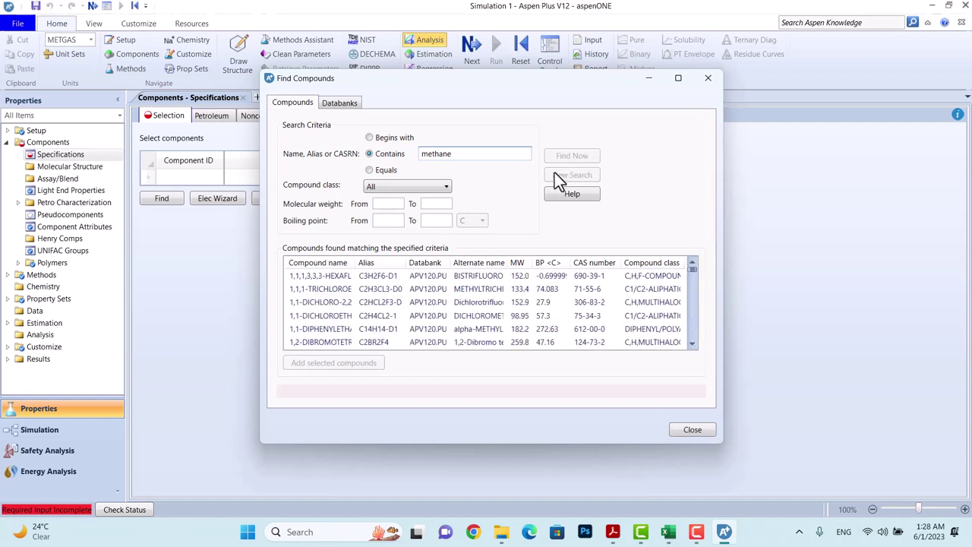
pyautogui.scroll(-10, 399, 315)
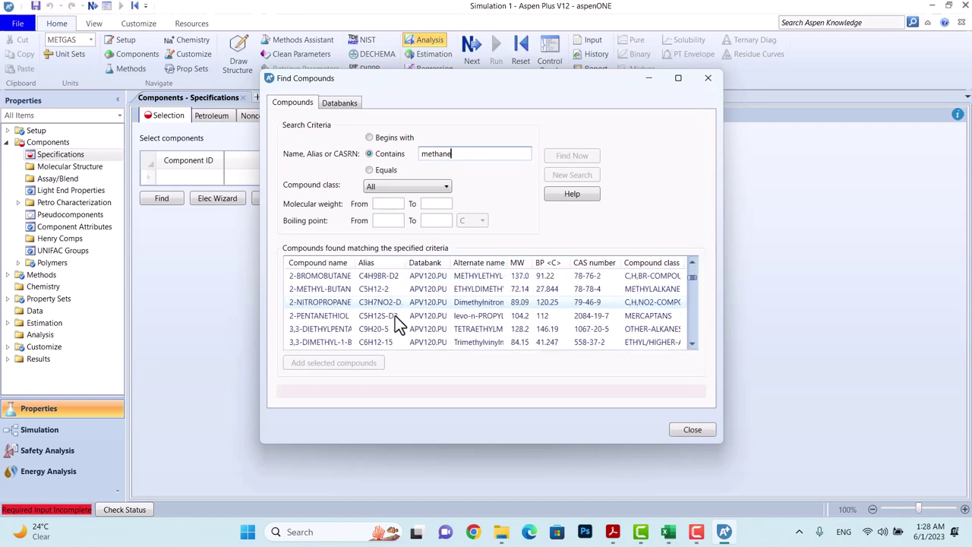
pyautogui.scroll(-15, 396, 309)
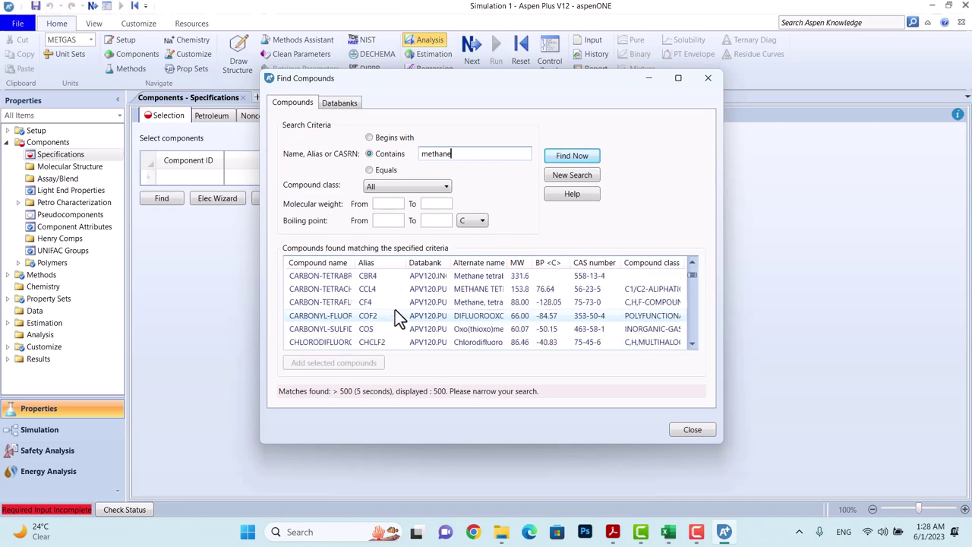
pyautogui.scroll(5, 394, 312)
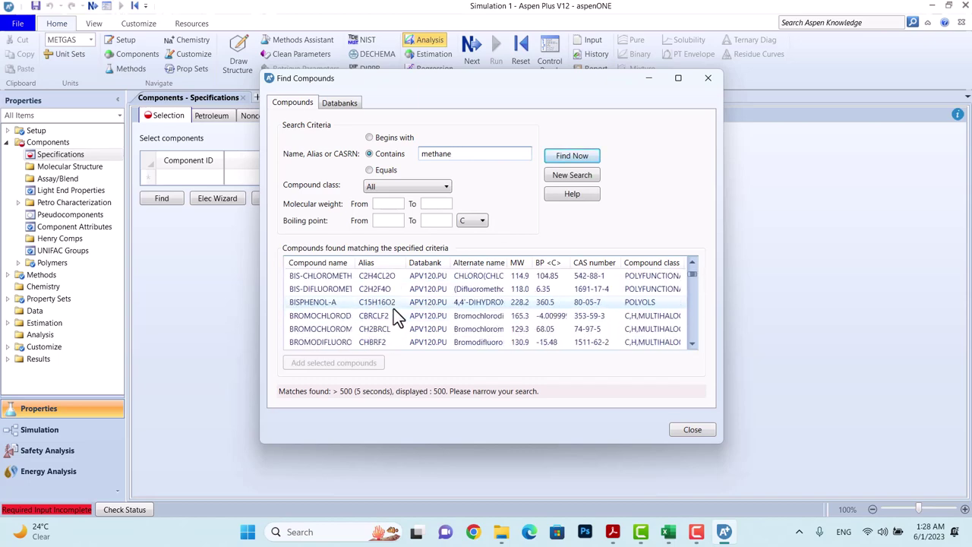
pyautogui.scroll(-15, 403, 313)
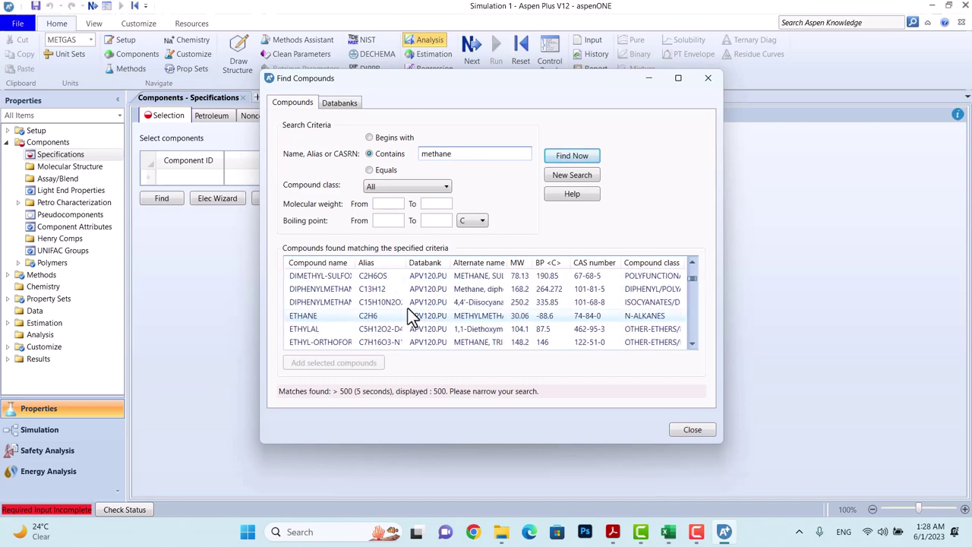
pyautogui.scroll(-4, 408, 312)
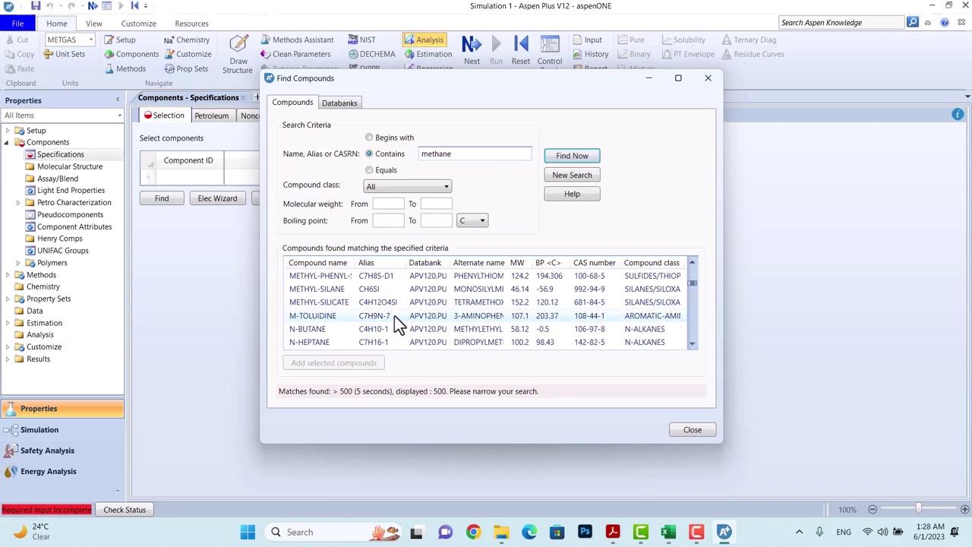
pyautogui.scroll(2, 394, 316)
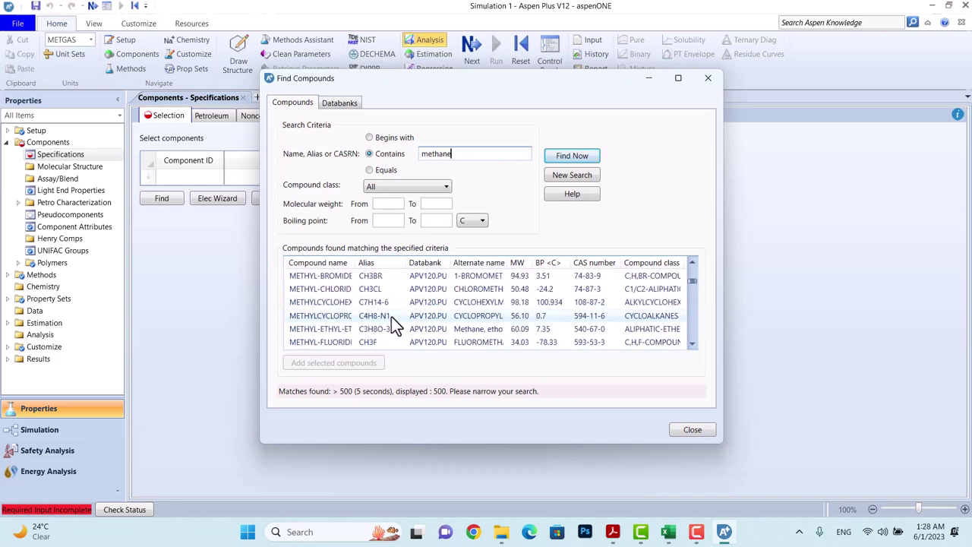
pyautogui.scroll(2, 391, 316)
pyautogui.scroll(2, 391, 317)
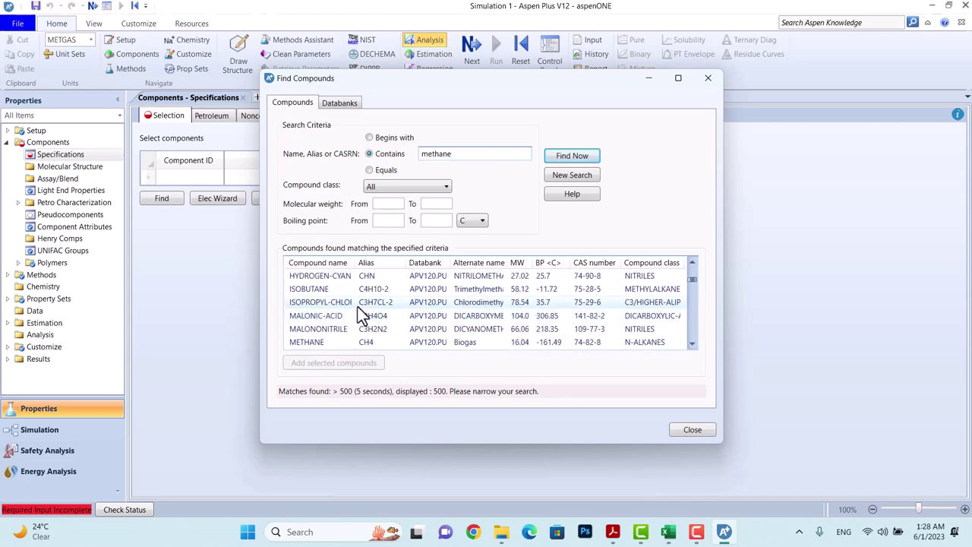
pyautogui.scroll(-1, 358, 306)
pyautogui.doubleClick(332, 304)
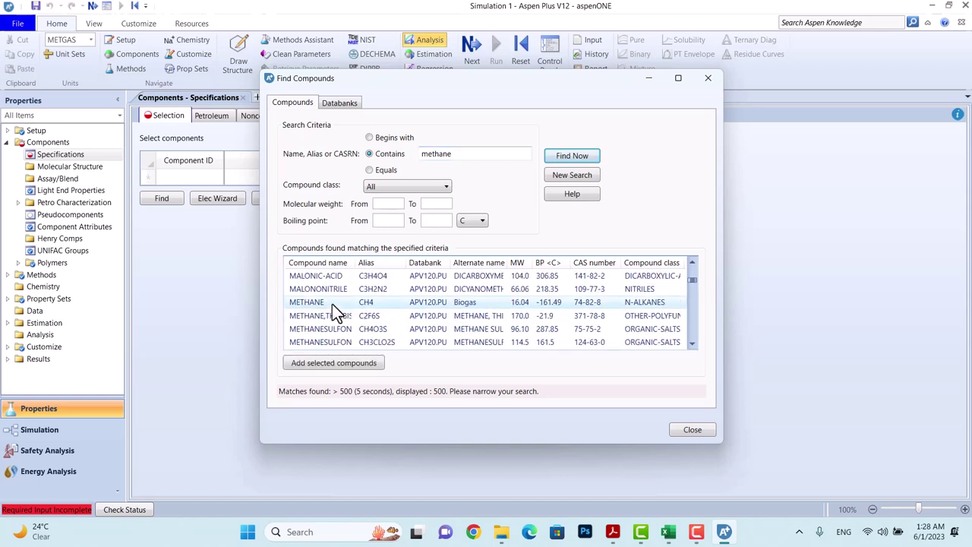
pyautogui.click(707, 78)
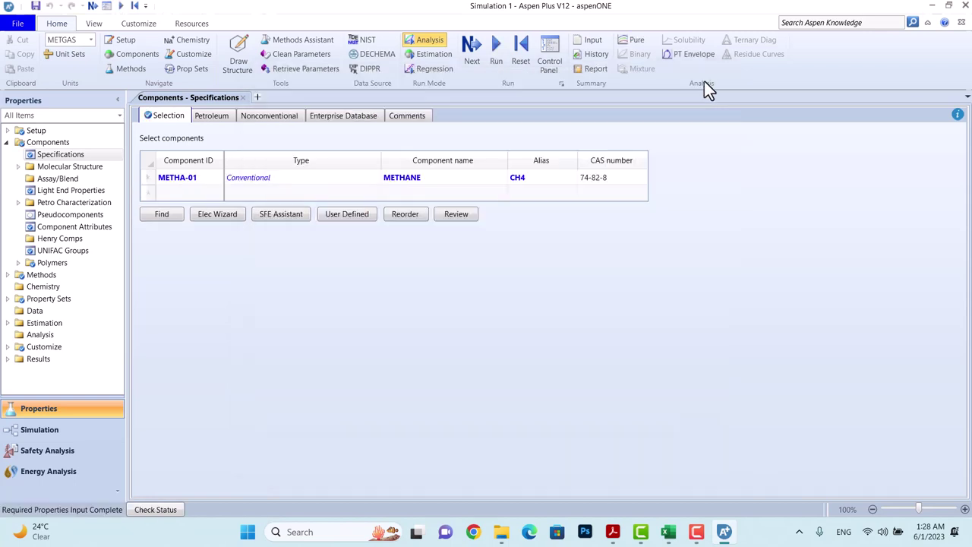
# - Check stream 2000's composition in the stream table PDF, and add NITROGEN (N2) to the Aspen Plus components, accepting the parameter update
pyautogui.click(614, 533)
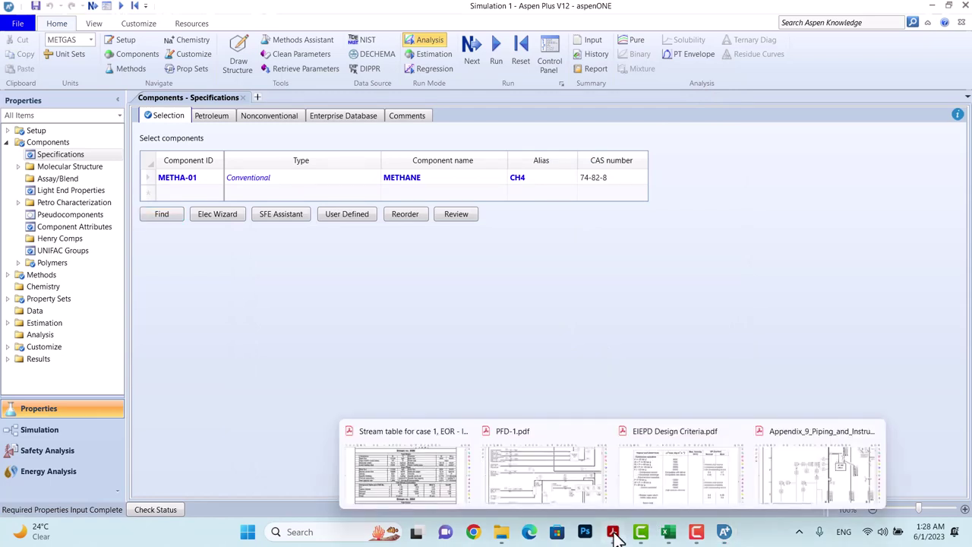
pyautogui.click(444, 484)
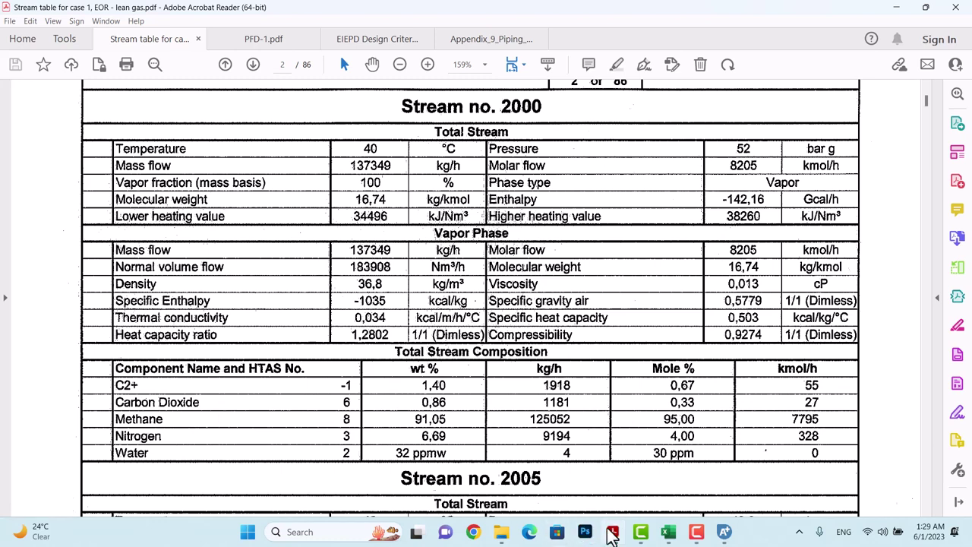
pyautogui.moveTo(612, 535)
pyautogui.click(724, 533)
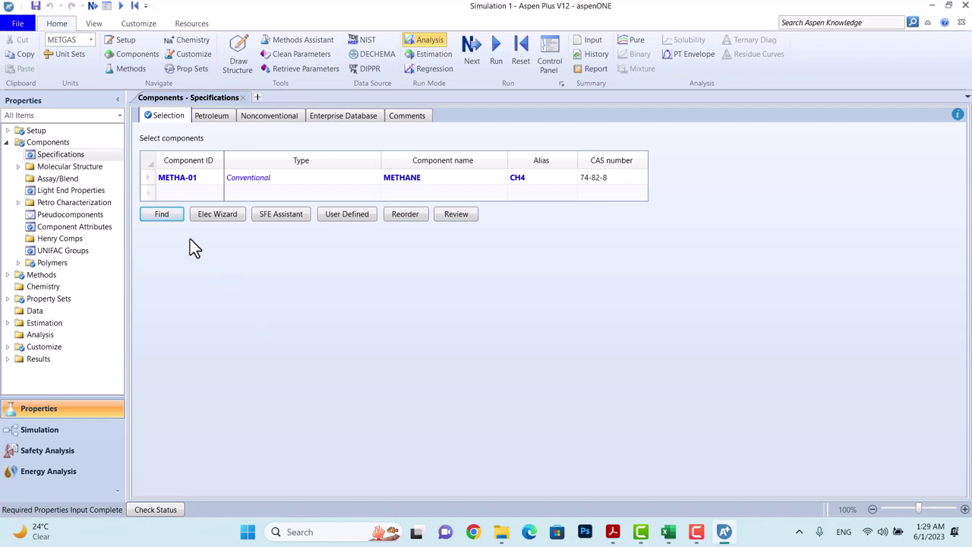
pyautogui.click(186, 194)
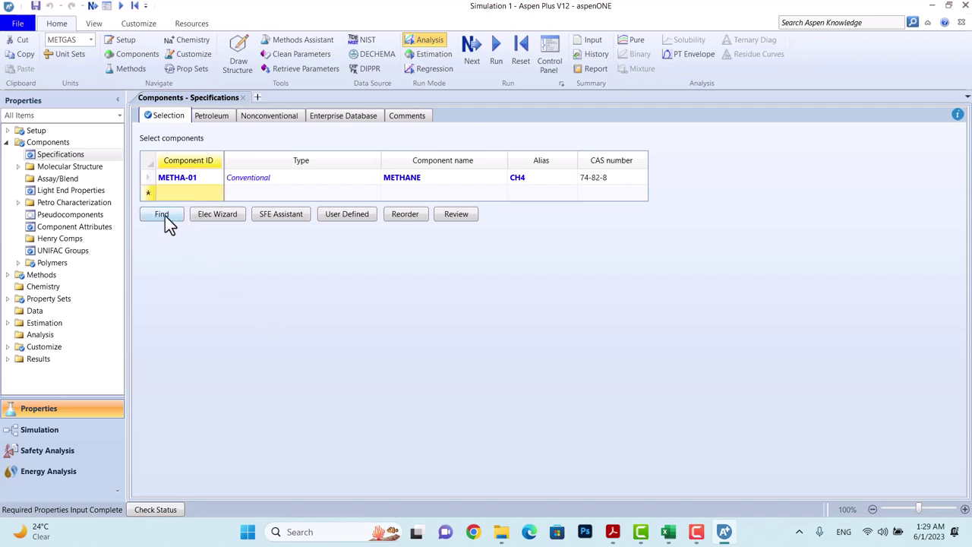
pyautogui.click(162, 214)
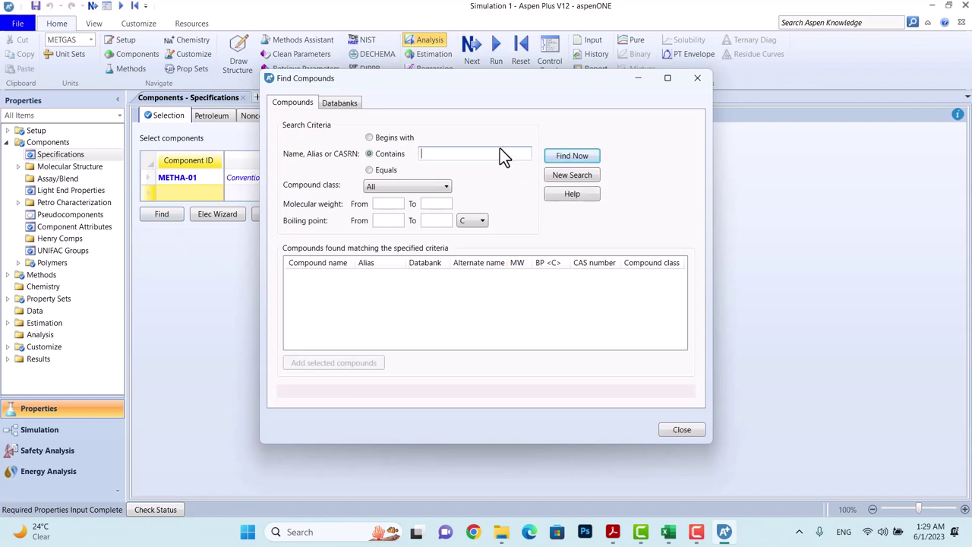
pyautogui.write('nitrogen')
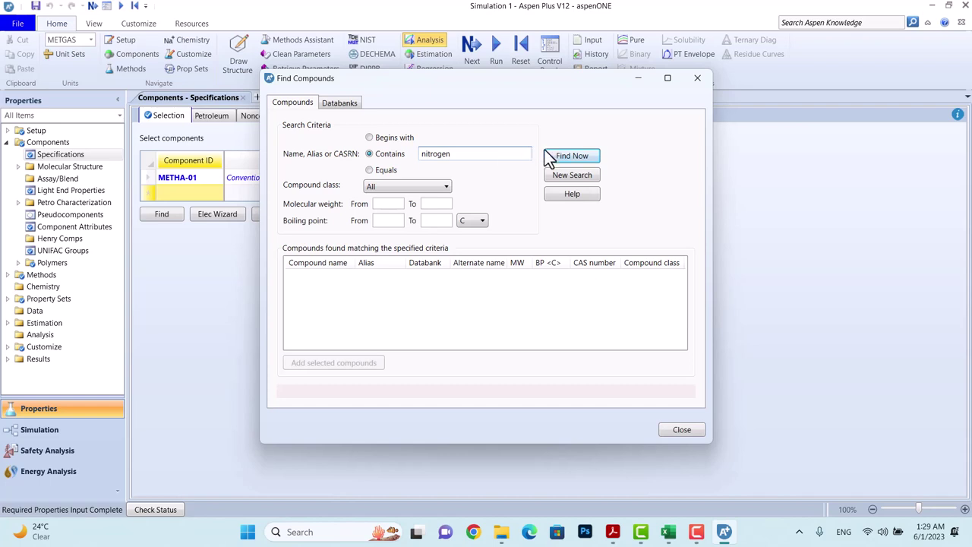
pyautogui.click(569, 156)
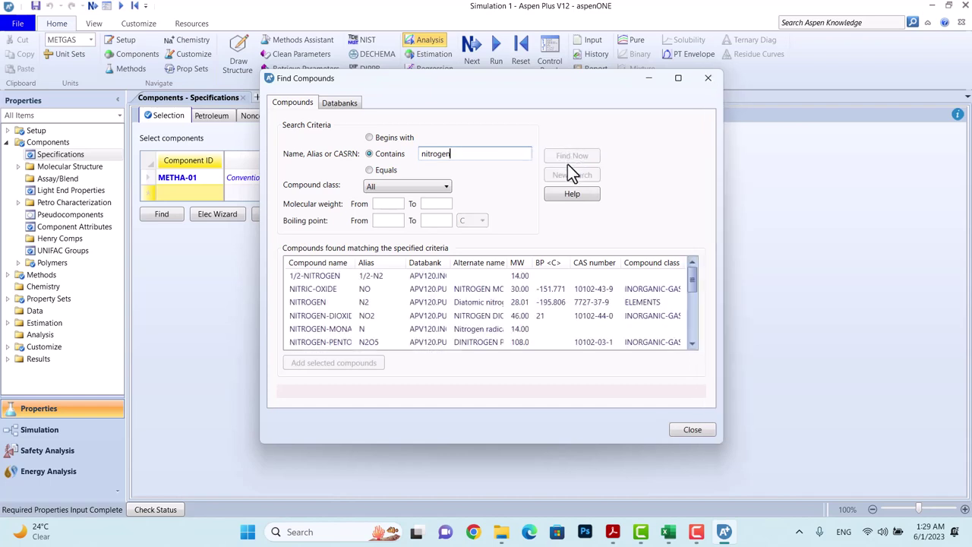
pyautogui.doubleClick(353, 305)
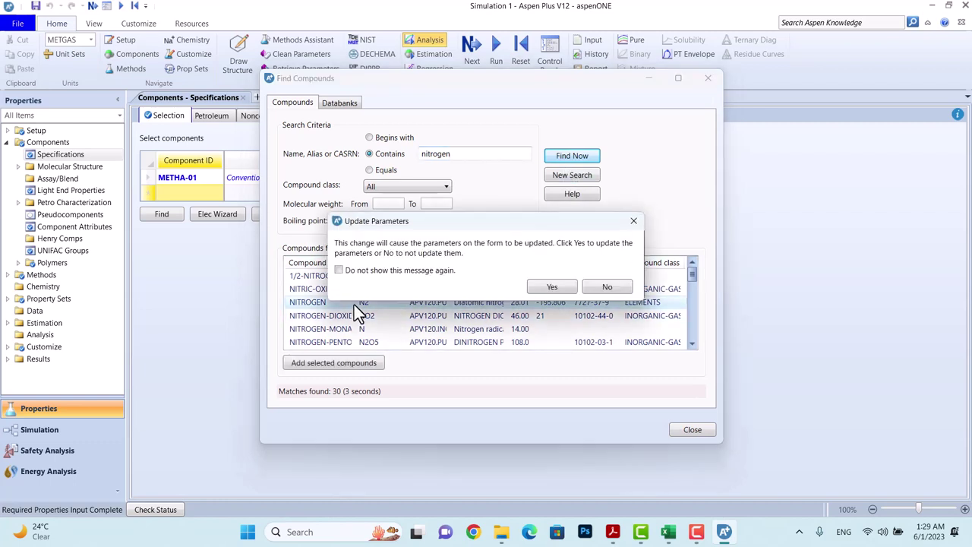
pyautogui.click(565, 285)
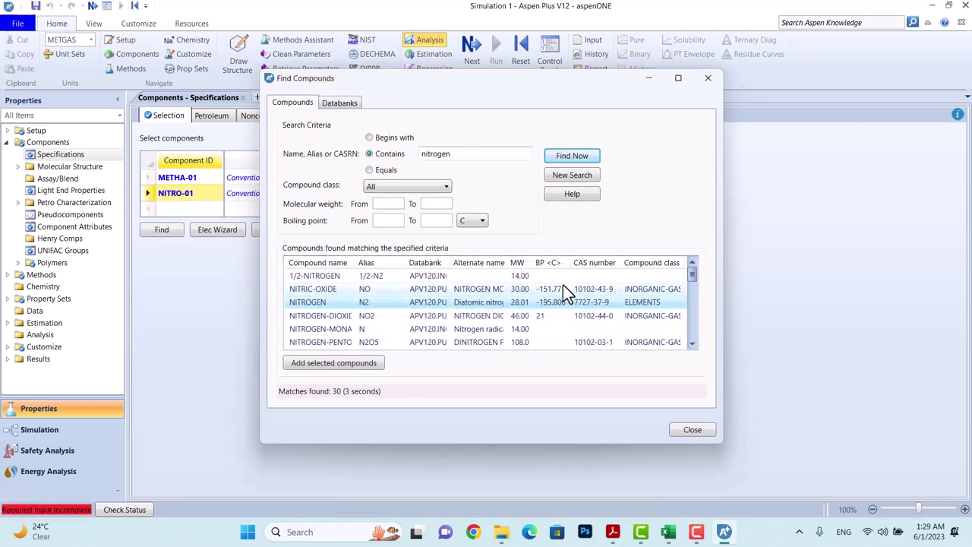
pyautogui.click(707, 80)
# - Search the compound databanks for "carbon dioxide" and add CARBON-DIOXIDE (CO2) as the third component
pyautogui.click(205, 210)
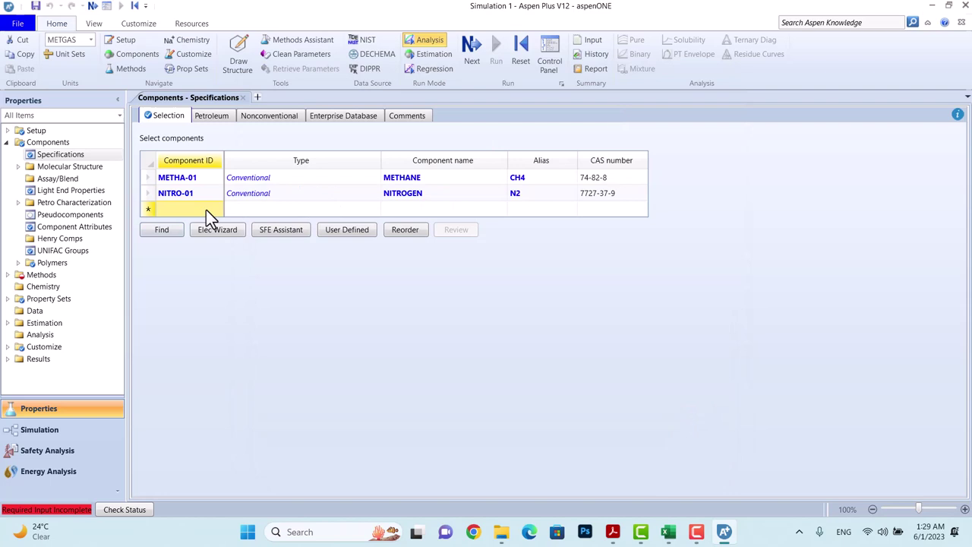
pyautogui.click(162, 229)
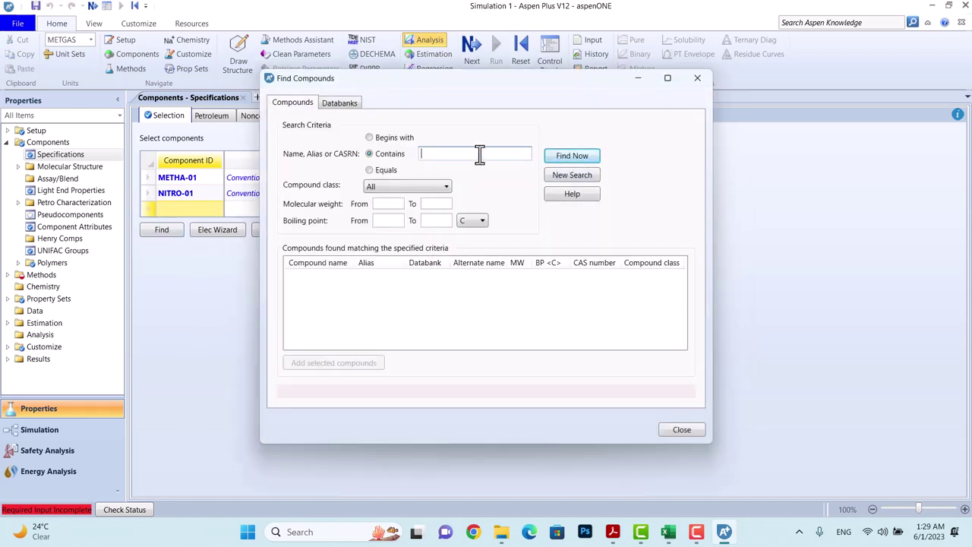
pyautogui.write('carbon')
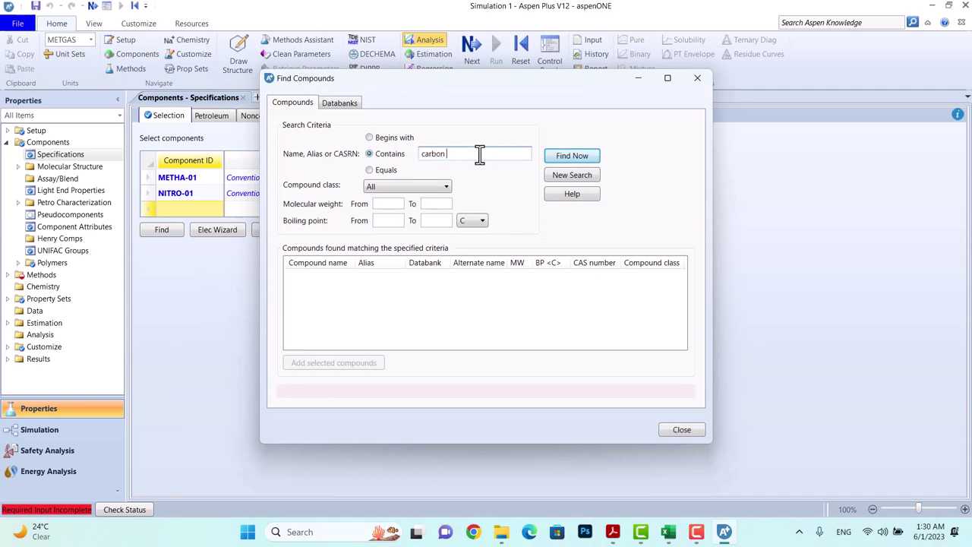
pyautogui.write(' dioxide')
pyautogui.click(574, 156)
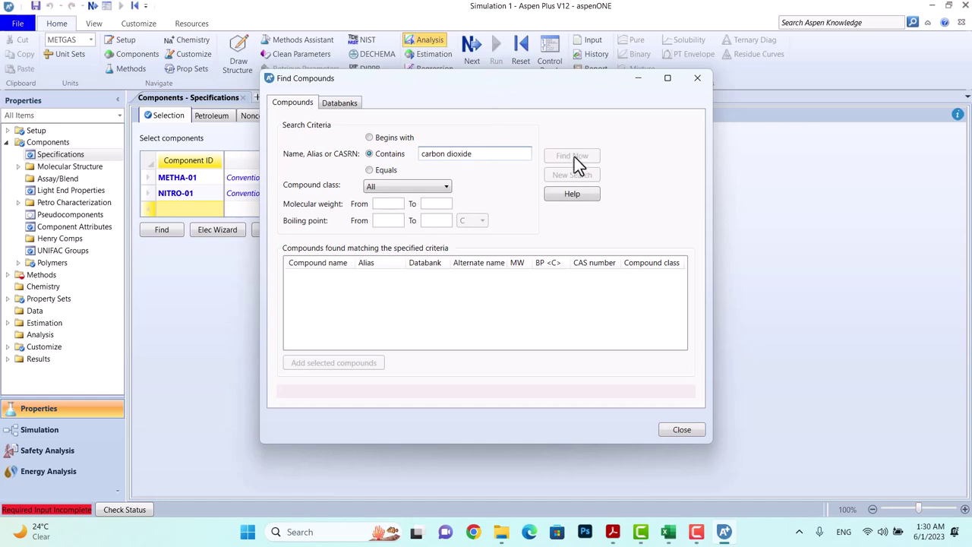
pyautogui.doubleClick(347, 276)
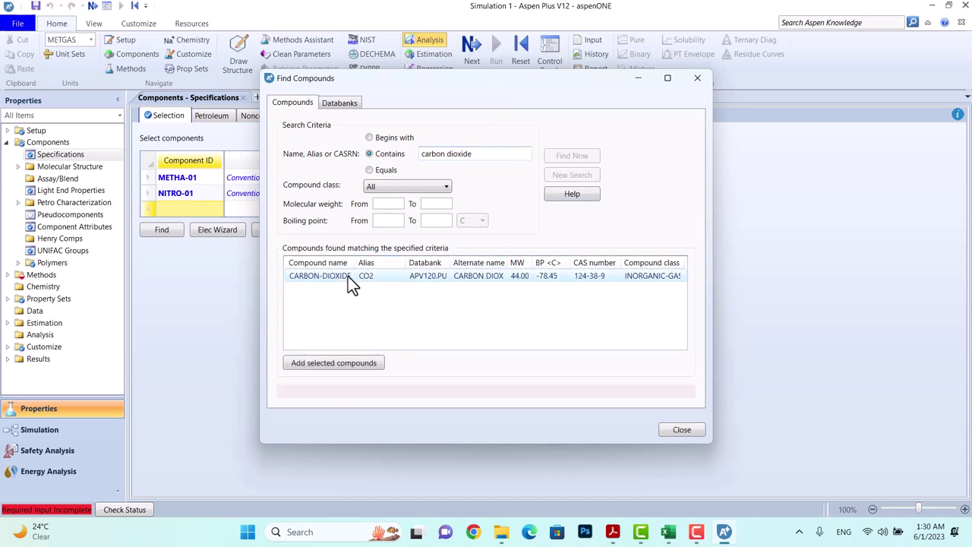
pyautogui.click(705, 78)
# - Check stream 2000's composition in the stream table PDF for remaining components, and return to the Aspen Plus component list
pyautogui.click(177, 226)
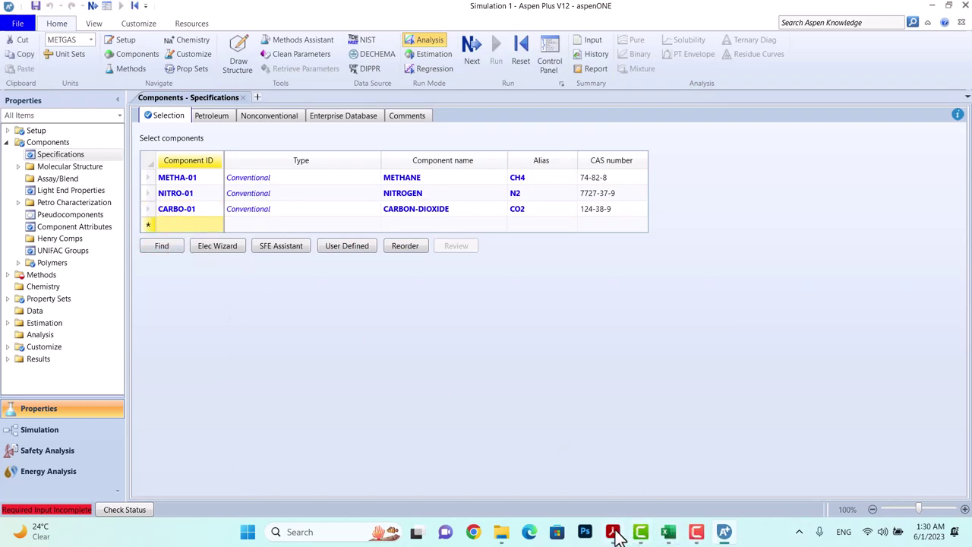
pyautogui.moveTo(615, 534)
pyautogui.click(425, 474)
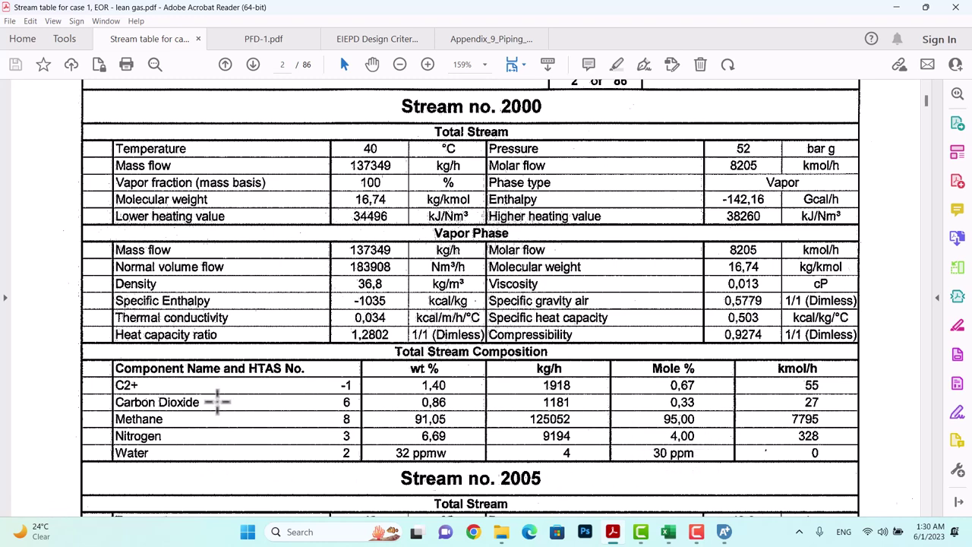
pyautogui.click(723, 531)
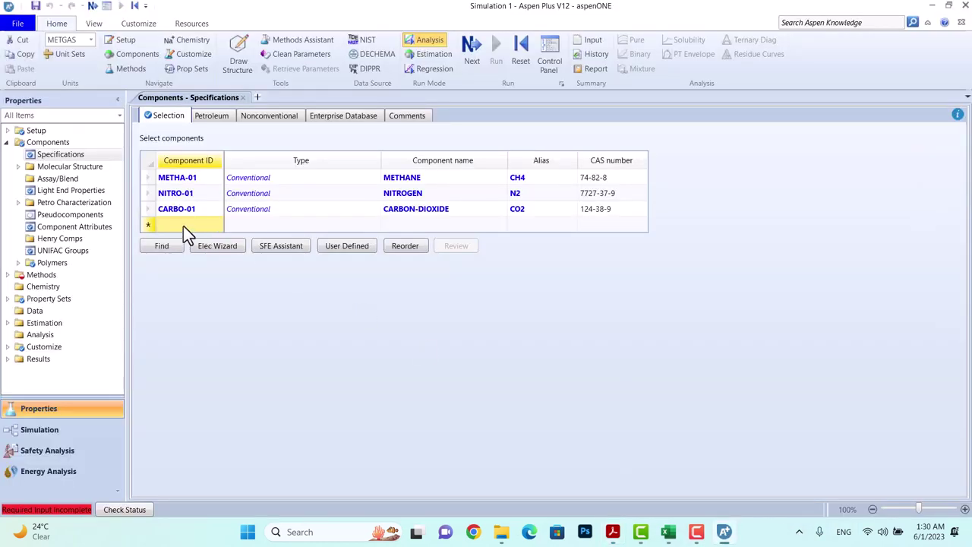
# - Search the compound databanks for compounds containing "c2h4" and look through the matches for the stream's C2+ component
pyautogui.click(162, 245)
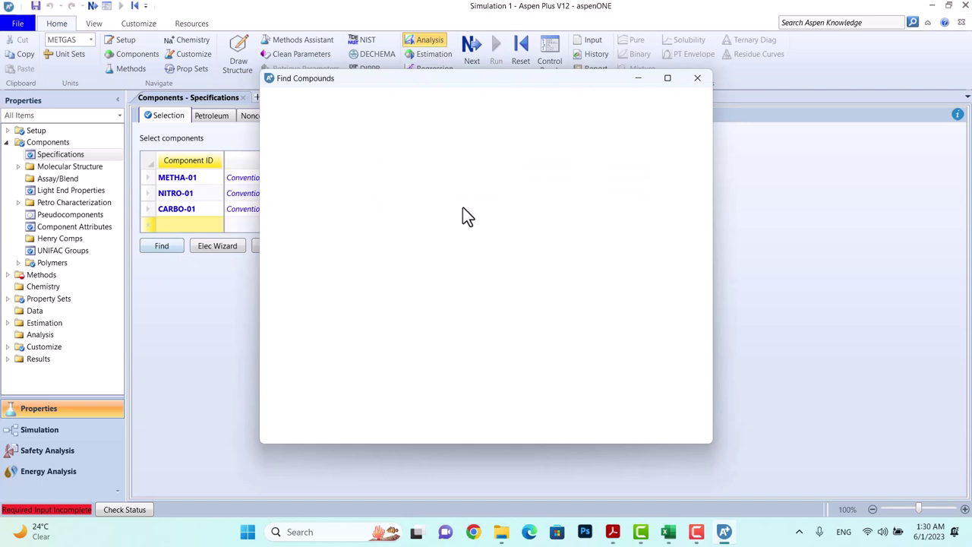
pyautogui.write('e')
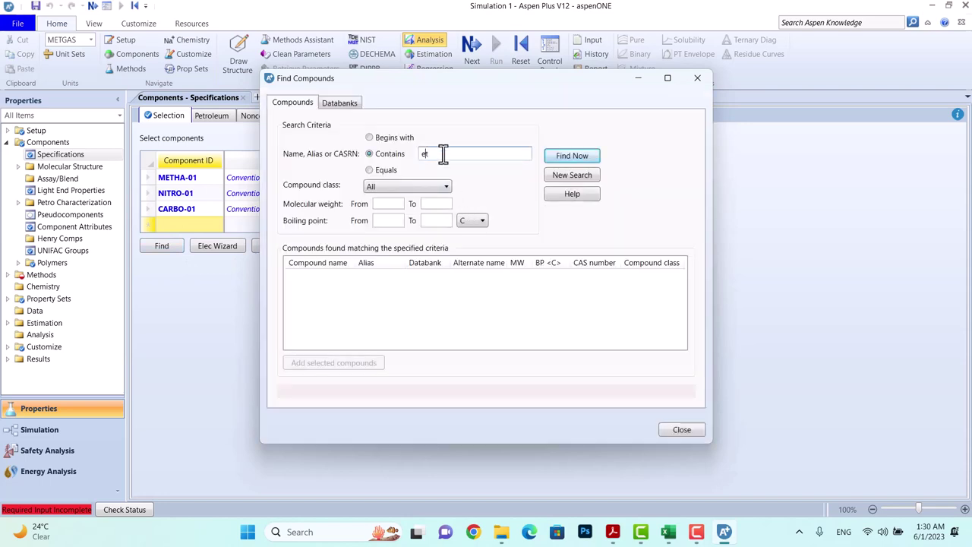
pyautogui.write('thane')
pyautogui.press('BackSpace')
pyautogui.press('BackSpace')
pyautogui.press('BackSpace')
pyautogui.press('BackSpace')
pyautogui.press('BackSpace')
pyautogui.press('BackSpace')
pyautogui.write('c2h4')
pyautogui.click(568, 156)
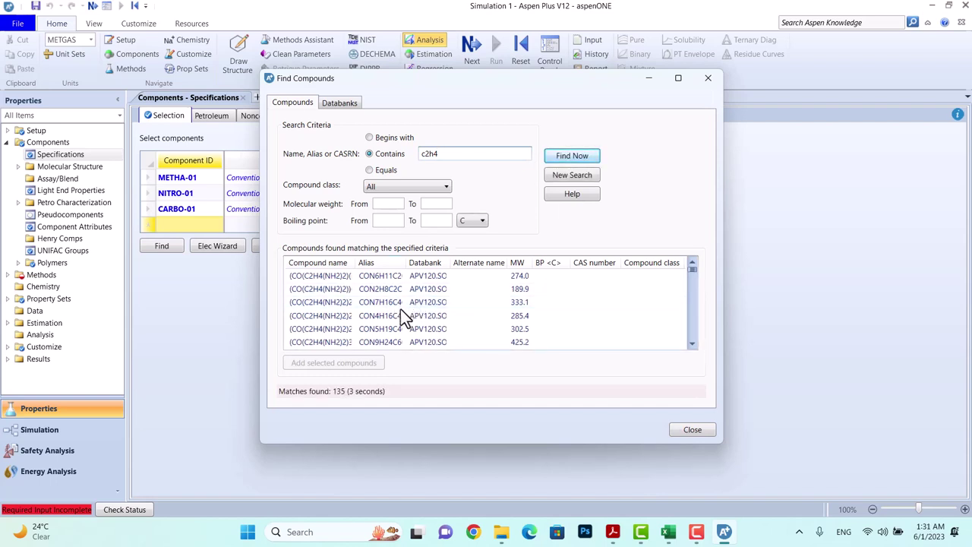
pyautogui.scroll(-2, 400, 309)
pyautogui.scroll(-5, 403, 309)
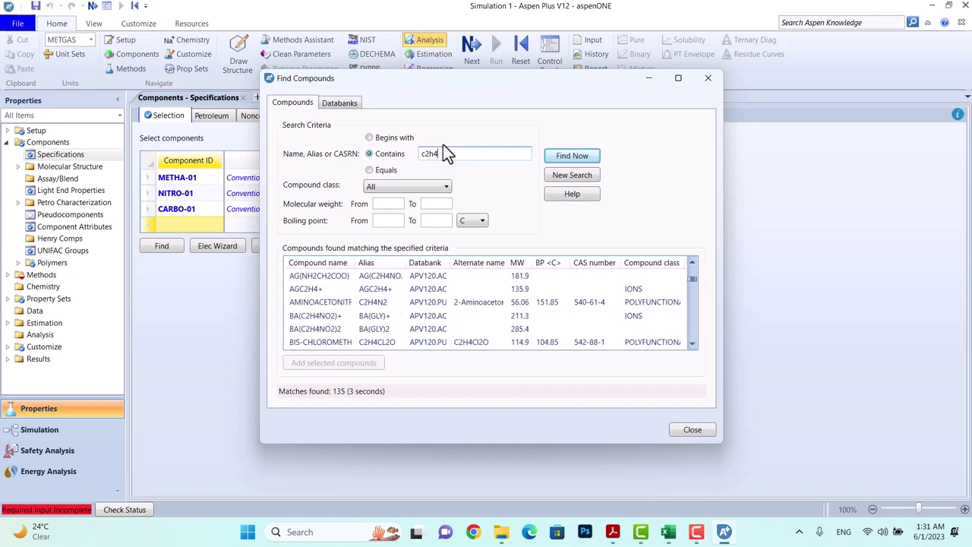
# - Search the compound databanks for "c2h6" and add ETHANE (C2H6) as the fourth component
pyautogui.click(569, 156)
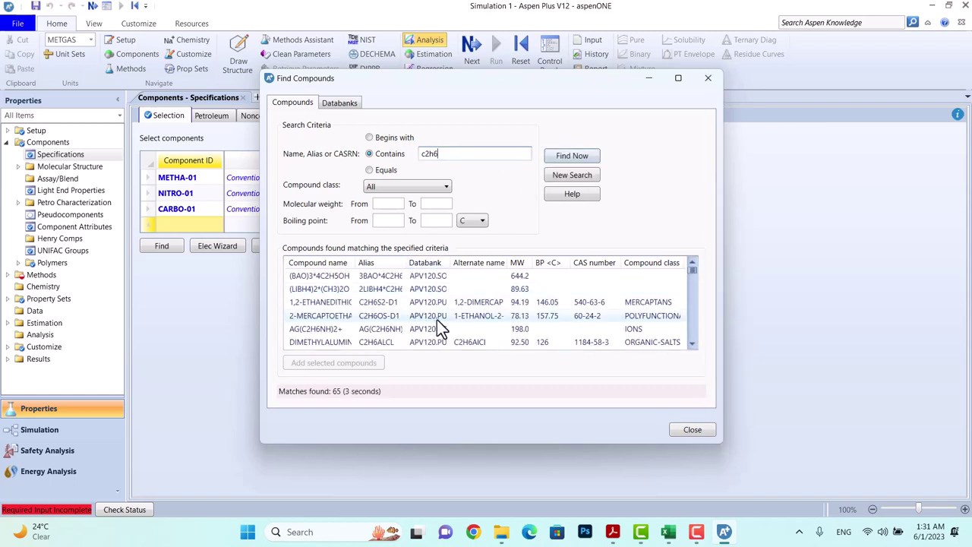
pyautogui.scroll(-5, 443, 319)
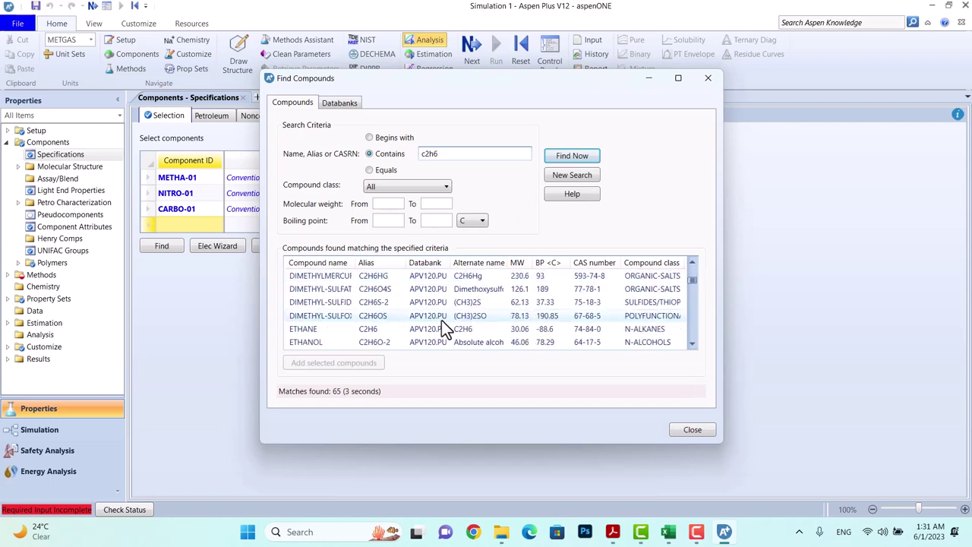
pyautogui.scroll(1, 417, 317)
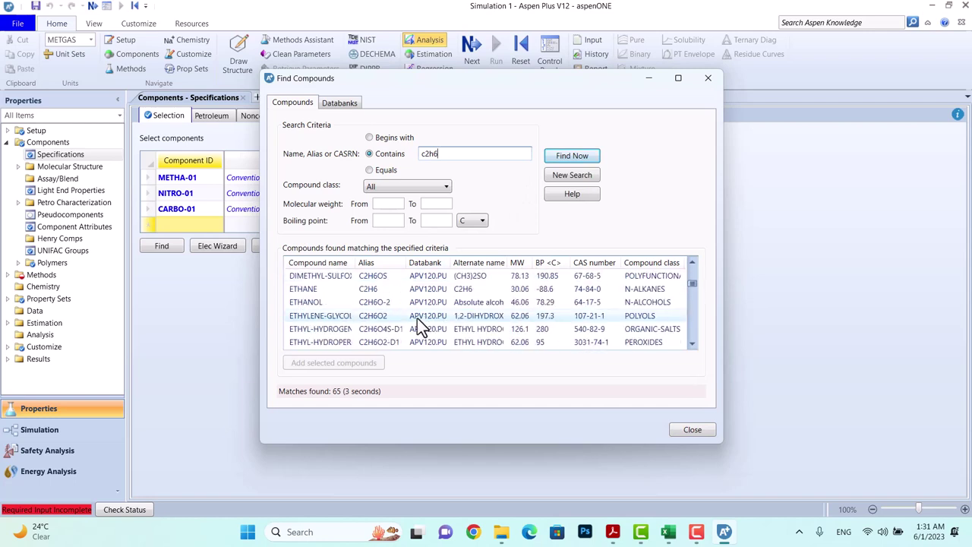
pyautogui.doubleClick(326, 288)
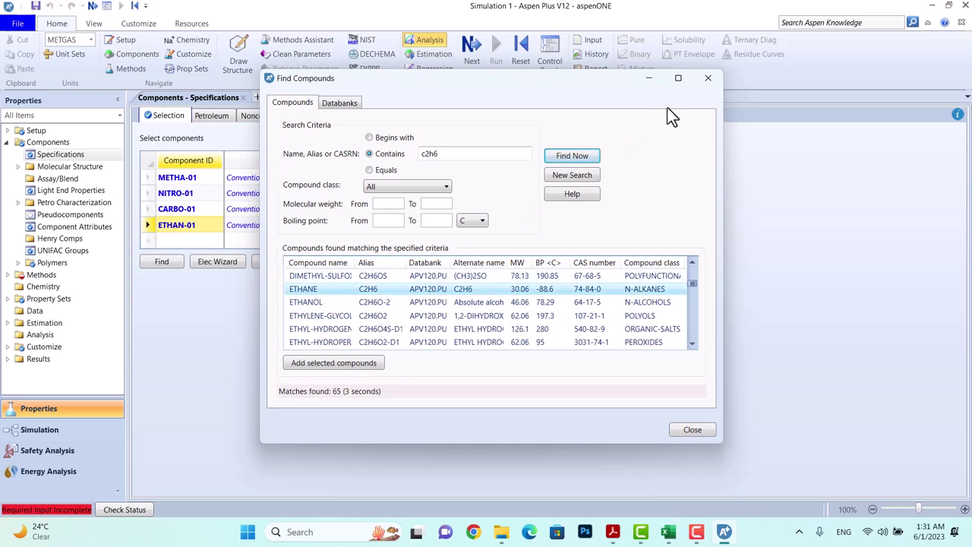
pyautogui.click(706, 78)
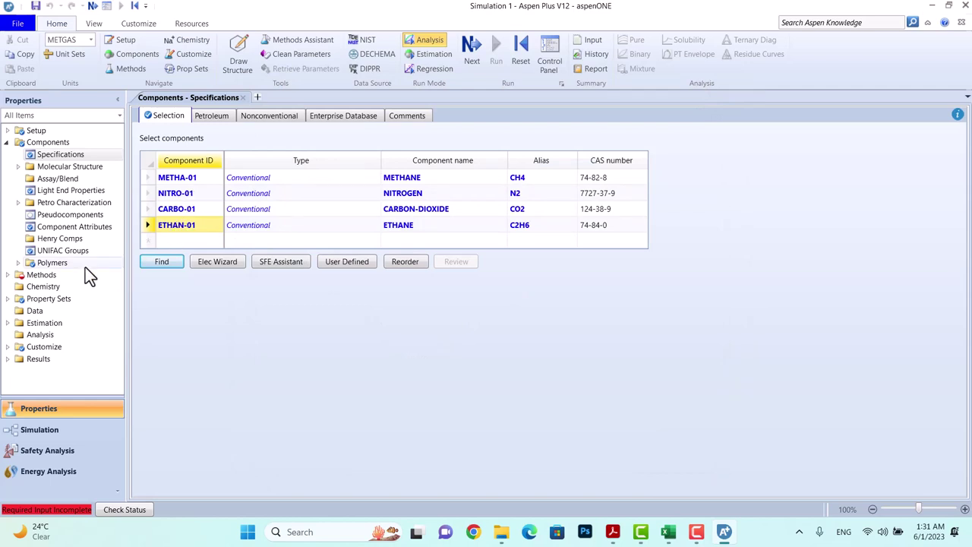
# - Keep PENG-ROB as the base method with its binary interaction parameters, and run Property Analysis / Setup before entering the simulation environment
pyautogui.click(60, 274)
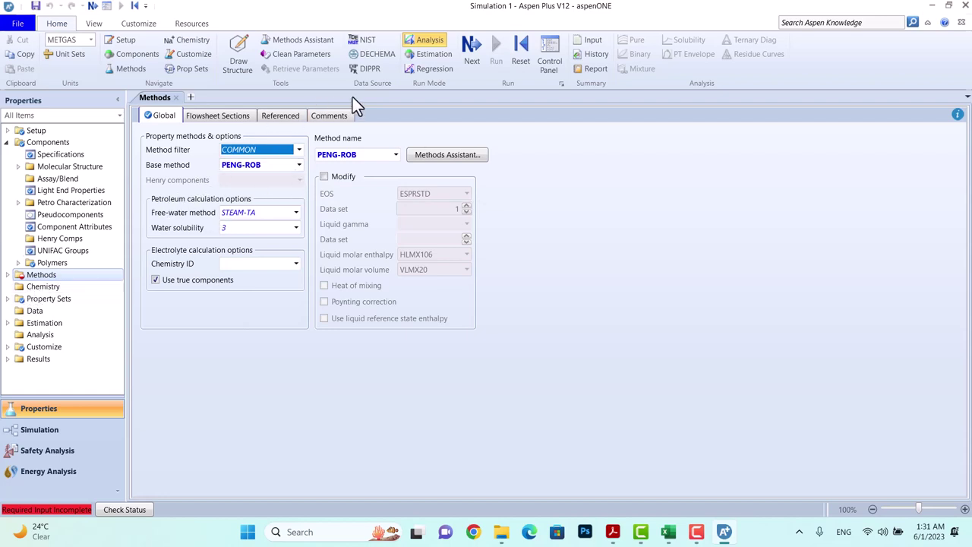
pyautogui.click(471, 51)
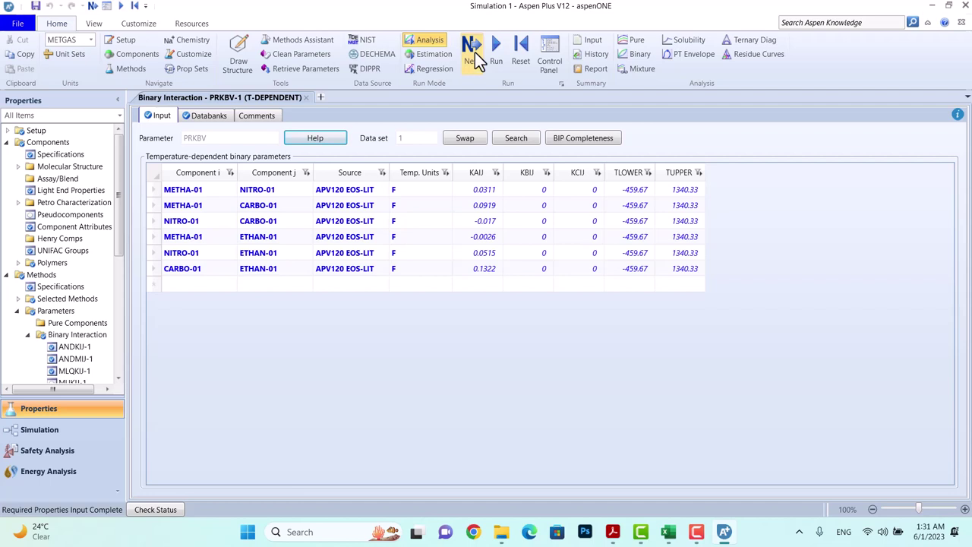
pyautogui.click(474, 52)
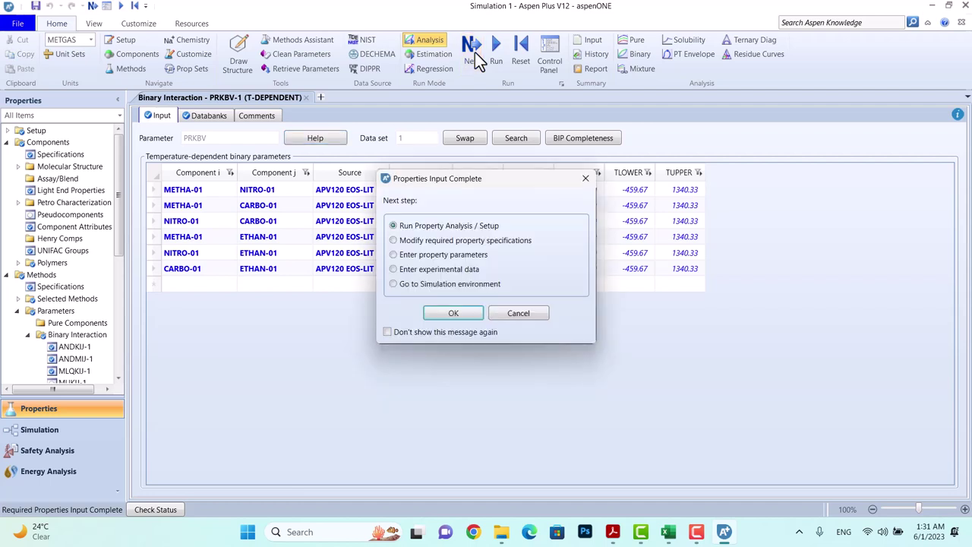
pyautogui.moveTo(501, 179); pyautogui.dragTo(442, 178)
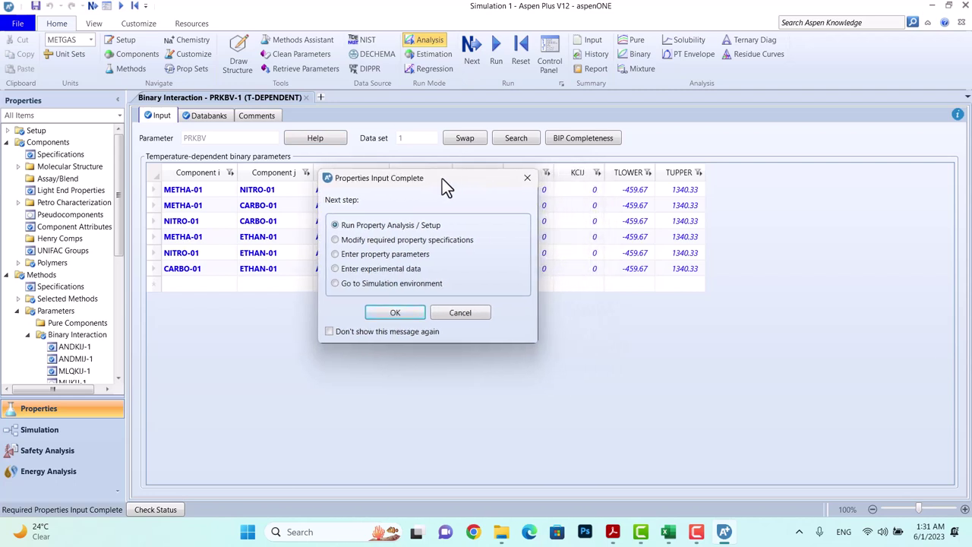
pyautogui.click(395, 313)
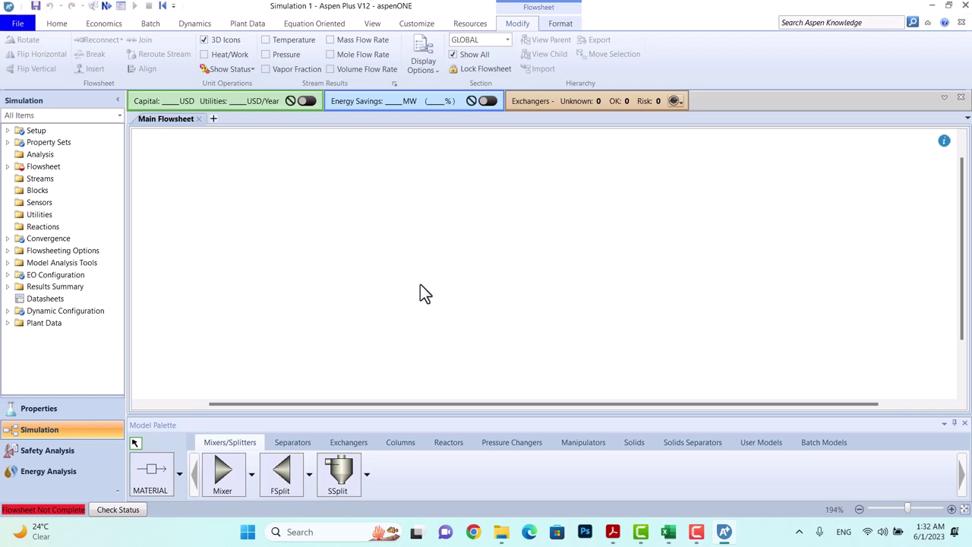
# - Draw a horizontal material stream on the empty main flowsheet as the pipe's feed
pyautogui.click(180, 474)
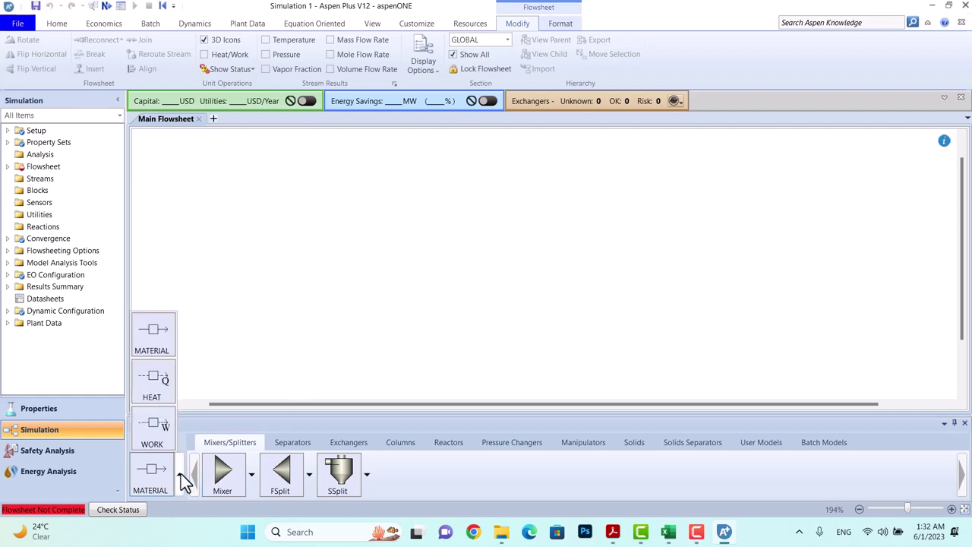
pyautogui.click(156, 334)
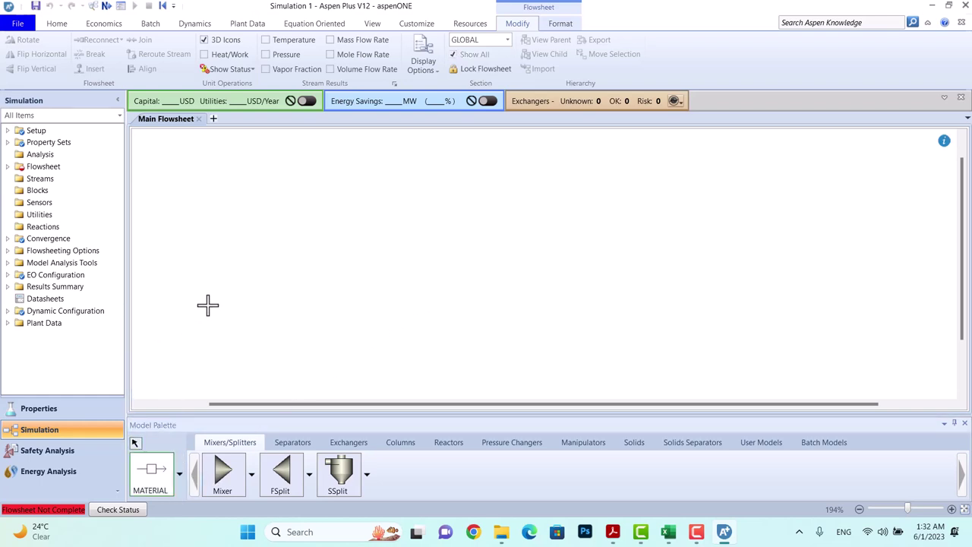
pyautogui.click(224, 253)
pyautogui.click(310, 256)
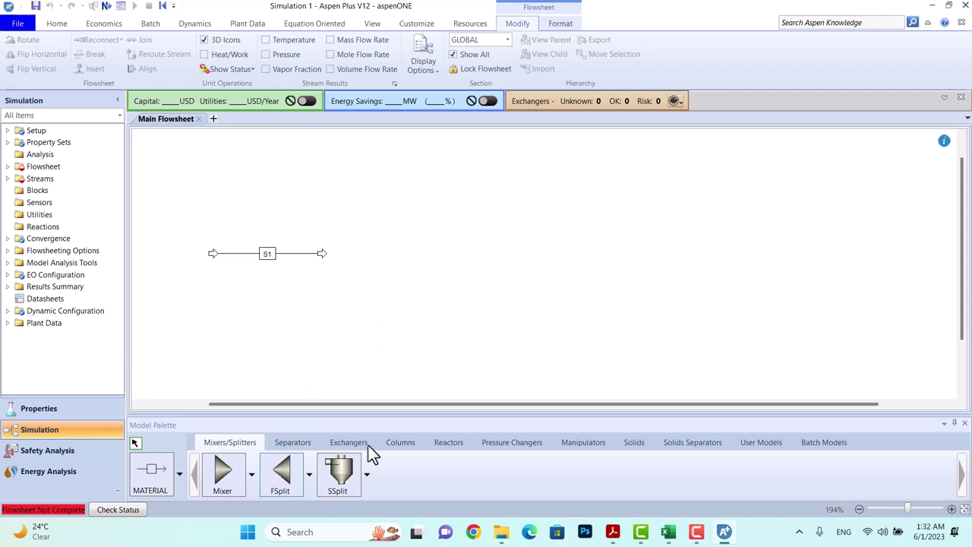
# - Place one Pipe block from the pressure changers at the outlet end of the feed stream
pyautogui.click(519, 444)
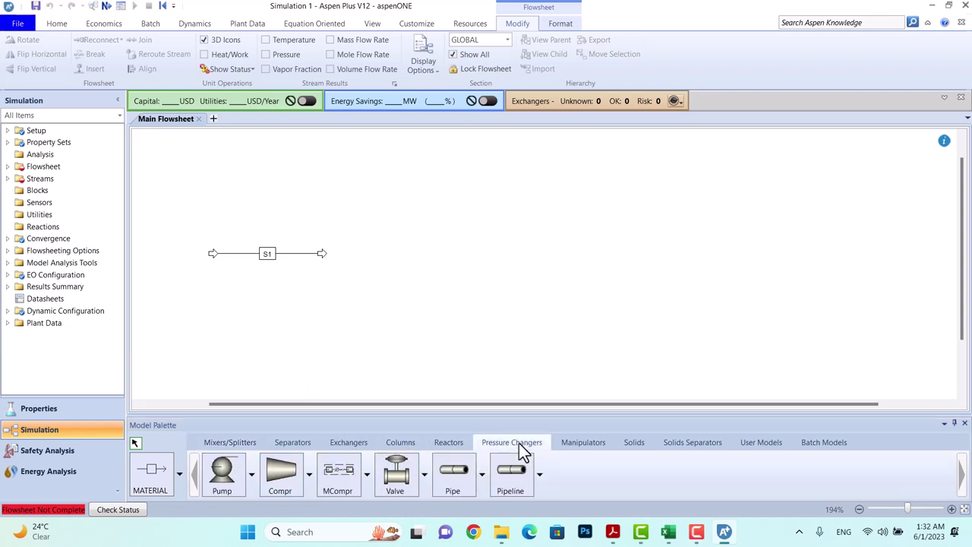
pyautogui.click(482, 474)
pyautogui.click(506, 353)
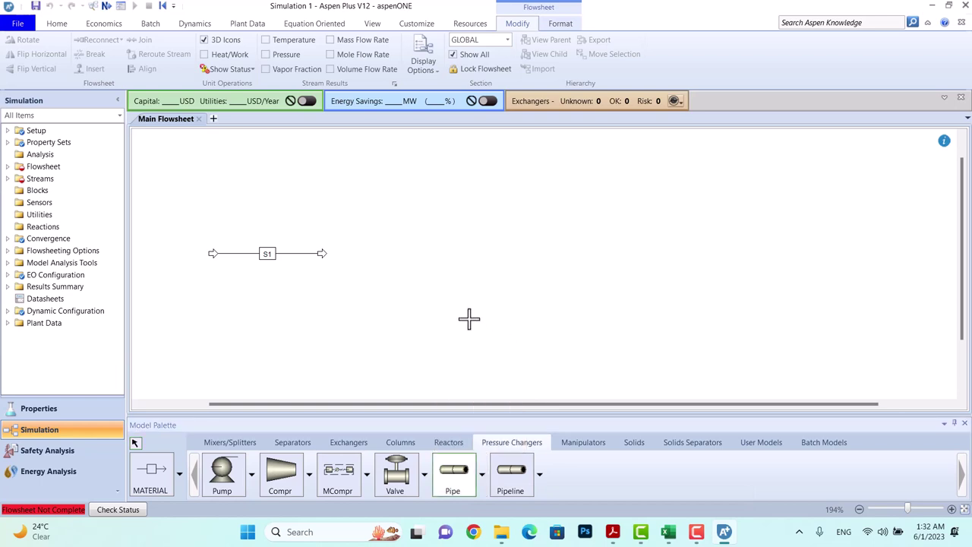
pyautogui.click(342, 251)
pyautogui.rightClick(387, 278)
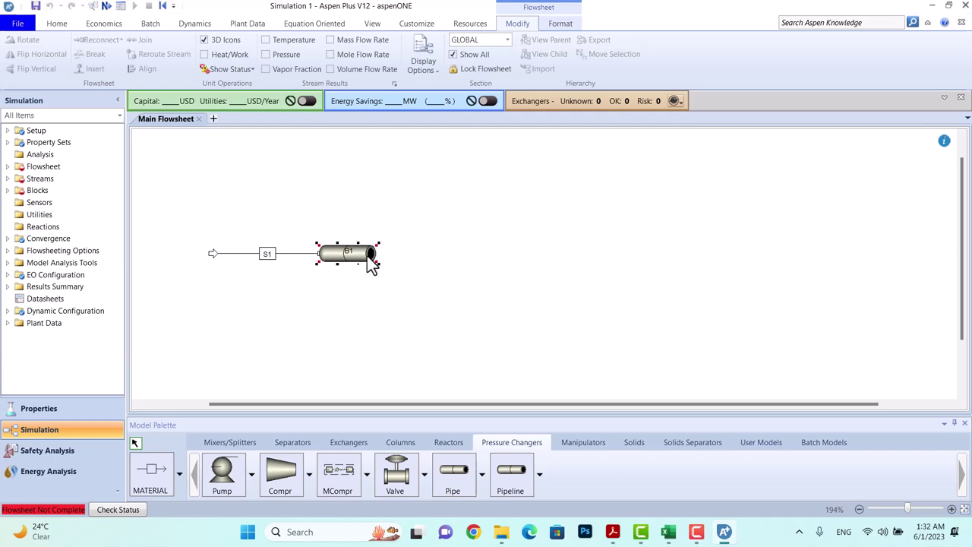
# - Move the pipe block away from the feed stream's end and enlarge it slightly
pyautogui.click(367, 260)
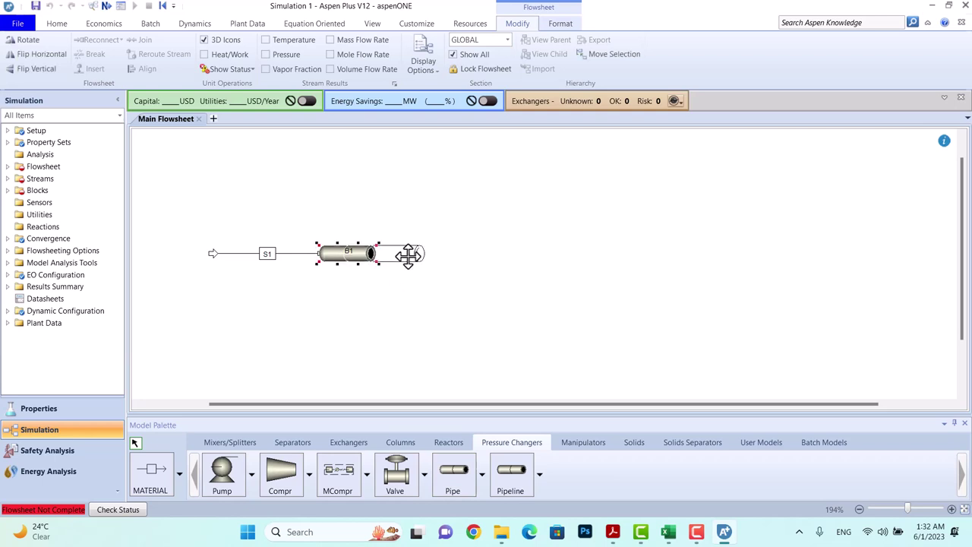
pyautogui.moveTo(407, 257); pyautogui.dragTo(425, 262)
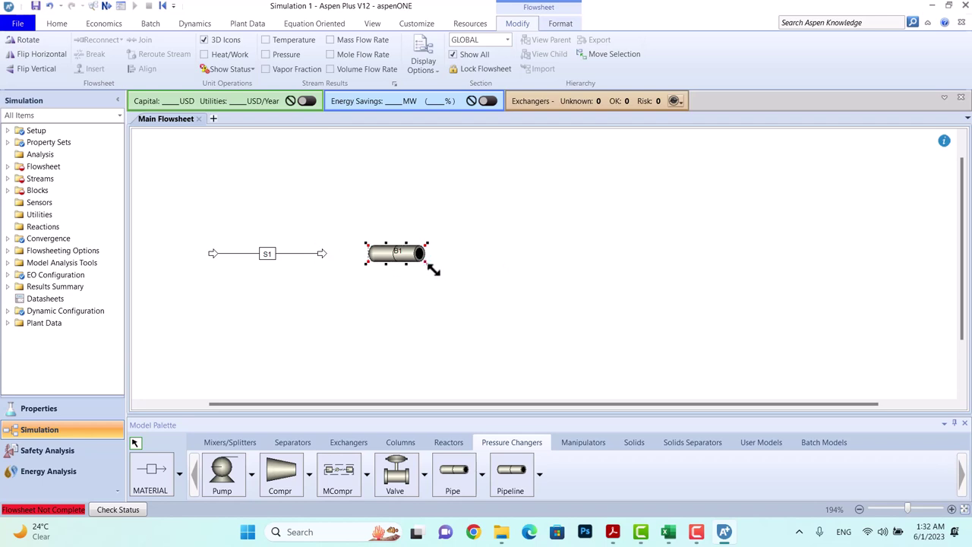
pyautogui.moveTo(430, 266); pyautogui.dragTo(438, 267)
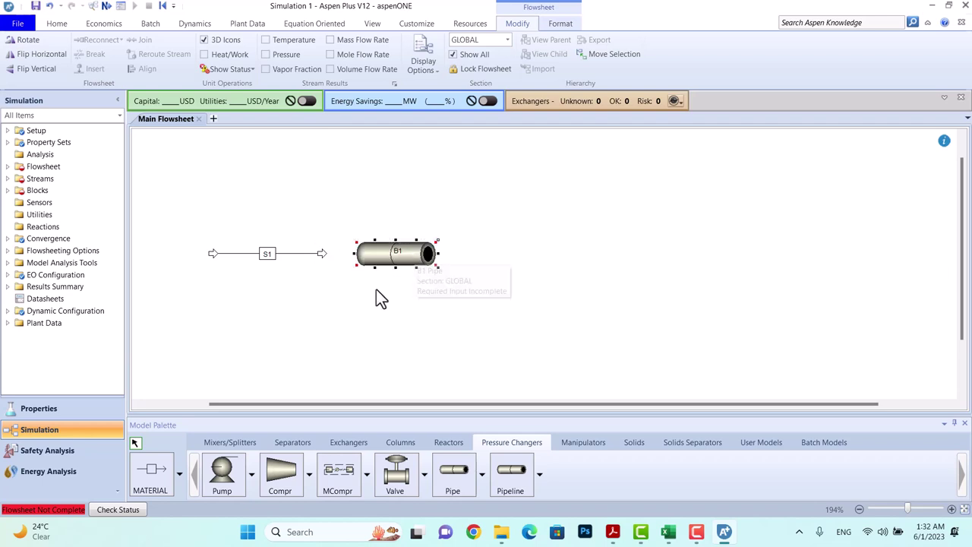
pyautogui.click(322, 254)
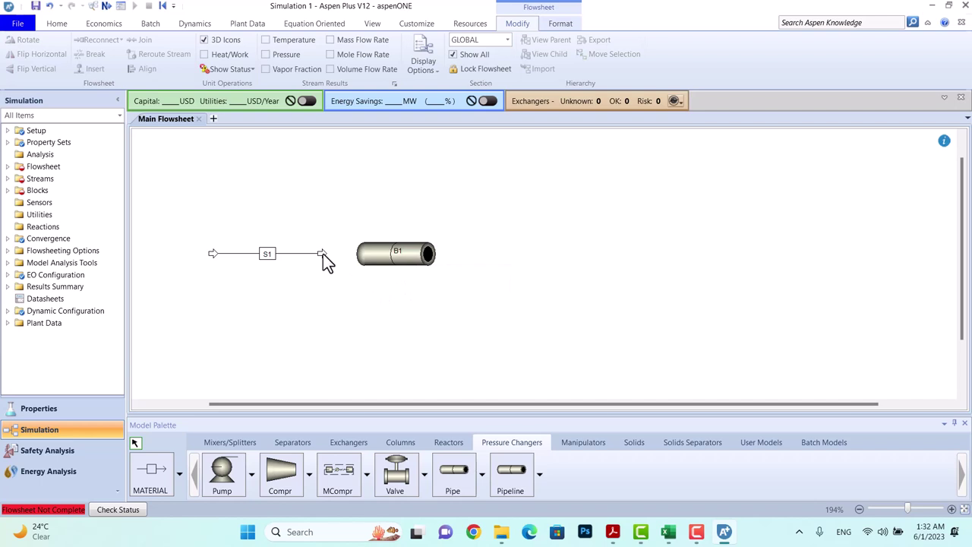
# - Draw a second horizontal material stream beyond the pipe's outlet, in line with the block
pyautogui.click(180, 470)
pyautogui.click(172, 340)
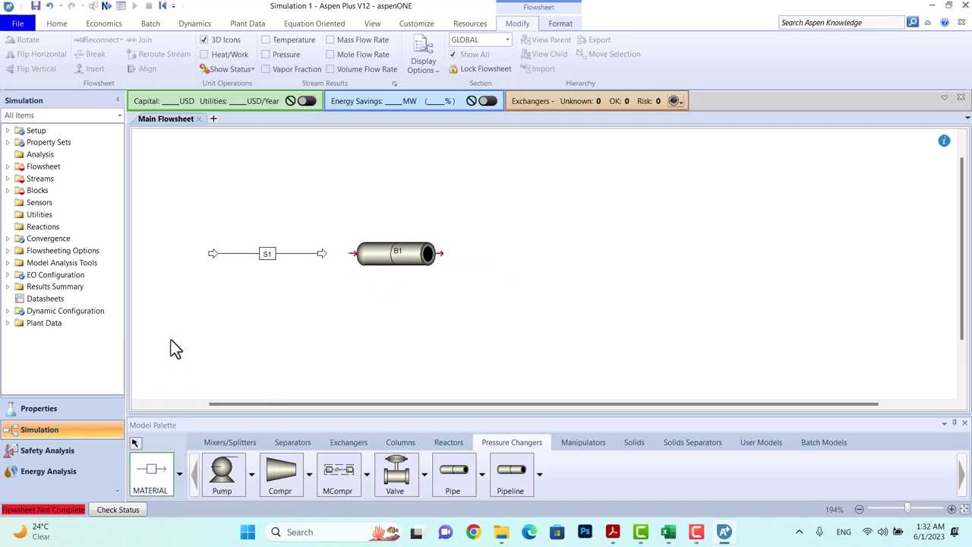
pyautogui.click(482, 254)
pyautogui.click(591, 255)
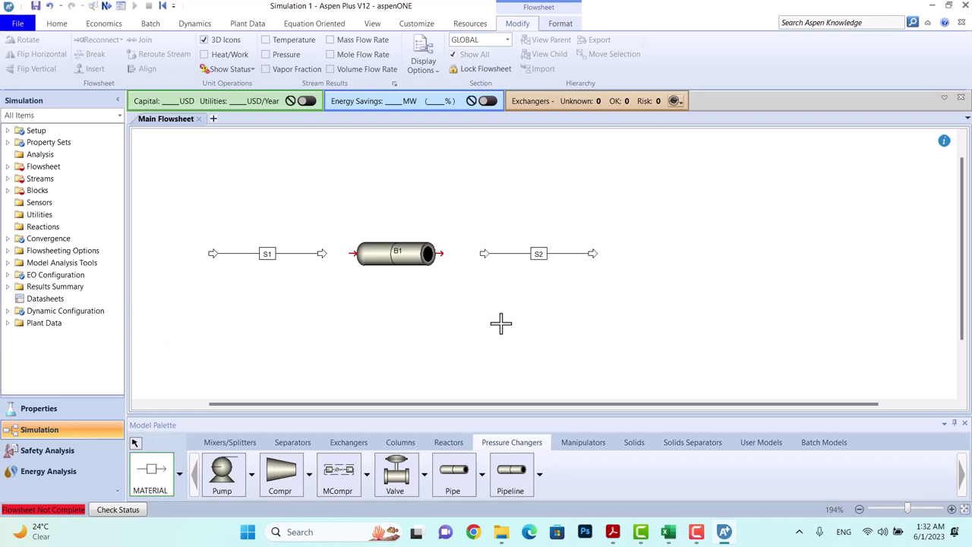
pyautogui.rightClick(391, 294)
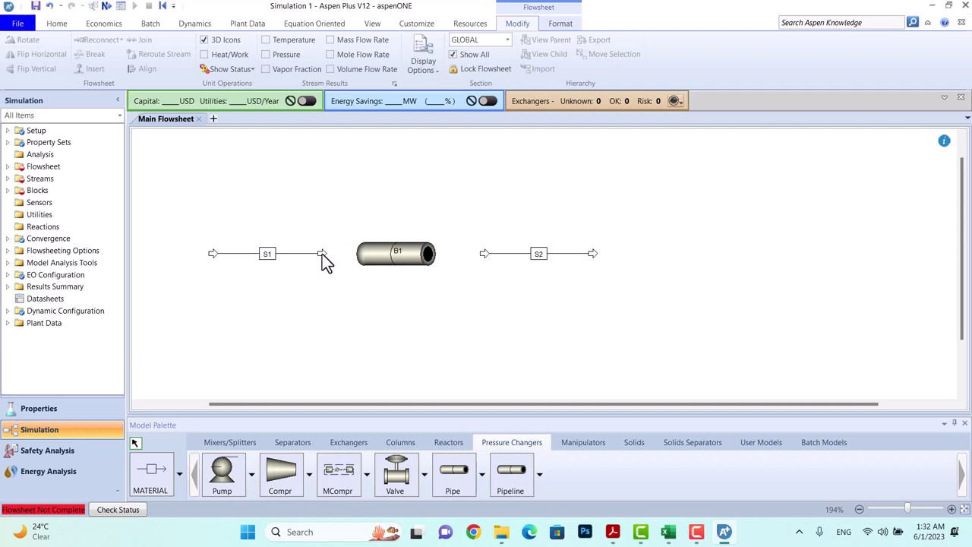
# - Connect stream S1 to the inlet of pipe B1 and stream S2 to its outlet
pyautogui.moveTo(322, 253); pyautogui.dragTo(355, 254)
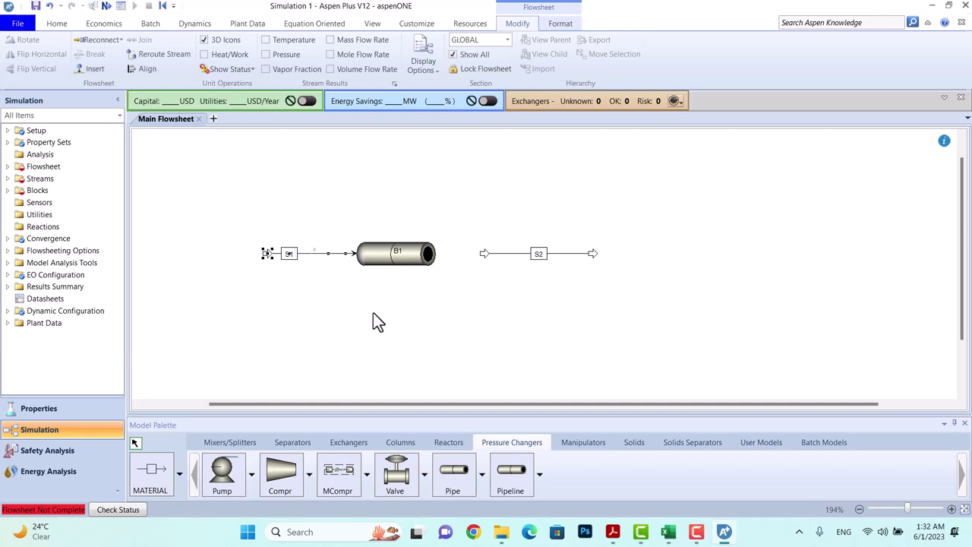
pyautogui.click(492, 280)
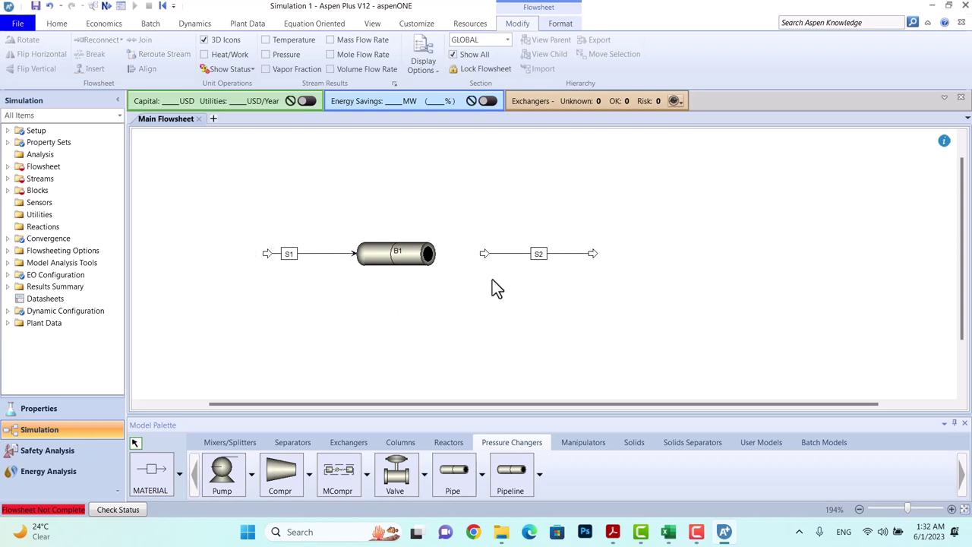
pyautogui.moveTo(483, 257); pyautogui.dragTo(436, 254)
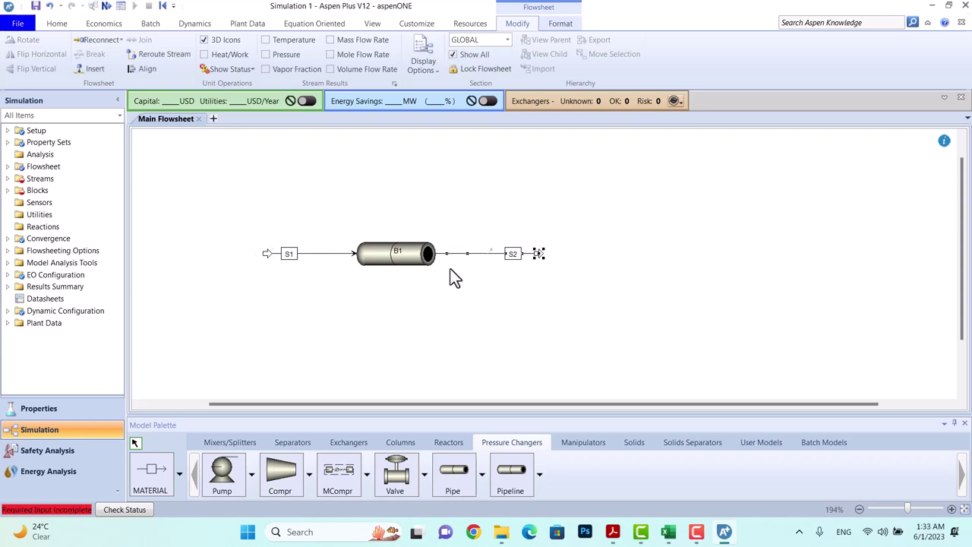
pyautogui.click(458, 320)
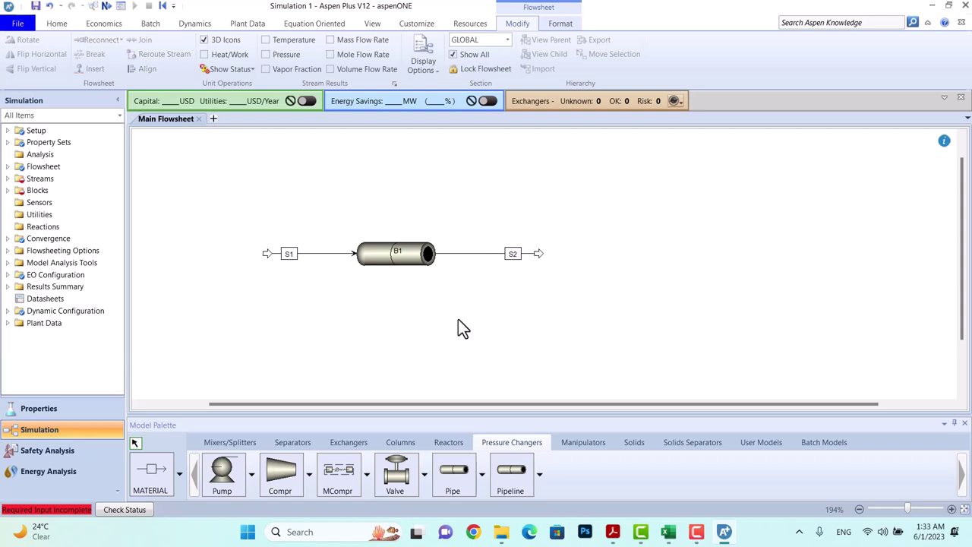
# - Open the input form of inlet stream S1 and set its temperature to 40 C, as given in the PDF stream table for stream 2000
pyautogui.click(280, 254)
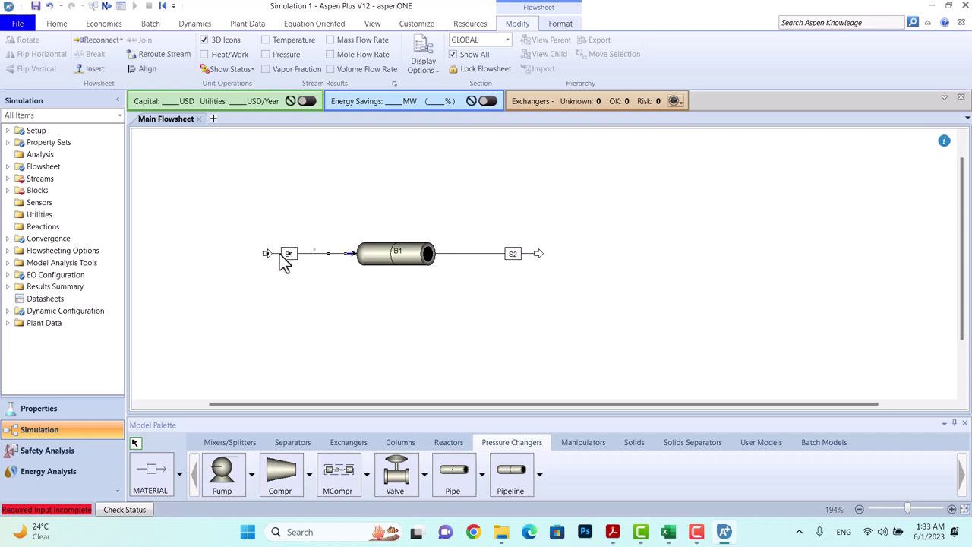
pyautogui.doubleClick(280, 258)
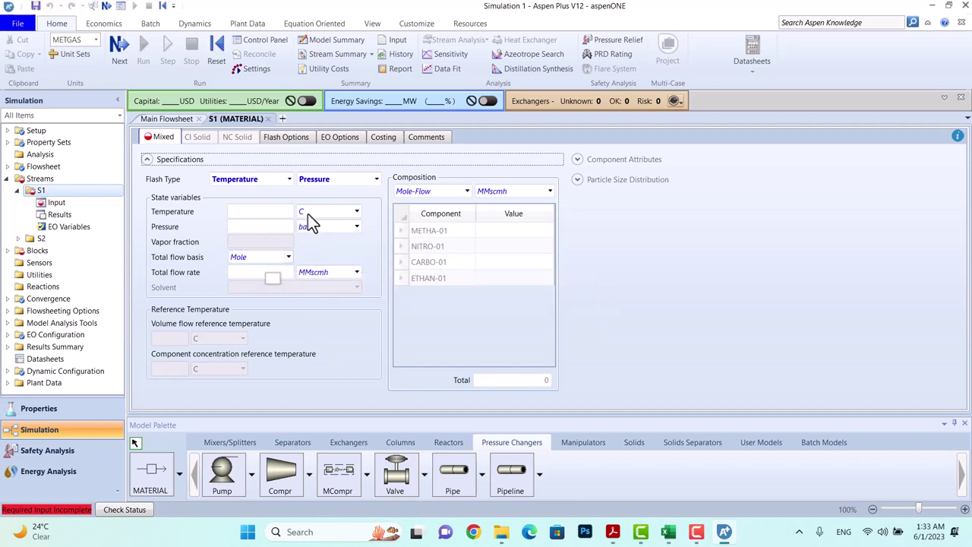
pyautogui.moveTo(614, 530)
pyautogui.click(416, 489)
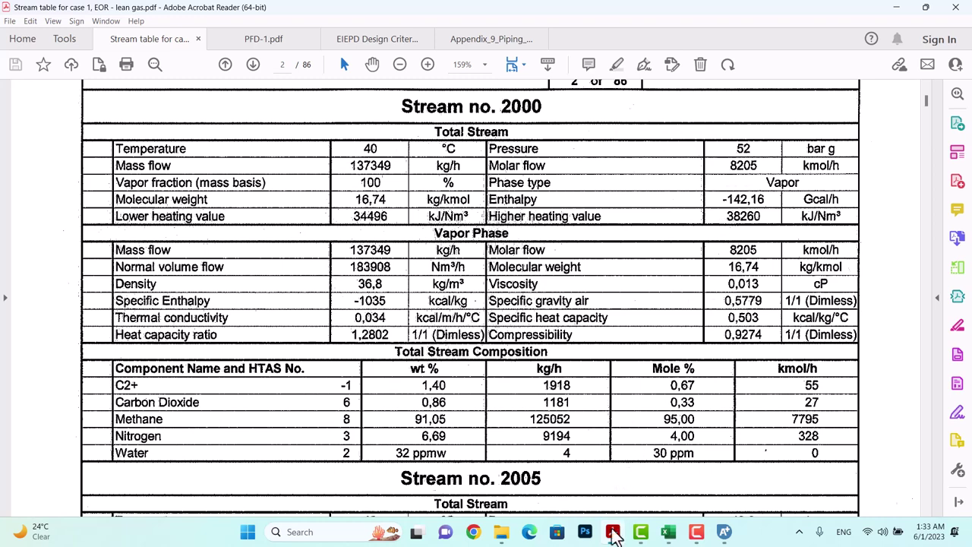
pyautogui.click(722, 533)
pyautogui.click(253, 213)
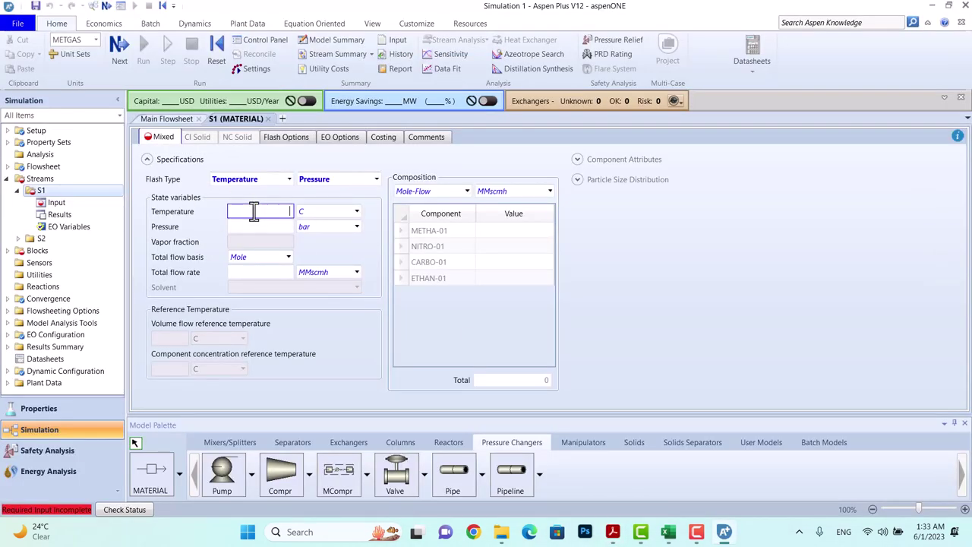
pyautogui.write('40')
# - Set the pressure of stream S1 to 52 with barg as its unit
pyautogui.click(282, 226)
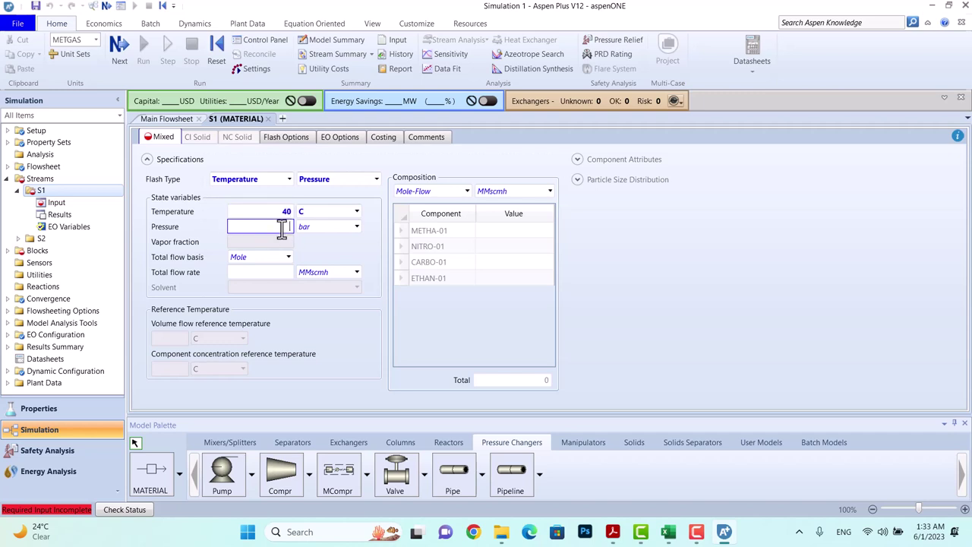
pyautogui.click(357, 227)
pyautogui.press('Escape')
pyautogui.press('Down')
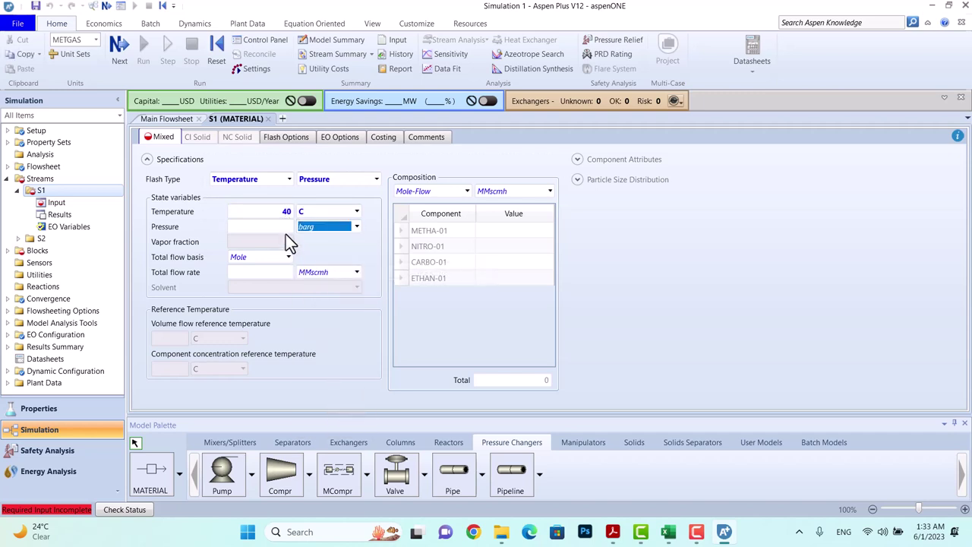
pyautogui.click(283, 227)
pyautogui.write('52')
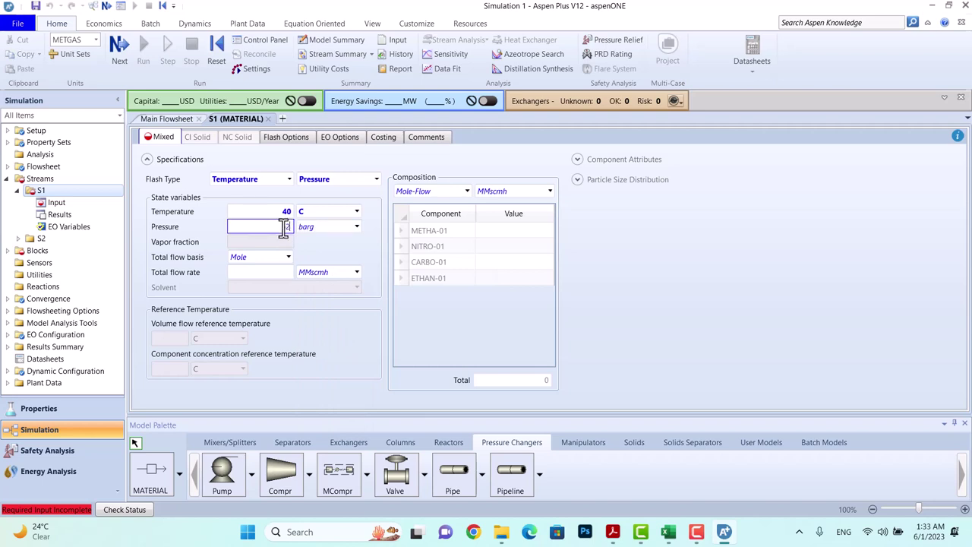
pyautogui.press('Return')
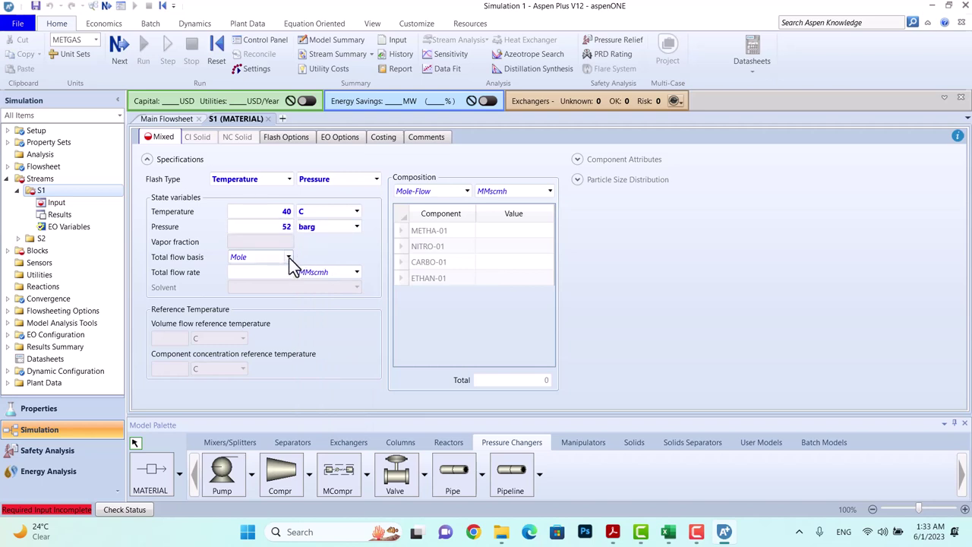
# - Change stream S1's total flow basis to Mass and its flow rate unit to kg/hr
pyautogui.click(289, 259)
pyautogui.click(273, 271)
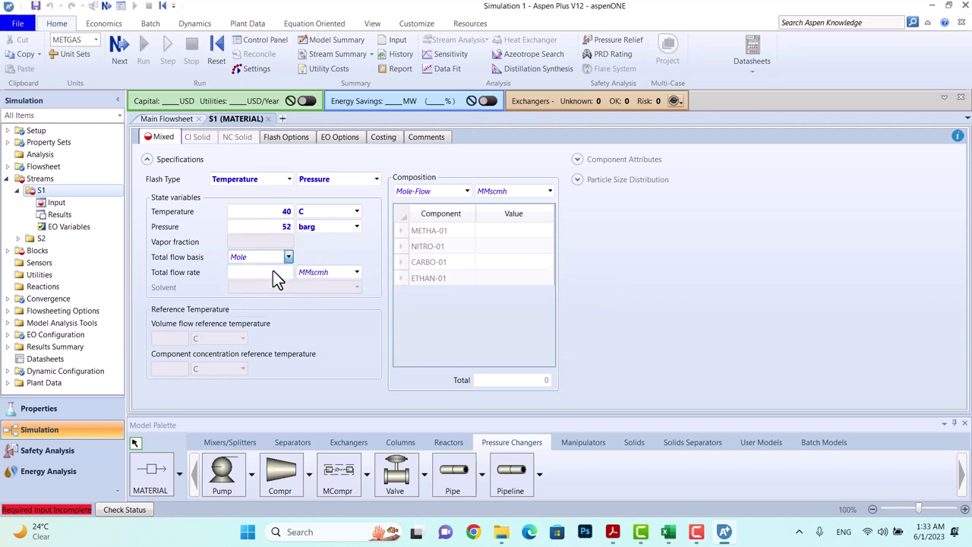
pyautogui.click(356, 272)
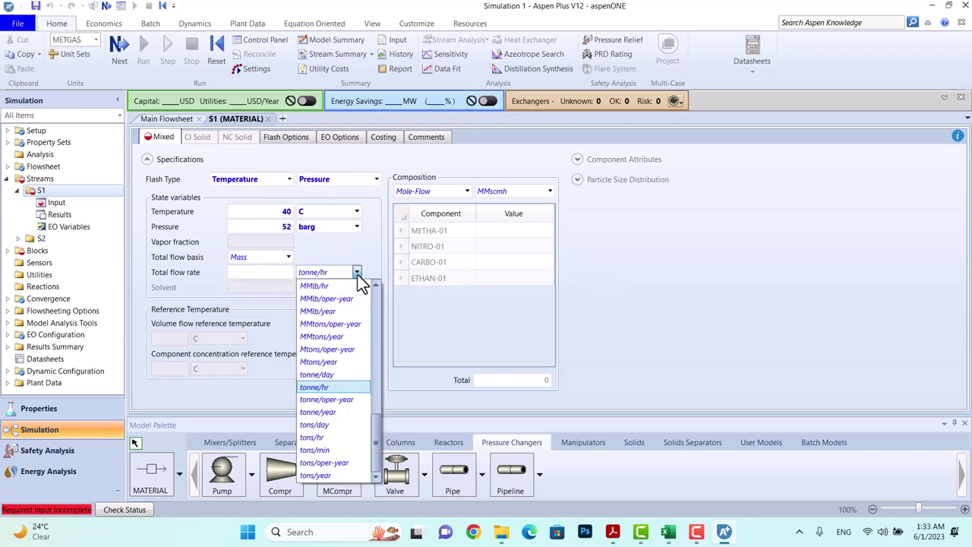
pyautogui.moveTo(378, 424); pyautogui.dragTo(380, 288)
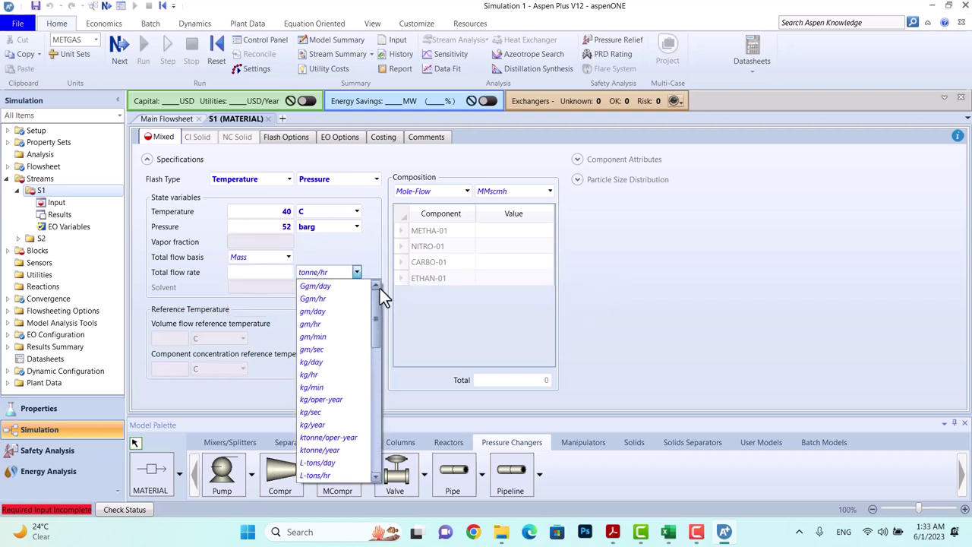
pyautogui.click(325, 374)
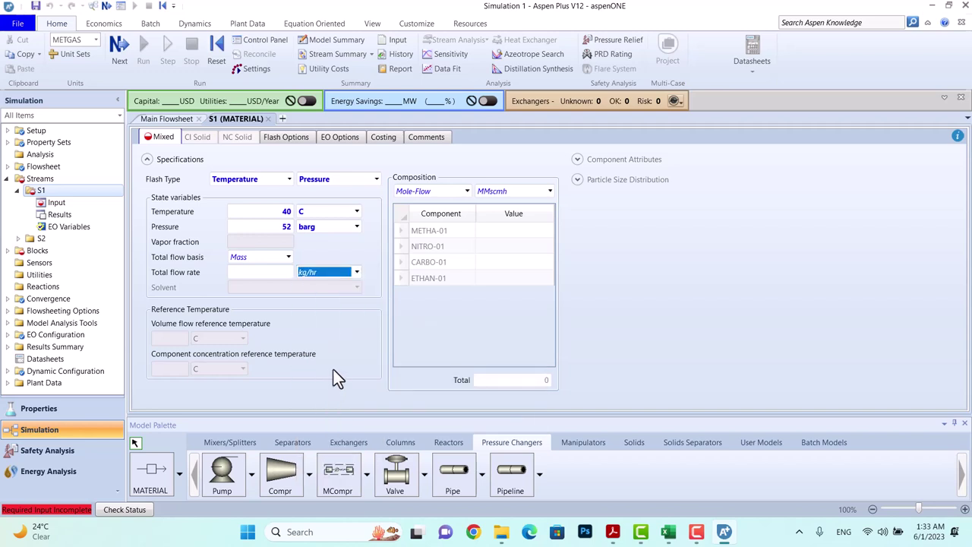
# - Look up stream 2000's mass flow in the PDF stream table and enter 137349 kg/hr as S1's total flow rate
pyautogui.click(255, 272)
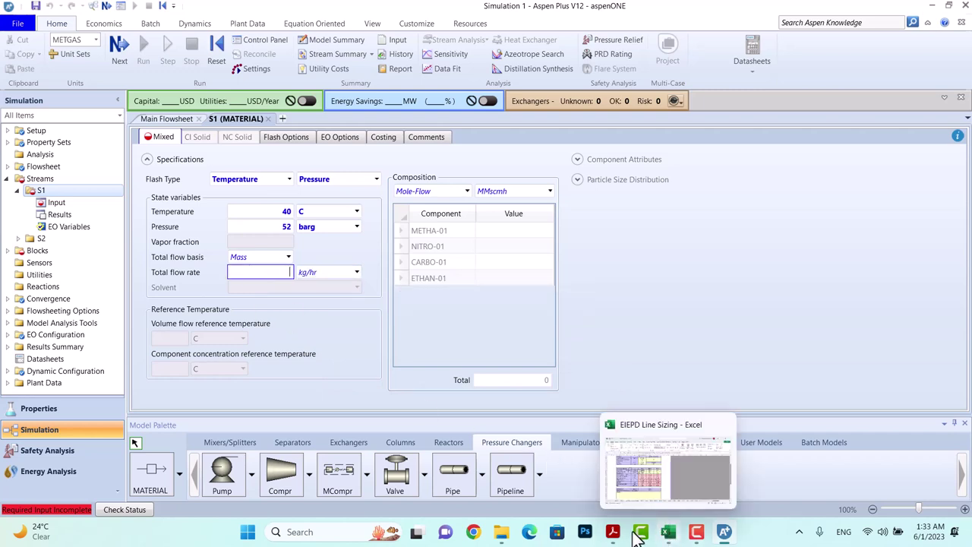
pyautogui.moveTo(615, 536)
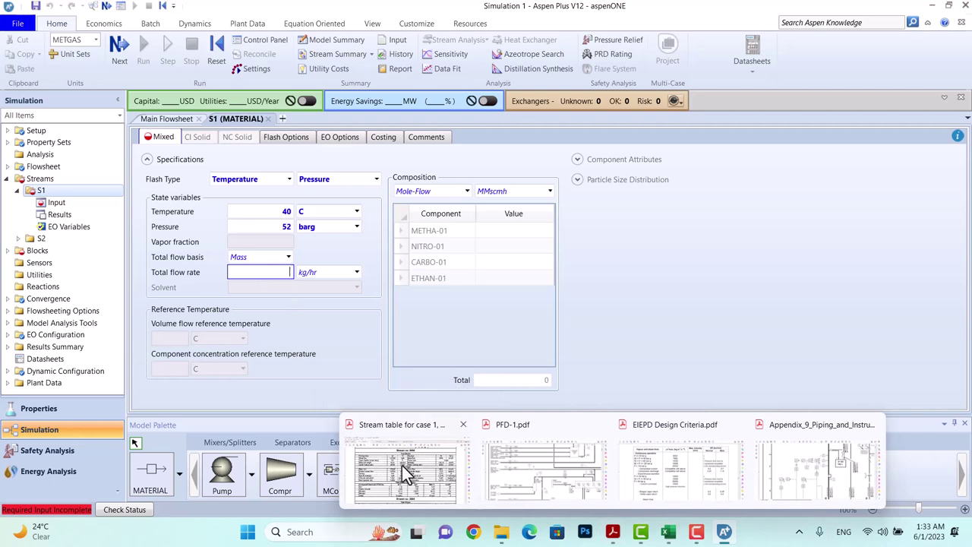
pyautogui.moveTo(401, 465)
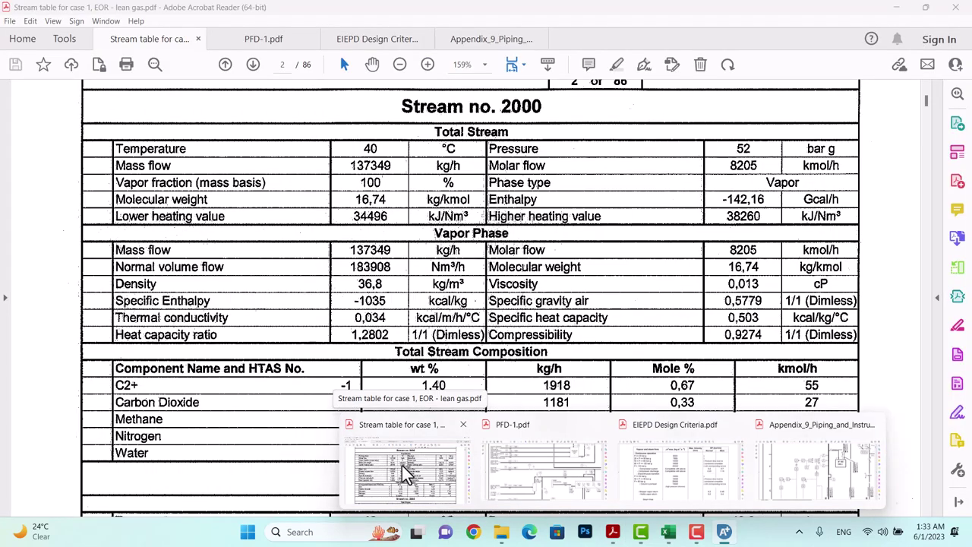
pyautogui.click(402, 465)
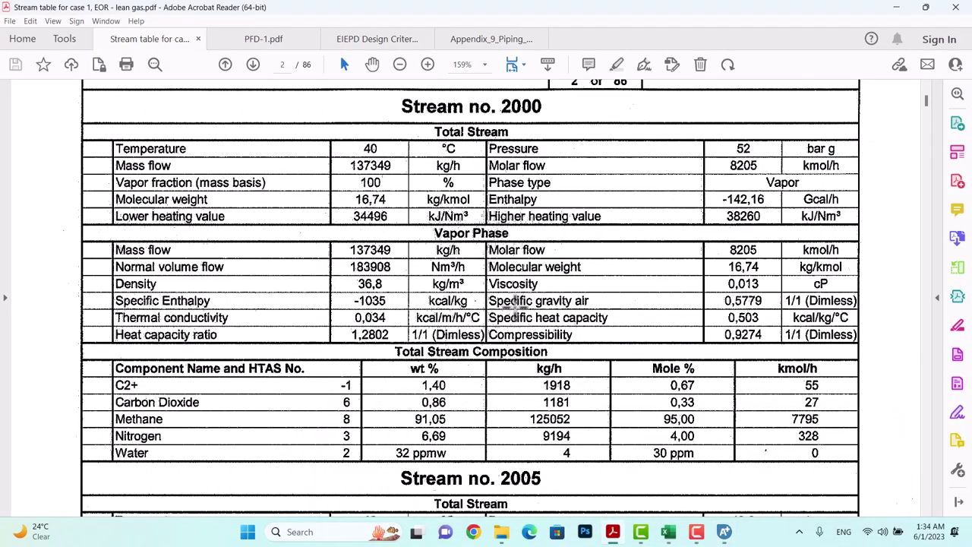
pyautogui.moveTo(725, 534)
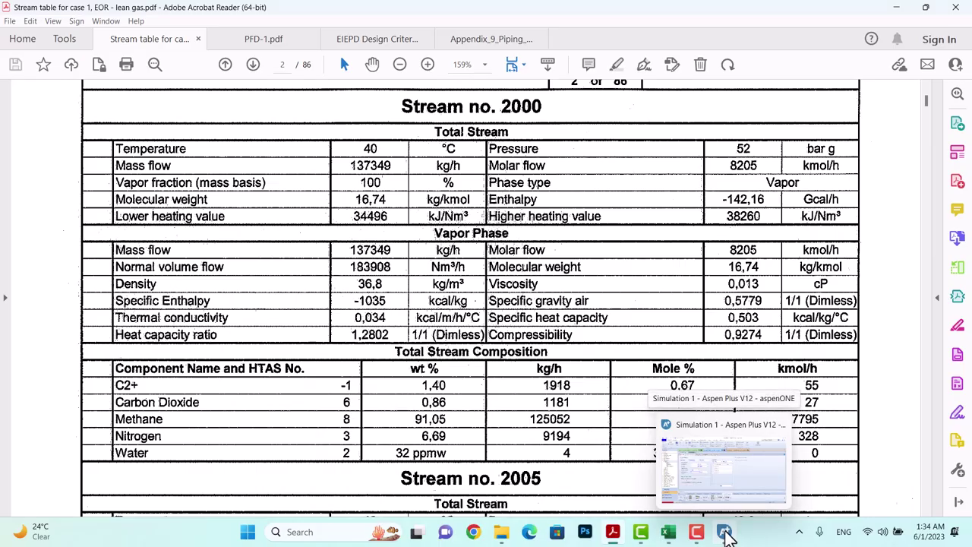
pyautogui.click(725, 533)
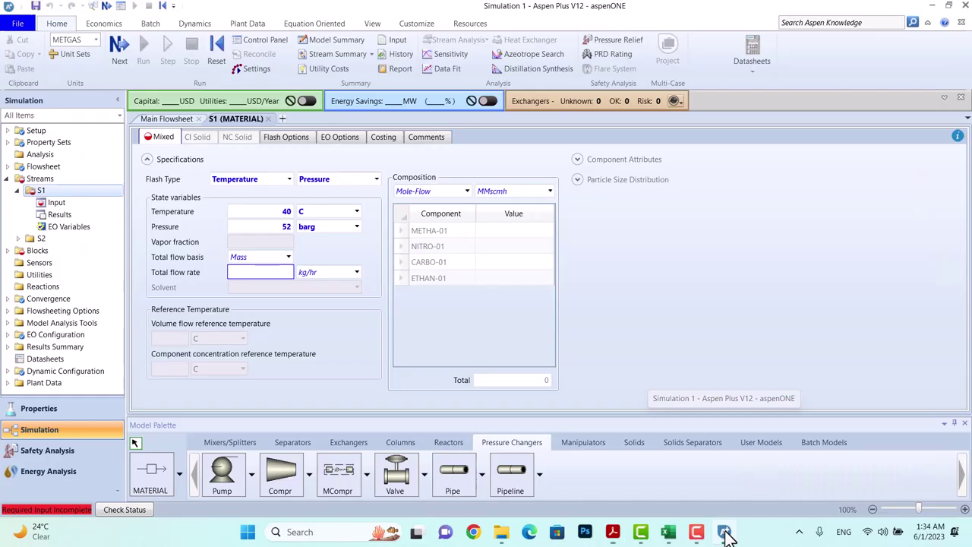
pyautogui.click(271, 272)
pyautogui.write('137')
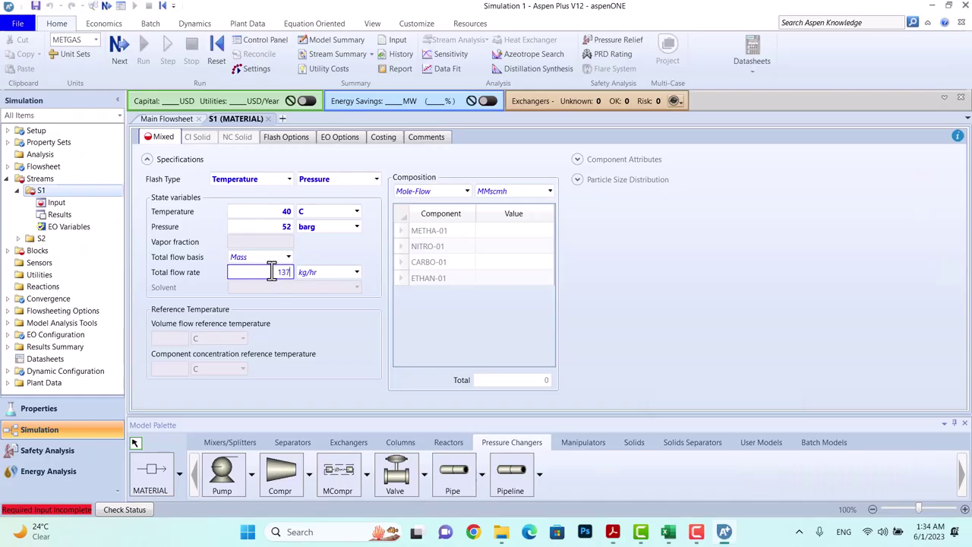
pyautogui.write('349')
pyautogui.click(315, 313)
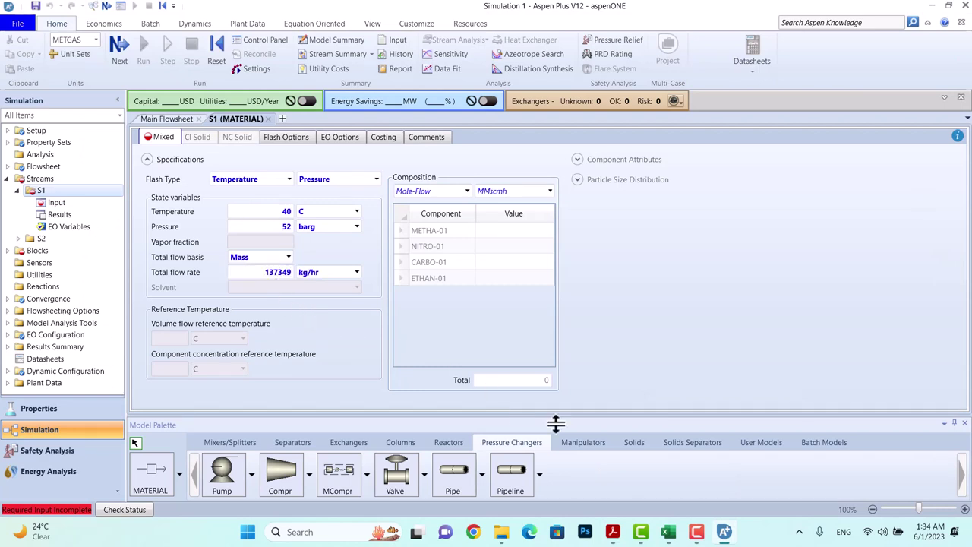
# - Review stream 2000's composition in the PDF stream table and change S1's composition basis to Mole-Frac
pyautogui.click(726, 533)
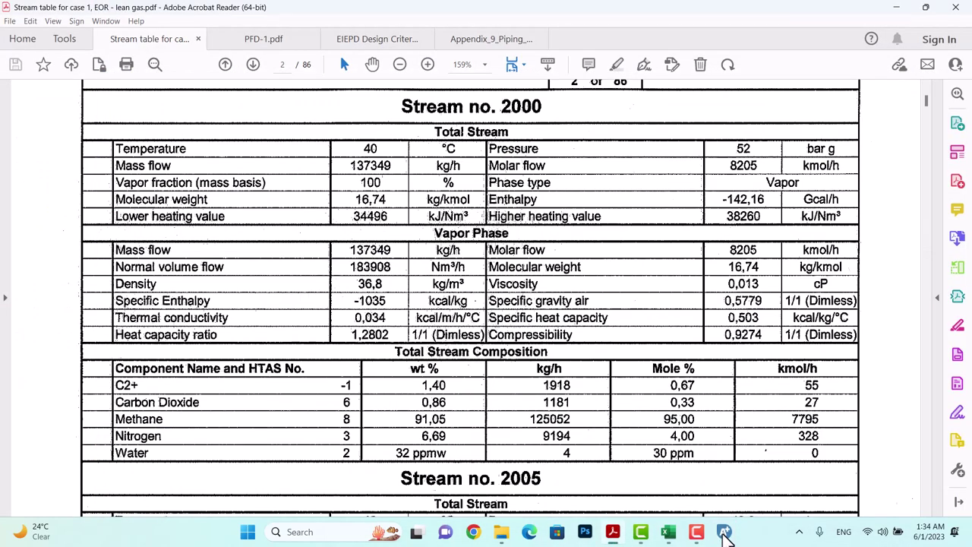
pyautogui.click(725, 534)
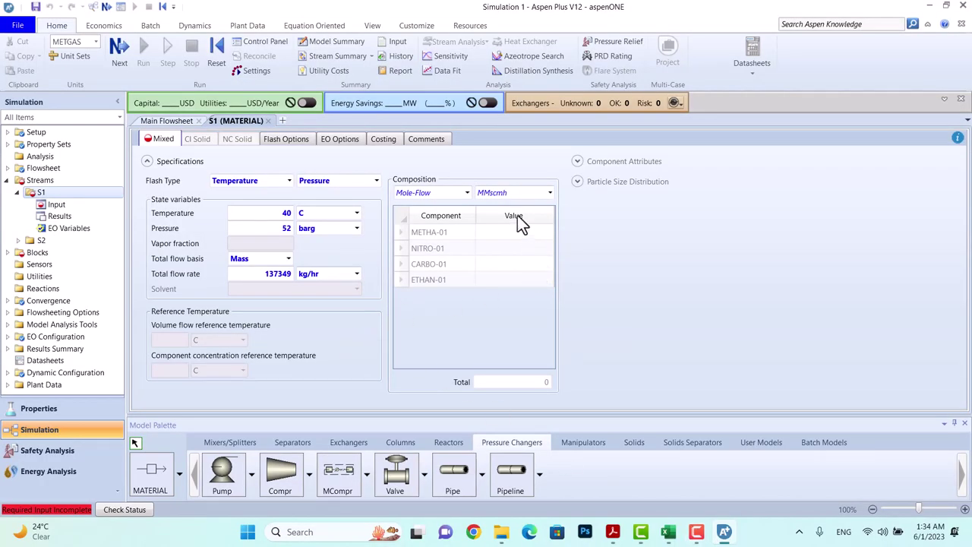
pyautogui.click(467, 194)
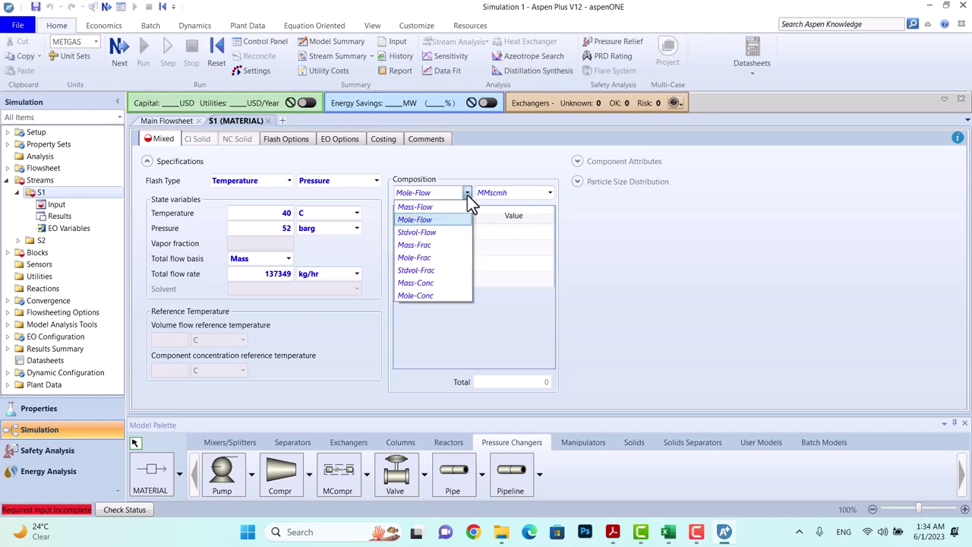
pyautogui.click(434, 257)
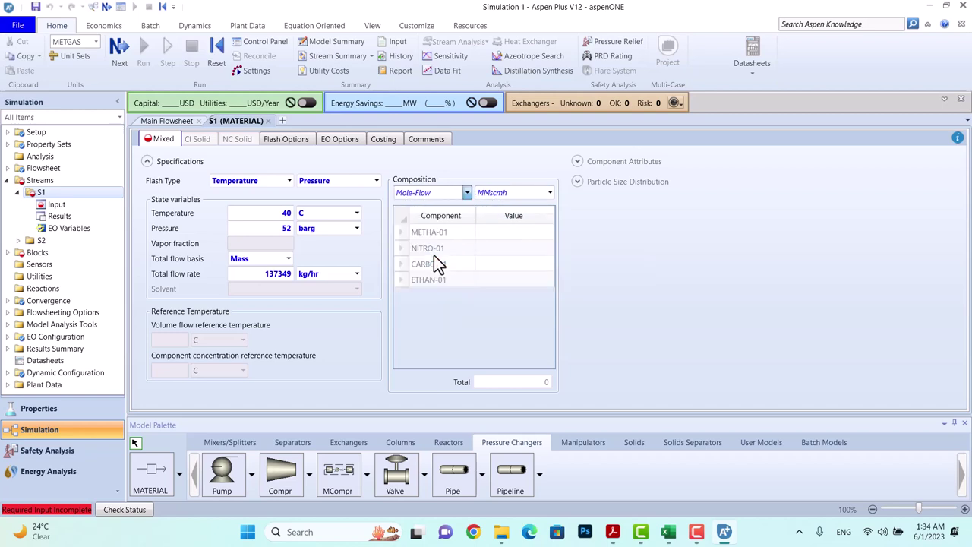
pyautogui.click(520, 234)
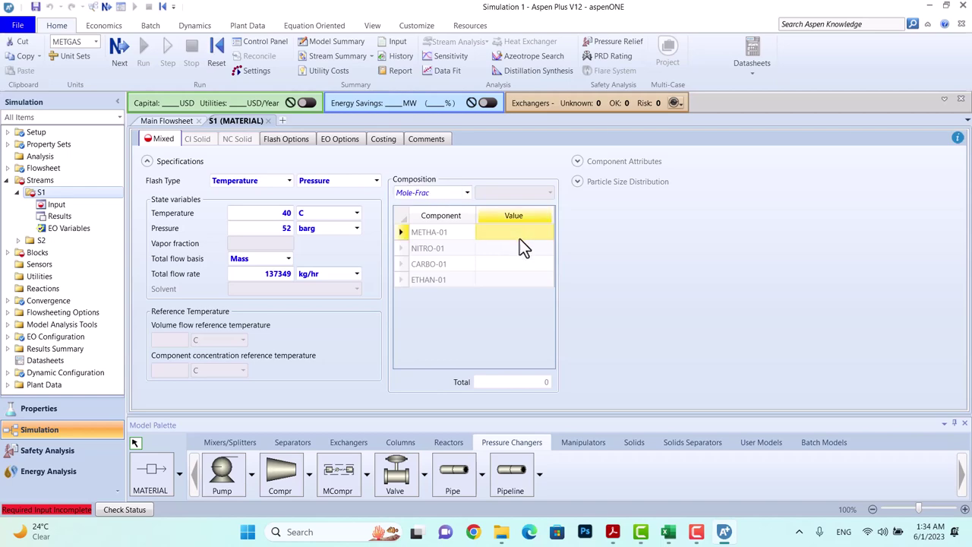
# - Enter the mole percentages from the PDF stream table for S1: 95 for METHA-01 and 4 for NITRO-01
pyautogui.click(723, 534)
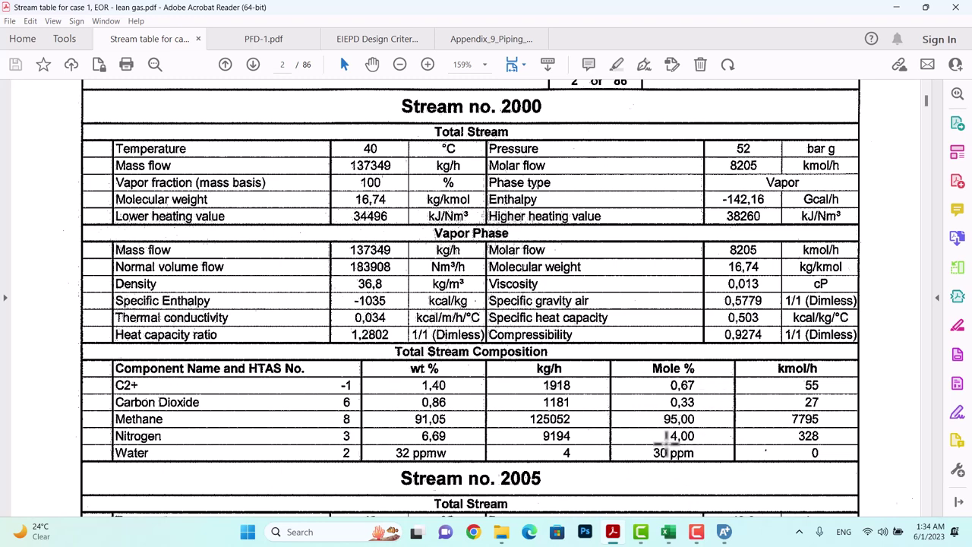
pyautogui.moveTo(721, 535)
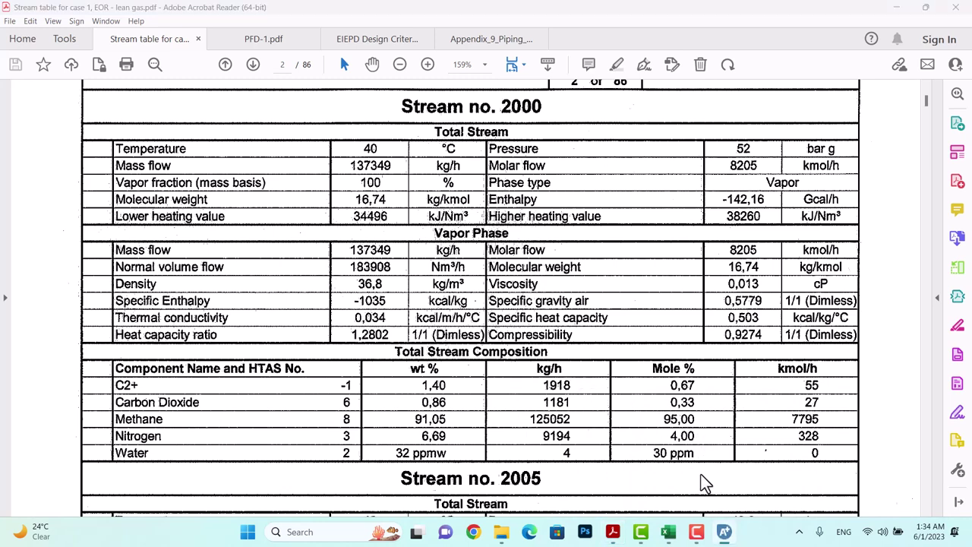
pyautogui.hotkey('alt', 'Tab')
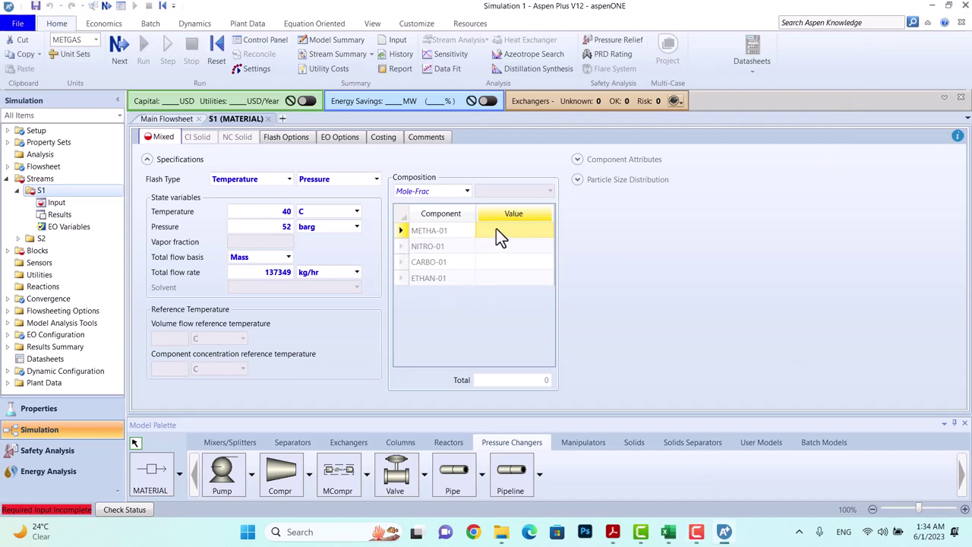
pyautogui.write('95')
pyautogui.press('Return')
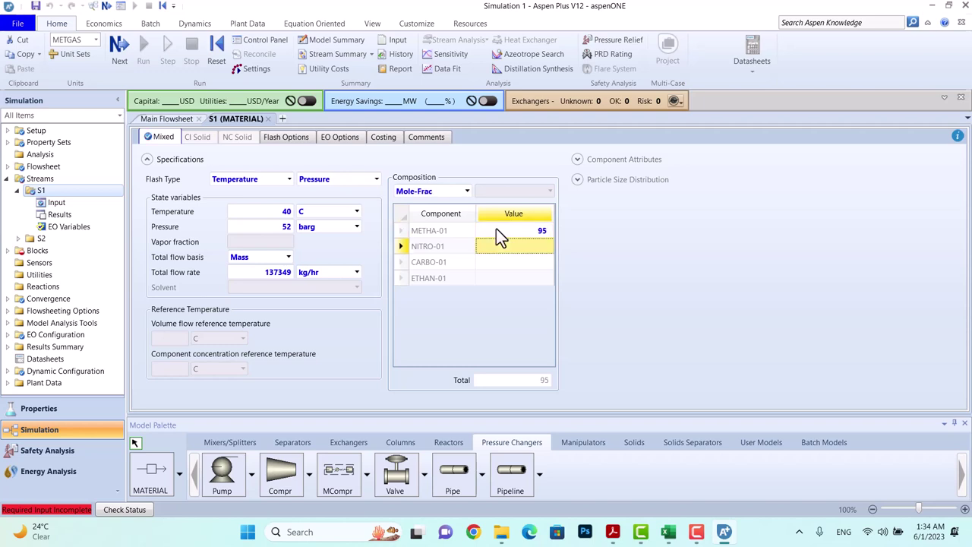
pyautogui.write('4')
pyautogui.press('Return')
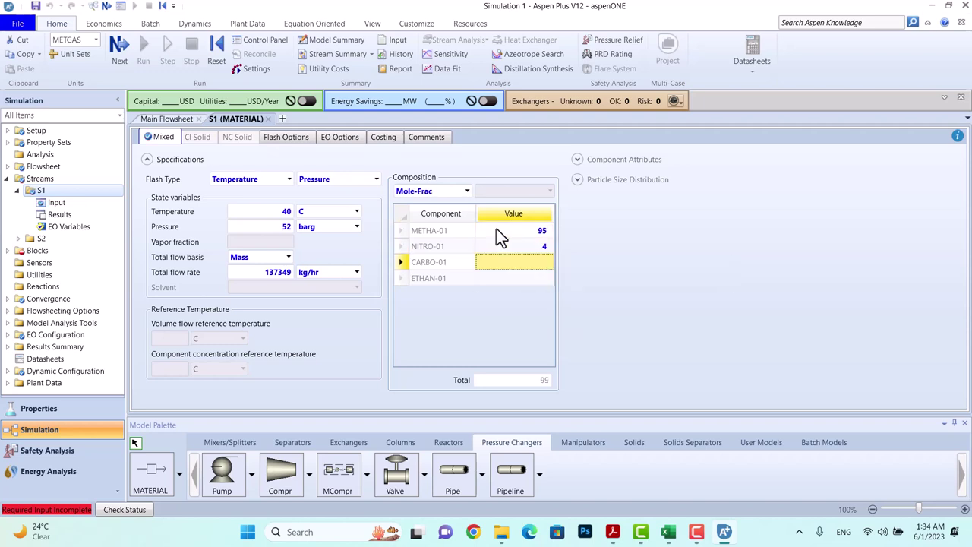
# - Check the remaining mole percentages in the PDF stream table and enter 0.33 for CARBO-01 and 0.67 for ETHAN-01
pyautogui.click(725, 536)
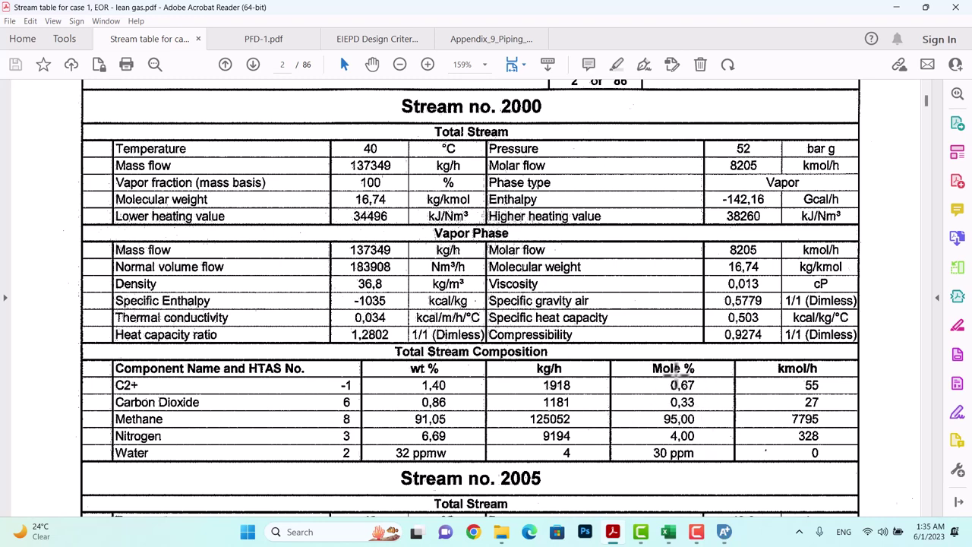
pyautogui.click(724, 533)
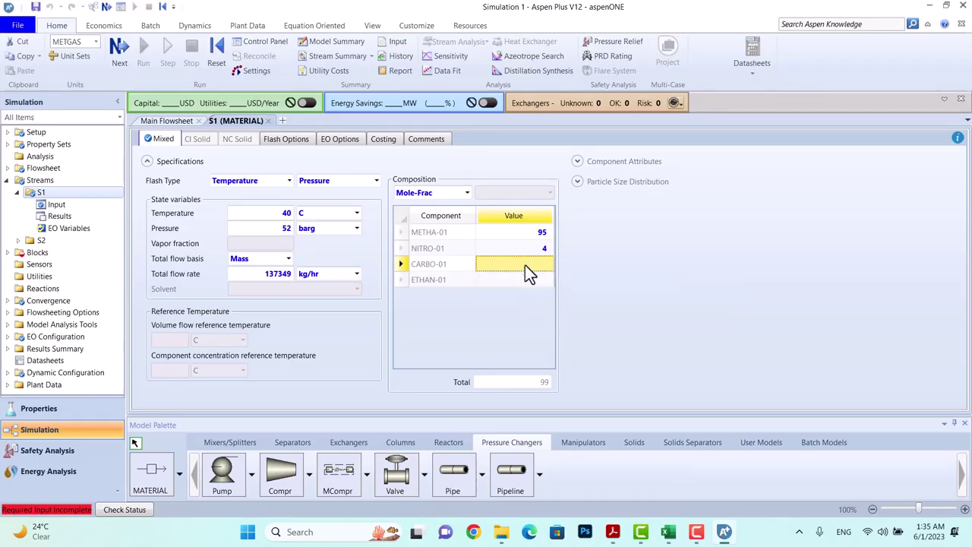
pyautogui.write('0.33')
pyautogui.press('Return')
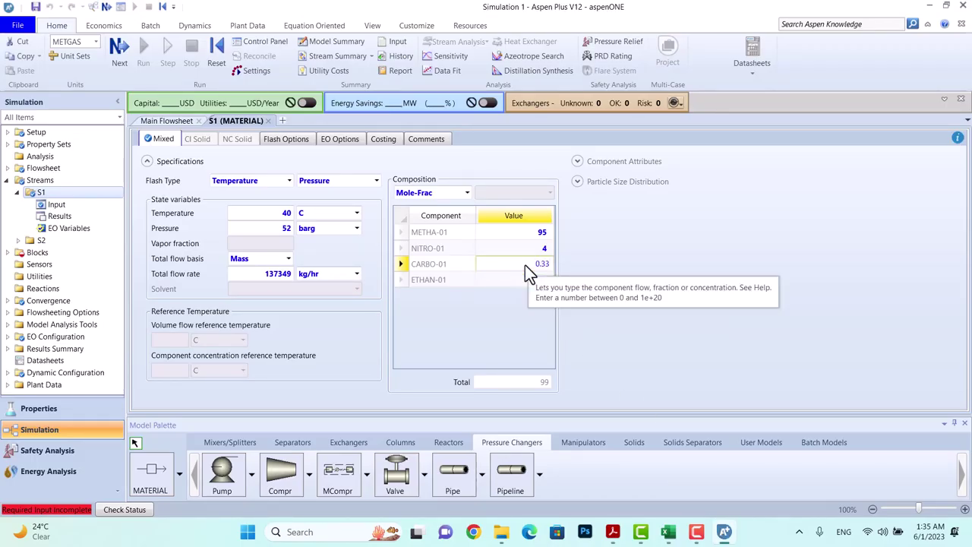
pyautogui.press('Return')
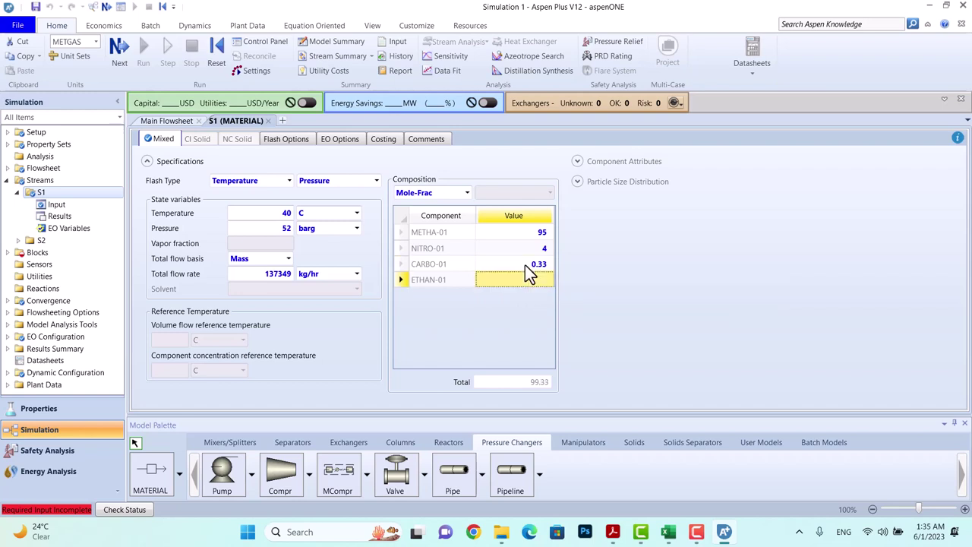
pyautogui.write('0.67')
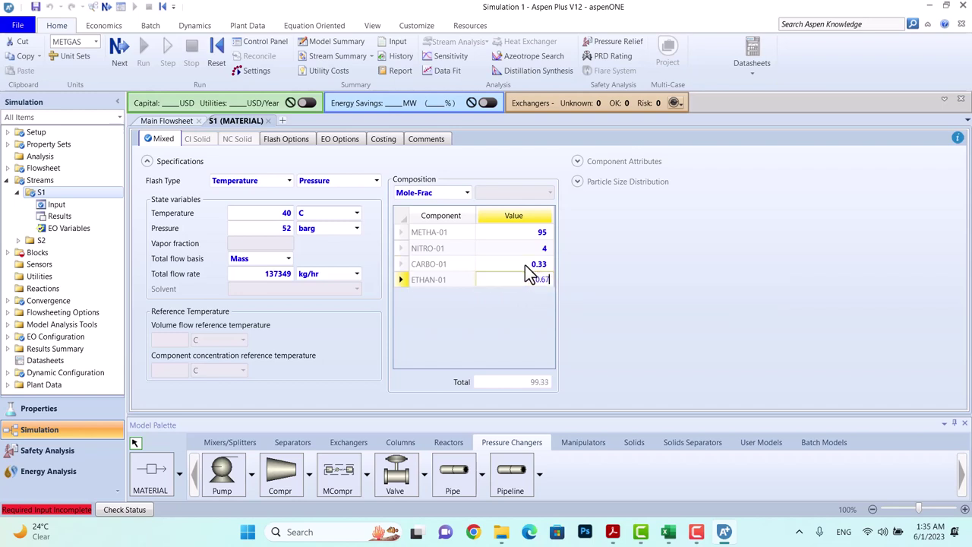
# - Confirm S1's composition and set the pipe length of block B1 to 1000 meter
pyautogui.press('Return')
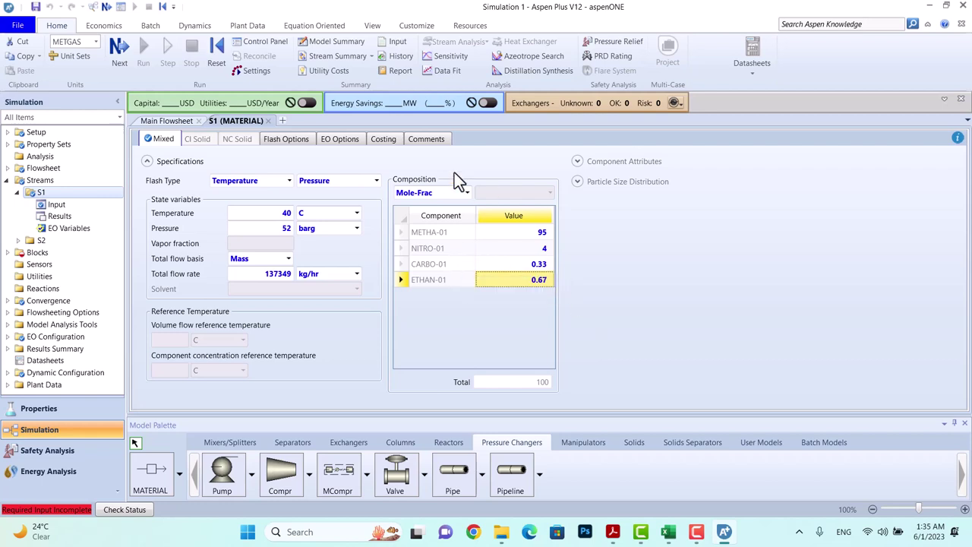
pyautogui.click(119, 47)
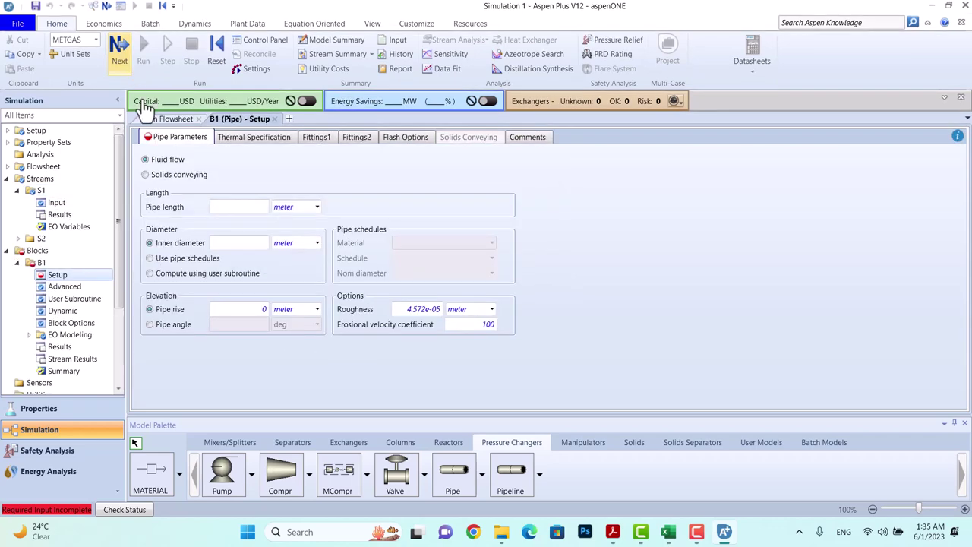
pyautogui.click(246, 208)
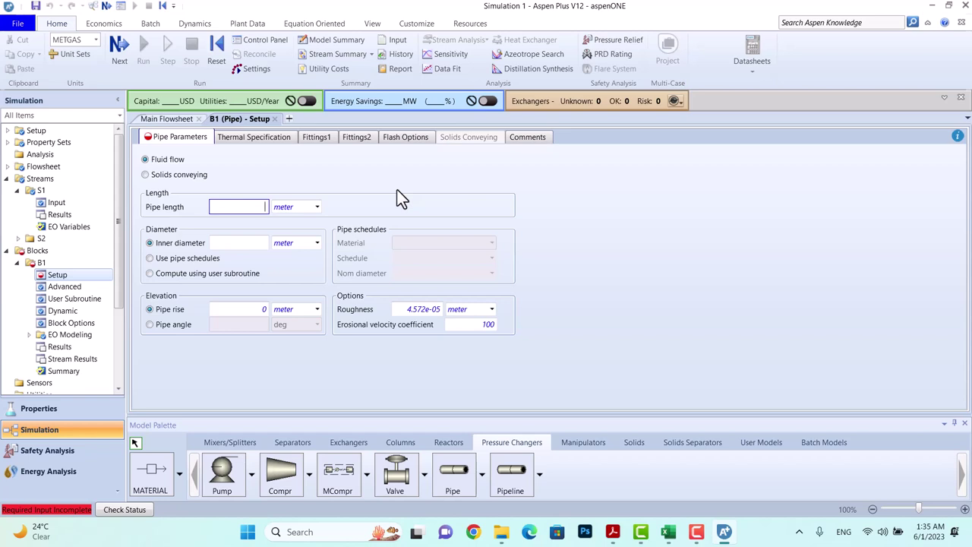
pyautogui.write('1000')
pyautogui.click(315, 206)
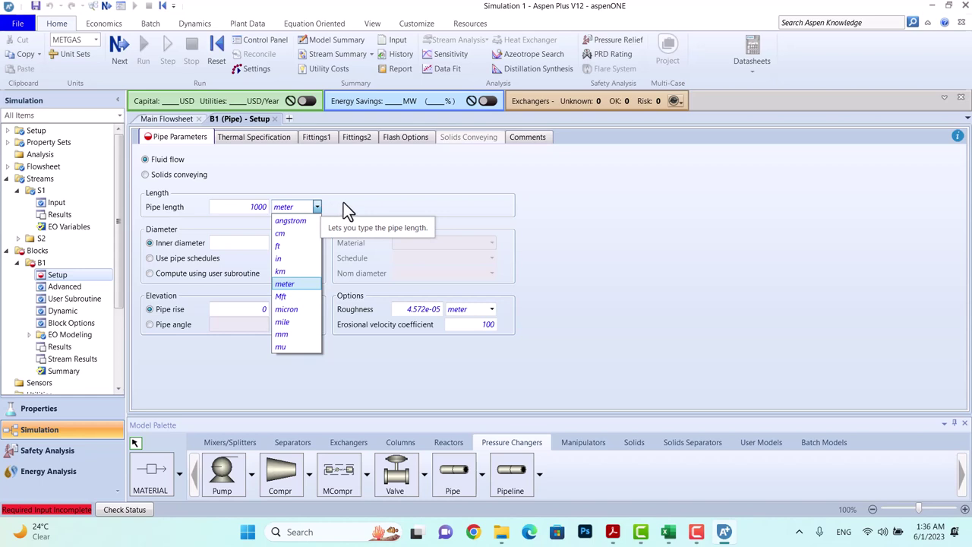
pyautogui.click(344, 203)
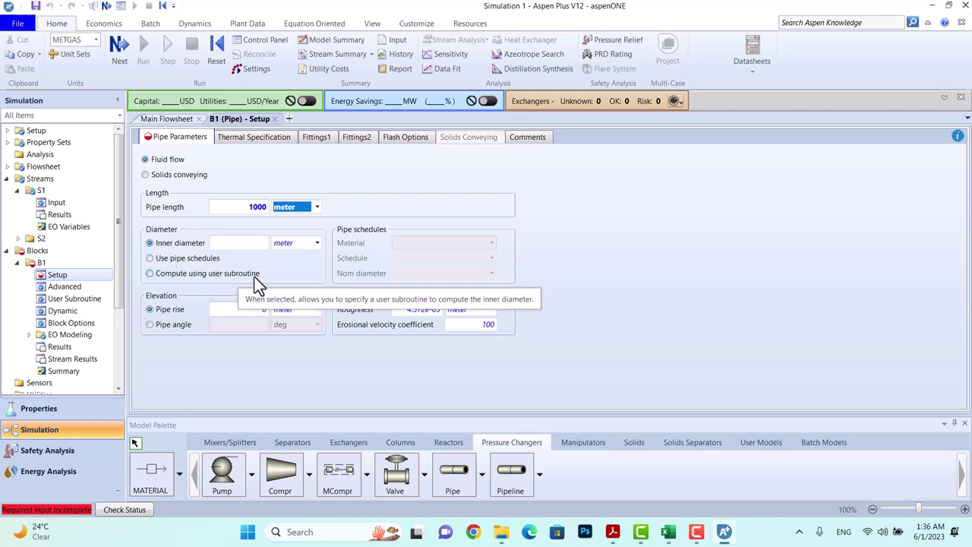
# - Define B1's diameter by pipe schedules, choosing CARBON-STEEL as the material and schedule 10
pyautogui.click(170, 259)
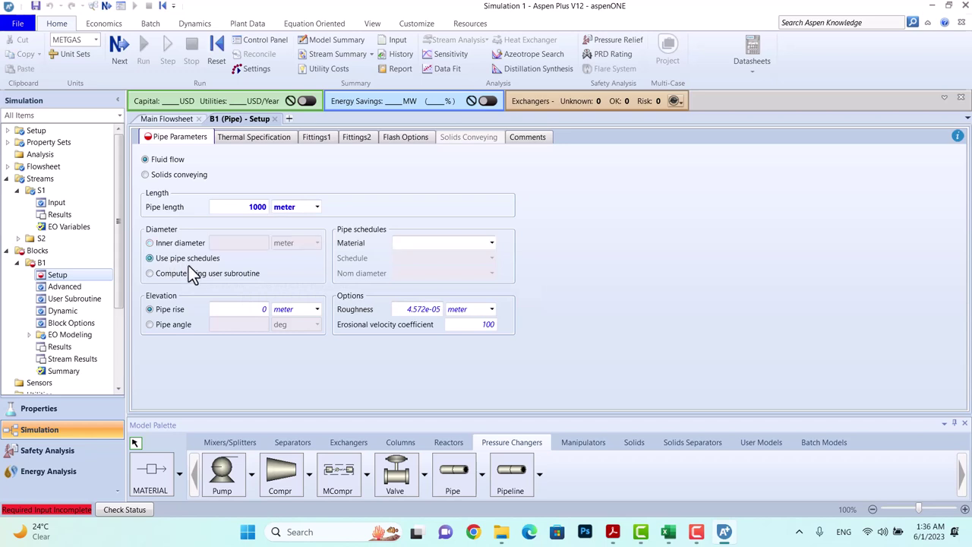
pyautogui.click(492, 242)
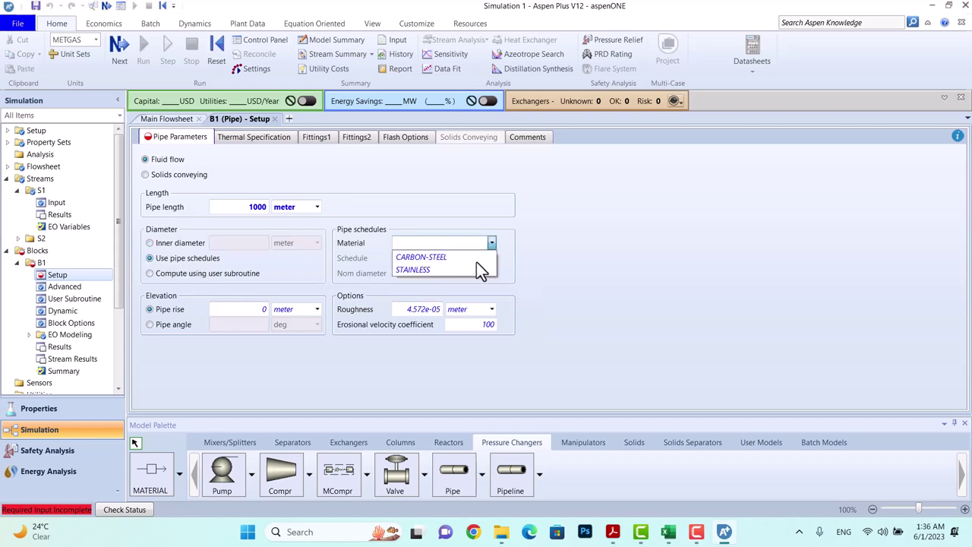
pyautogui.click(474, 260)
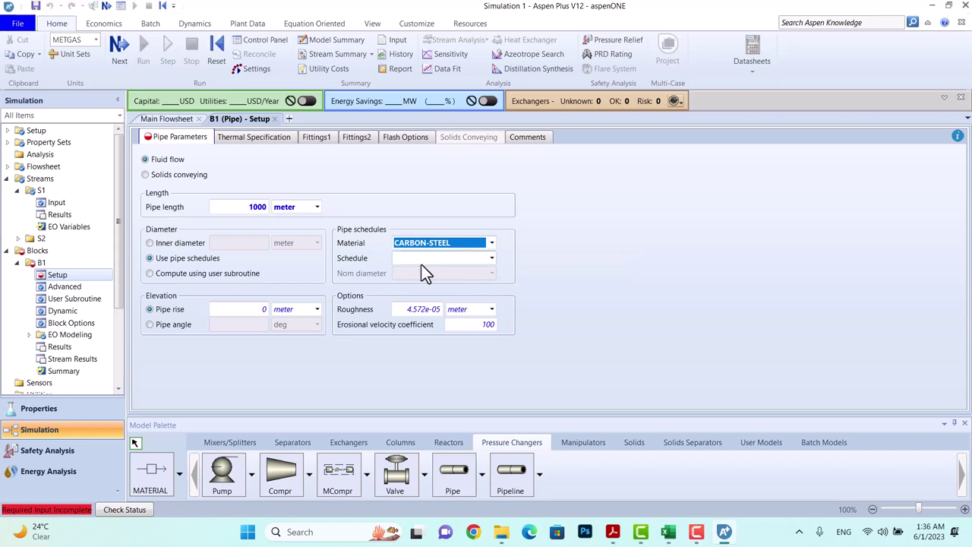
pyautogui.click(492, 258)
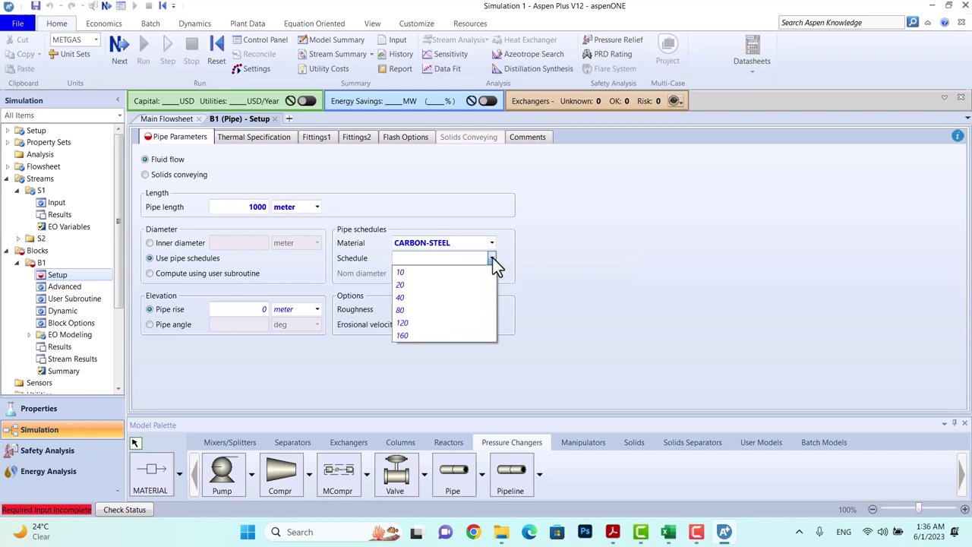
pyautogui.click(446, 275)
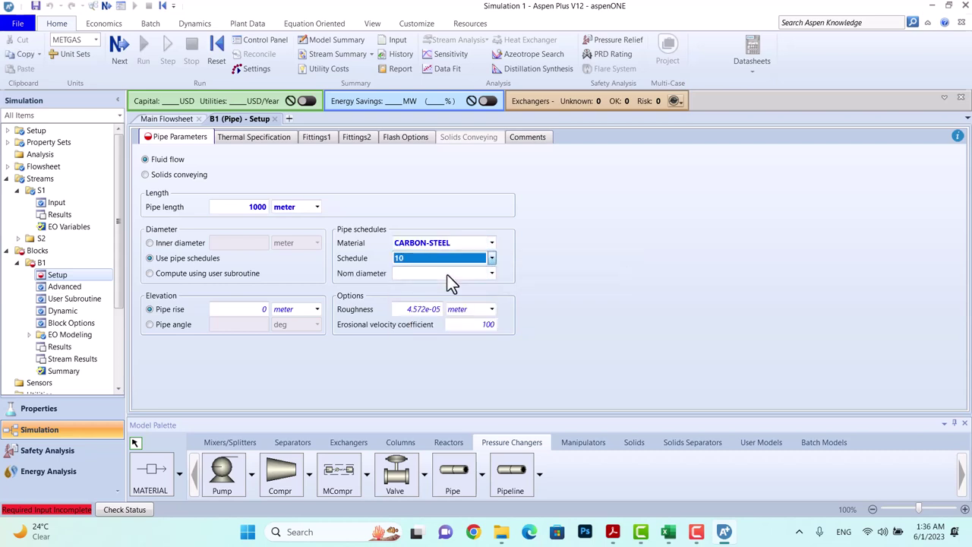
pyautogui.click(491, 274)
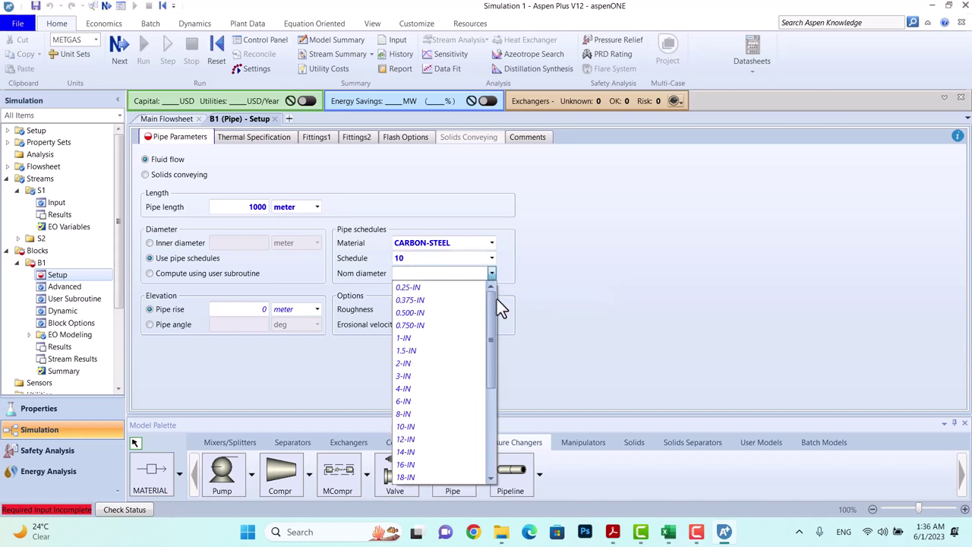
pyautogui.moveTo(491, 303); pyautogui.dragTo(491, 337)
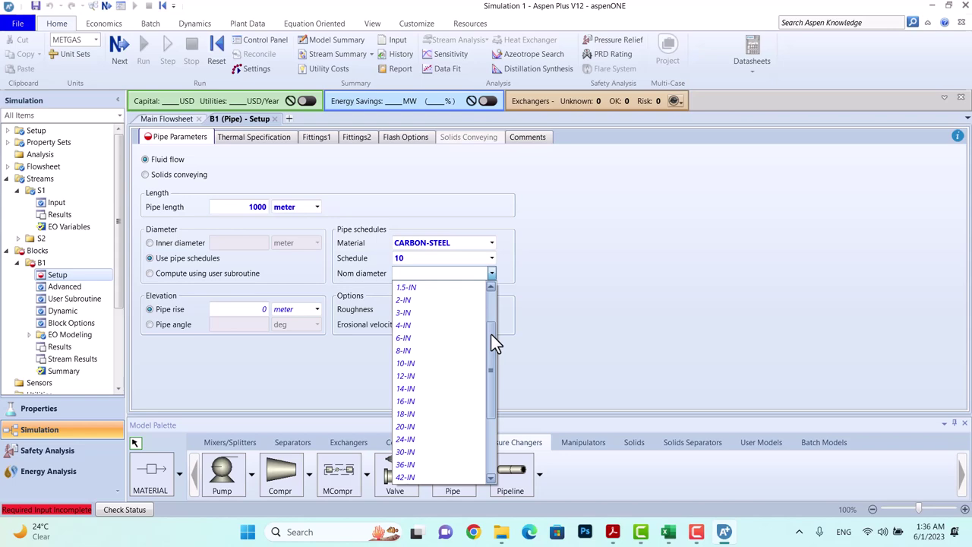
pyautogui.click(609, 342)
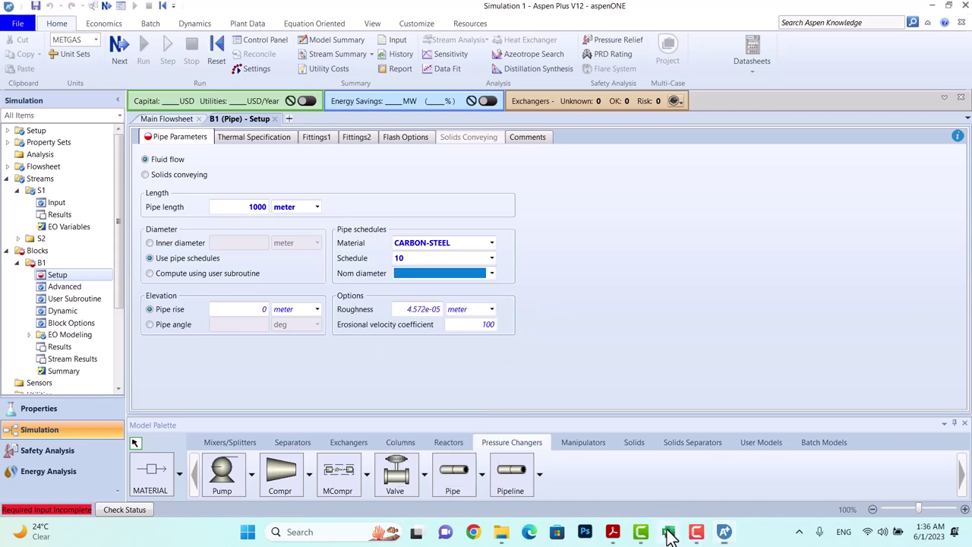
# - Switch to the EIEPD Line Sizing workbook in Excel and set Trial 1's nominal pipe size to 8 inch
pyautogui.click(668, 531)
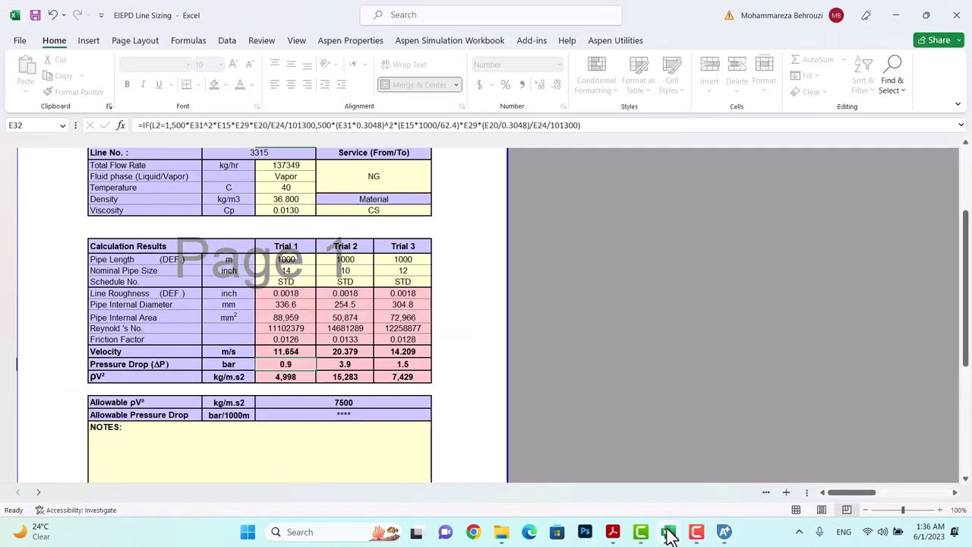
pyautogui.click(289, 267)
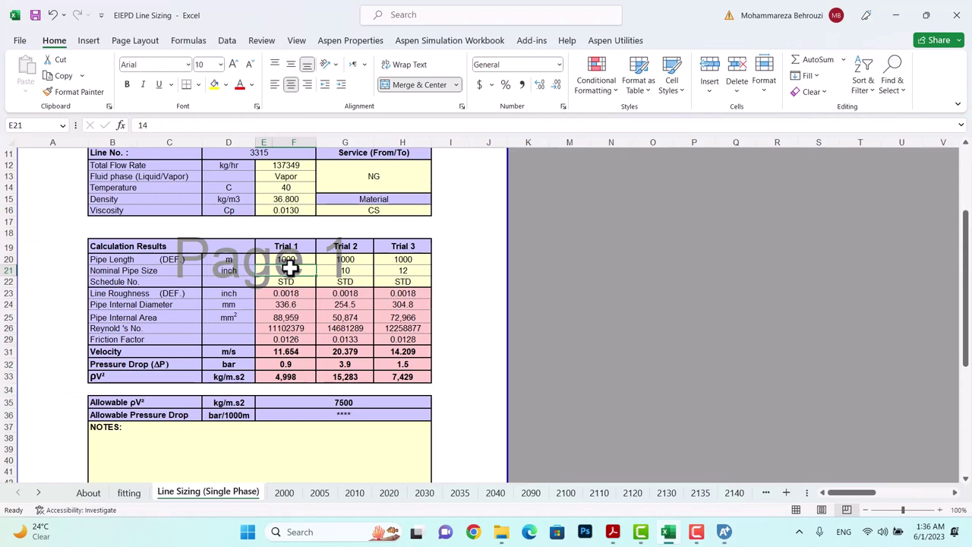
pyautogui.write('8')
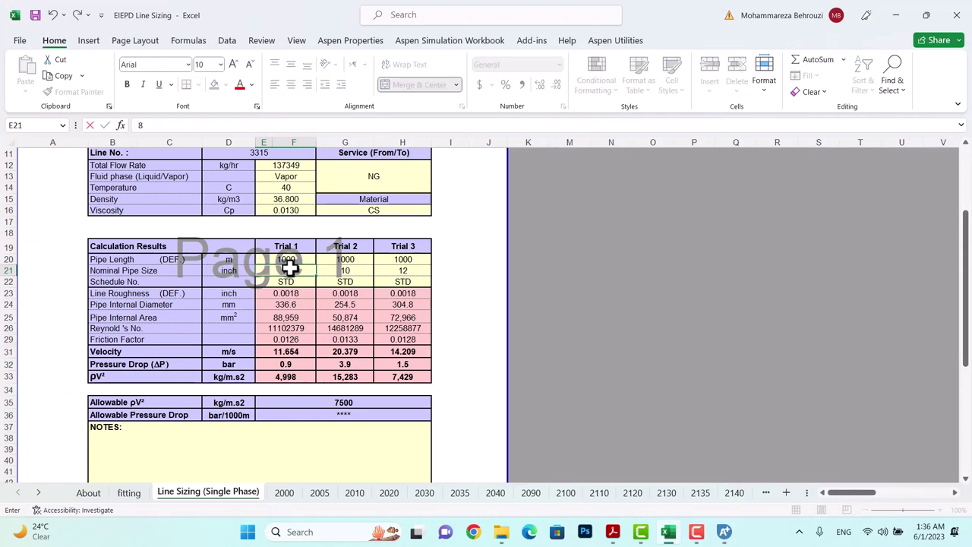
pyautogui.press('Return')
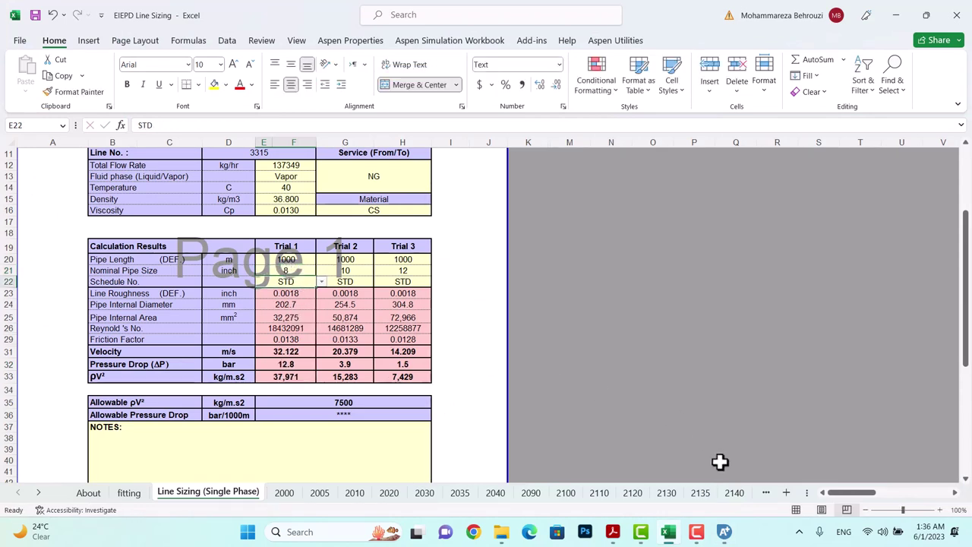
# - Switch back to Aspen Plus and set B1's nominal diameter to 8-IN
pyautogui.click(722, 531)
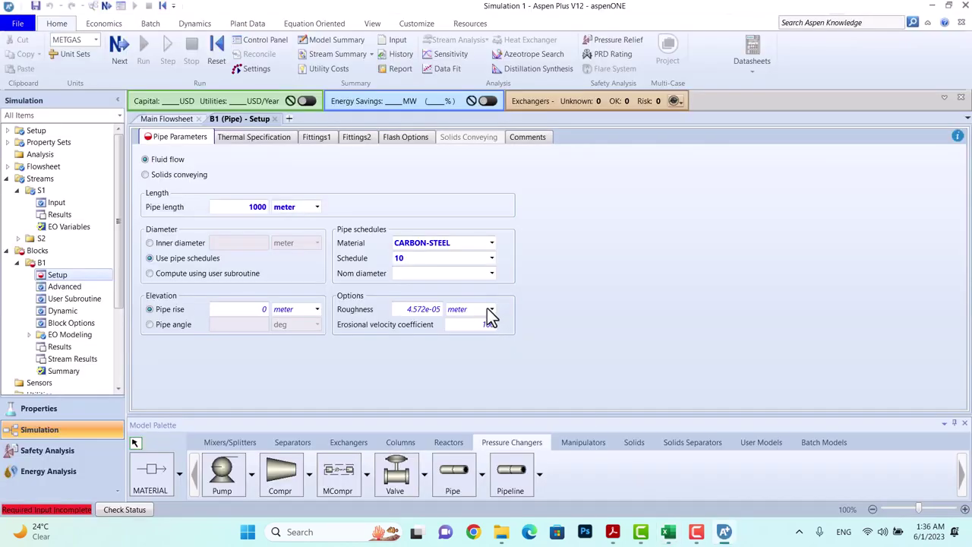
pyautogui.click(490, 274)
pyautogui.click(492, 274)
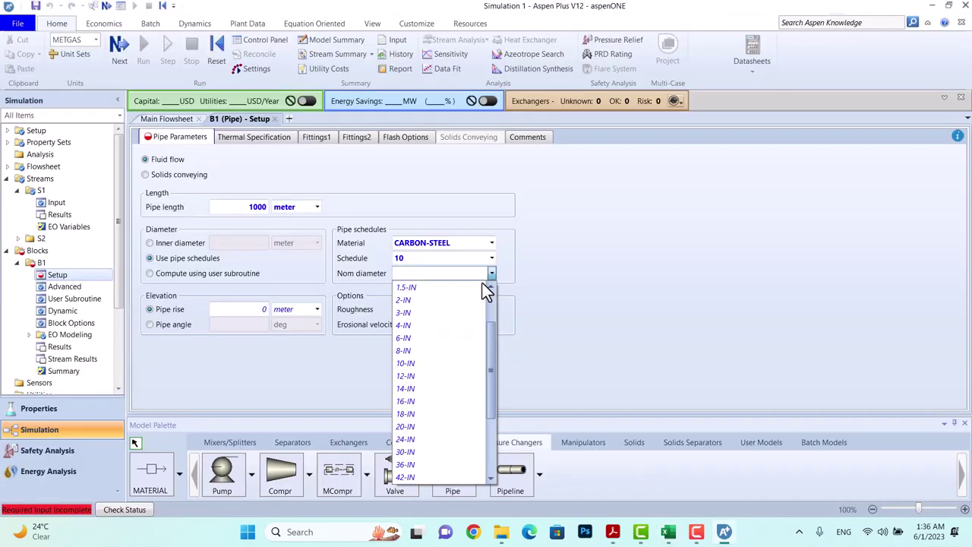
pyautogui.click(421, 350)
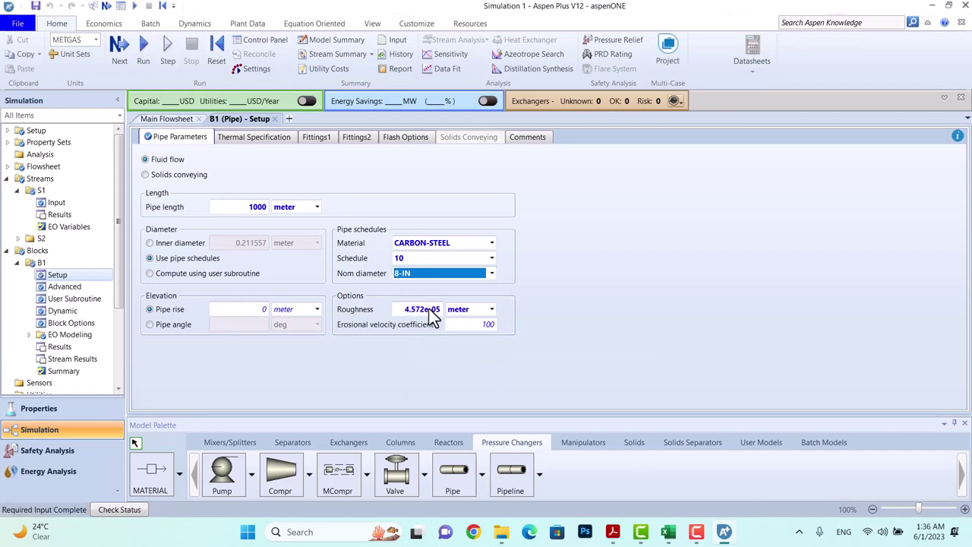
# - Change B1's roughness unit to in and look up the carbon steel roughness in the EIEPD Design Criteria PDF
pyautogui.click(492, 310)
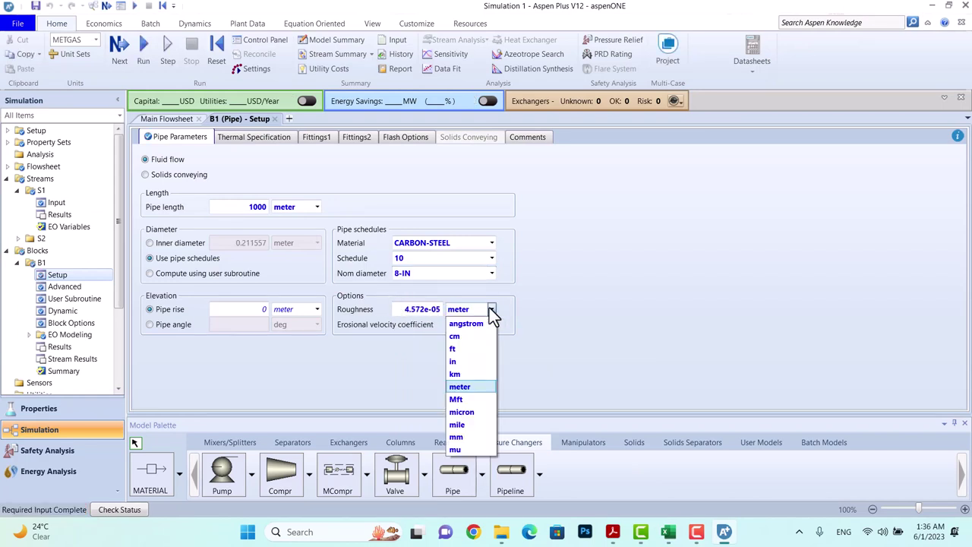
pyautogui.click(456, 361)
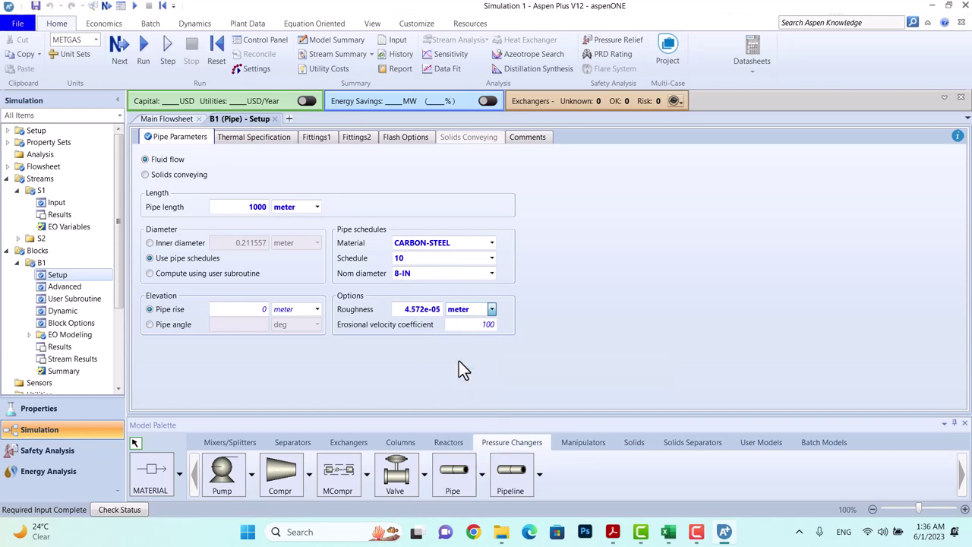
pyautogui.click(429, 311)
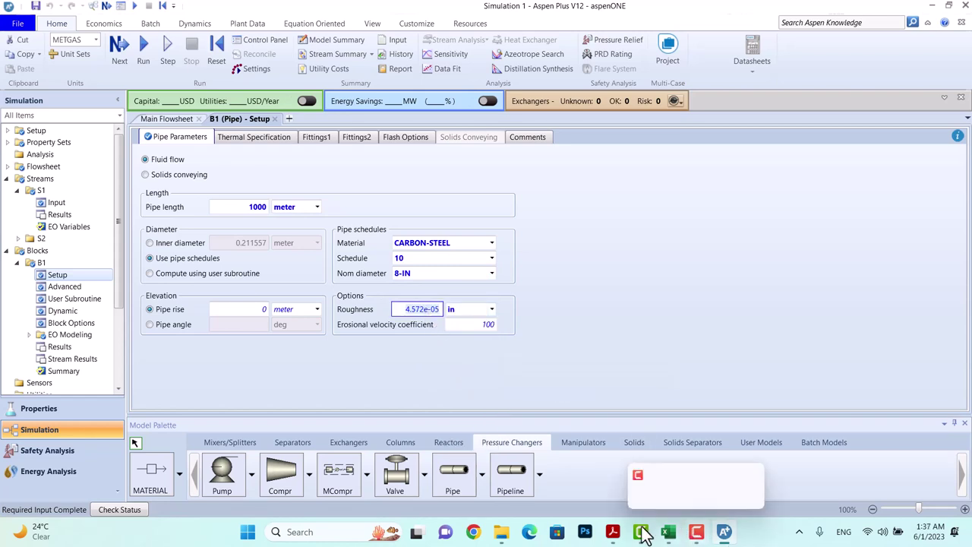
pyautogui.moveTo(613, 532)
pyautogui.click(678, 487)
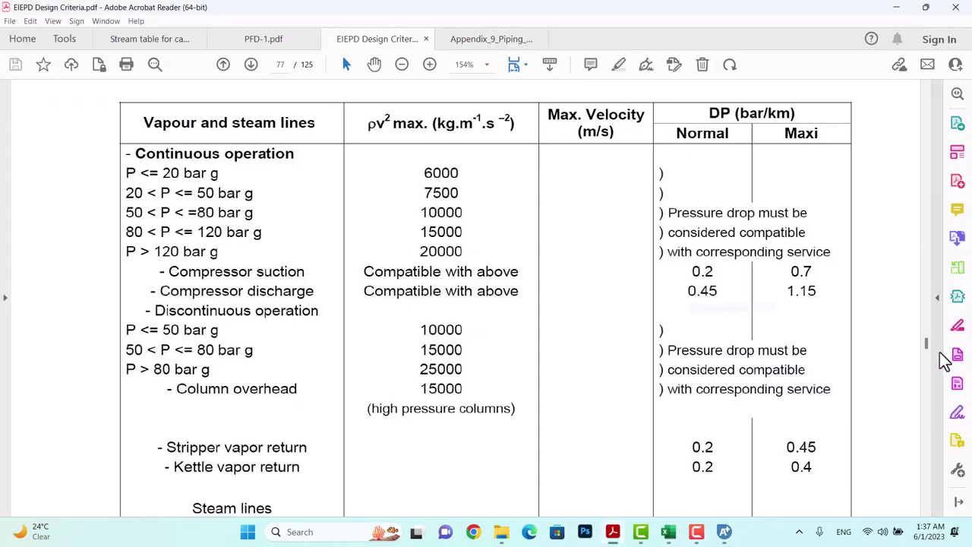
pyautogui.click(928, 350)
pyautogui.moveTo(928, 349); pyautogui.dragTo(926, 372)
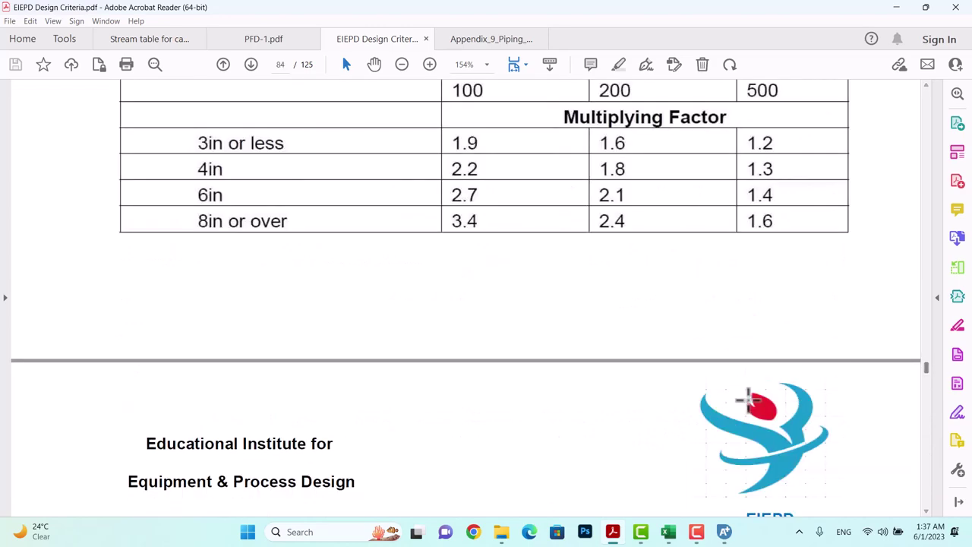
pyautogui.scroll(-5, 752, 395)
pyautogui.scroll(-3, 767, 393)
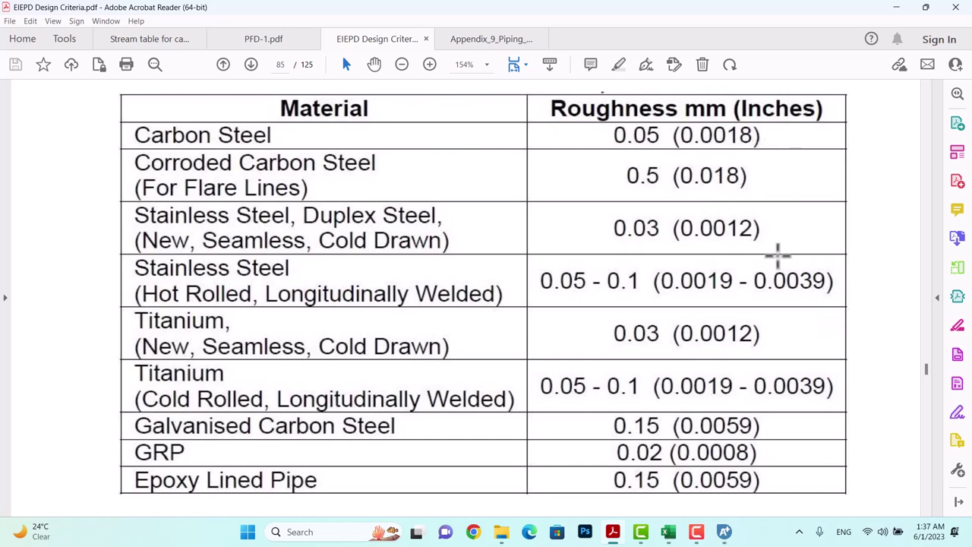
# - Return to Aspen Plus and set B1's pipe roughness to 0.0018 in
pyautogui.click(726, 533)
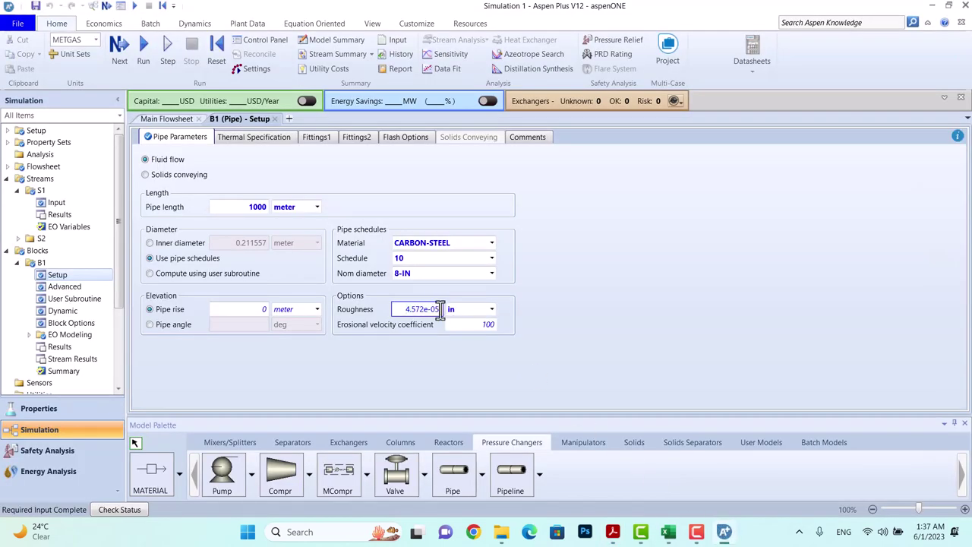
pyautogui.moveTo(440, 309); pyautogui.dragTo(391, 309)
pyautogui.write('0.0018')
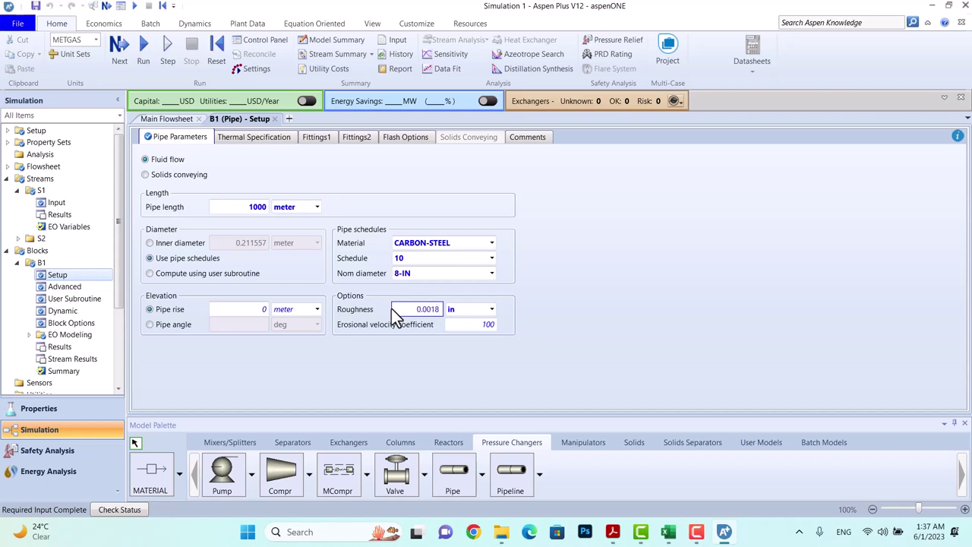
pyautogui.press('Return')
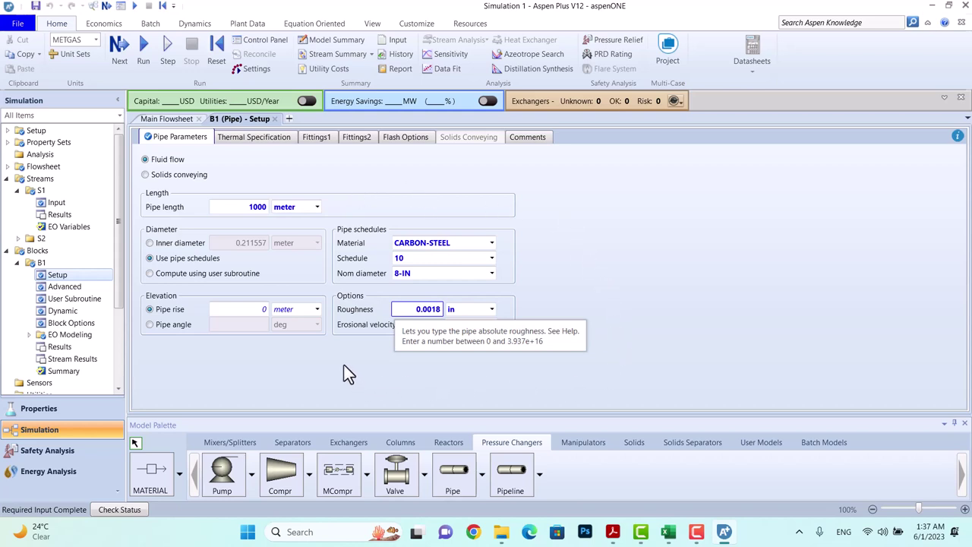
# - Run the simulation and review its run messages, closing the Control Panel to return to the main flowsheet
pyautogui.click(122, 46)
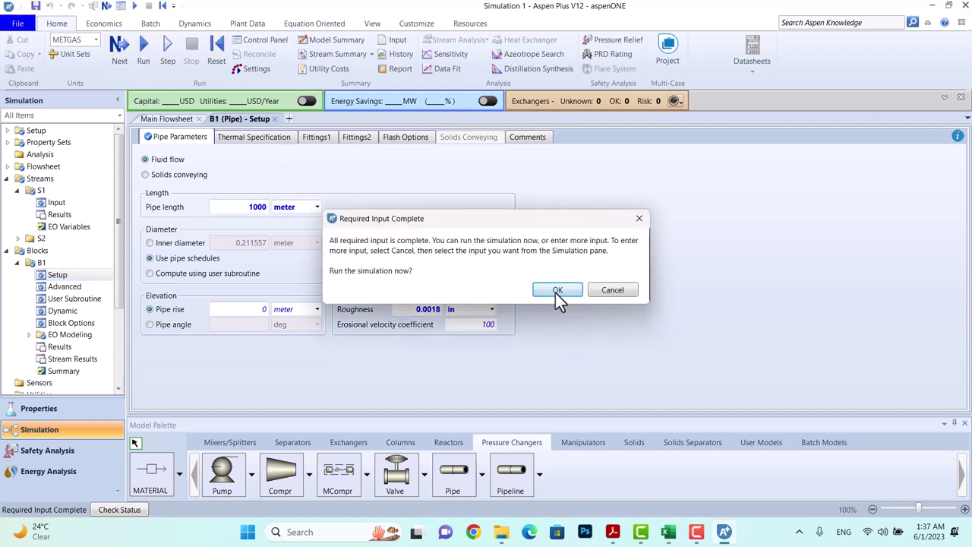
pyautogui.click(555, 291)
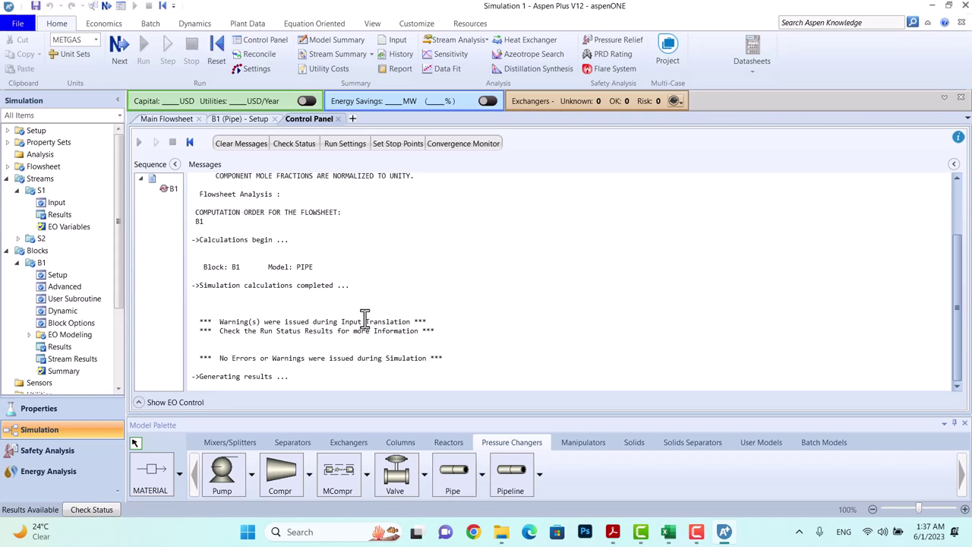
pyautogui.scroll(2, 265, 305)
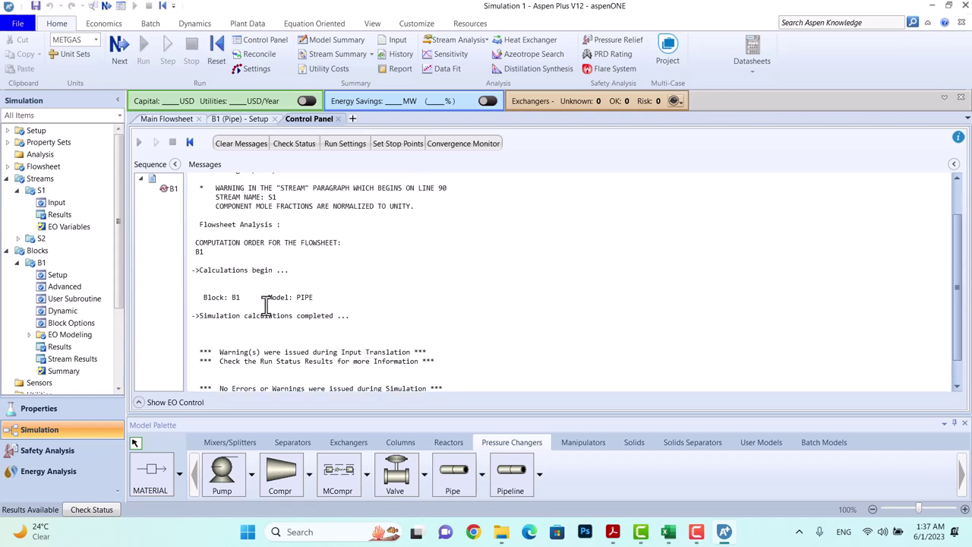
pyautogui.scroll(-2, 273, 302)
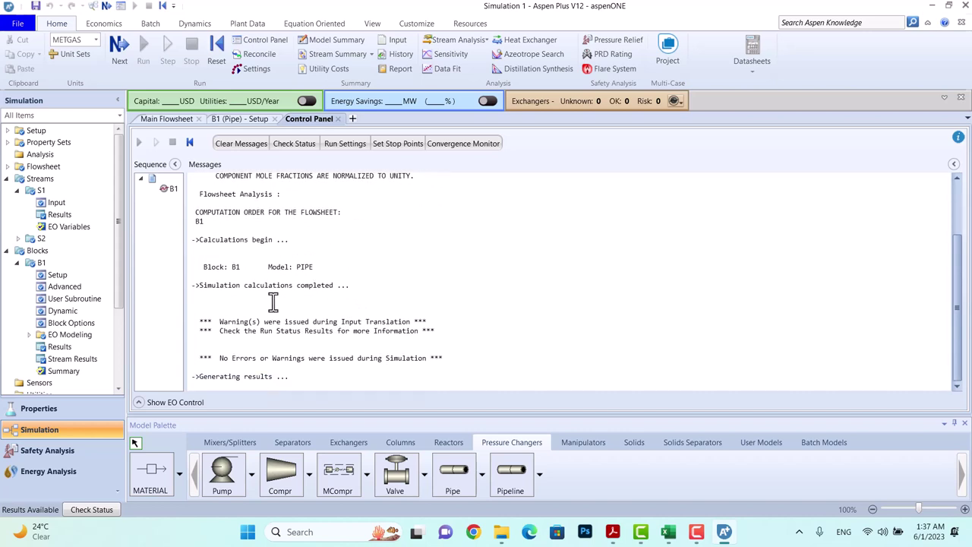
pyautogui.scroll(1, 281, 301)
pyautogui.click(172, 120)
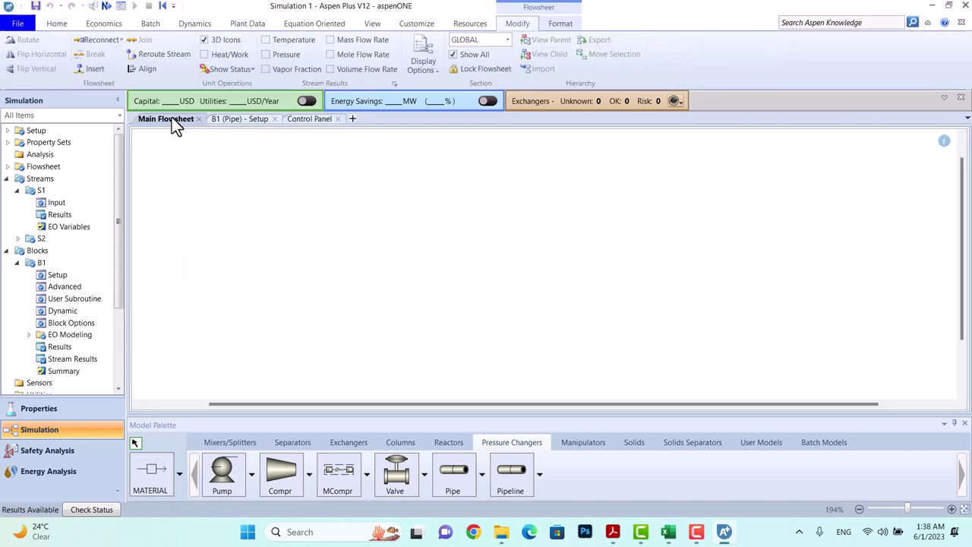
pyautogui.click(339, 120)
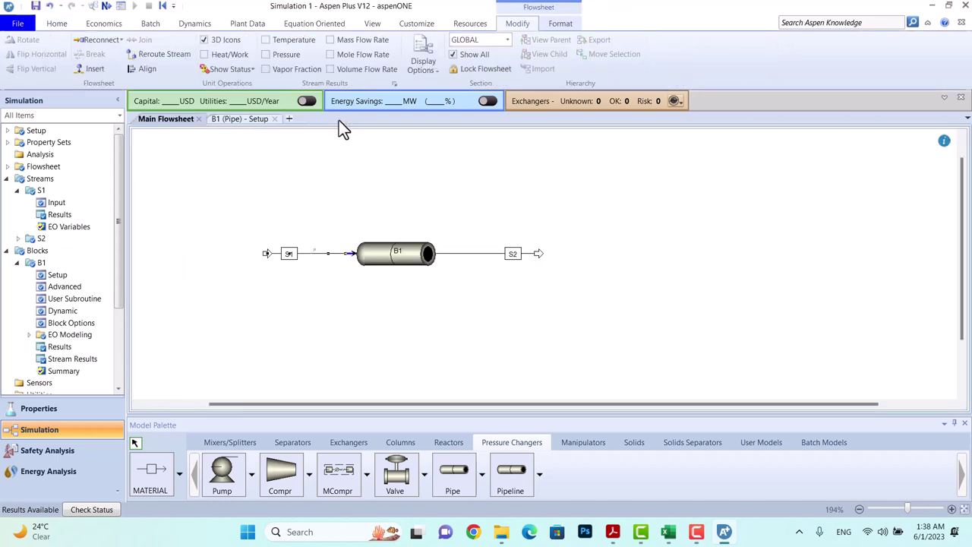
# - Close B1's setup form and open the pipe block's results summary to check its total pressure drop
pyautogui.click(275, 120)
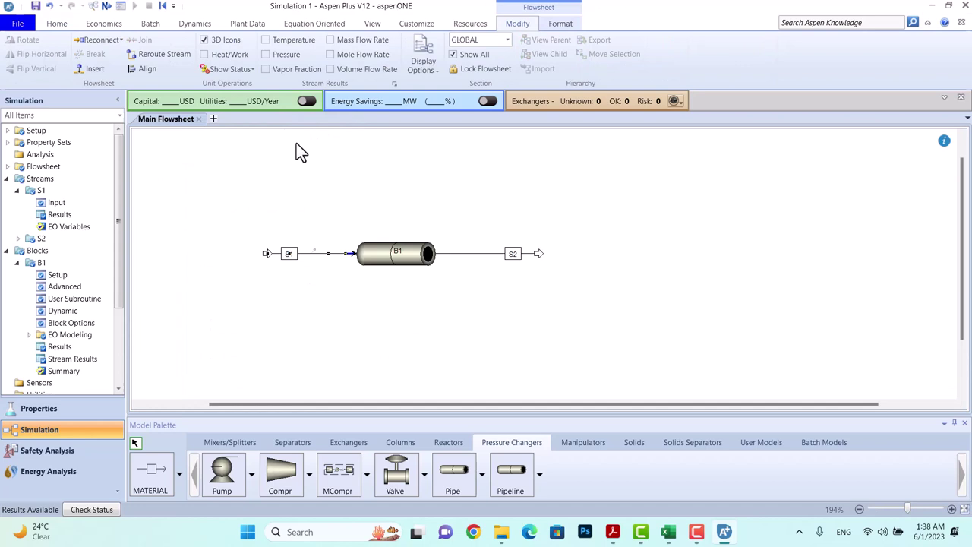
pyautogui.click(379, 256)
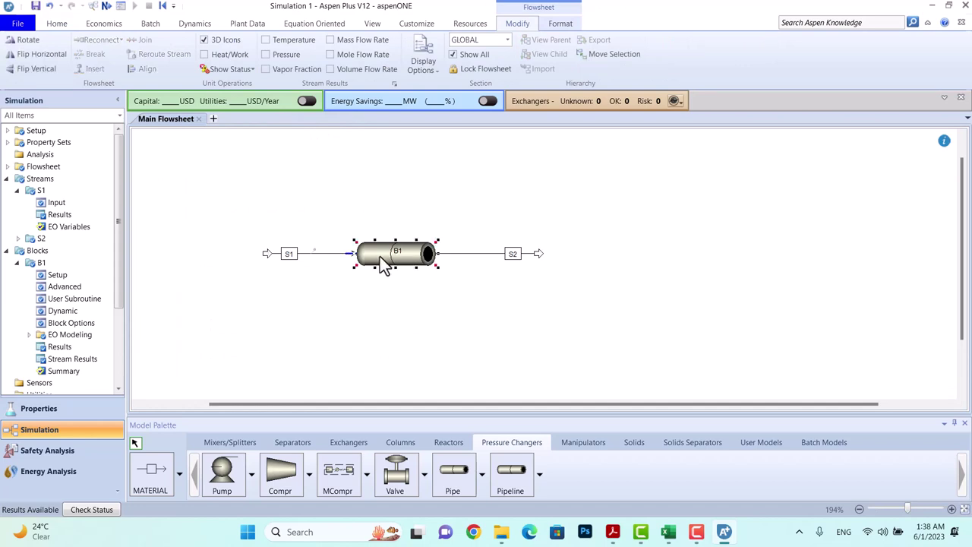
pyautogui.doubleClick(379, 257)
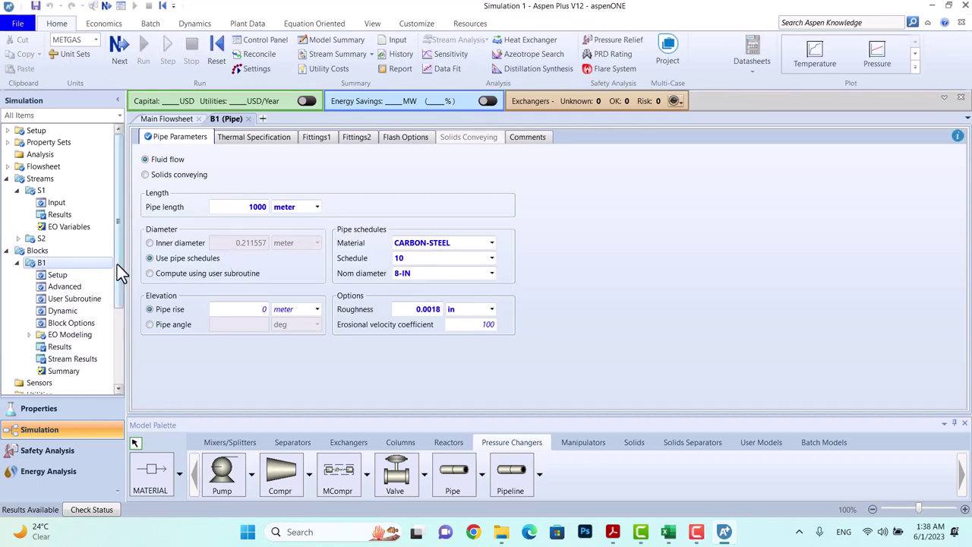
pyautogui.scroll(-1, 118, 287)
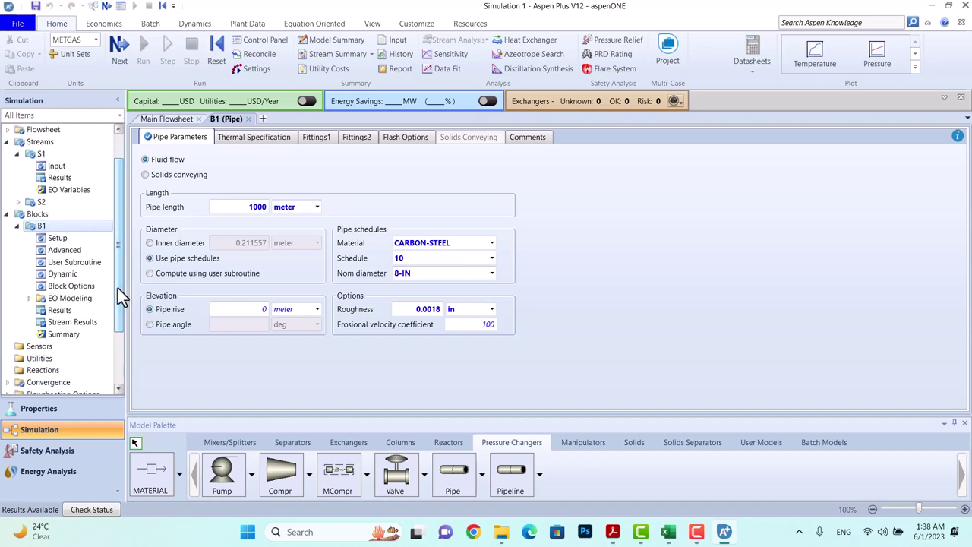
pyautogui.click(68, 309)
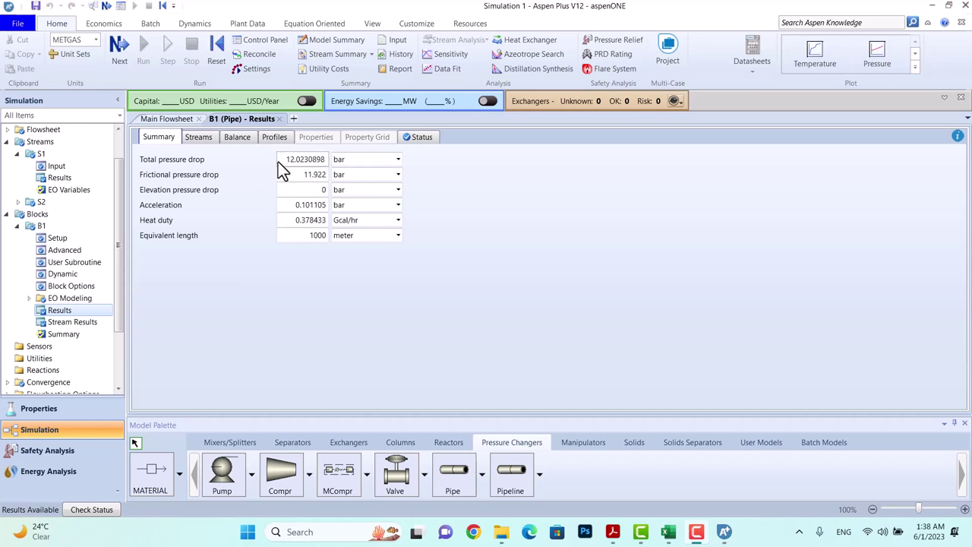
pyautogui.click(335, 172)
# - Switch to the EIEPD Line Sizing workbook in Excel, check Trial 1's pressure drop for comparison, and return to Aspen Plus
pyautogui.click(668, 531)
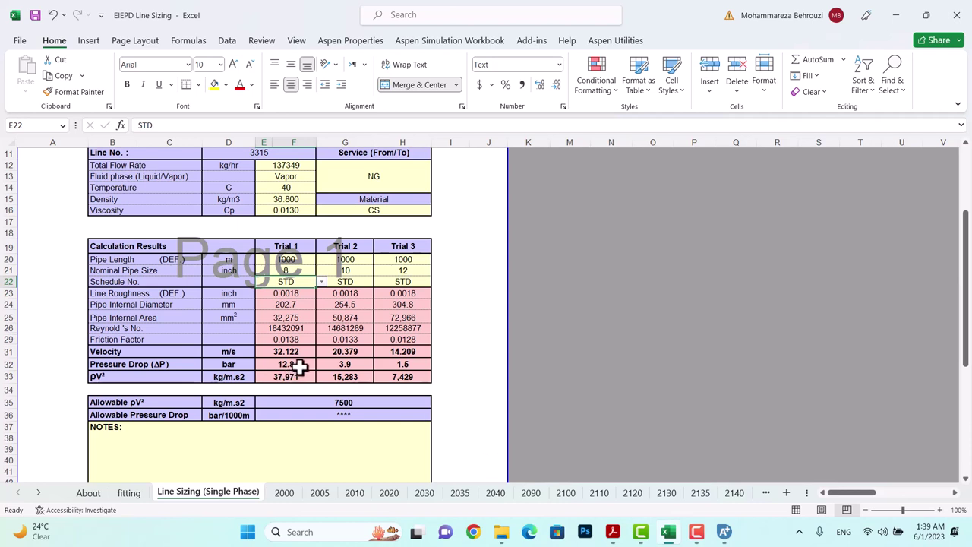
pyautogui.click(300, 366)
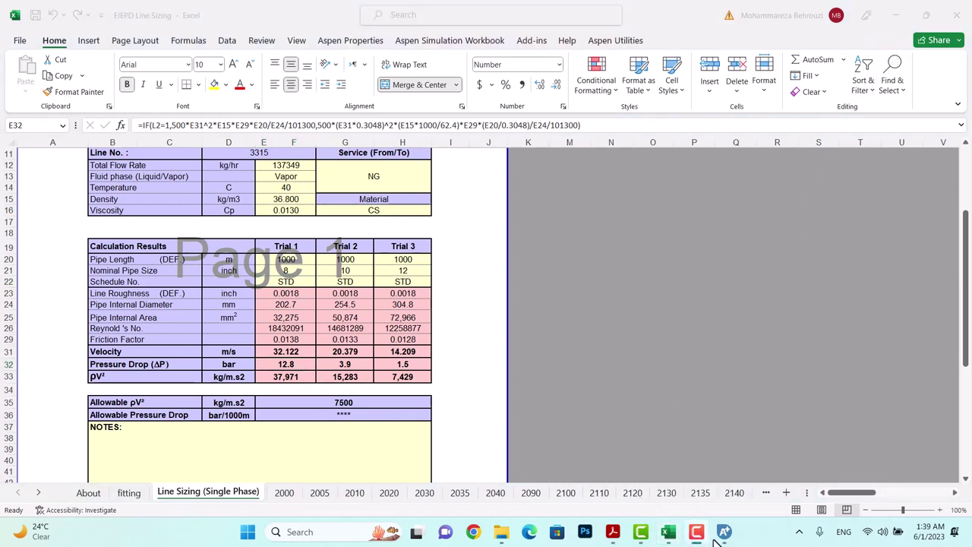
pyautogui.moveTo(672, 535)
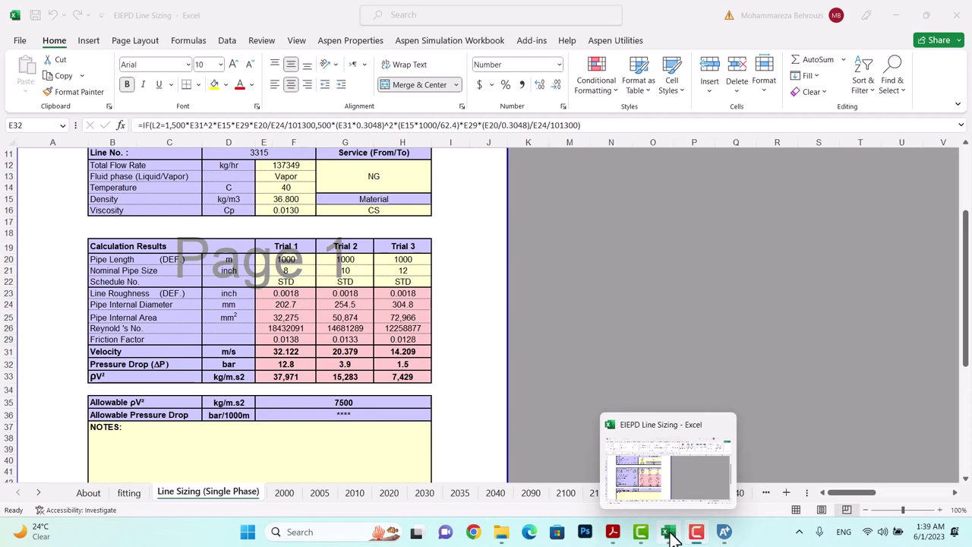
pyautogui.click(724, 533)
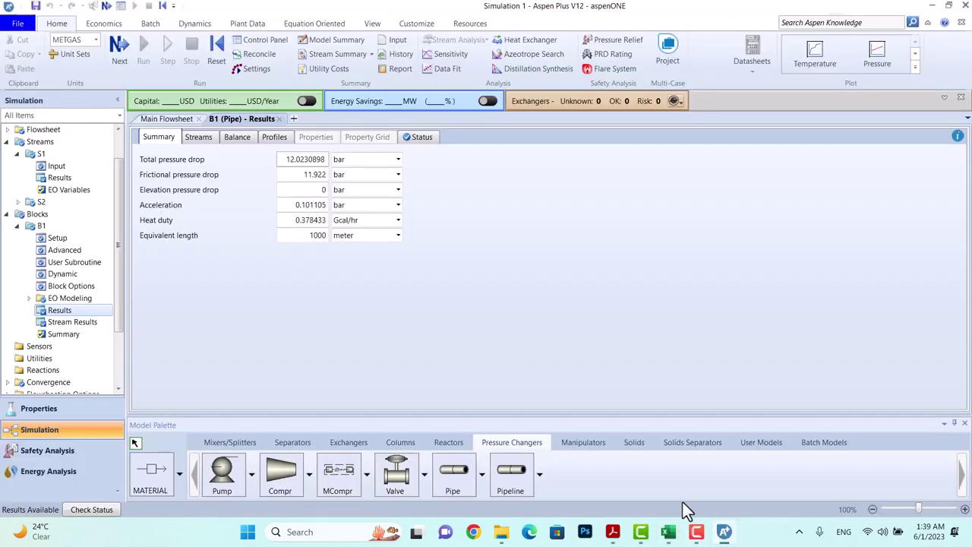
# - Examine B1's inlet and outlet stream results and compare the mixture velocities with Trial 1's velocity in Excel, returning to Aspen Plus
pyautogui.click(209, 139)
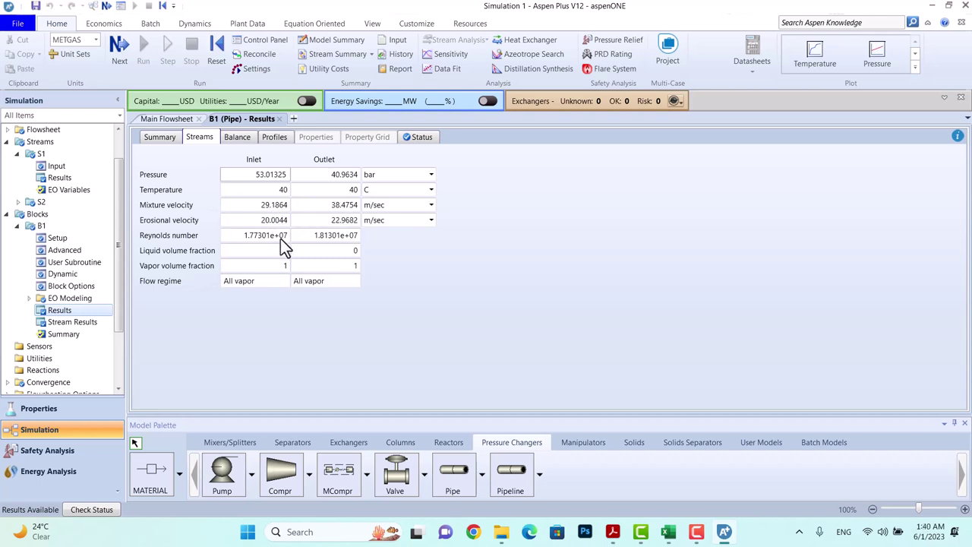
pyautogui.click(669, 533)
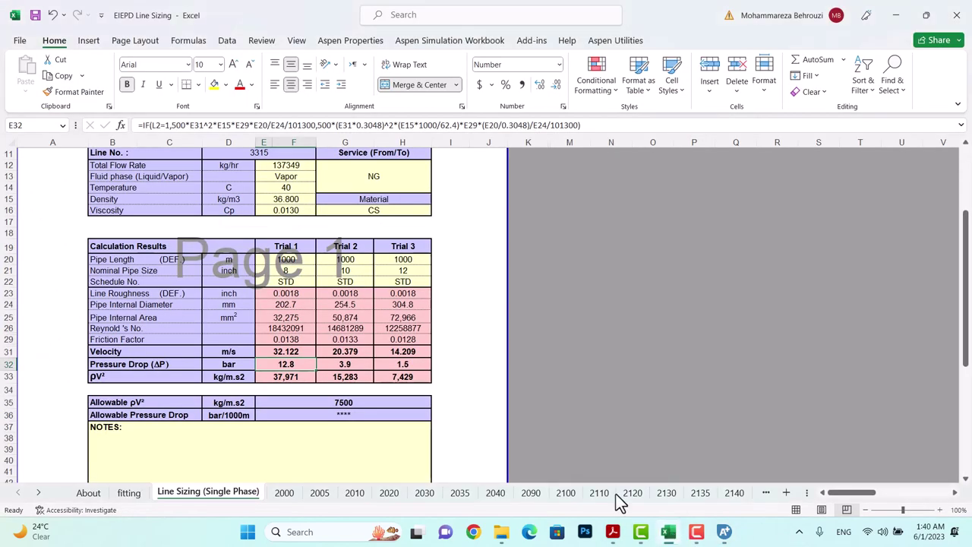
pyautogui.click(284, 351)
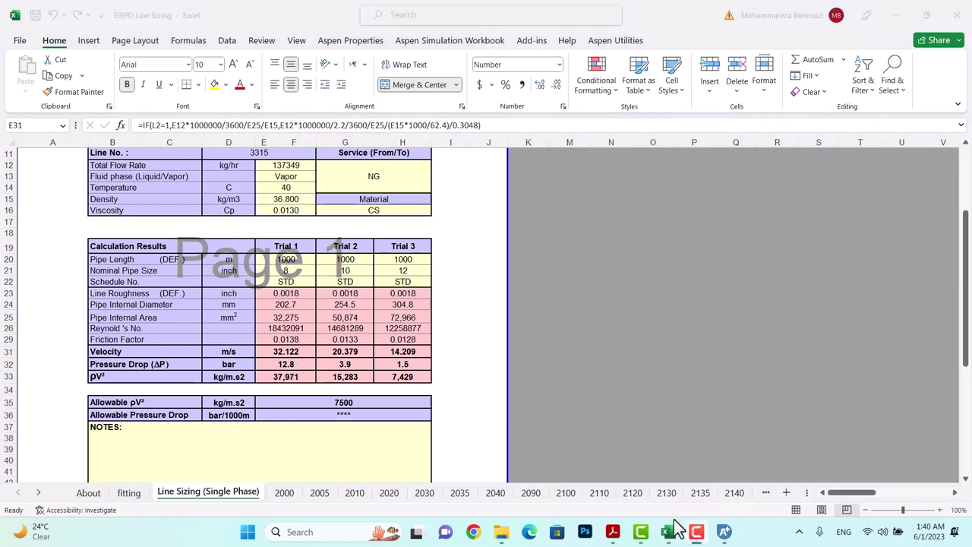
pyautogui.click(726, 533)
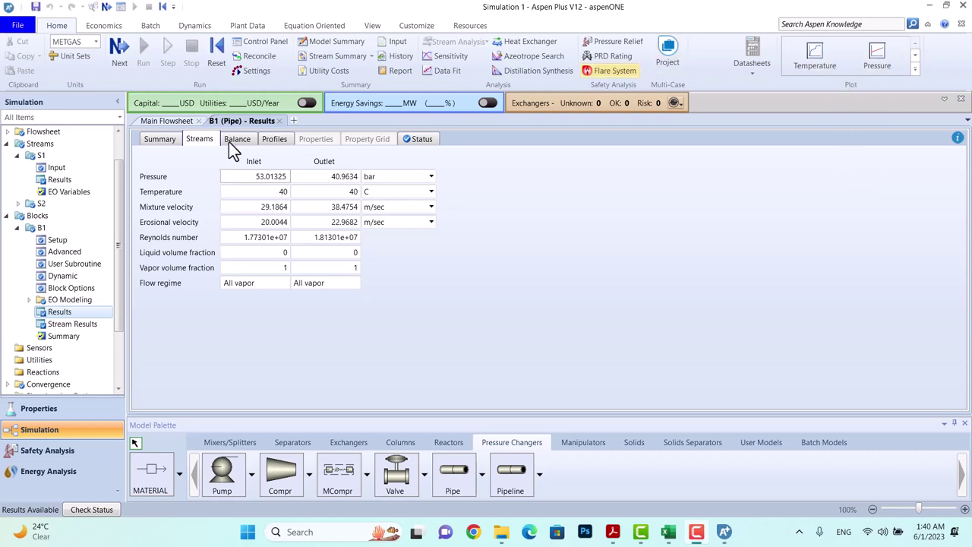
# - Examine B1's pressure and velocity profiles along the pipe length, recheck its stream results, and close the results form
pyautogui.click(273, 141)
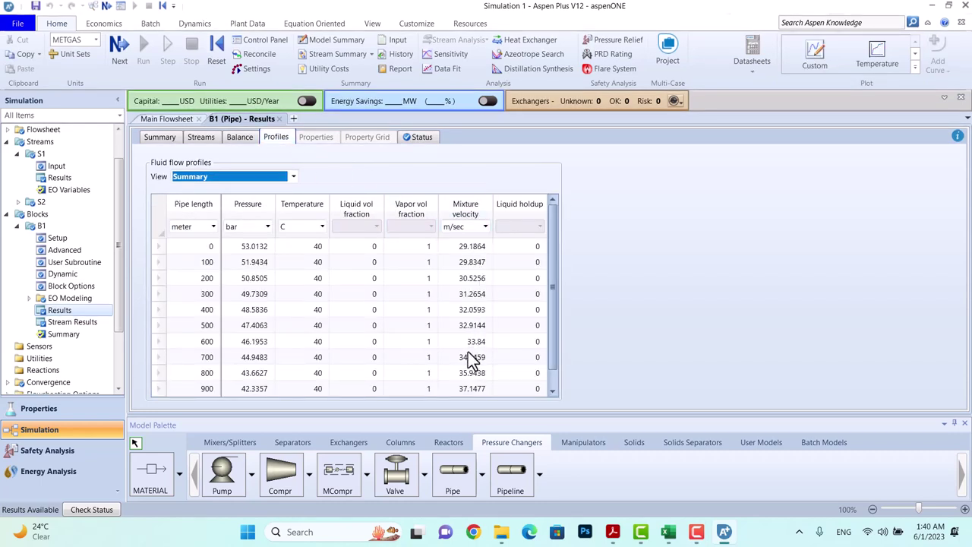
pyautogui.scroll(-1, 473, 358)
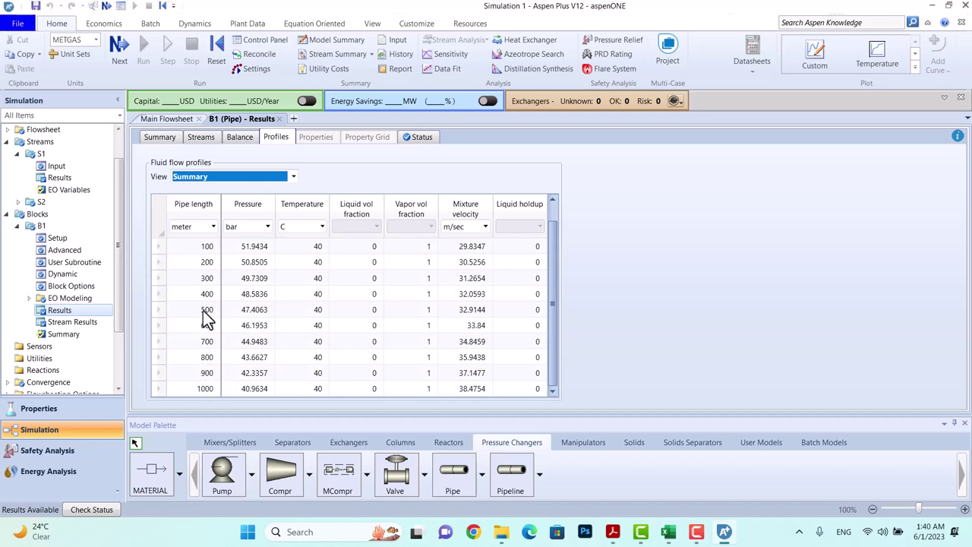
pyautogui.click(206, 140)
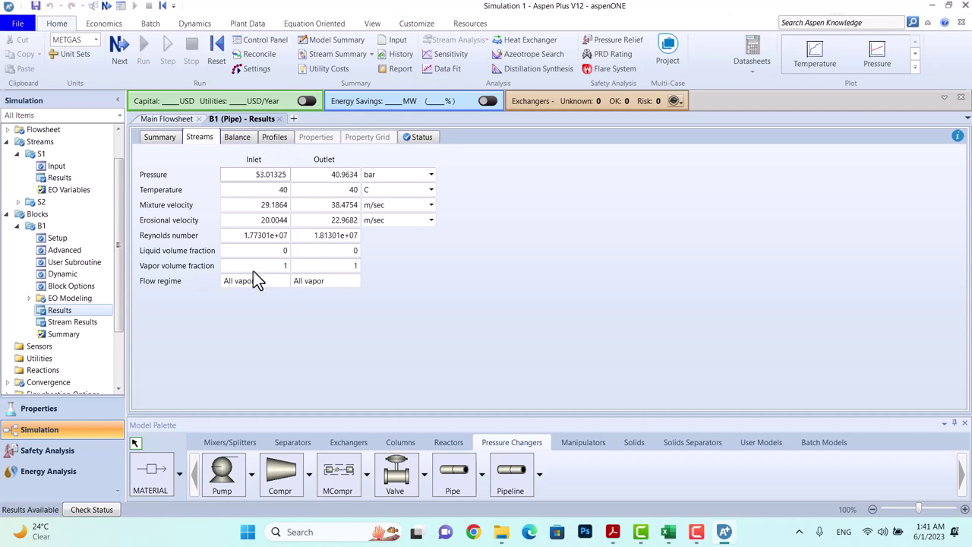
pyautogui.click(280, 119)
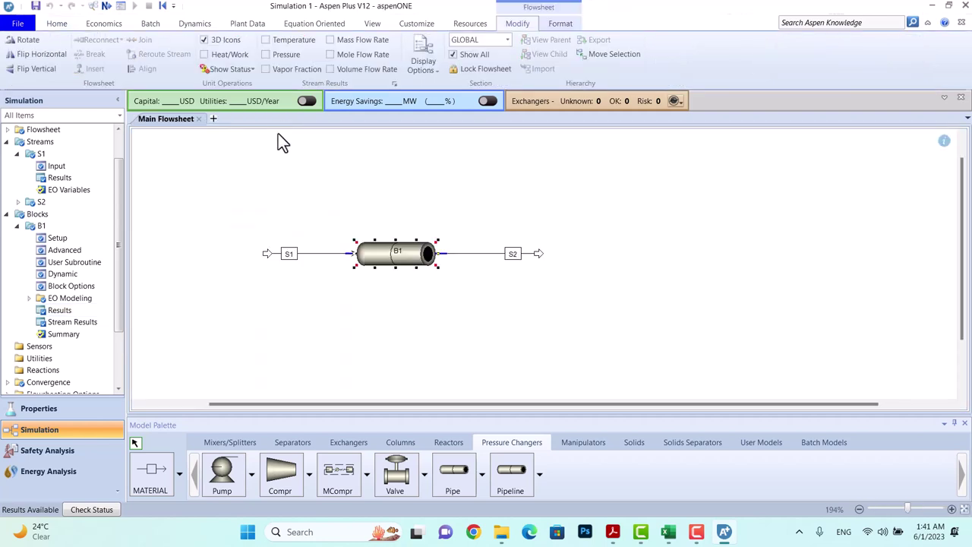
# - Set B1's nominal diameter to 10-IN and rerun the simulation, closing the Control Panel when it finishes
pyautogui.doubleClick(390, 259)
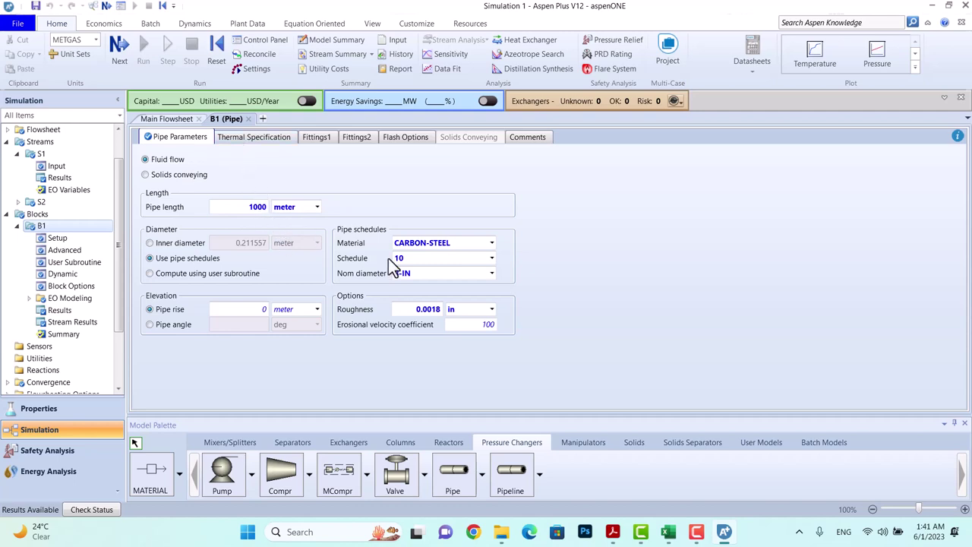
pyautogui.click(492, 273)
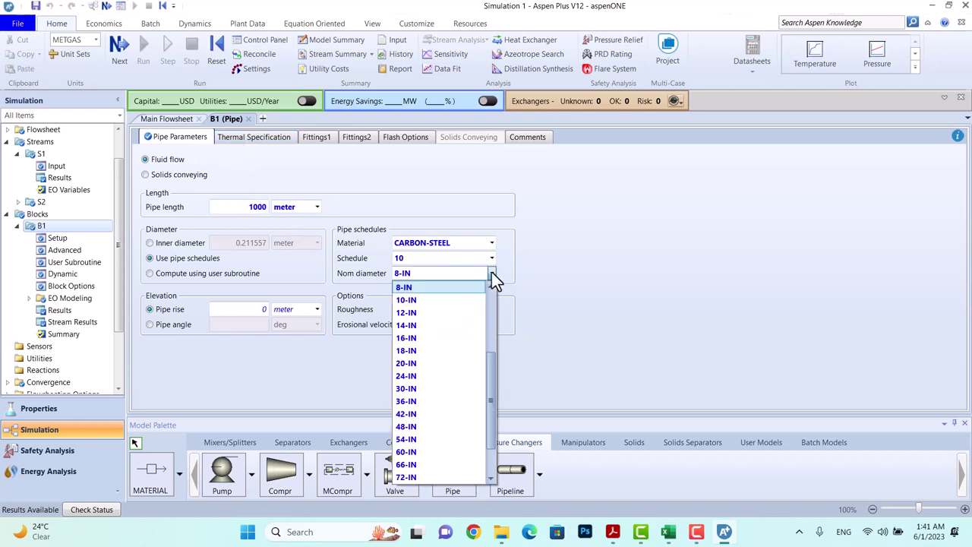
pyautogui.click(437, 301)
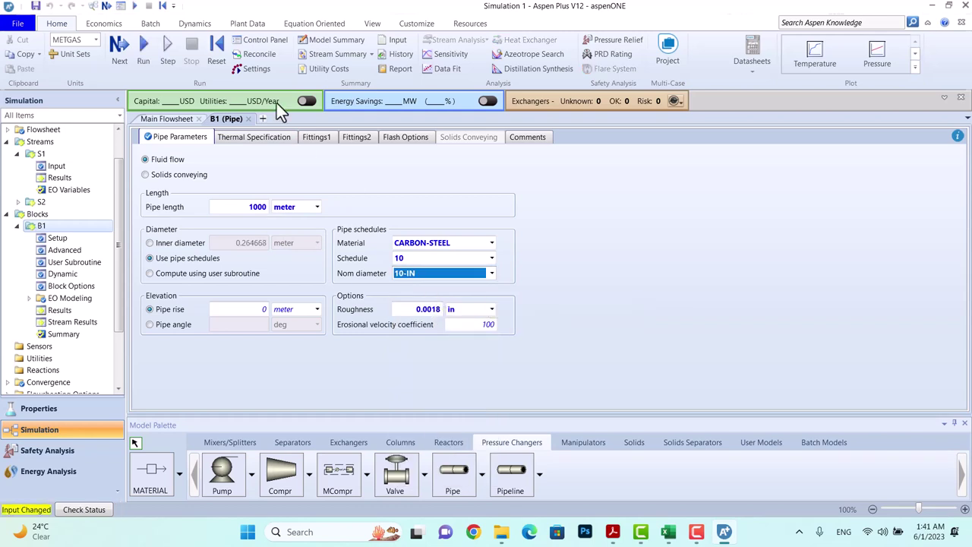
pyautogui.click(123, 52)
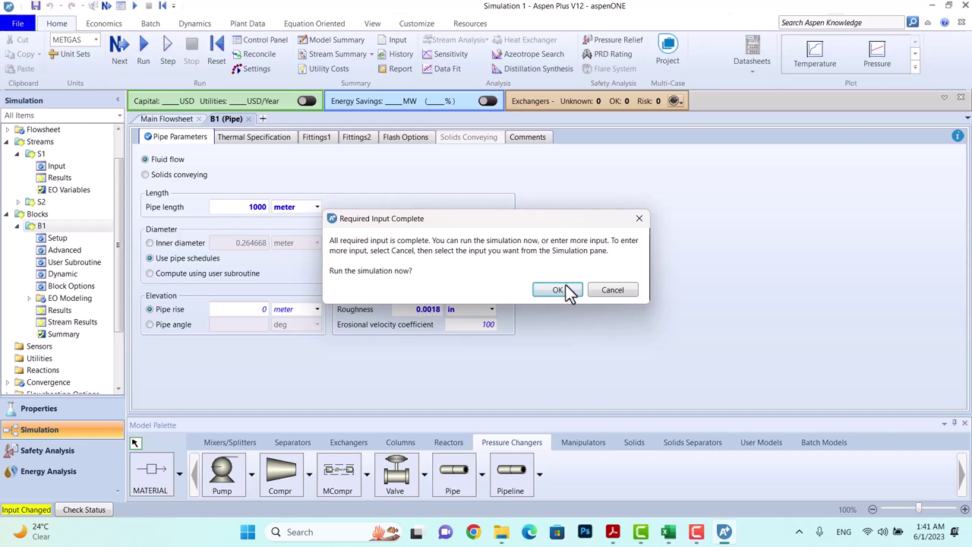
pyautogui.click(565, 289)
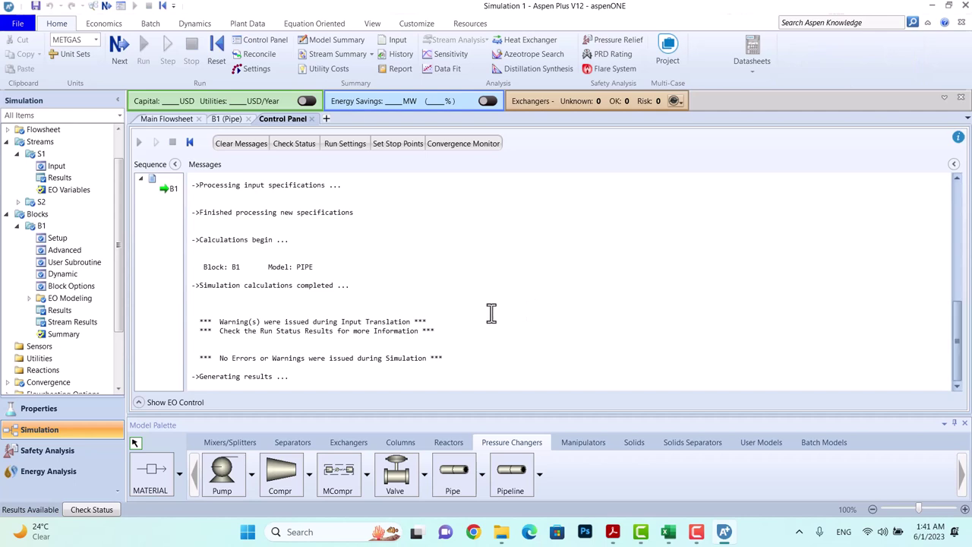
pyautogui.click(311, 119)
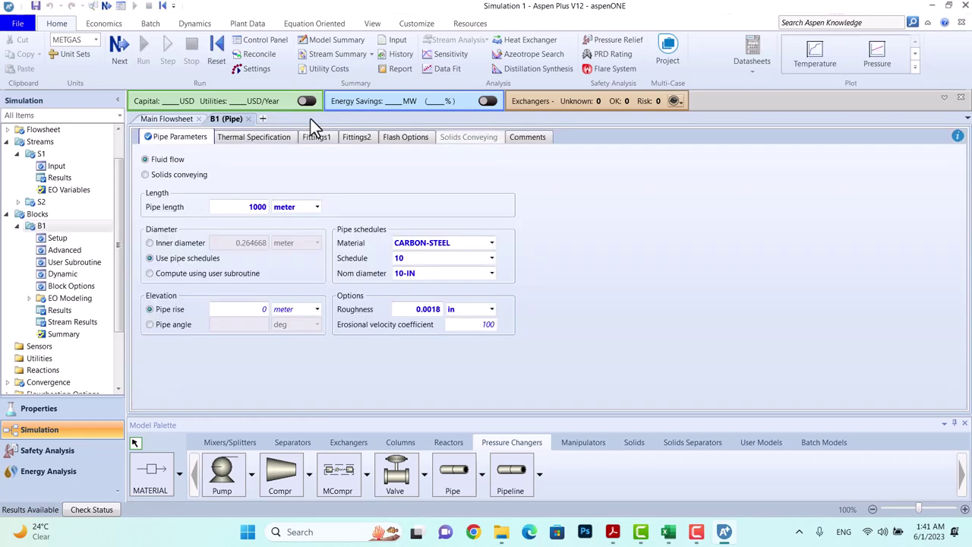
# - Review B1's pressure drop and stream velocities for the 10-inch pipe and compare them with Trial 2 in Excel, returning to Aspen Plus
pyautogui.click(237, 136)
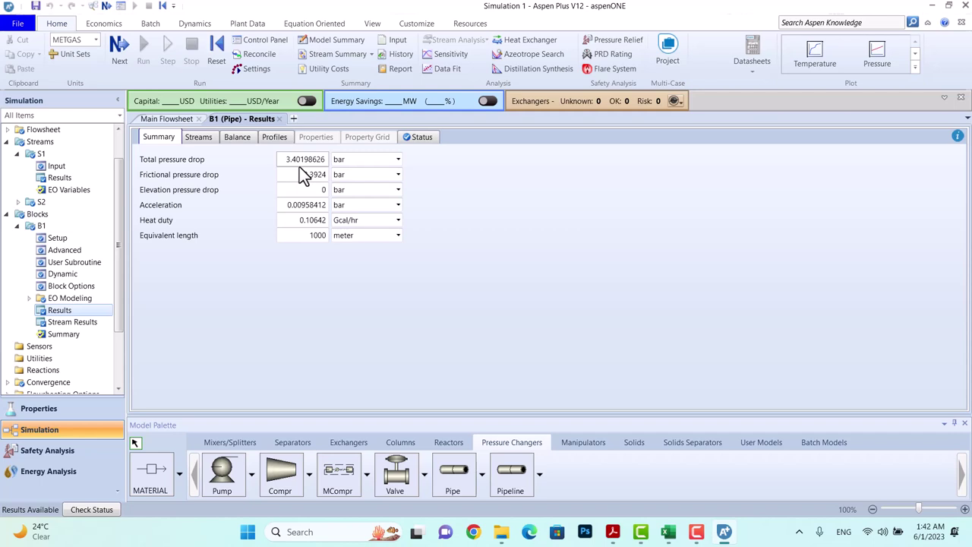
pyautogui.click(202, 139)
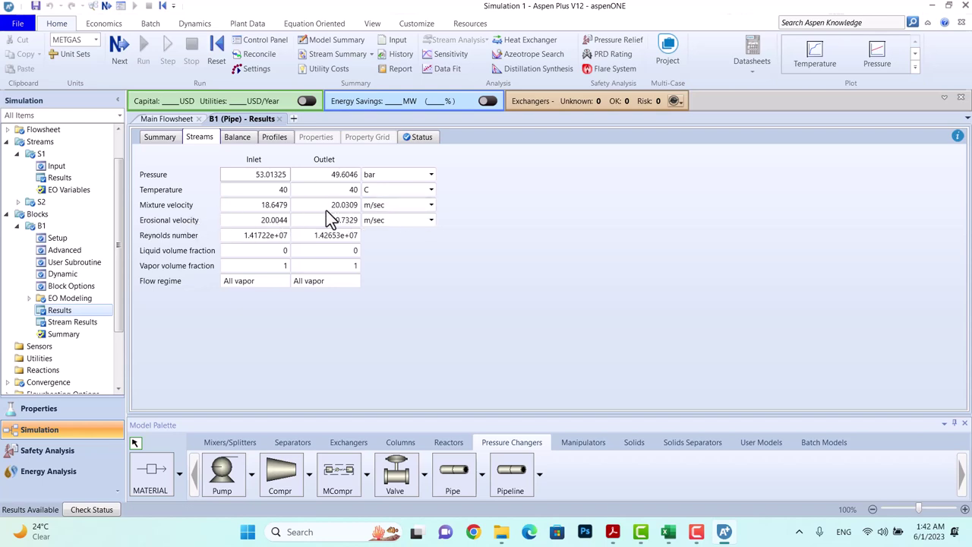
pyautogui.moveTo(668, 535)
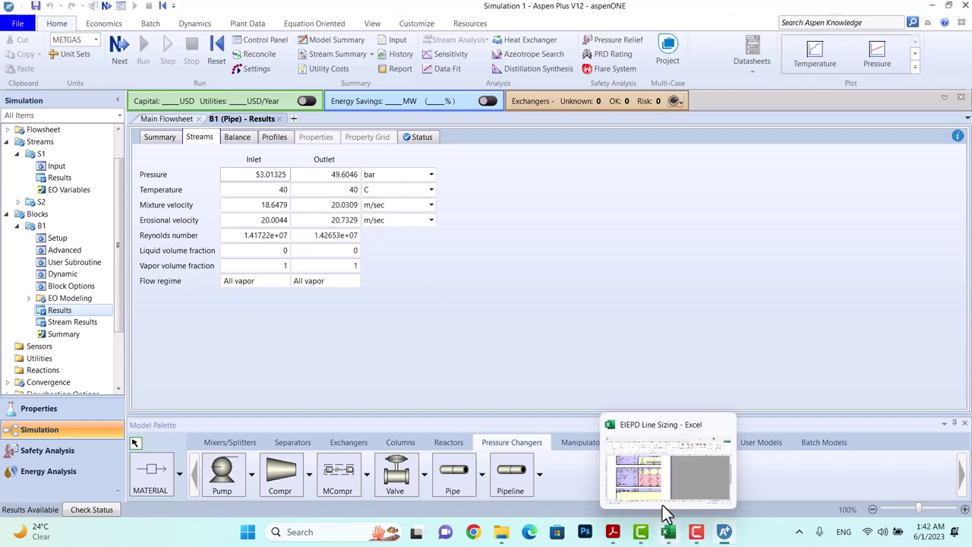
pyautogui.click(663, 496)
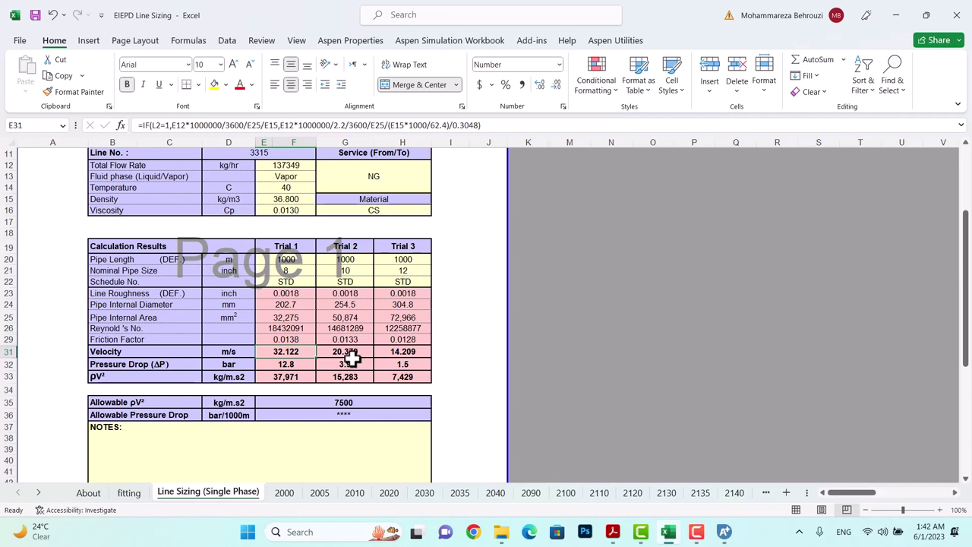
pyautogui.click(725, 533)
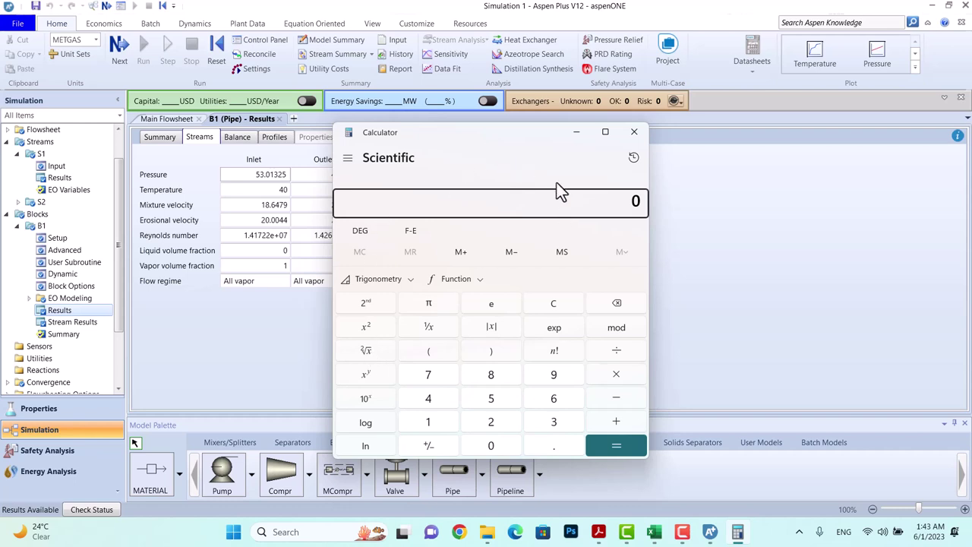
# - In Calculator, compute 20.03 × 20.03 for the outlet velocity squared, leaving the multiplication open for another factor
pyautogui.moveTo(503, 139); pyautogui.dragTo(673, 112)
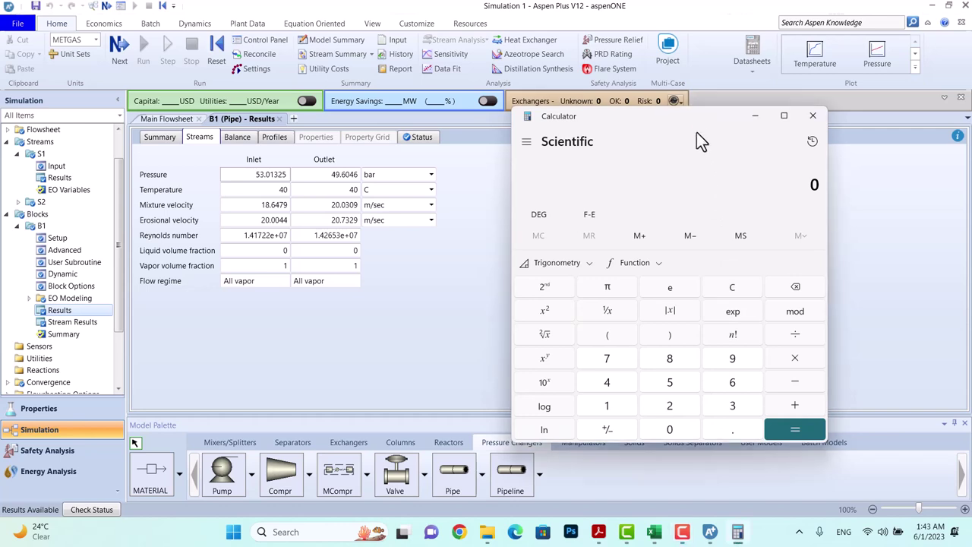
pyautogui.write('20.03')
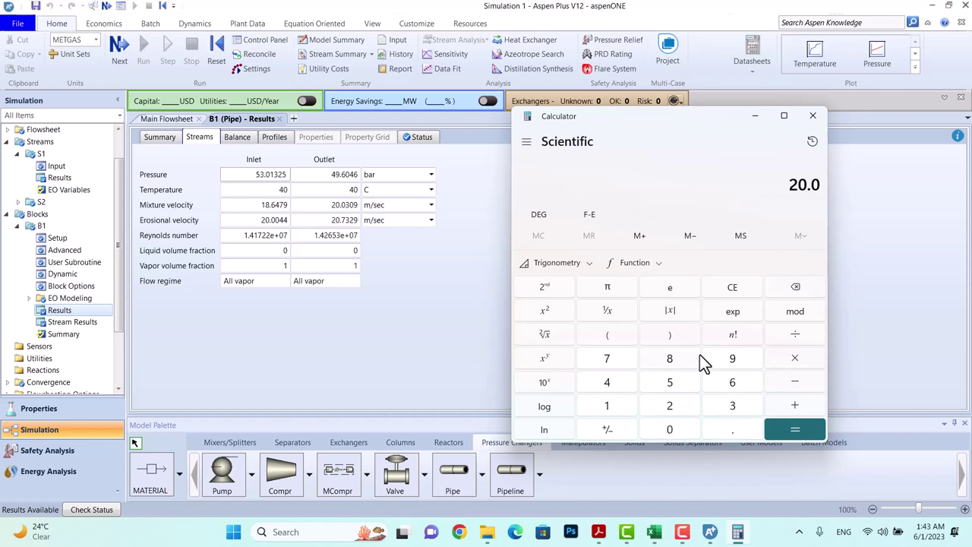
pyautogui.write('*')
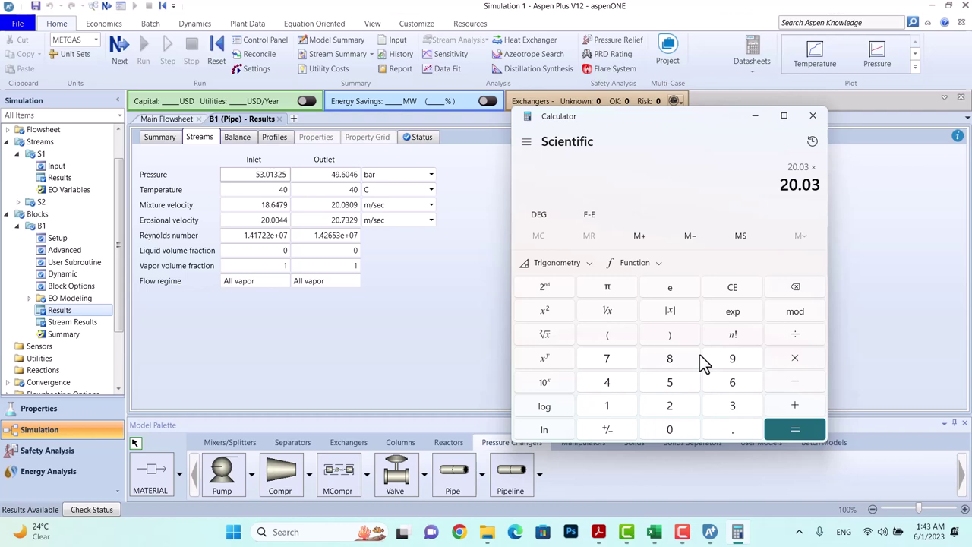
pyautogui.write('20')
pyautogui.write('.03*')
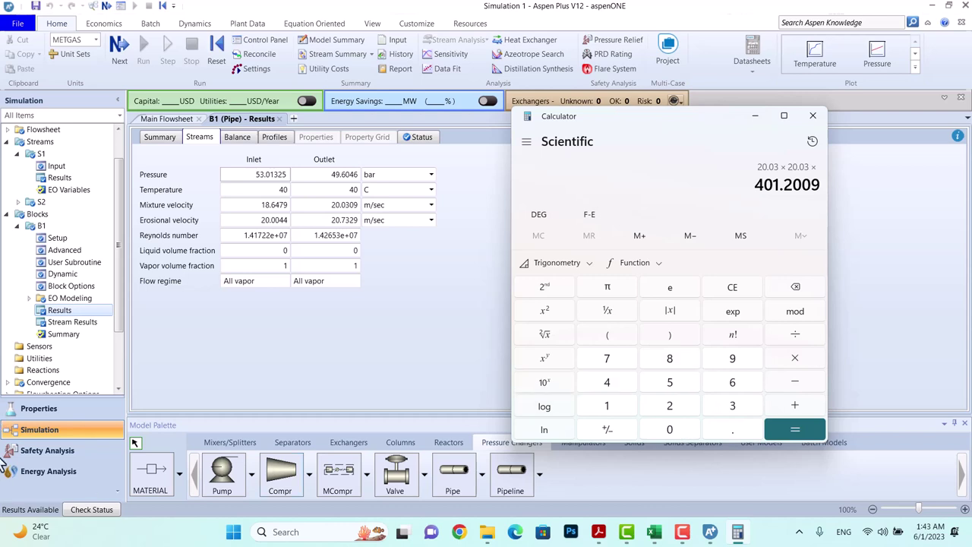
# - Return to the Aspen Plus main flowsheet and open the material results of inlet stream S1
pyautogui.click(168, 119)
pyautogui.click(328, 258)
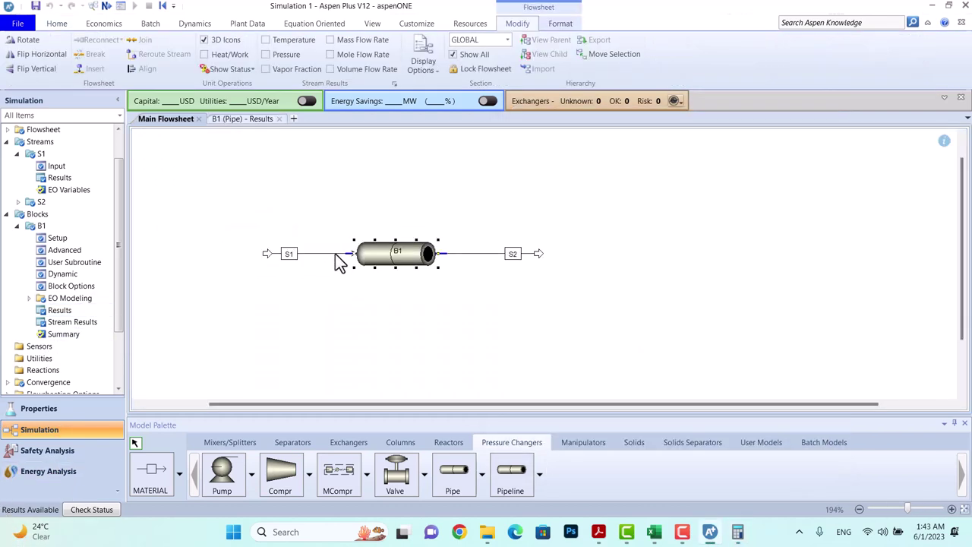
pyautogui.click(328, 253)
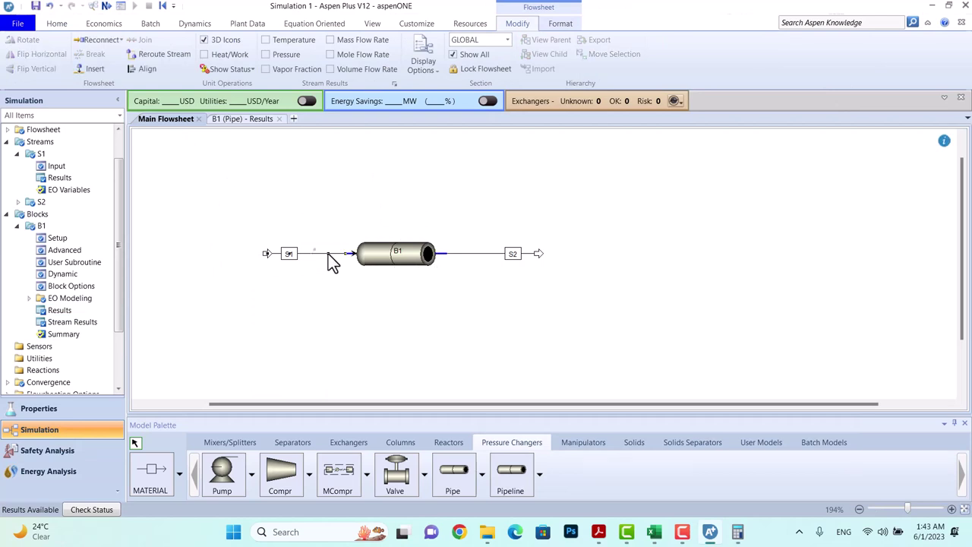
pyautogui.doubleClick(328, 255)
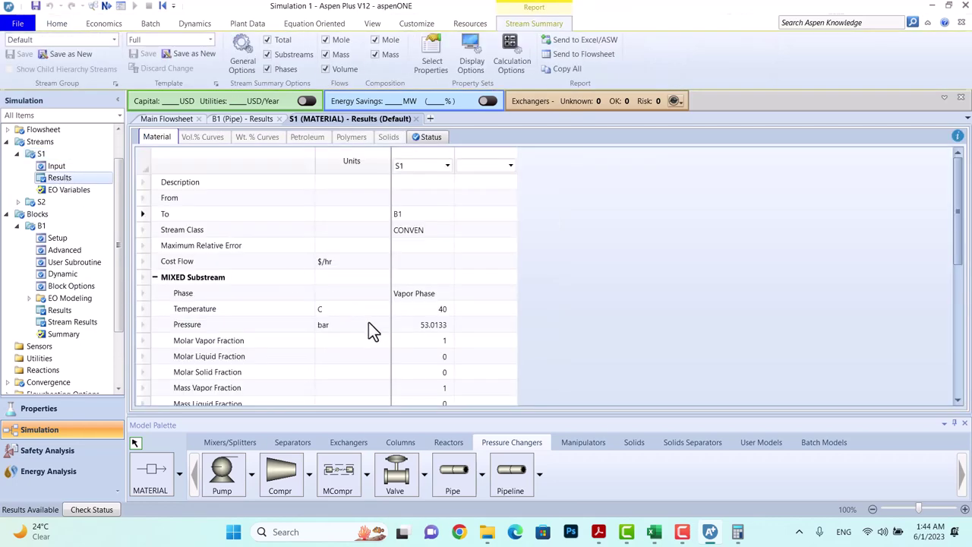
pyautogui.scroll(-3, 372, 326)
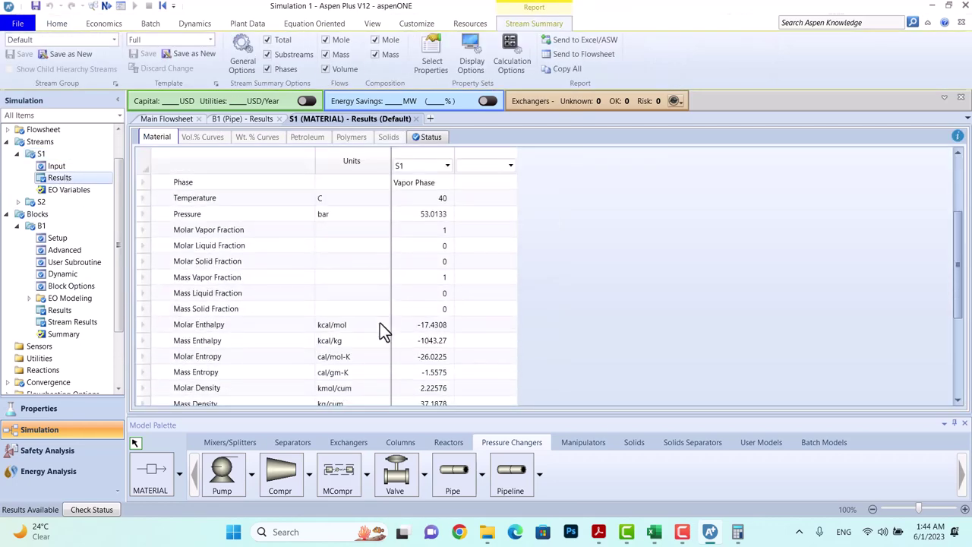
pyautogui.scroll(-1, 383, 330)
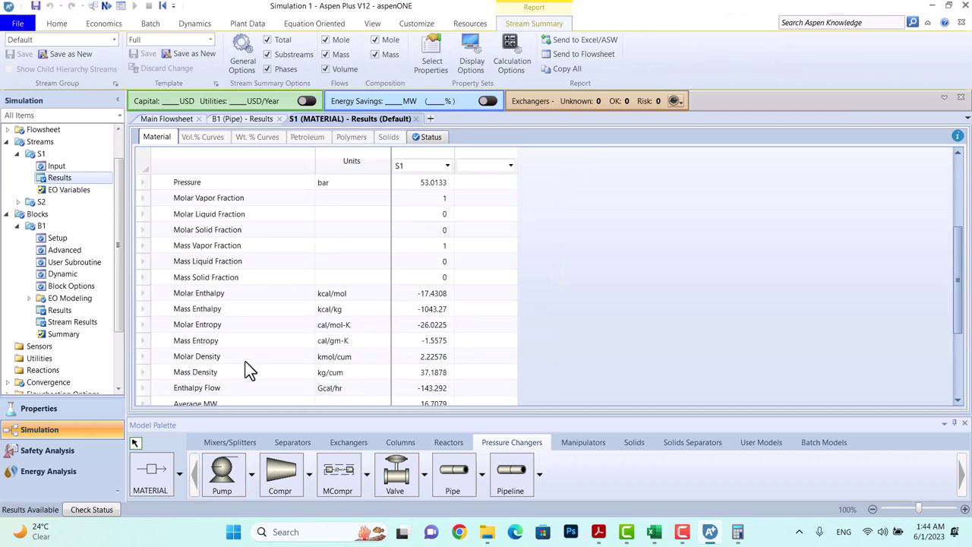
pyautogui.click(377, 357)
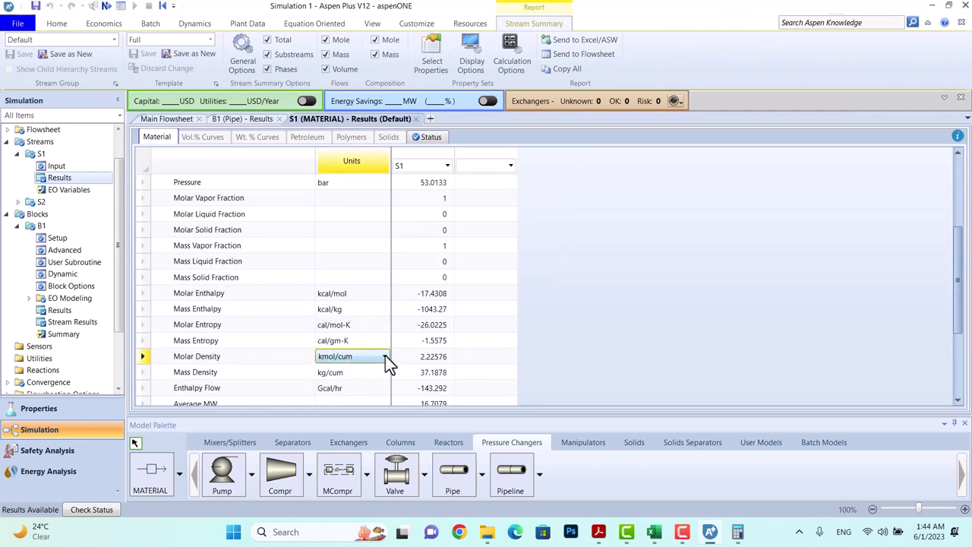
pyautogui.click(385, 357)
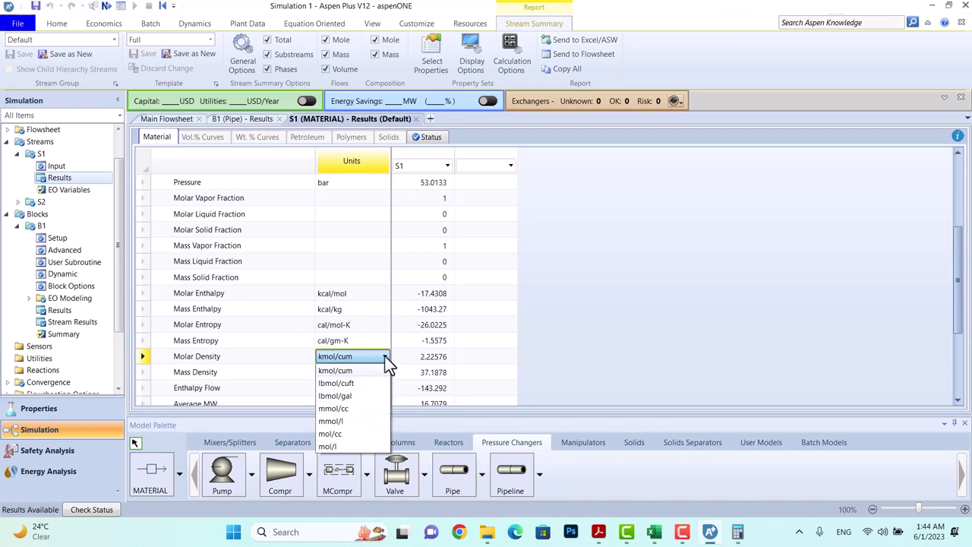
pyautogui.click(385, 357)
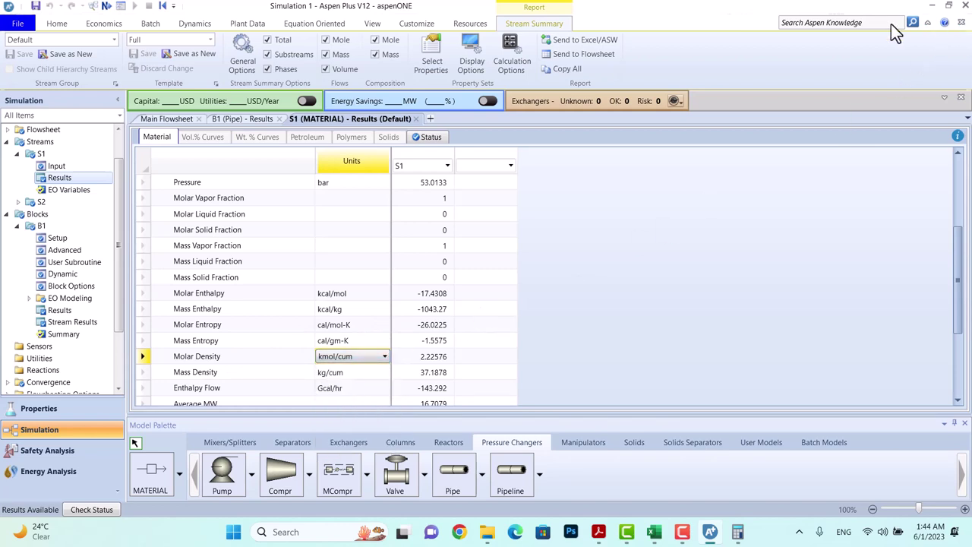
# - Set the mass density unit in S1's material results to mg/l, read the value and return to the main flowsheet
pyautogui.scroll(-2, 437, 325)
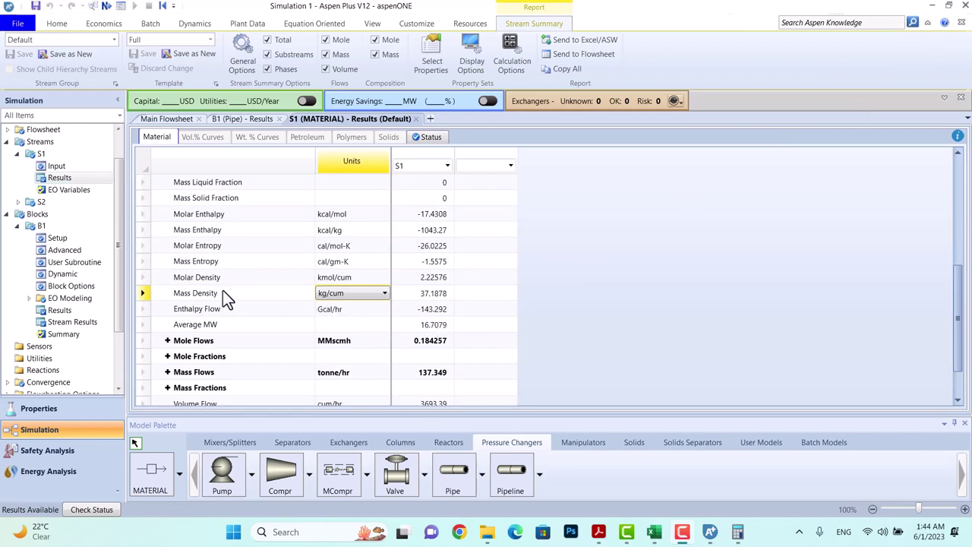
pyautogui.click(384, 293)
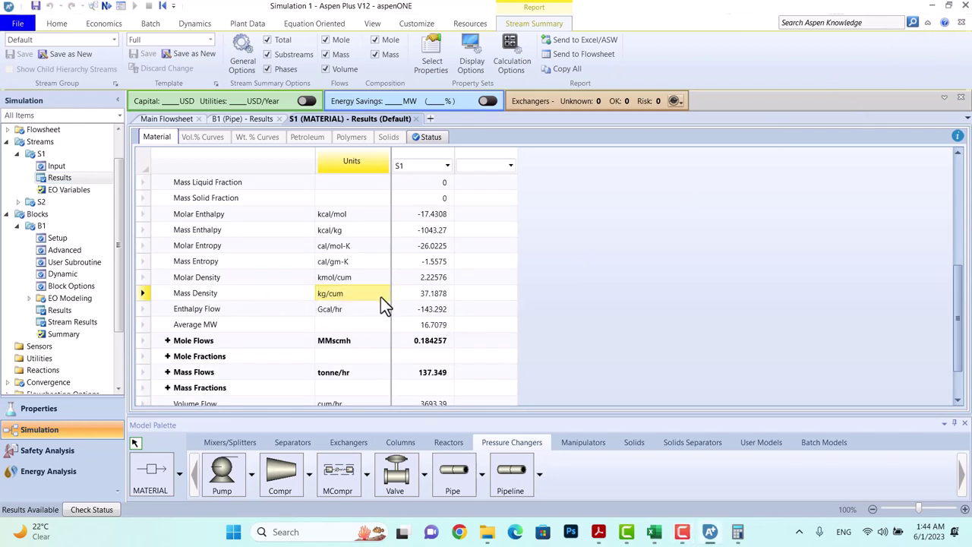
pyautogui.click(382, 294)
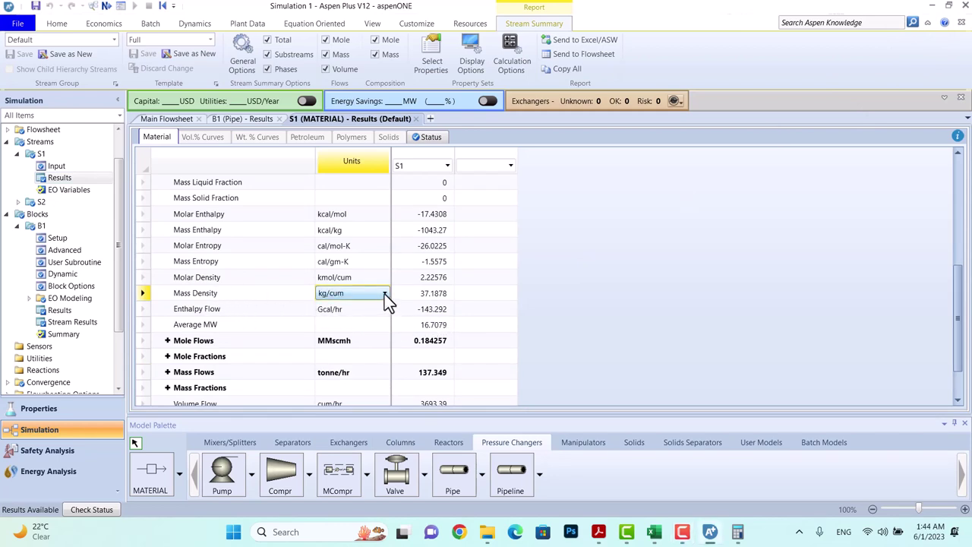
pyautogui.click(384, 294)
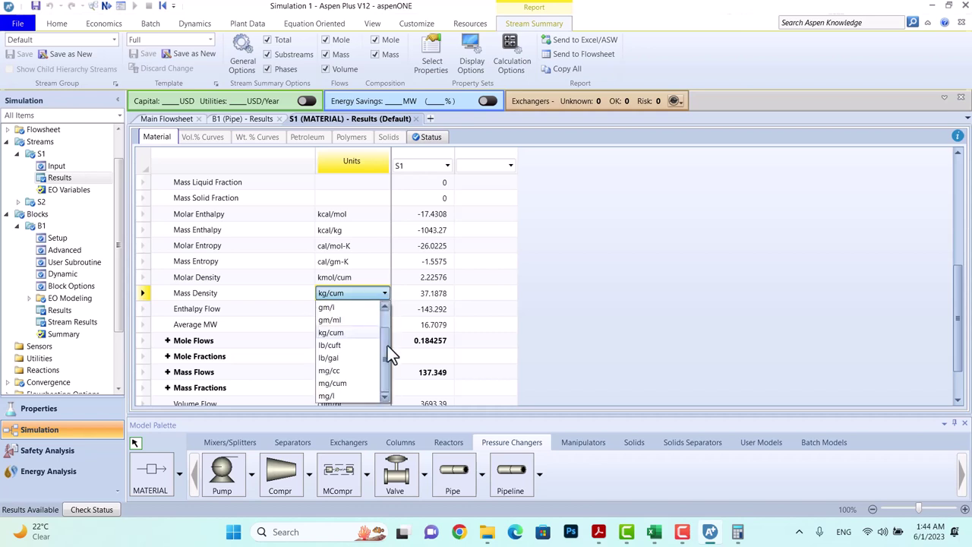
pyautogui.click(331, 396)
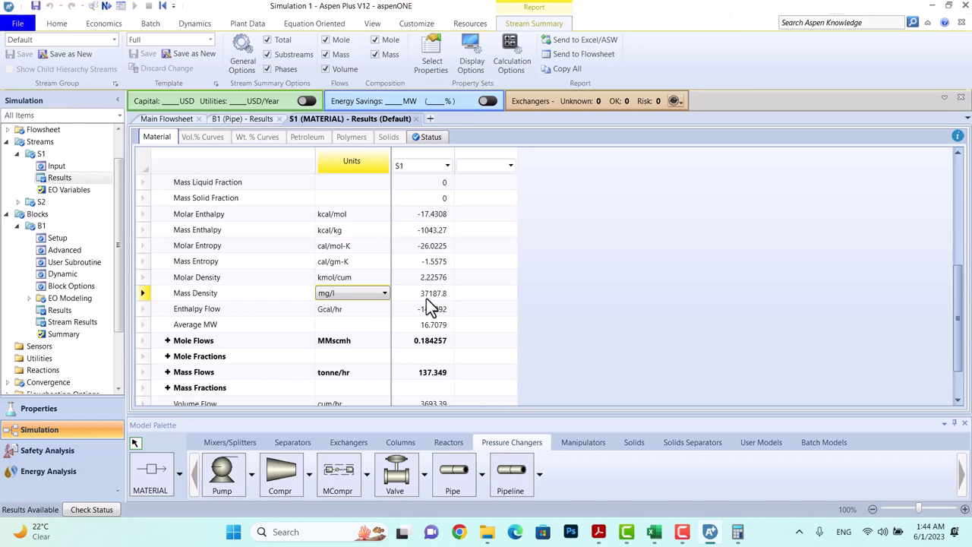
pyautogui.click(169, 120)
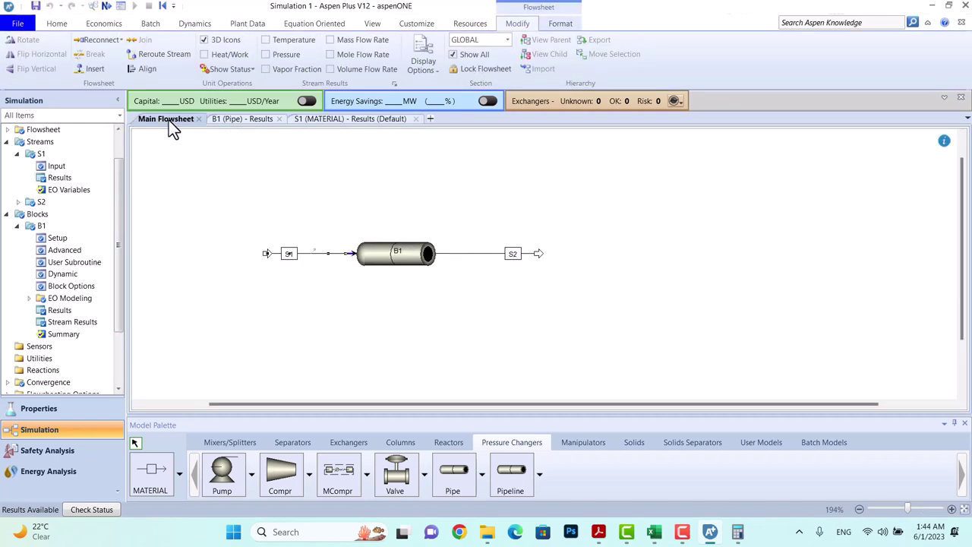
# - Open the results of outlet stream S2 and display its mass density in mg/l
pyautogui.doubleClick(487, 254)
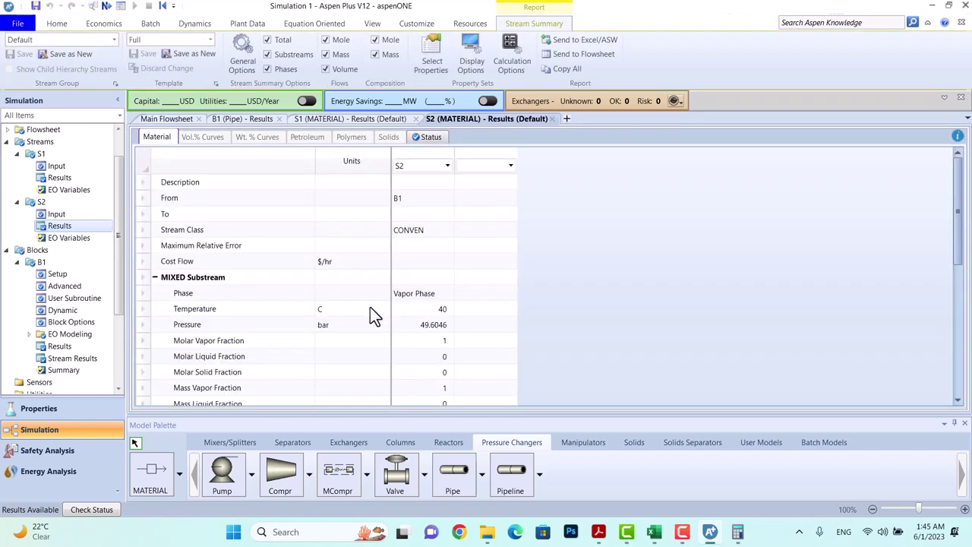
pyautogui.scroll(-1, 300, 335)
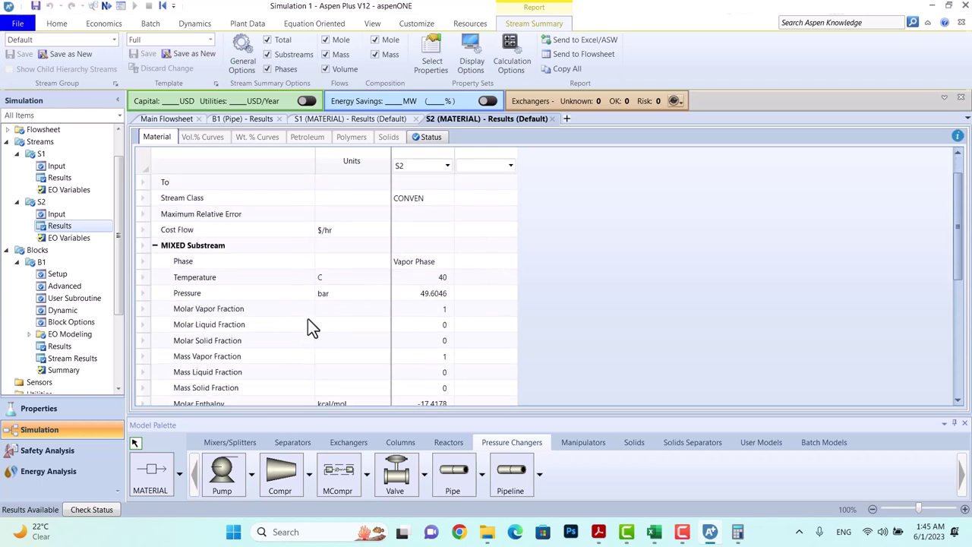
pyautogui.scroll(-3, 310, 319)
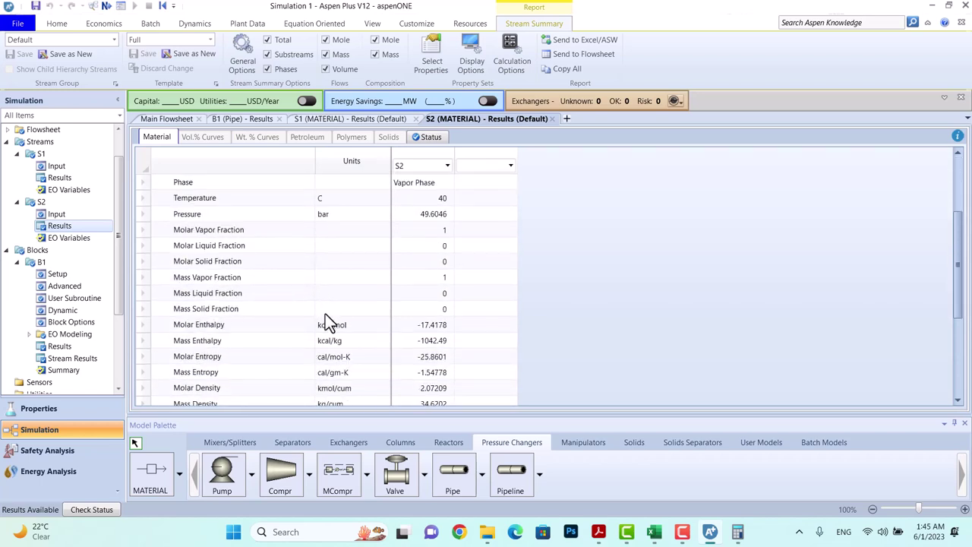
pyautogui.scroll(-5, 331, 317)
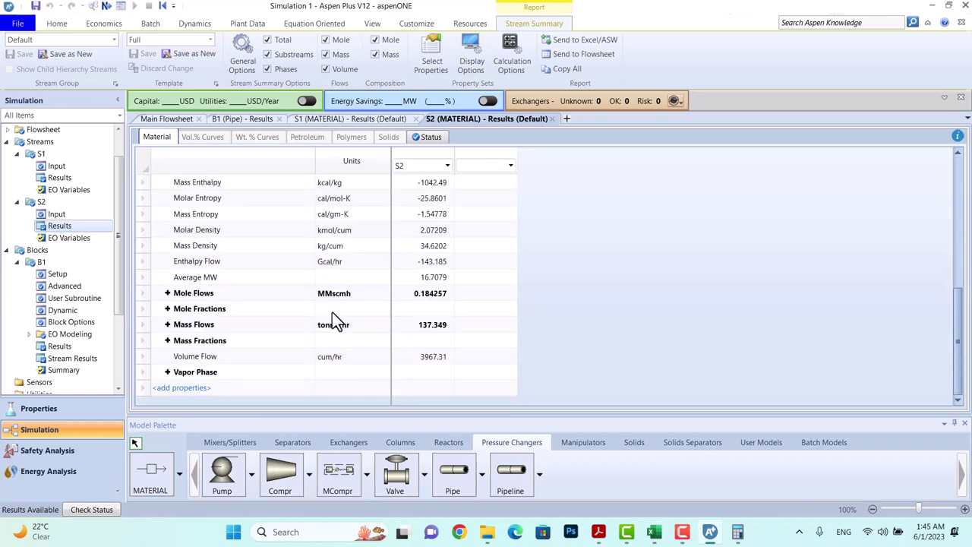
pyautogui.scroll(1, 332, 317)
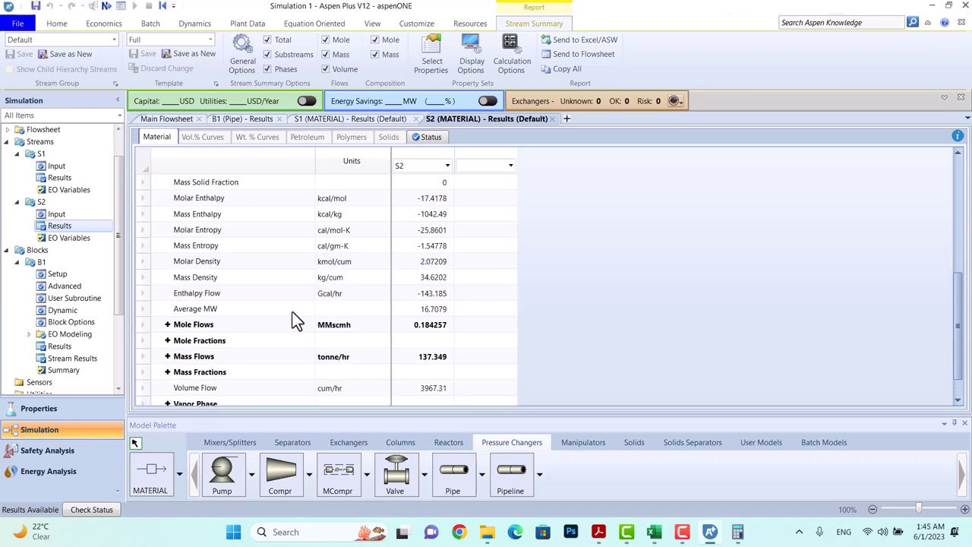
pyautogui.click(382, 276)
pyautogui.click(385, 277)
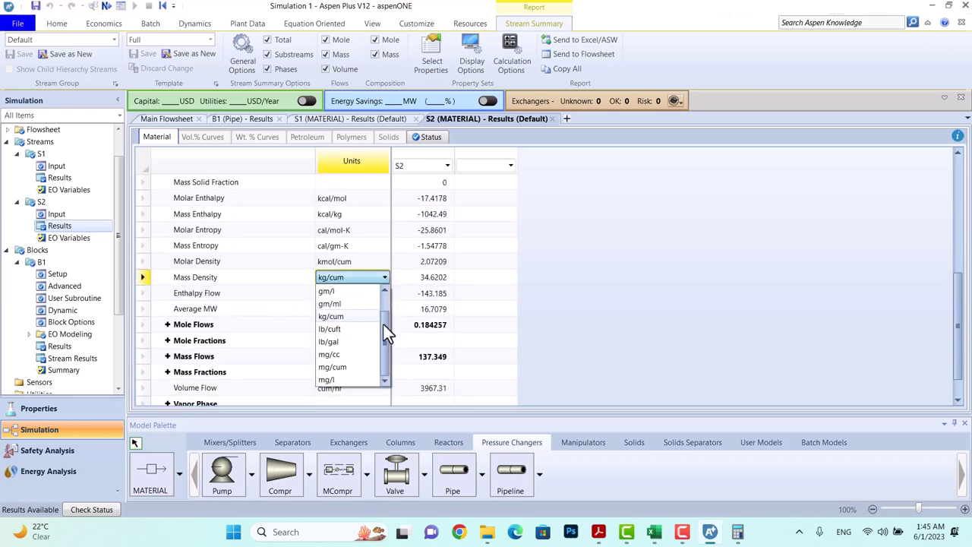
pyautogui.click(329, 379)
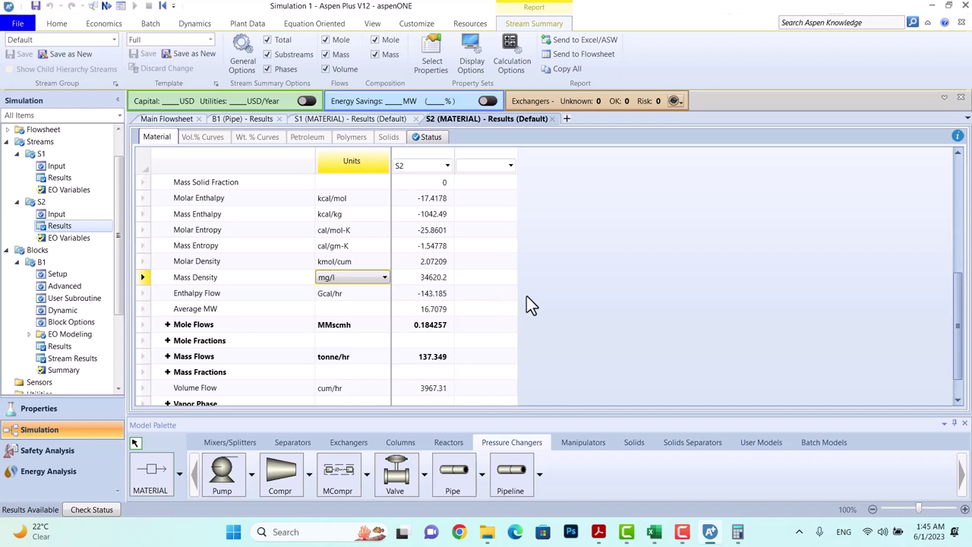
# - Multiply 20.03 × 20.03 by 34.62 in Calculator and compare the product with Trial 2's ρV² in the Excel line sizing sheet
pyautogui.click(736, 532)
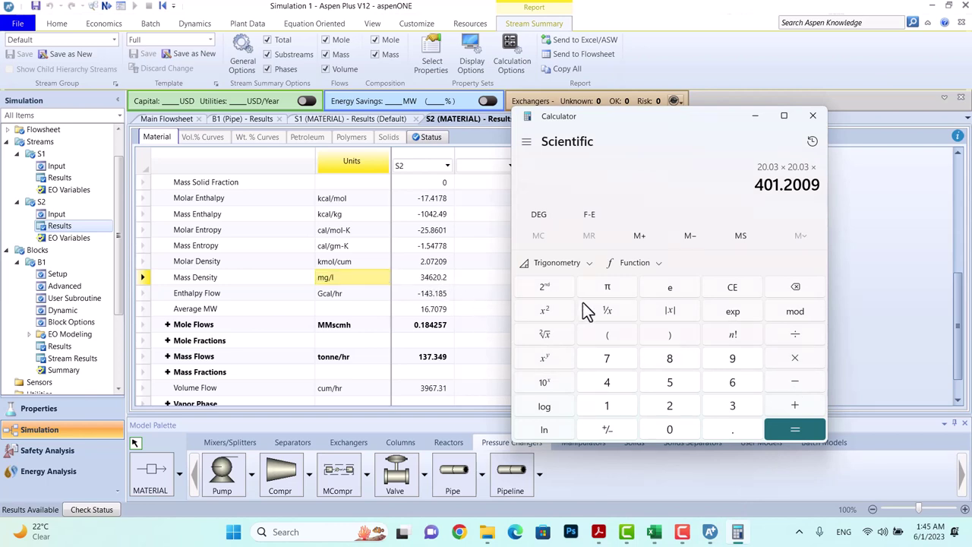
pyautogui.write('34')
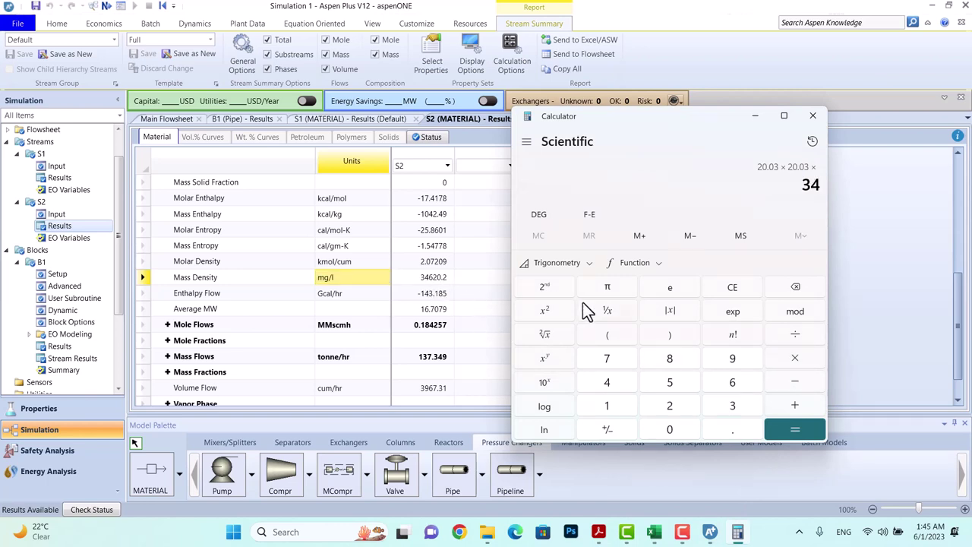
pyautogui.write('.62')
pyautogui.press('Return')
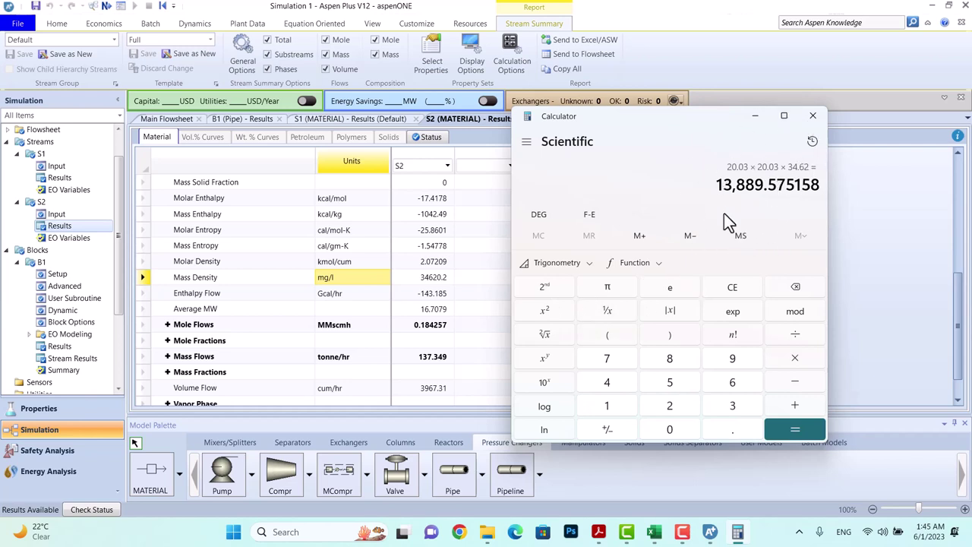
pyautogui.click(656, 534)
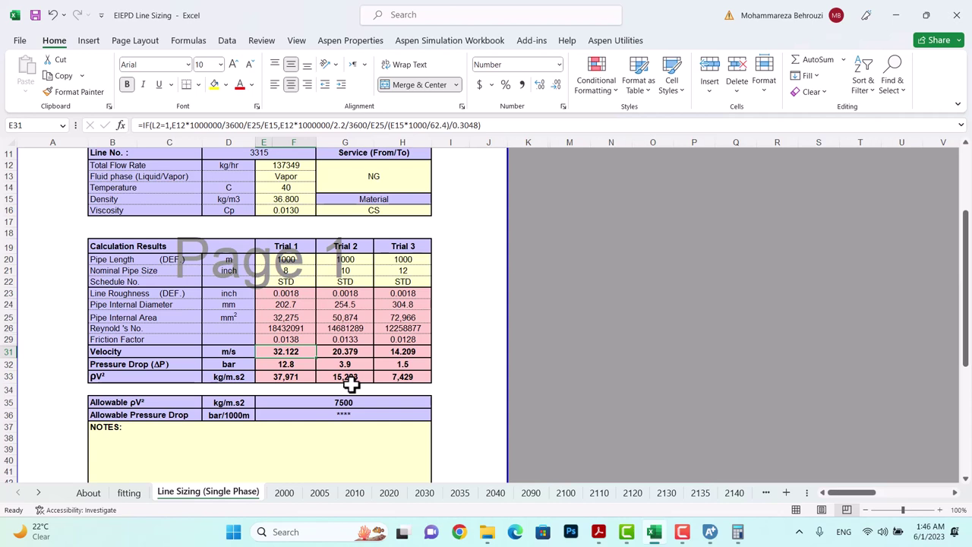
# - Switch back to Aspen Plus and close the S2, S1 and B1 results views, leaving the main flowsheet
pyautogui.click(711, 534)
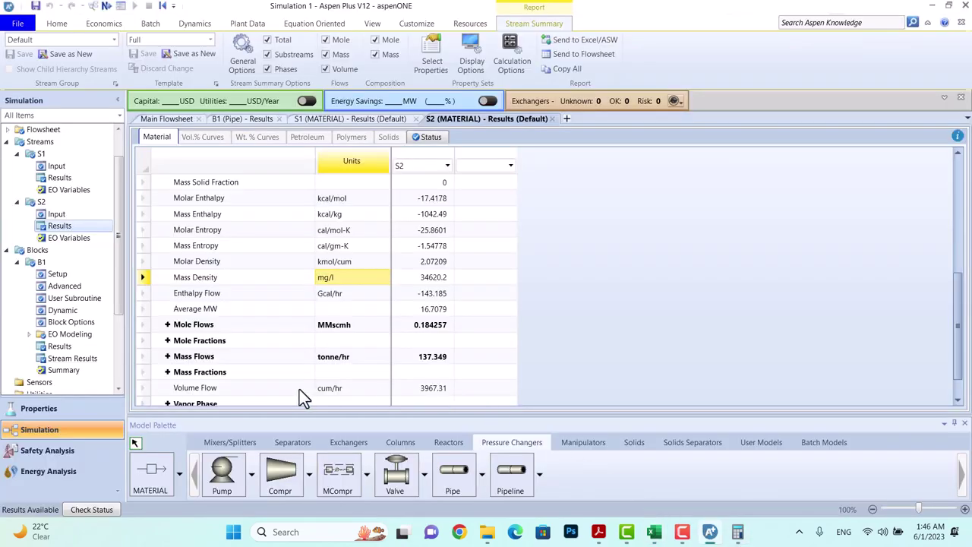
pyautogui.scroll(3, 284, 339)
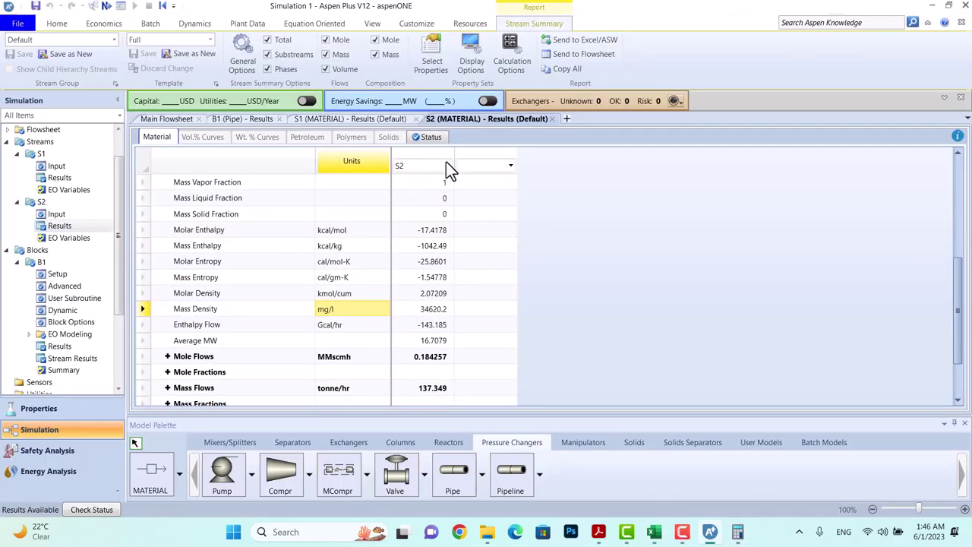
pyautogui.scroll(2, 554, 123)
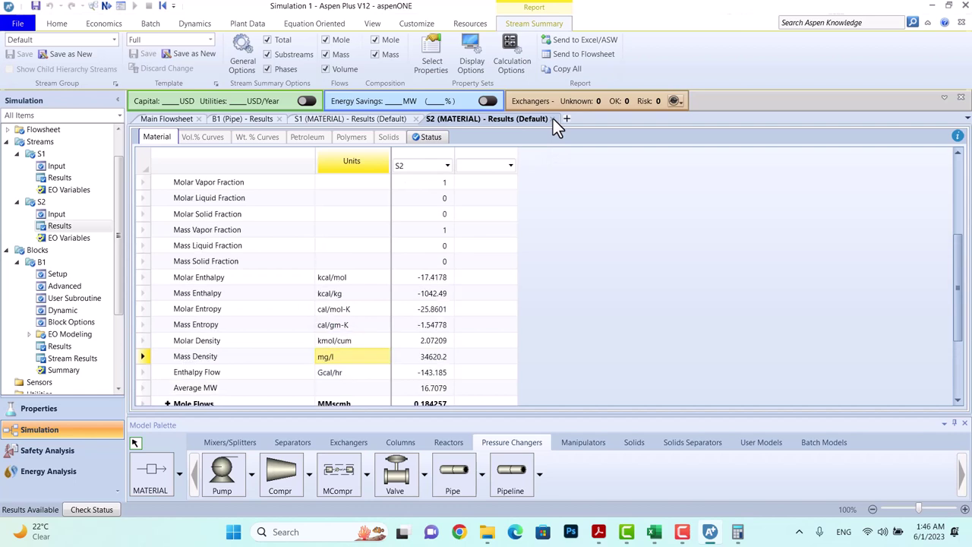
pyautogui.click(417, 119)
pyautogui.click(417, 118)
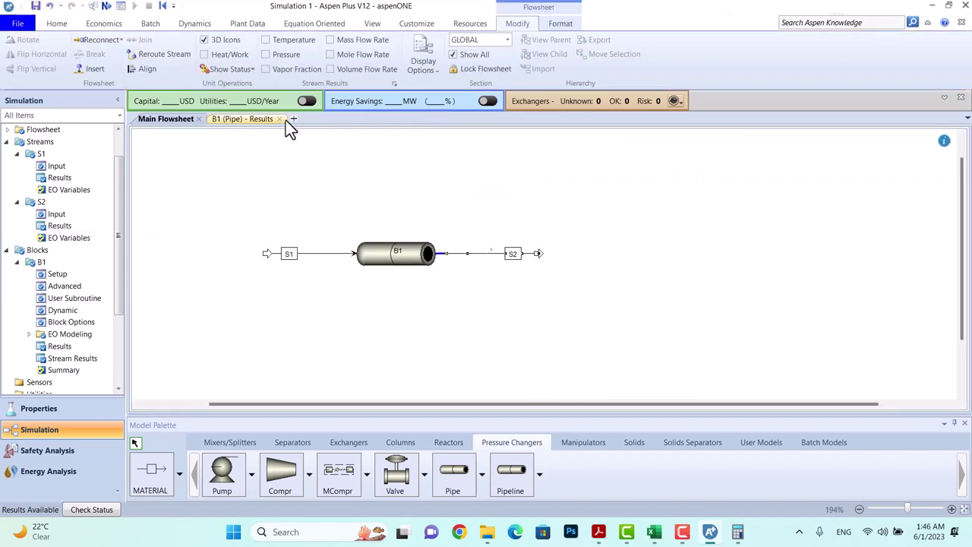
pyautogui.click(280, 119)
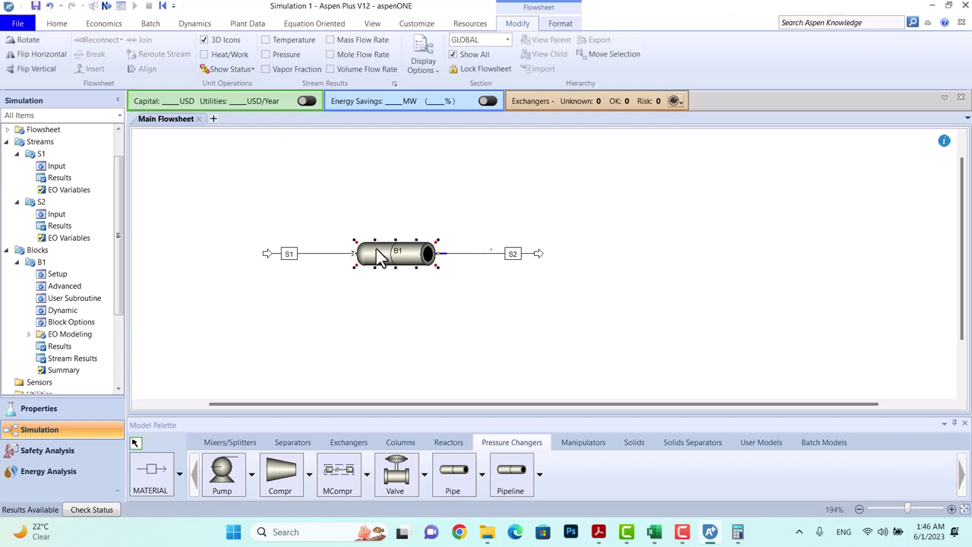
# - Set pipe B1's nominal diameter to 12-IN and run the simulation
pyautogui.doubleClick(399, 257)
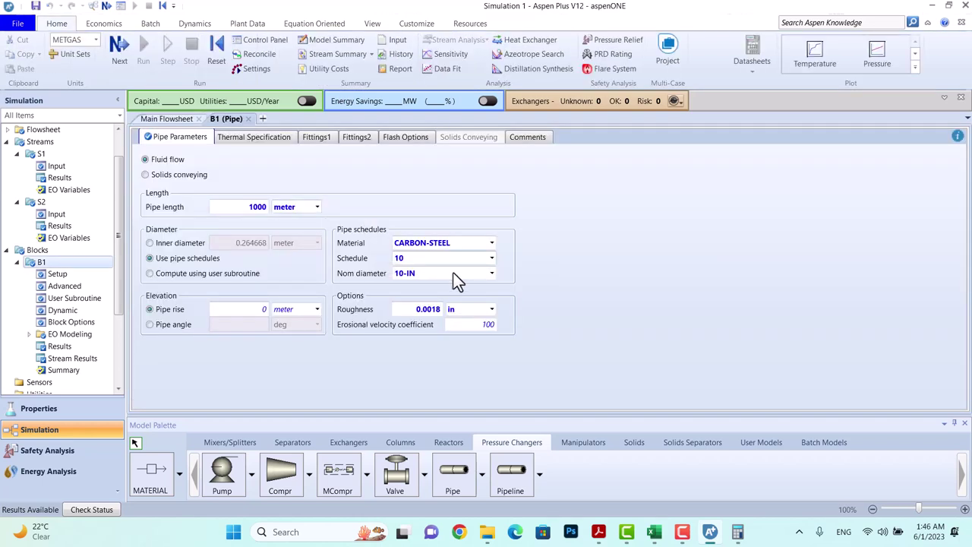
pyautogui.click(492, 274)
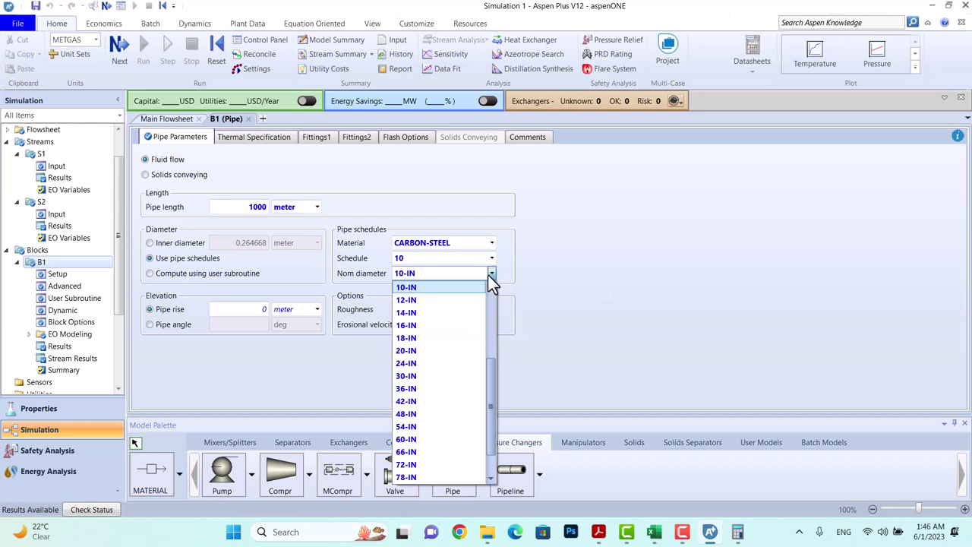
pyautogui.click(449, 301)
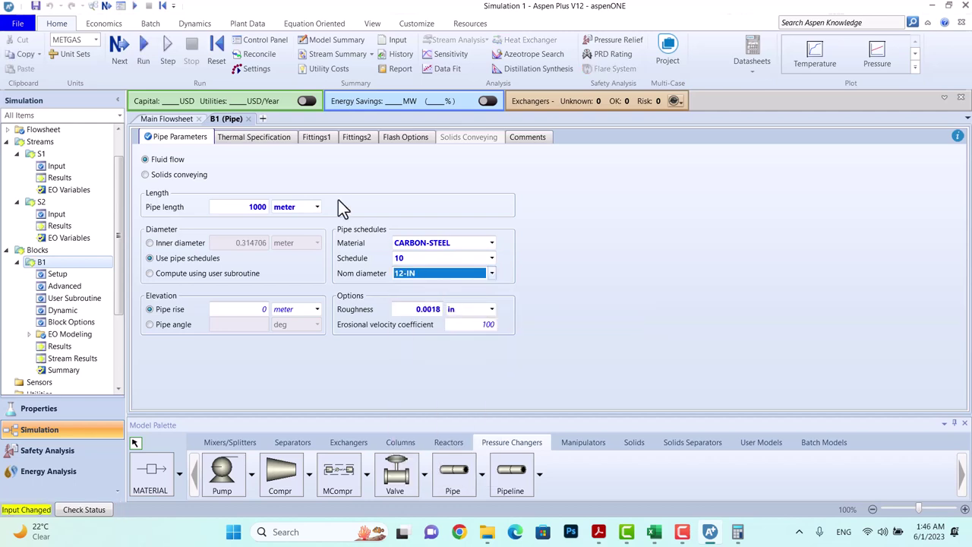
pyautogui.click(127, 50)
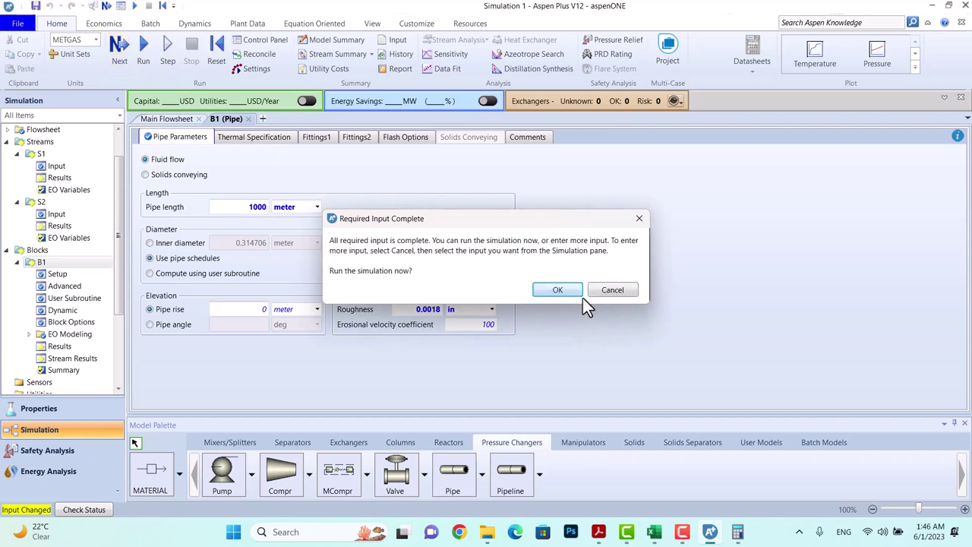
pyautogui.click(574, 293)
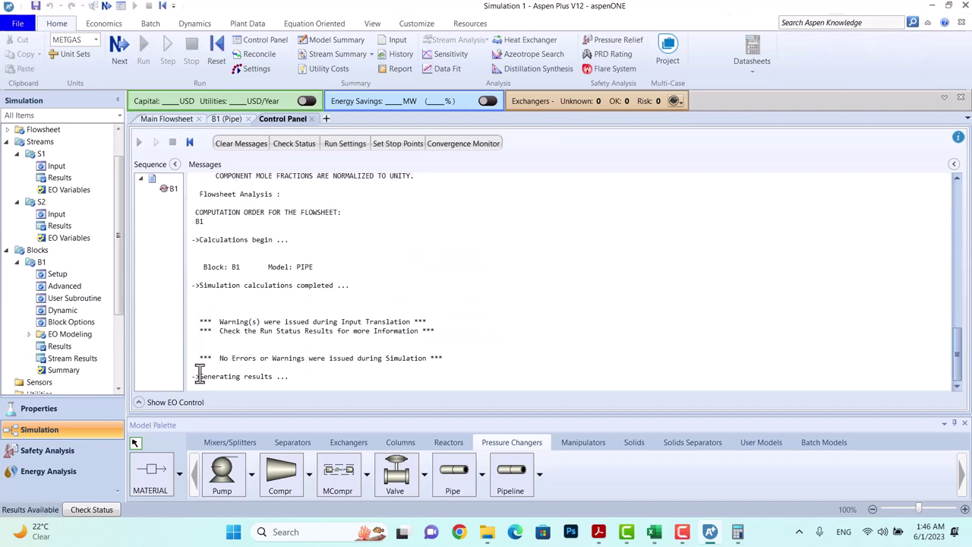
# - View pipe B1's stream results, and close the stream results, run messages and pipe setup views
pyautogui.doubleClick(93, 359)
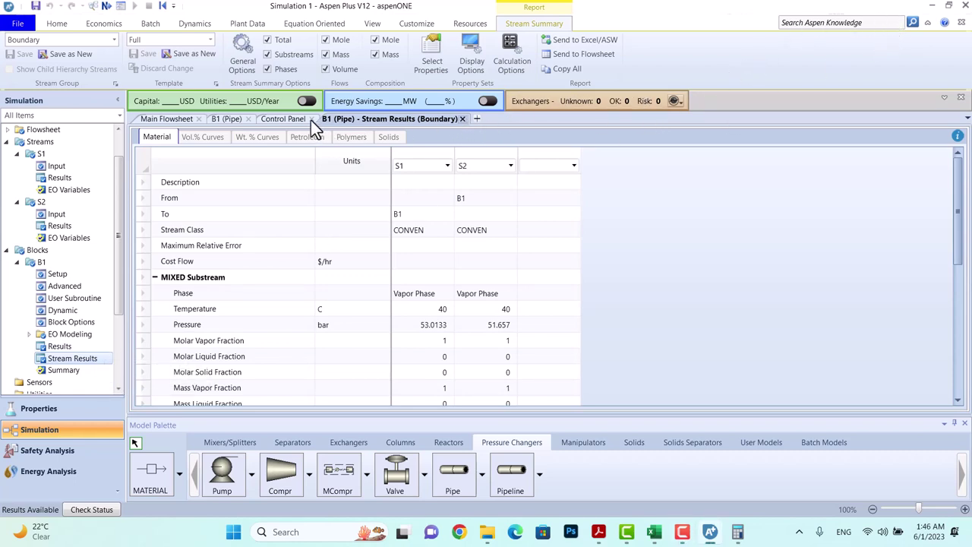
pyautogui.press('F5')
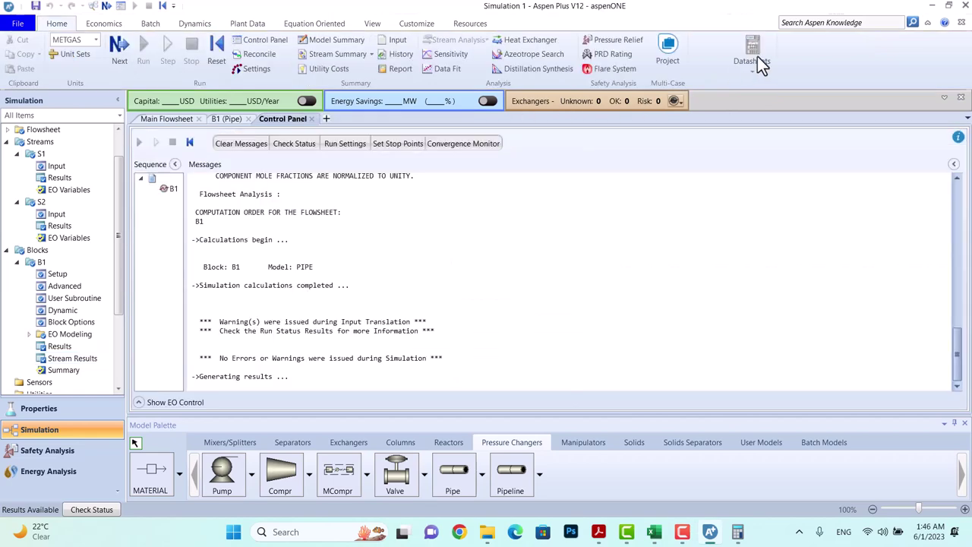
pyautogui.click(312, 119)
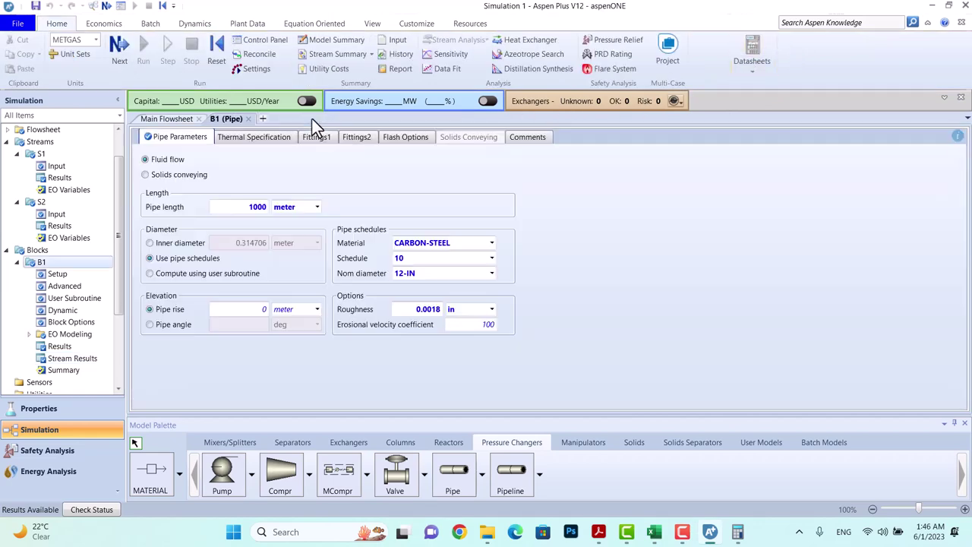
pyautogui.click(248, 118)
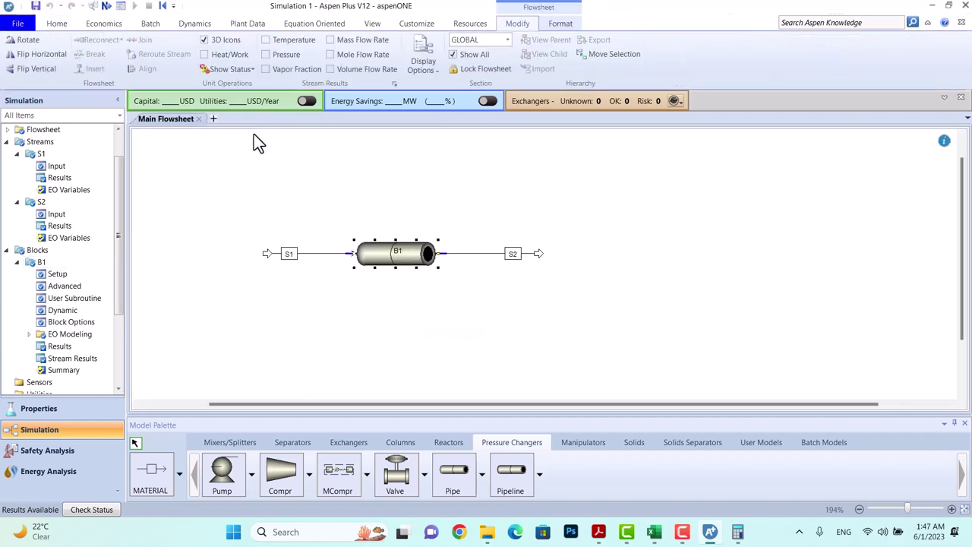
# - Open pipe B1's results summary and compare its total pressure drop with Trial 3 in the Excel line sizing sheet
pyautogui.doubleClick(387, 254)
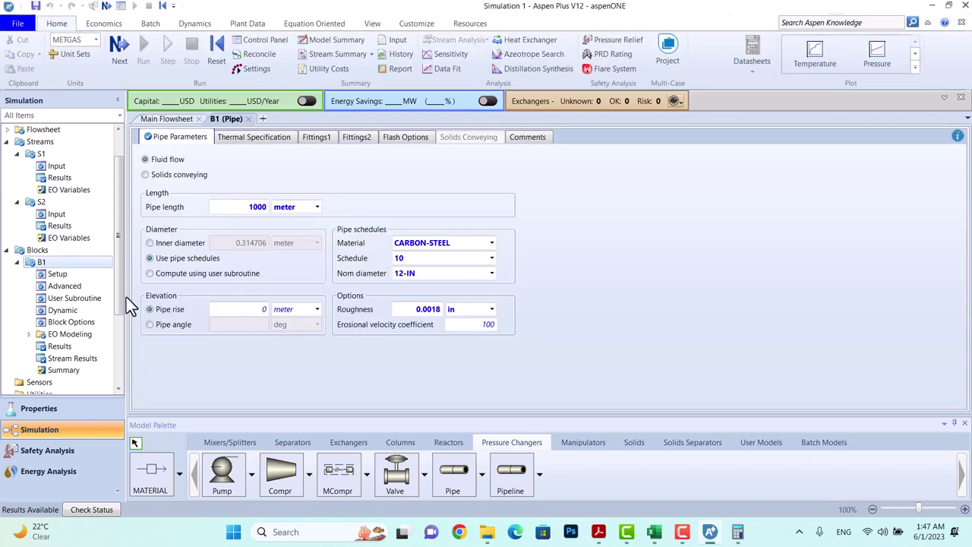
pyautogui.click(76, 358)
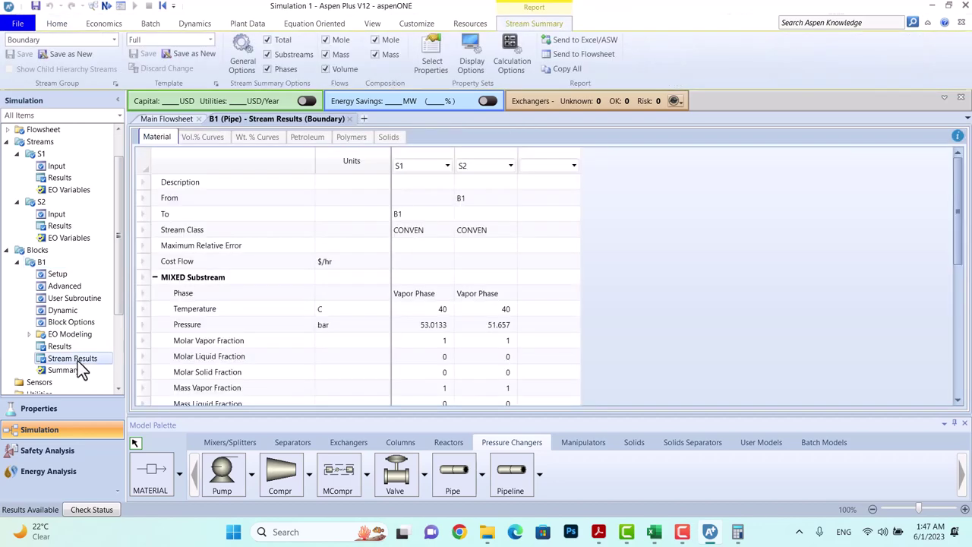
pyautogui.click(73, 347)
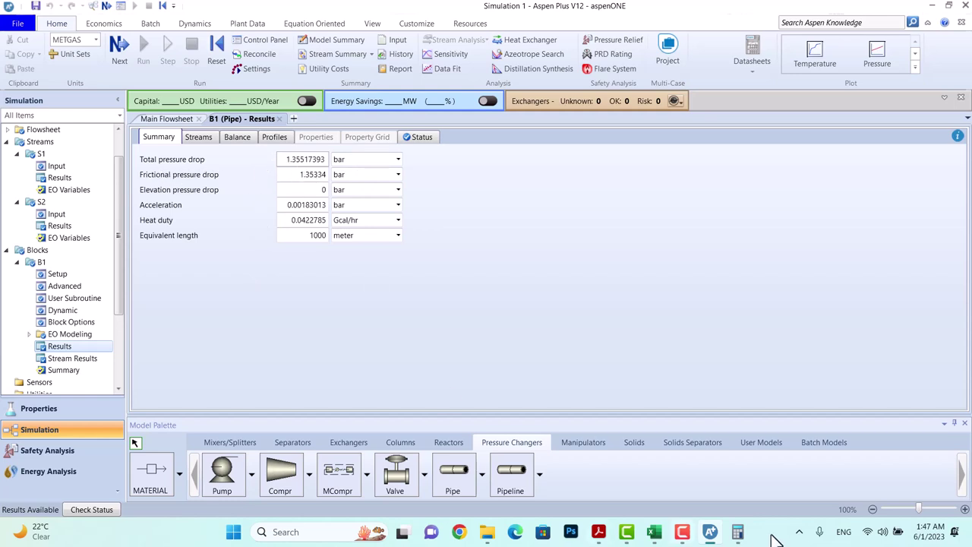
pyautogui.click(653, 530)
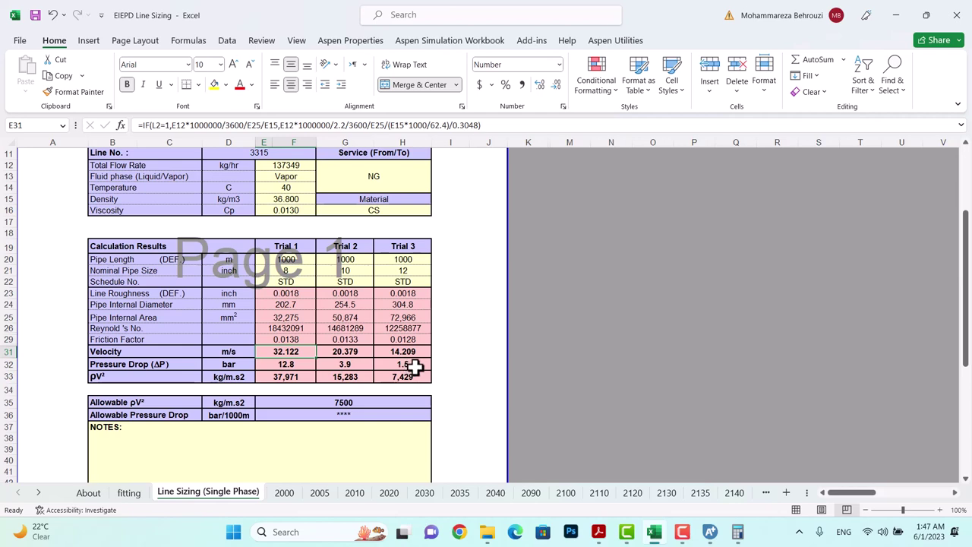
pyautogui.click(655, 533)
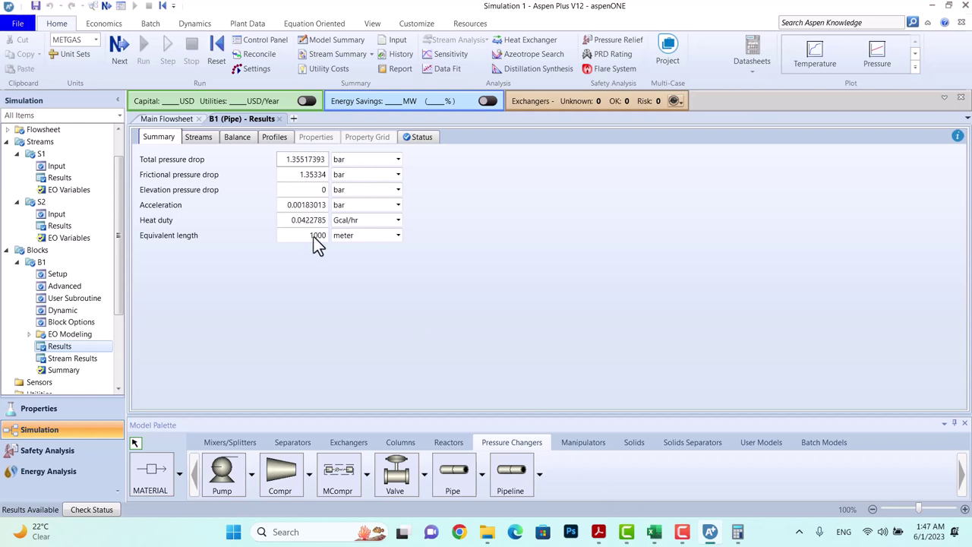
# - Show B1's inlet and outlet stream results and compare the mixture velocity with Trial 3's velocity in the Excel sheet
pyautogui.click(205, 144)
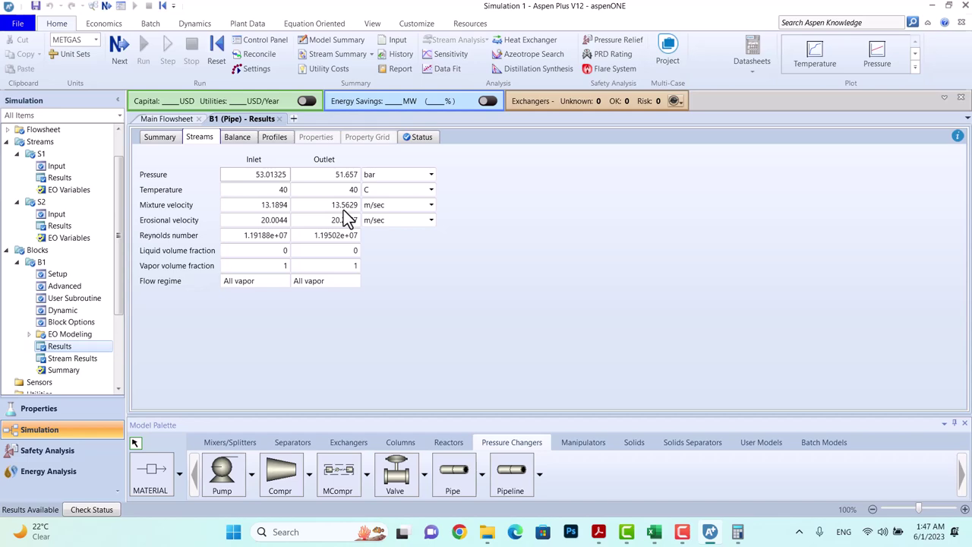
pyautogui.click(654, 531)
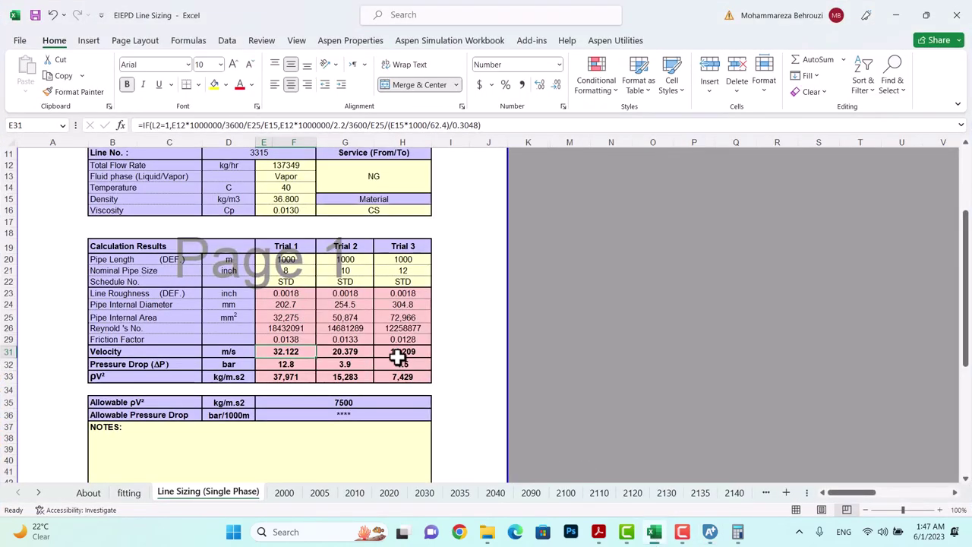
pyautogui.click(655, 533)
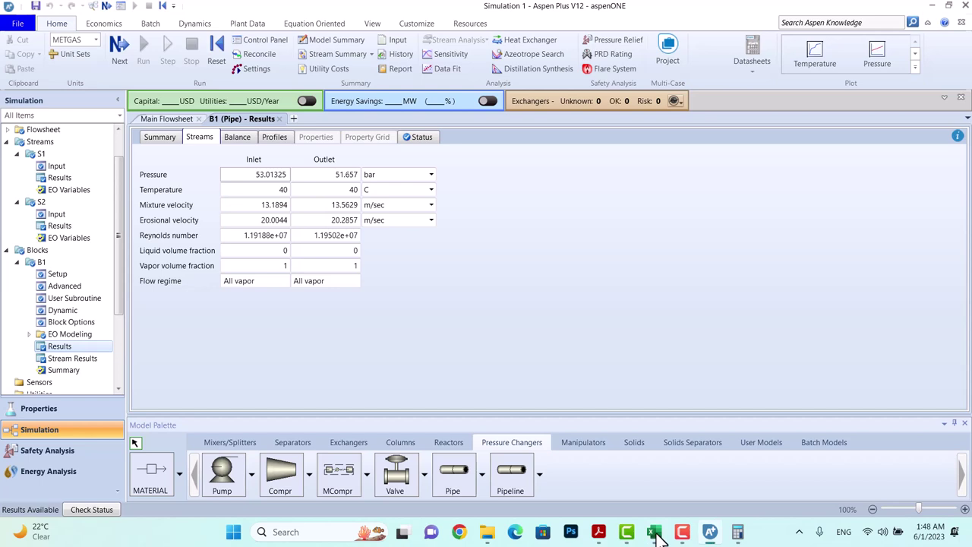
# - Clear Calculator and multiply B1's outlet mixture velocity, 13.56, by itself, leaving the product ready for a further multiplication
pyautogui.click(737, 533)
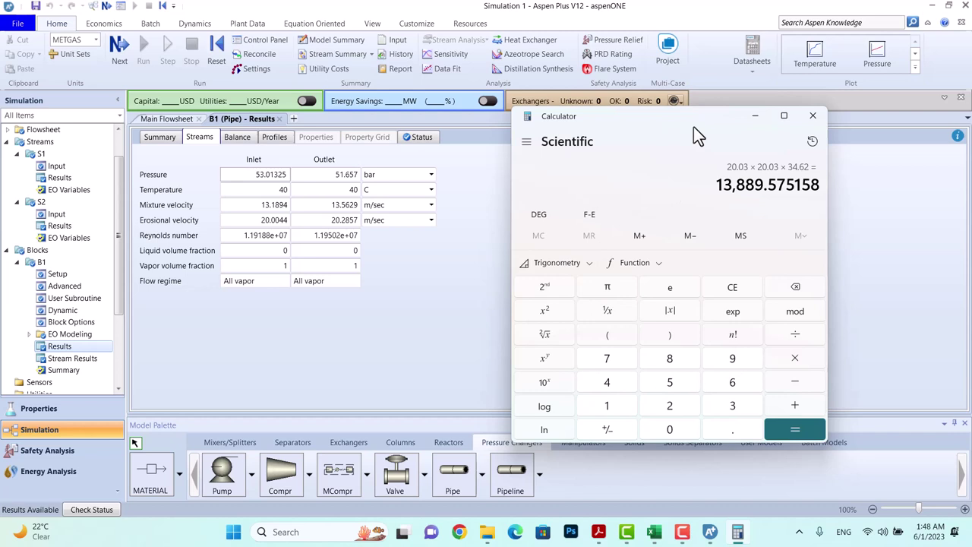
pyautogui.press('Escape')
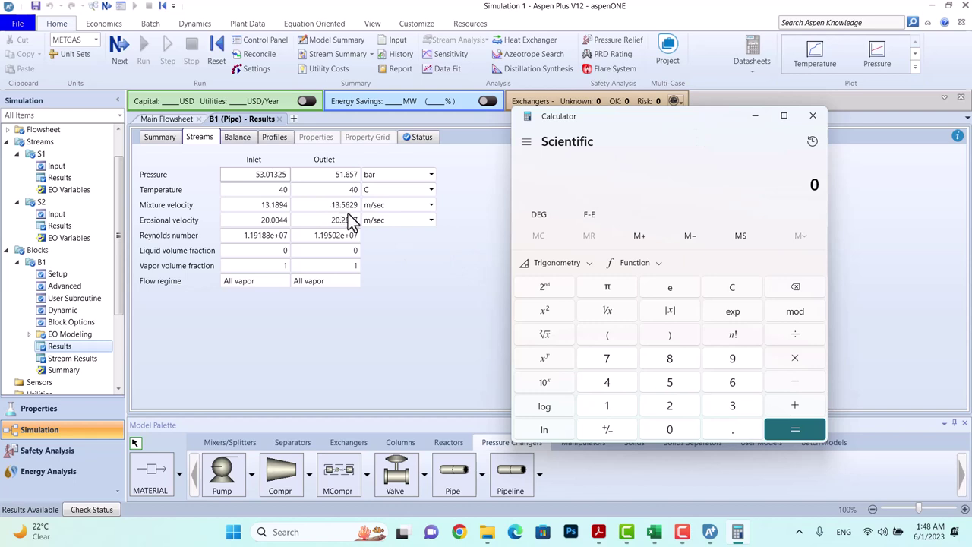
pyautogui.write('13.56')
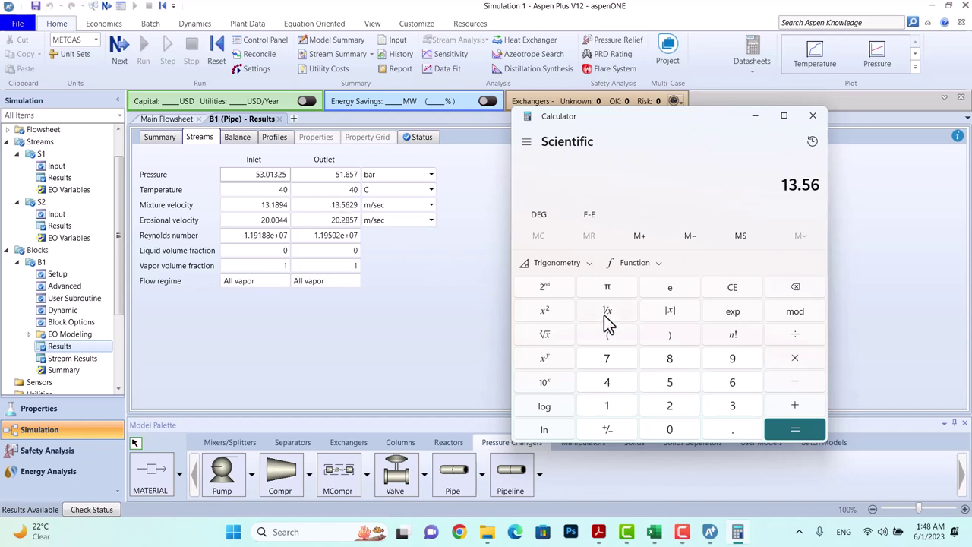
pyautogui.press('*')
pyautogui.write('13.56 ×')
pyautogui.press('Return')
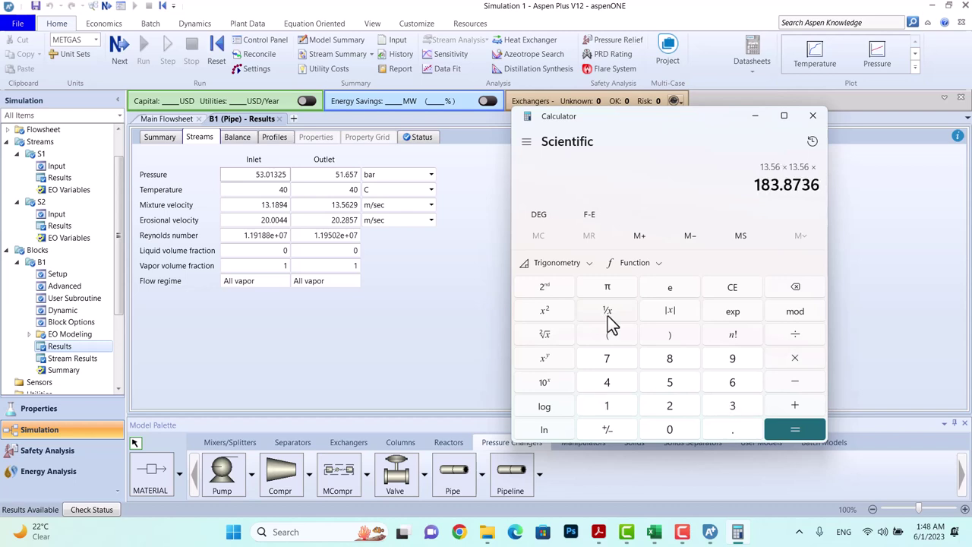
# - Open stream S2 from the main flowsheet and find the mass density in its results
pyautogui.click(157, 121)
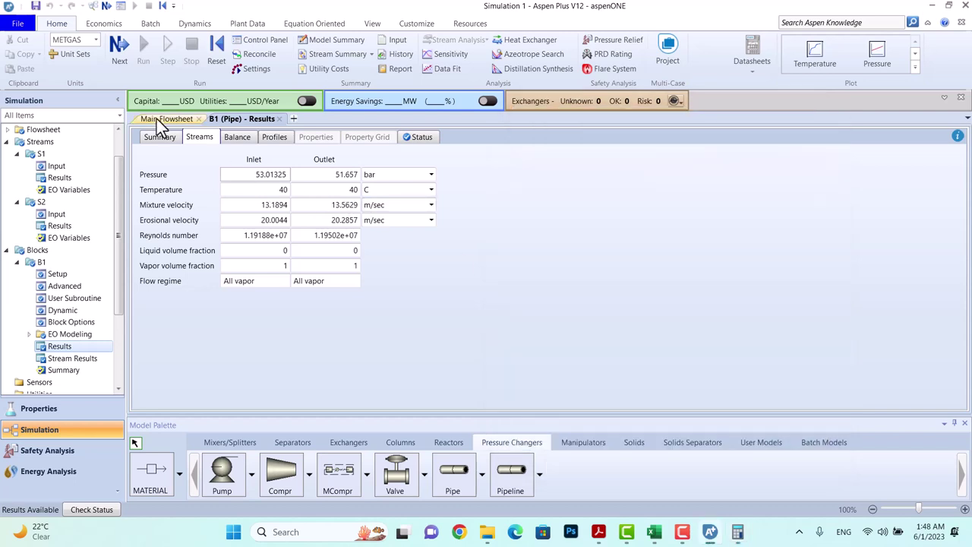
pyautogui.click(160, 122)
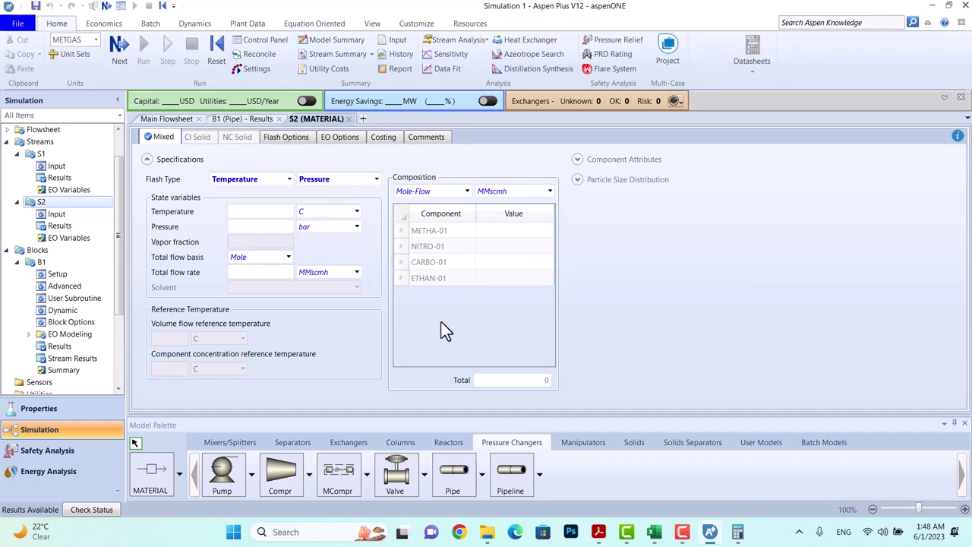
pyautogui.click(74, 225)
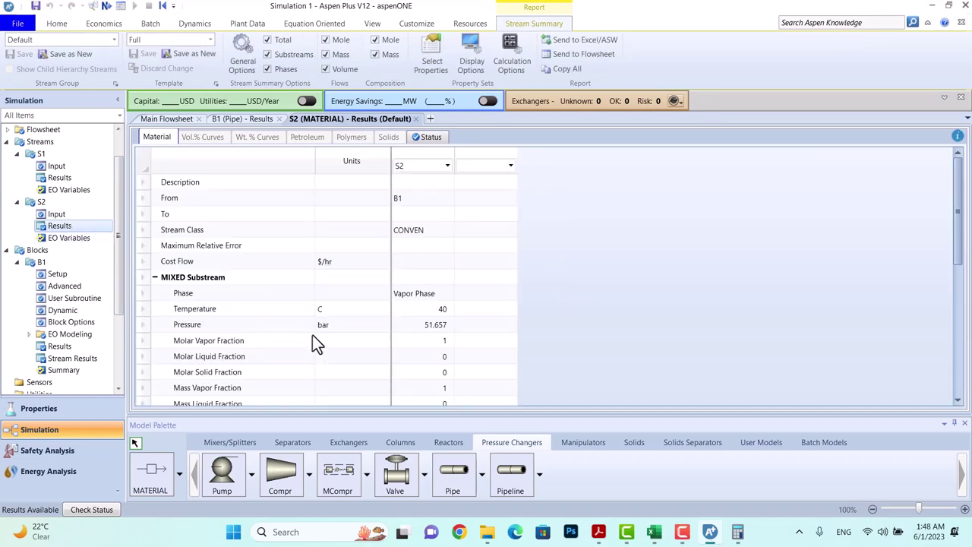
pyautogui.scroll(-5, 323, 334)
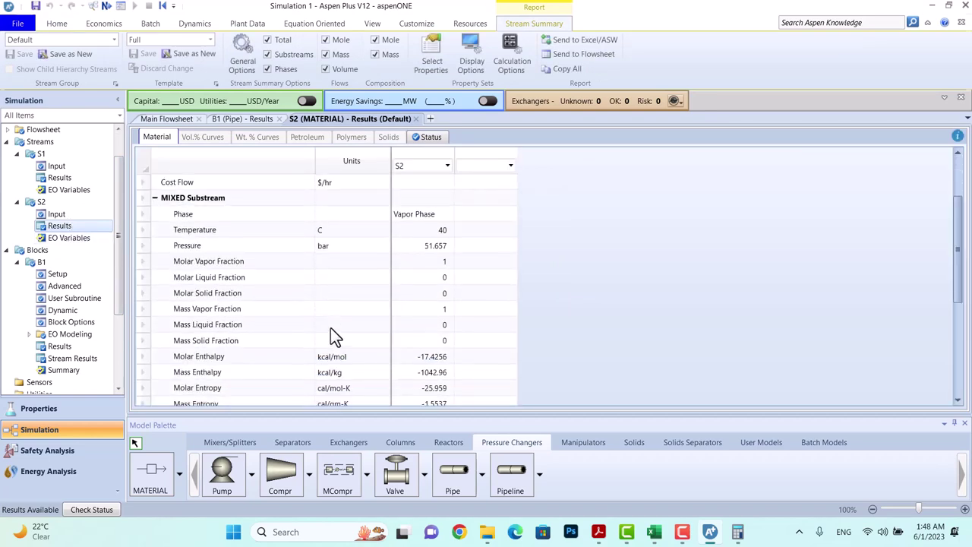
pyautogui.scroll(-9, 332, 328)
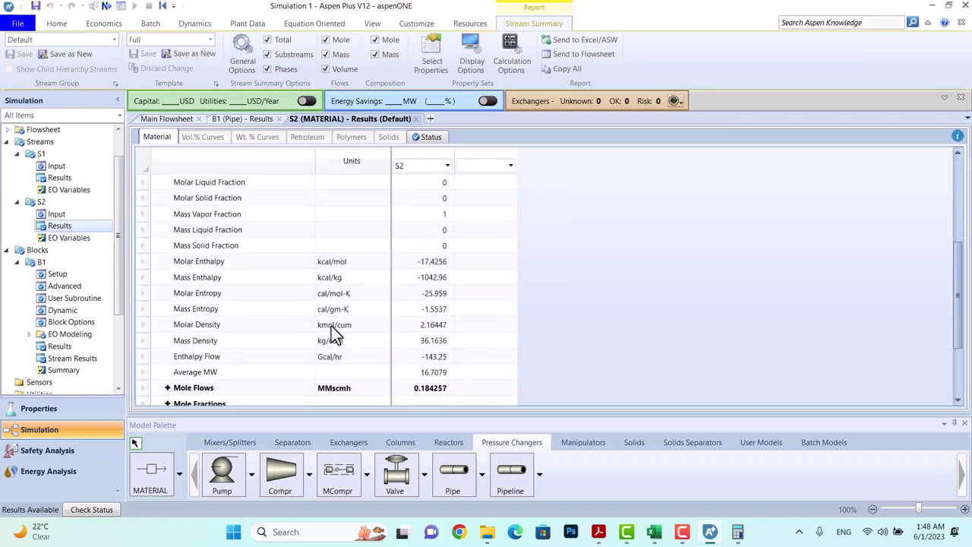
pyautogui.scroll(-1, 336, 333)
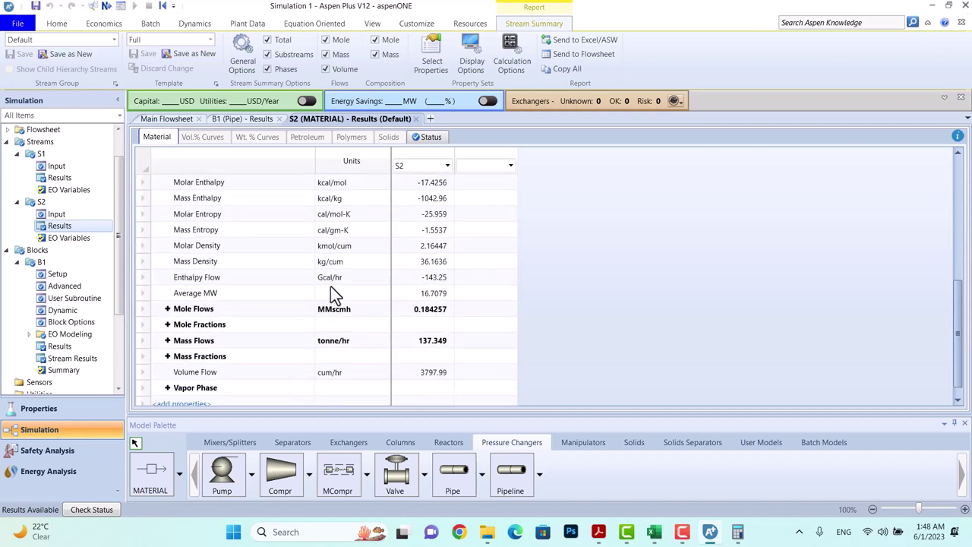
# - Change the unit of S2's mass density to mg/l and select its value
pyautogui.click(377, 262)
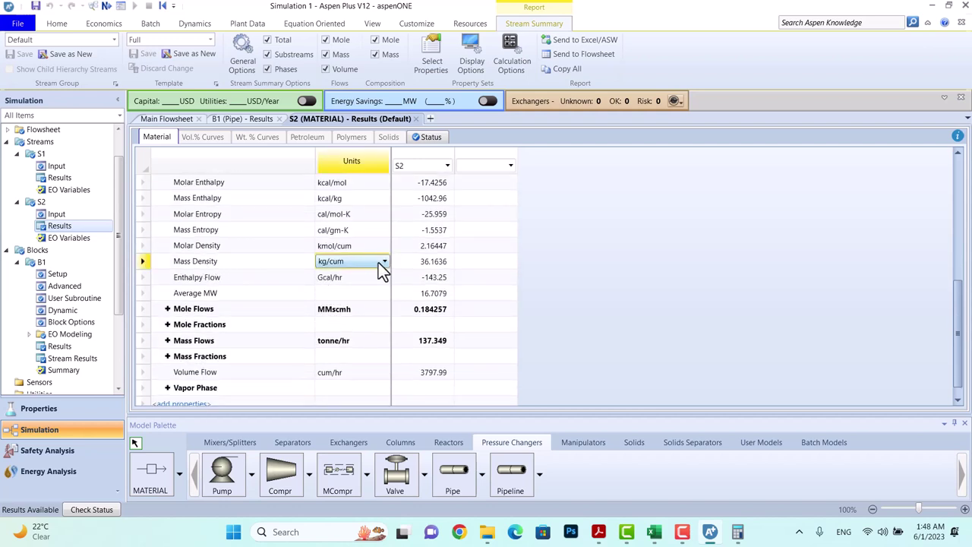
pyautogui.click(382, 263)
pyautogui.click(368, 363)
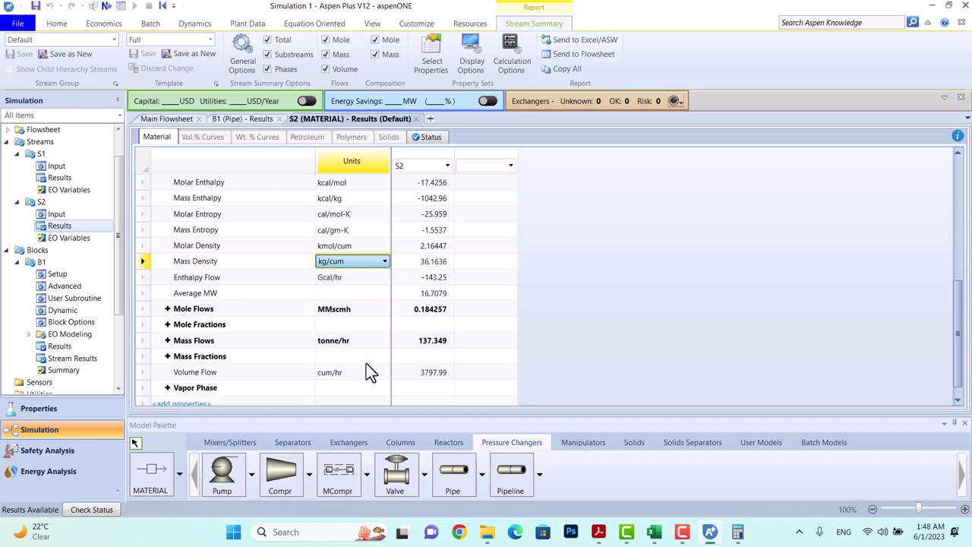
pyautogui.click(446, 262)
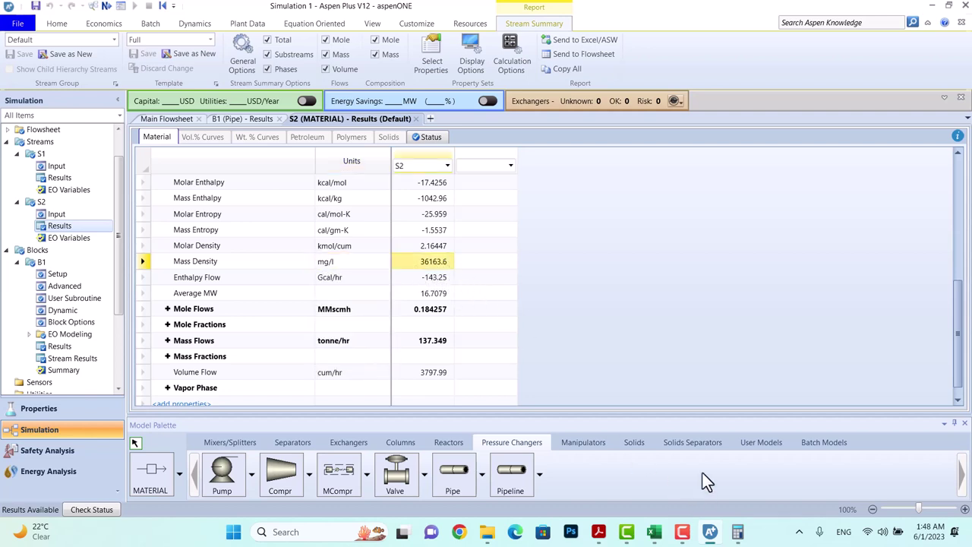
# - Switch to Calculator and multiply the squared velocity by S2's mass density, 36.163, to get ρV²
pyautogui.click(737, 532)
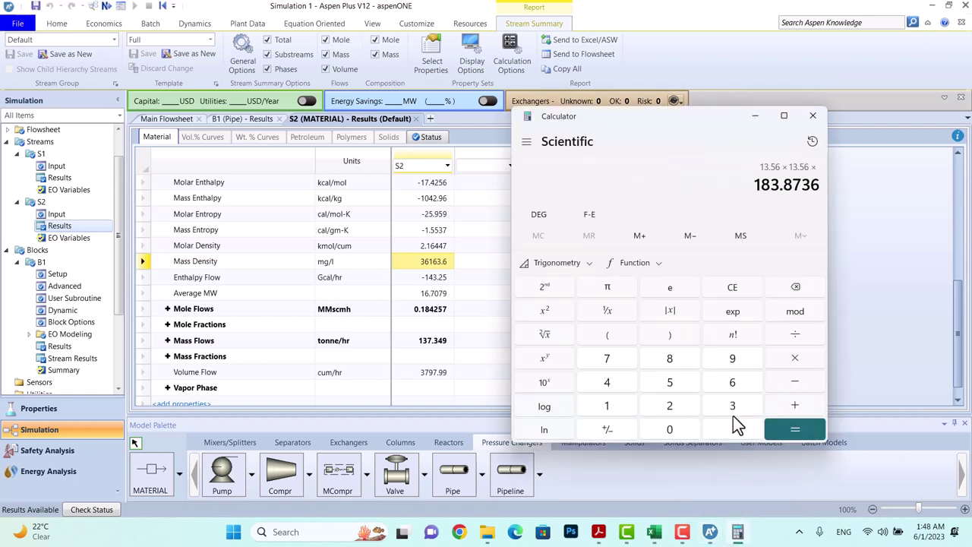
pyautogui.write('36')
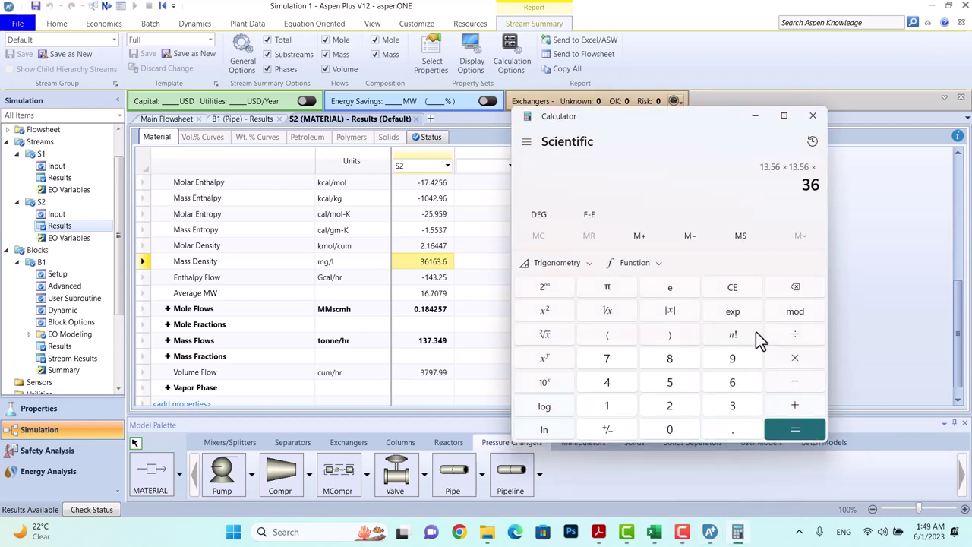
pyautogui.write('.163')
pyautogui.press('Return')
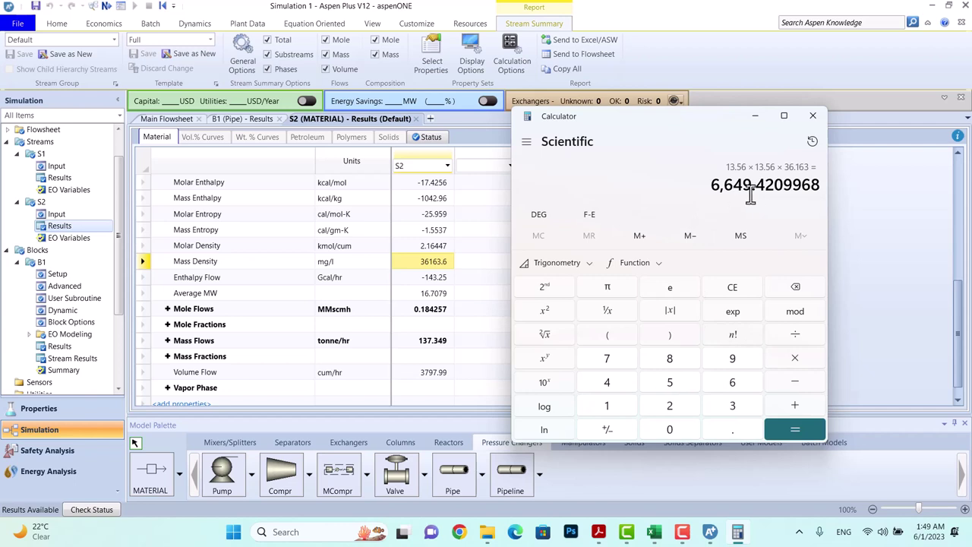
# - Compare the calculated ρV² with Trial 3's ρV² in the Excel line sizing sheet and return to Aspen Plus
pyautogui.click(656, 533)
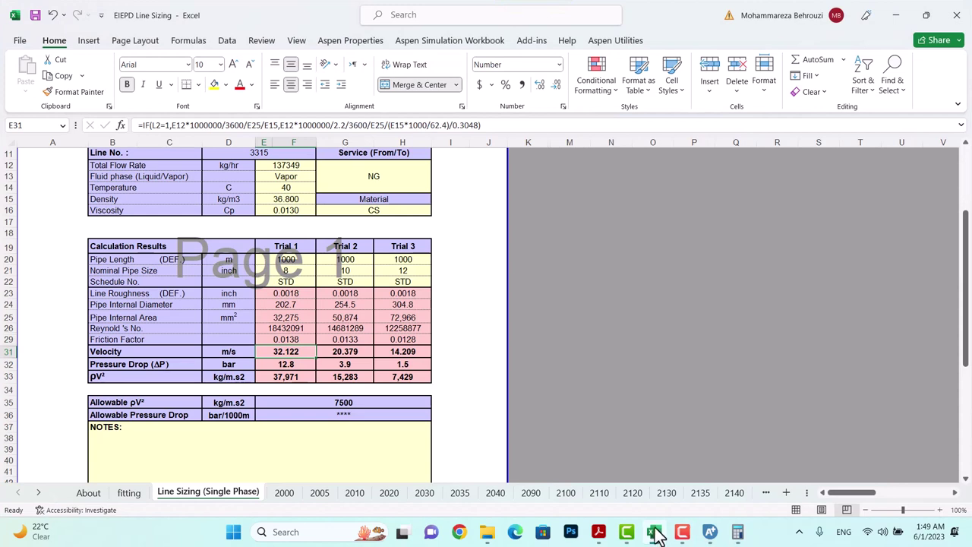
pyautogui.click(414, 380)
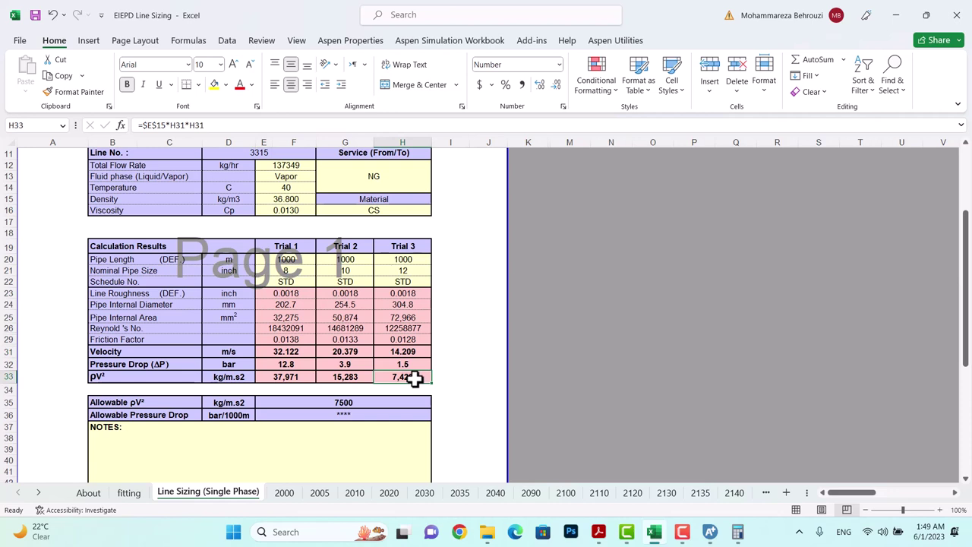
pyautogui.click(710, 531)
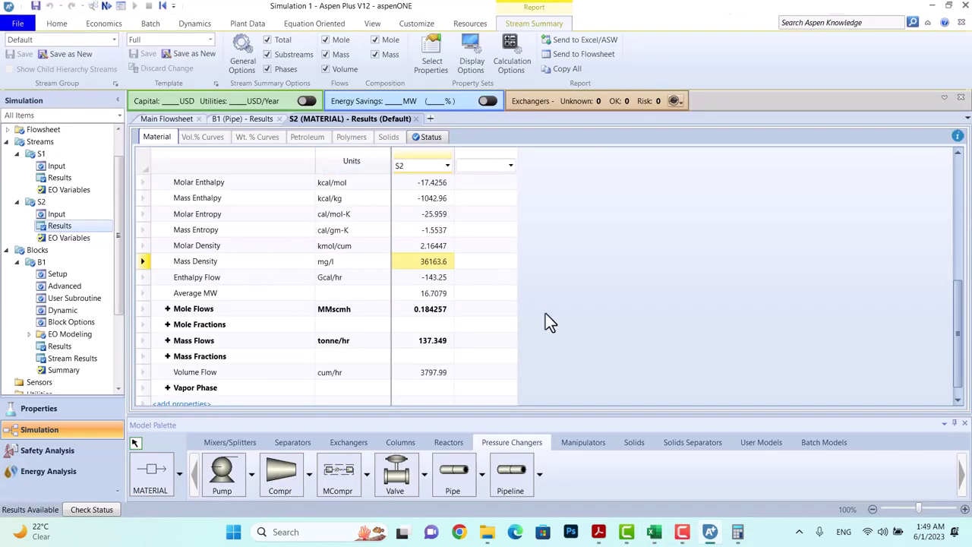
# - Review B1's stream velocities and pressure drop summary against the calculated ρV² and Excel sheet, and close the S2 and B1 results
pyautogui.click(736, 533)
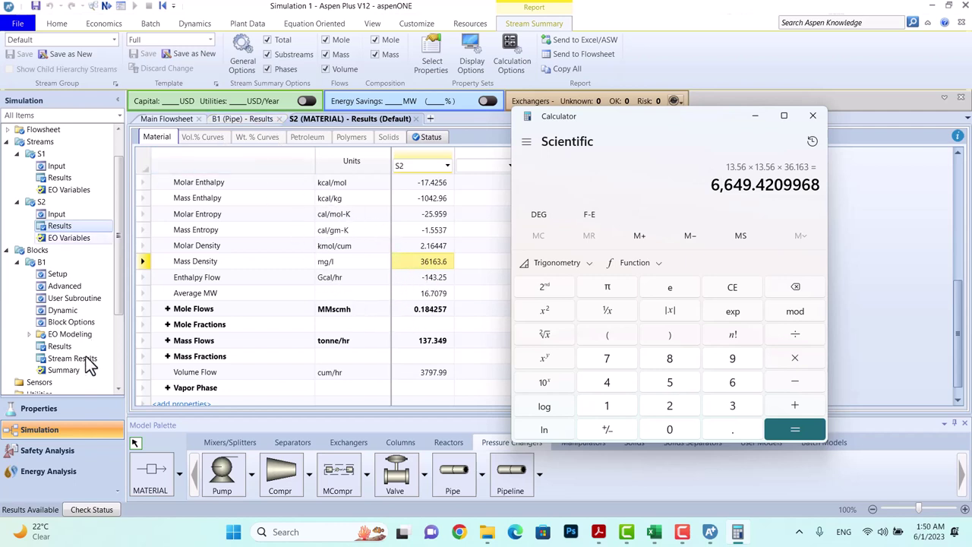
pyautogui.click(69, 357)
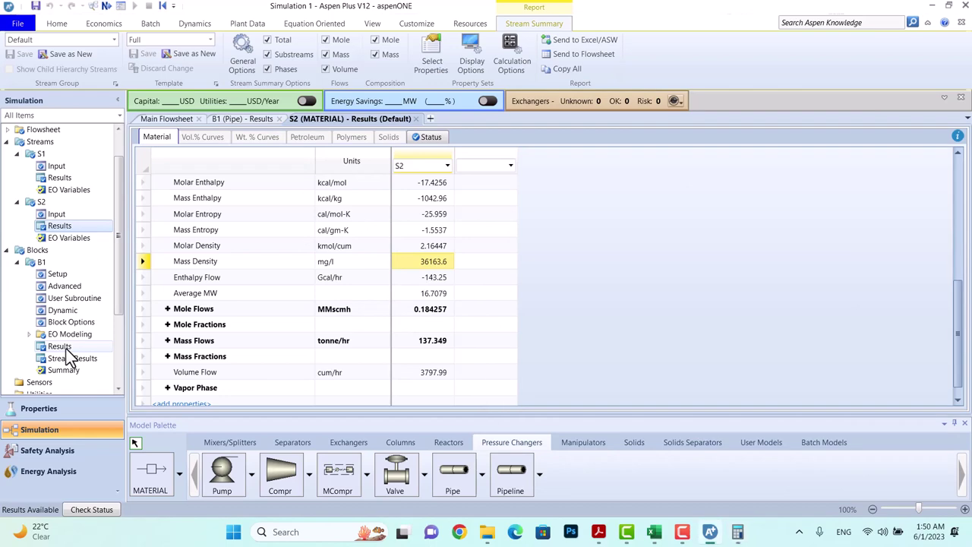
pyautogui.click(89, 346)
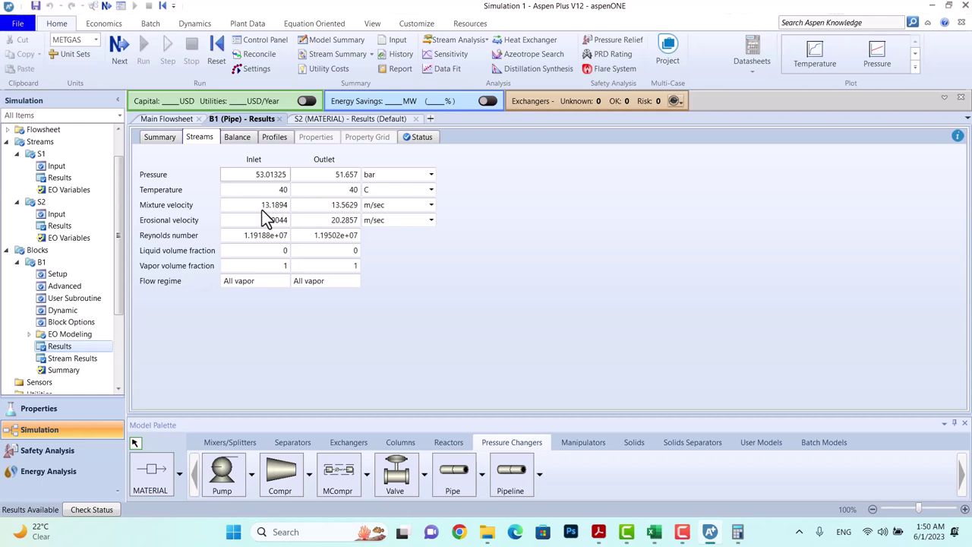
pyautogui.click(177, 140)
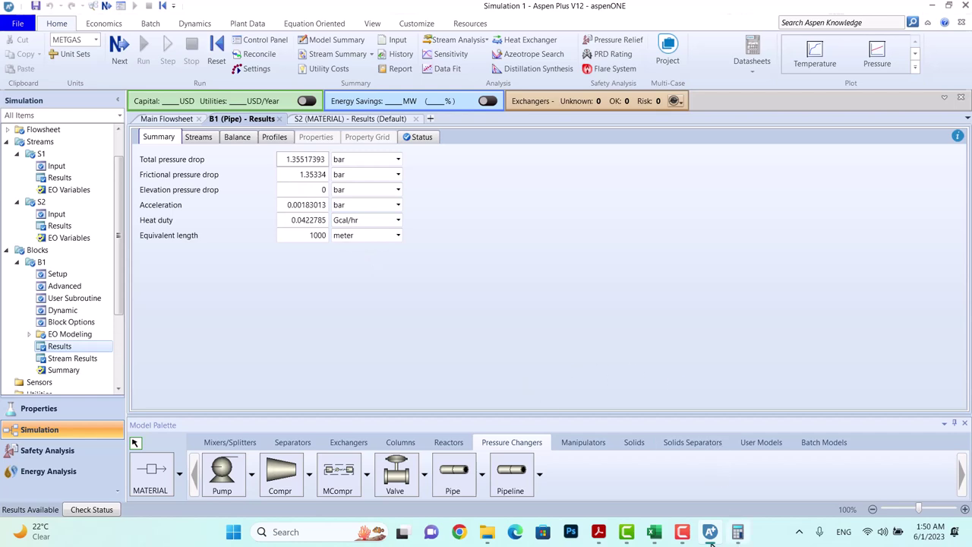
pyautogui.moveTo(710, 536)
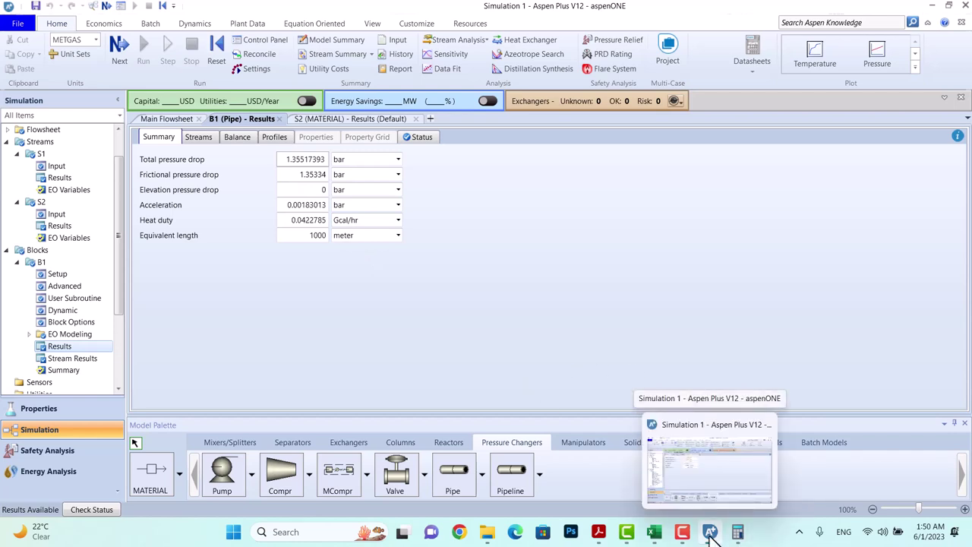
pyautogui.click(710, 531)
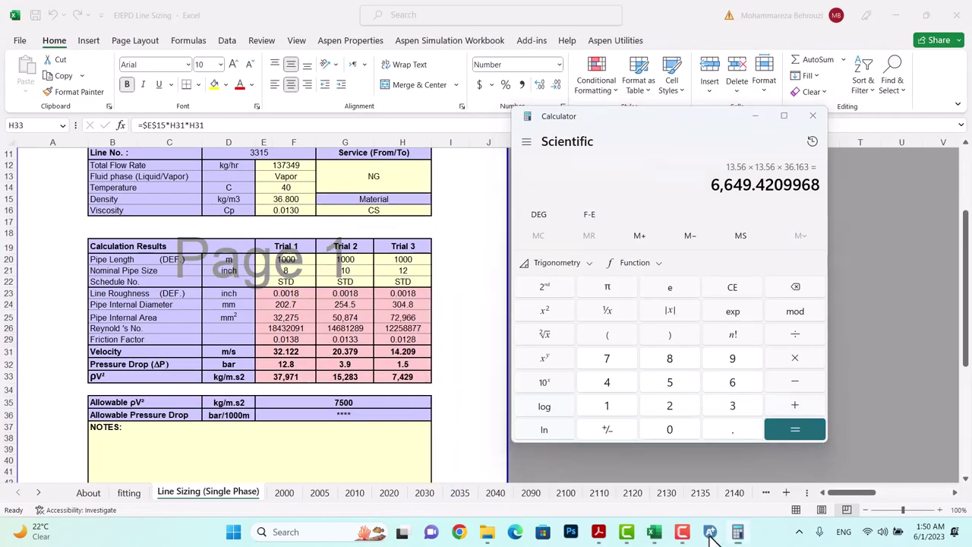
pyautogui.click(711, 532)
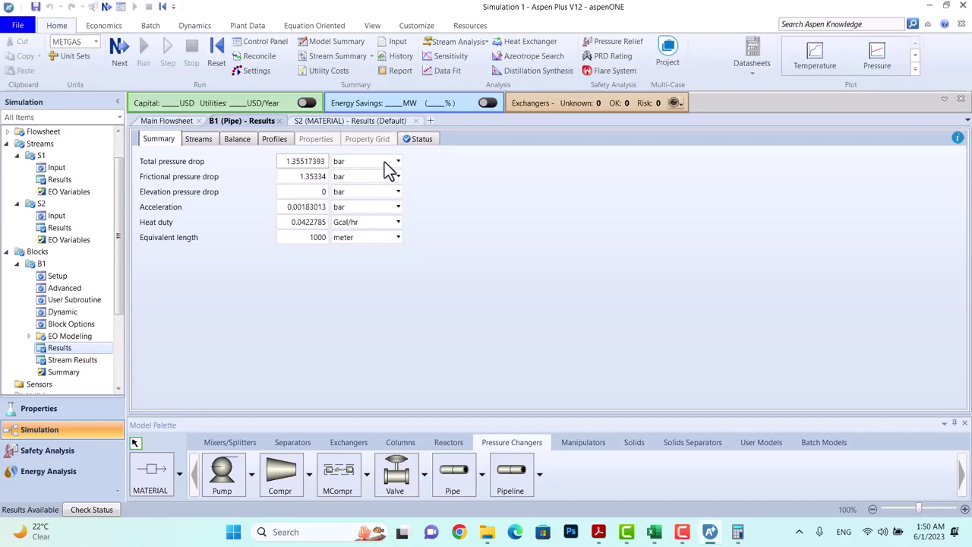
pyautogui.click(415, 120)
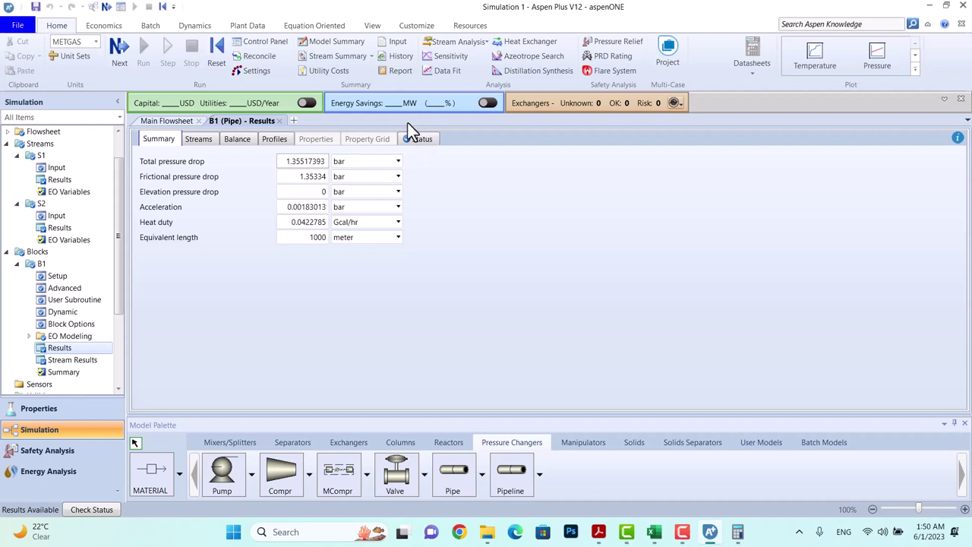
pyautogui.click(279, 120)
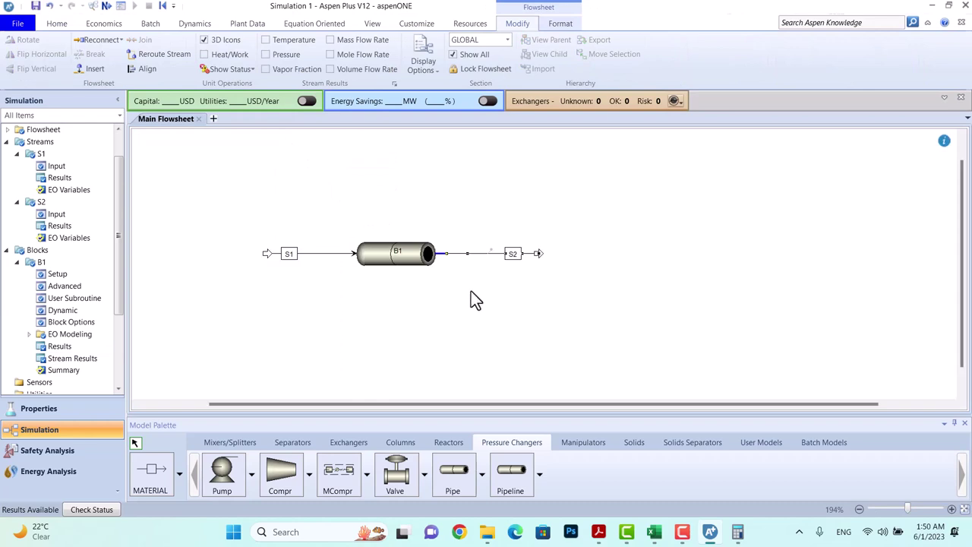
# - Set pipe B1's nominal diameter to the next size above 12-IN, giving a 0.3429 m inner diameter, and run the simulation
pyautogui.click(384, 253)
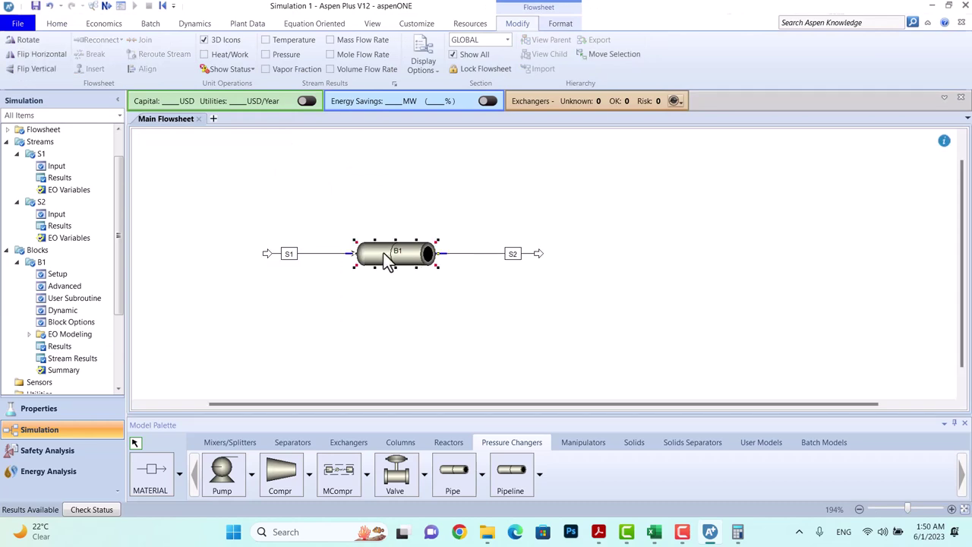
pyautogui.doubleClick(384, 253)
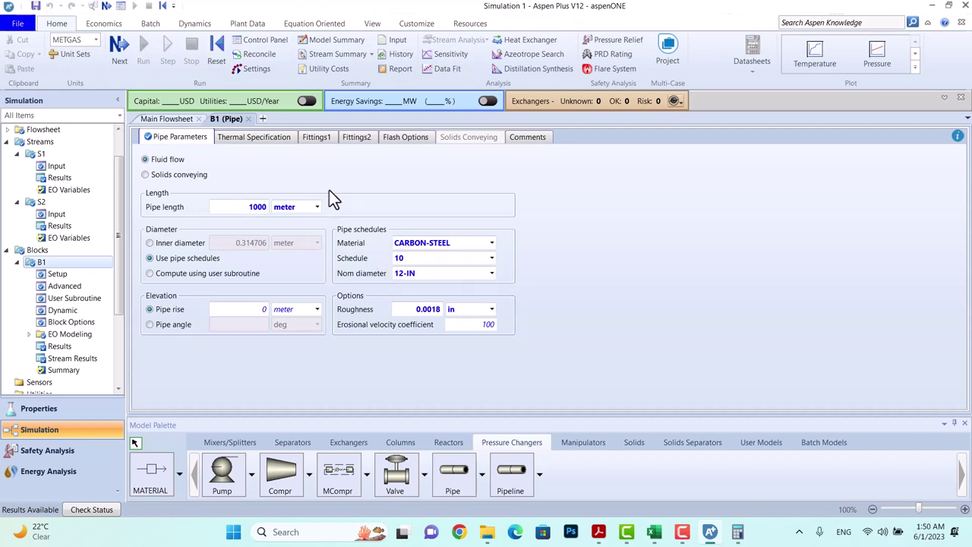
pyautogui.click(493, 272)
pyautogui.click(447, 303)
pyautogui.click(117, 50)
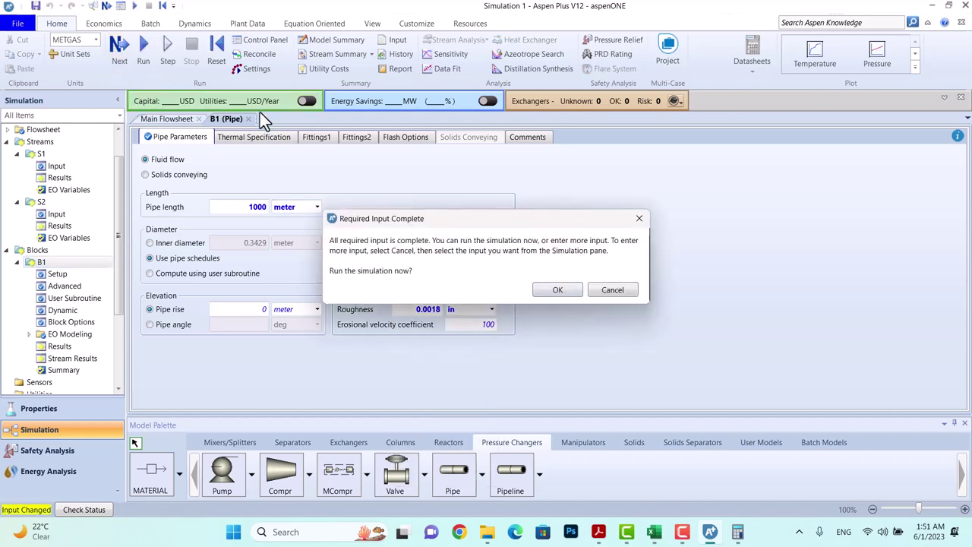
pyautogui.click(535, 289)
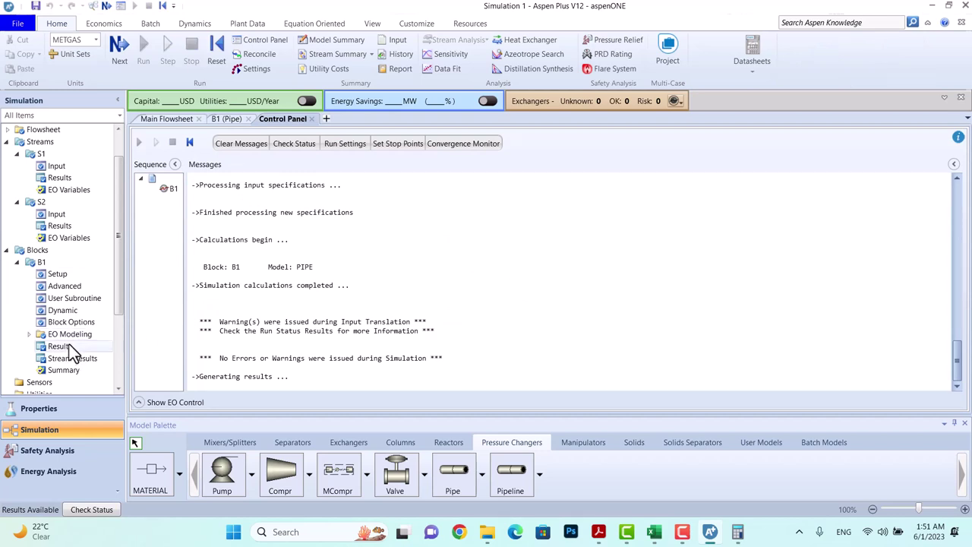
# - Check B1's total pressure drop in its results summary and switch to EIEPD Design Criteria.pdf in Acrobat Reader
pyautogui.click(69, 345)
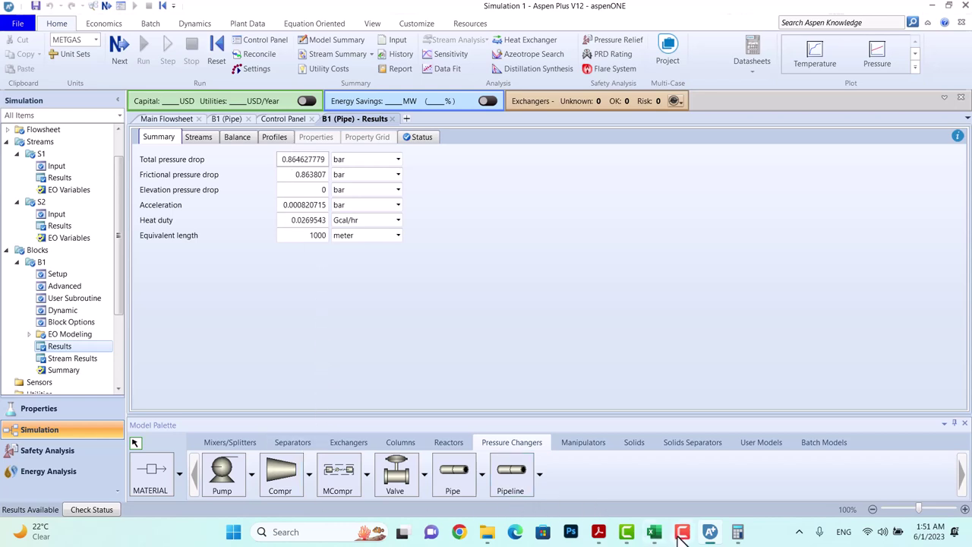
pyautogui.moveTo(637, 535)
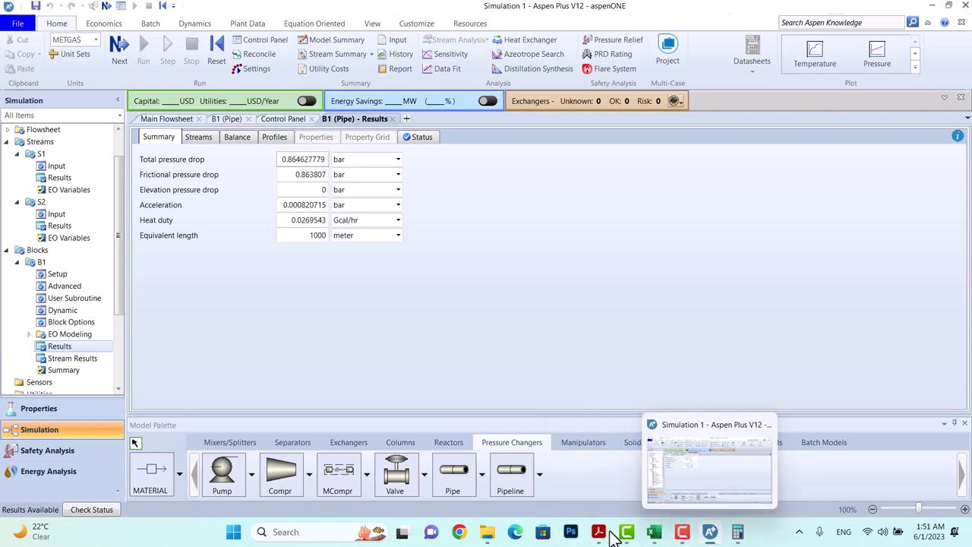
pyautogui.moveTo(598, 531)
pyautogui.click(689, 480)
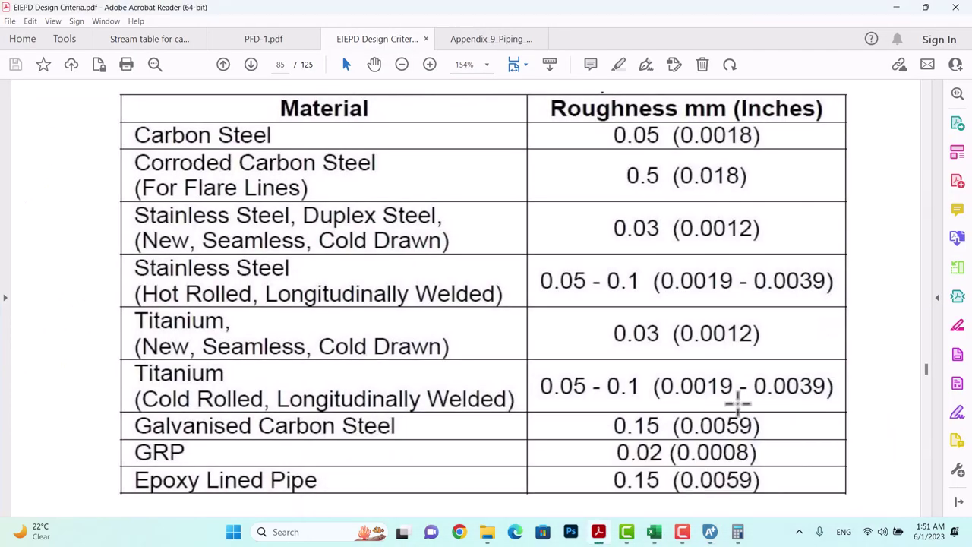
# - Find the vapour and steam lines table under section 10.3 Line Sizing Criteria in the design criteria PDF
pyautogui.moveTo(931, 370); pyautogui.dragTo(928, 310)
pyautogui.scroll(-7, 668, 330)
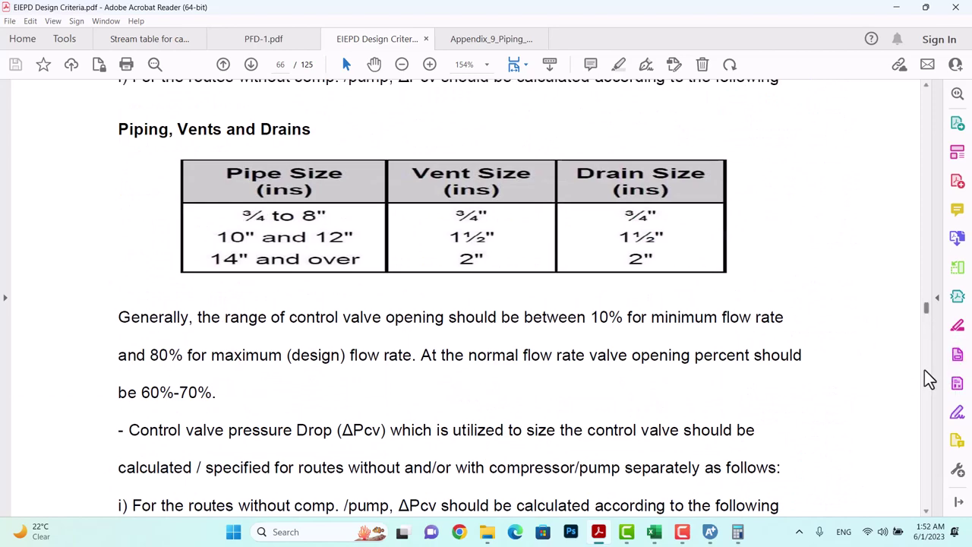
pyautogui.scroll(-15, 928, 377)
pyautogui.scroll(-20, 927, 377)
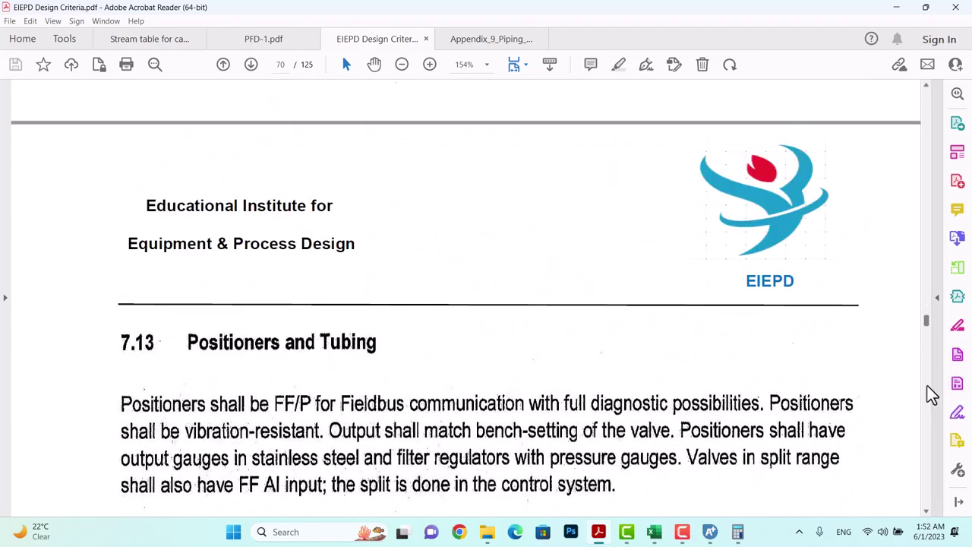
pyautogui.scroll(-20, 932, 395)
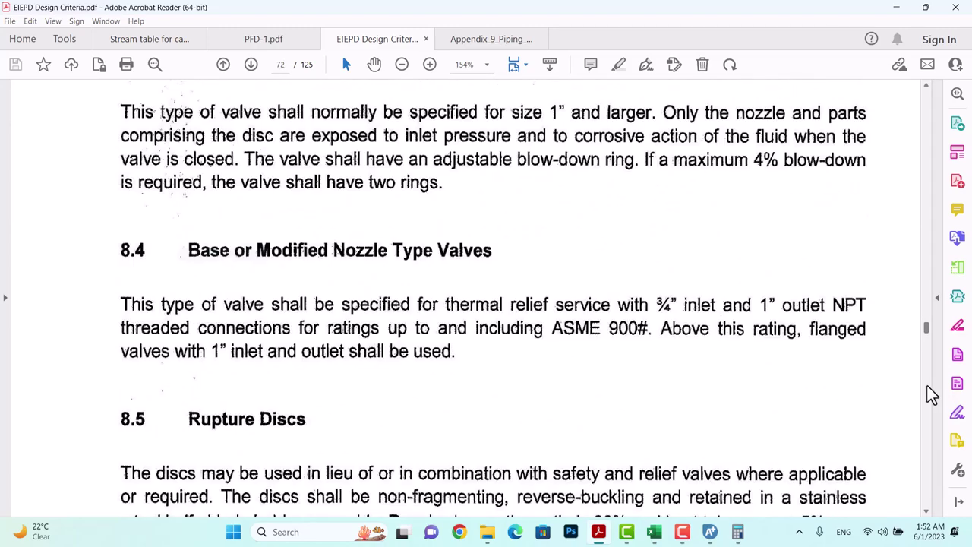
pyautogui.scroll(-20, 932, 395)
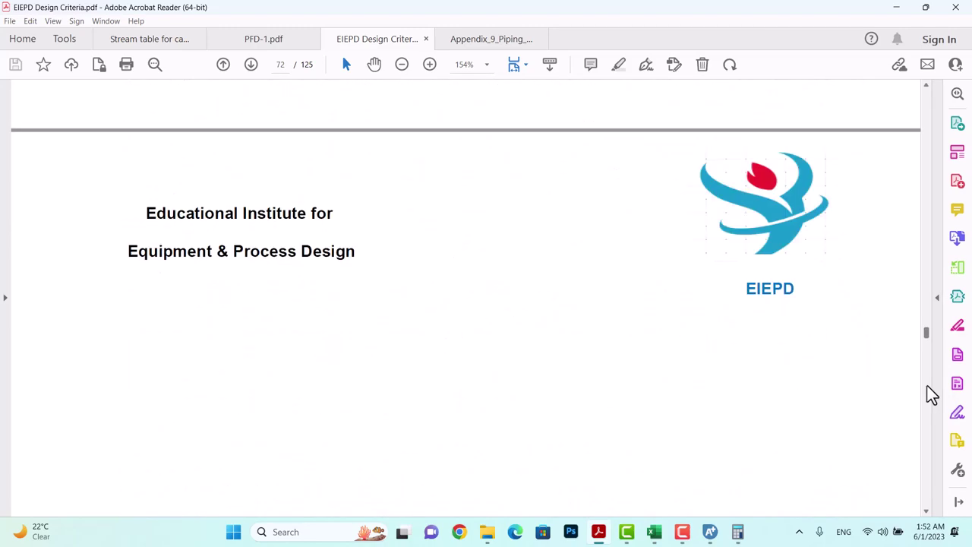
pyautogui.scroll(-20, 933, 395)
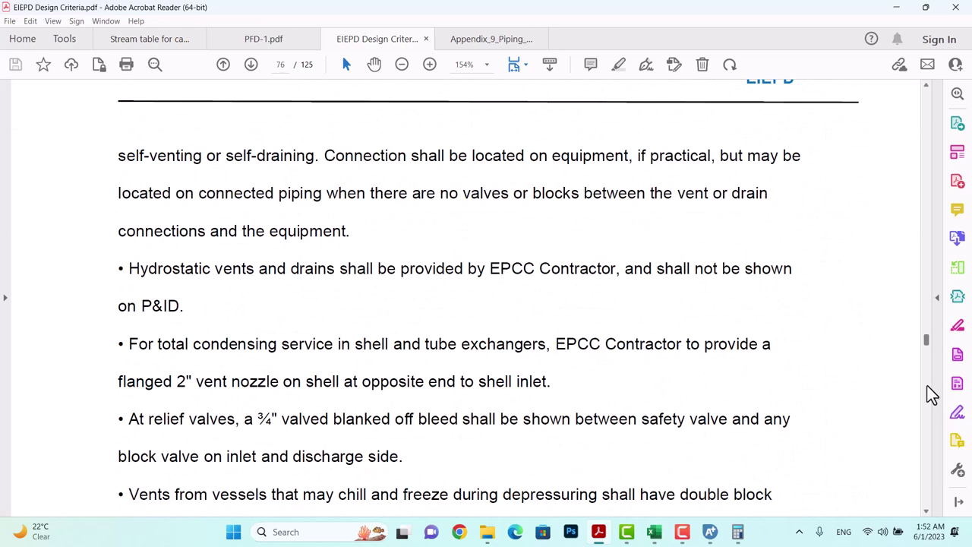
pyautogui.scroll(-20, 929, 393)
pyautogui.scroll(-5, 721, 364)
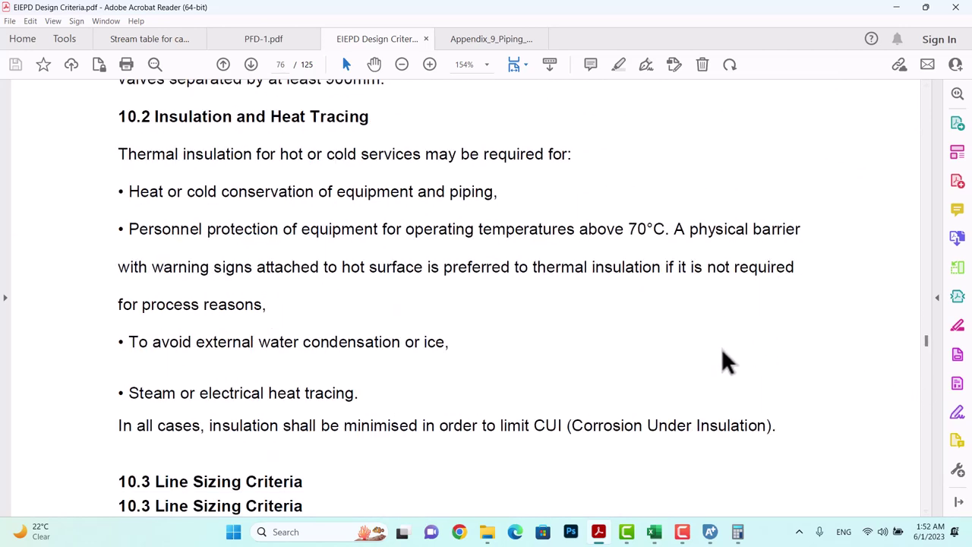
pyautogui.scroll(-15, 748, 348)
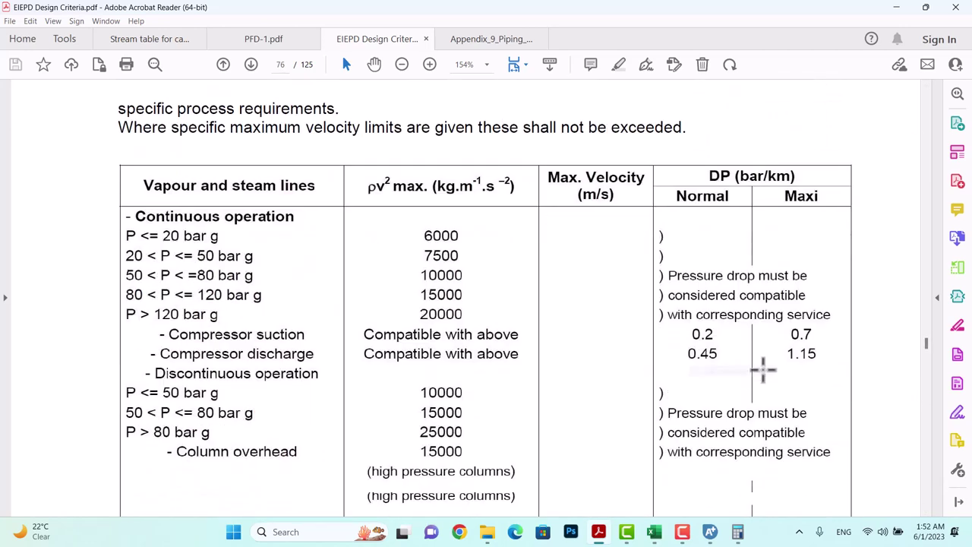
# - Examine the ρV², maximum velocity and pressure drop limits for continuous operation, discontinuous operation and steam lines in the table
pyautogui.scroll(-5, 765, 363)
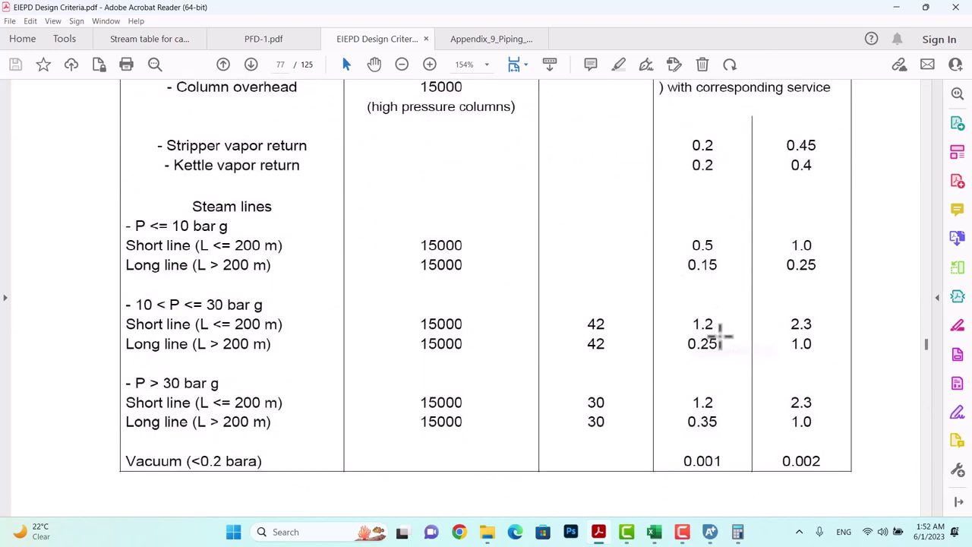
pyautogui.scroll(1, 720, 337)
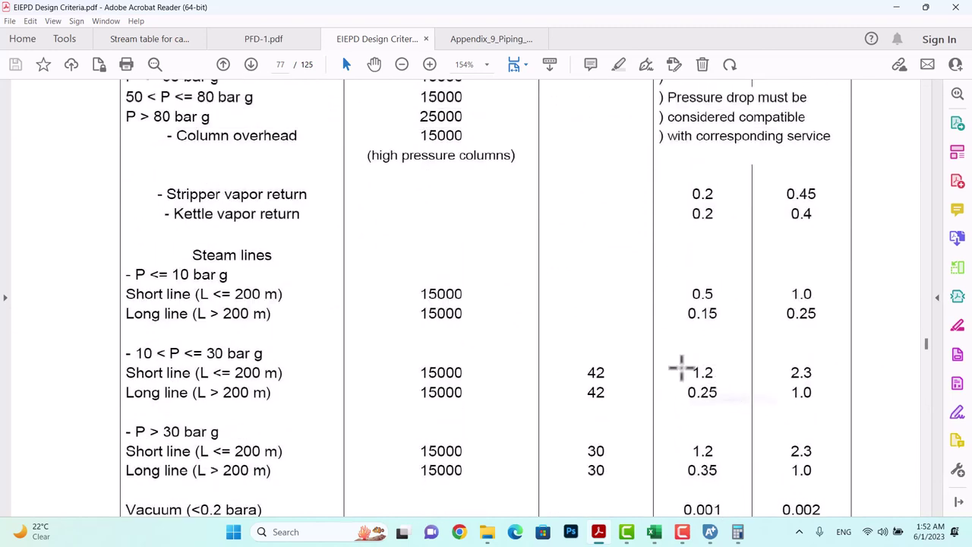
pyautogui.scroll(6, 577, 342)
pyautogui.scroll(-6, 578, 343)
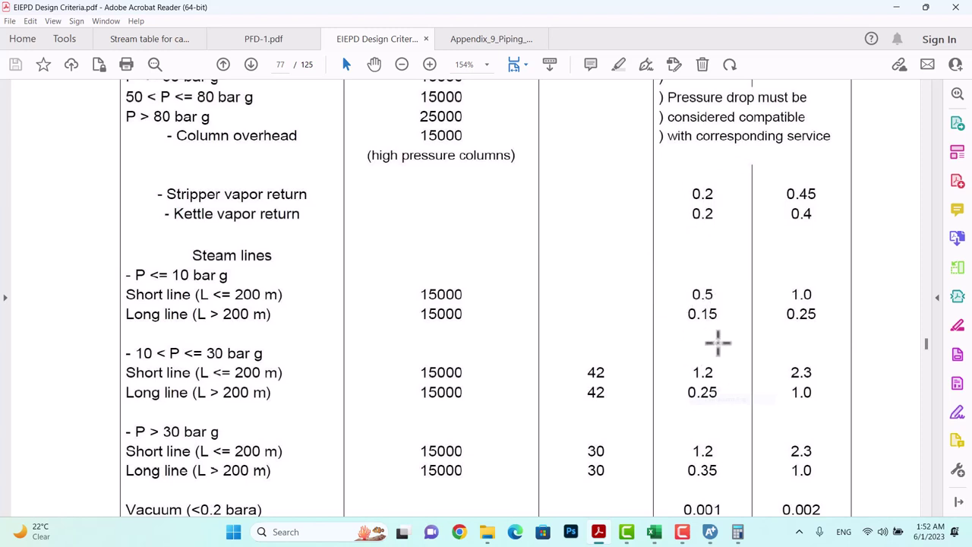
pyautogui.scroll(-2, 714, 364)
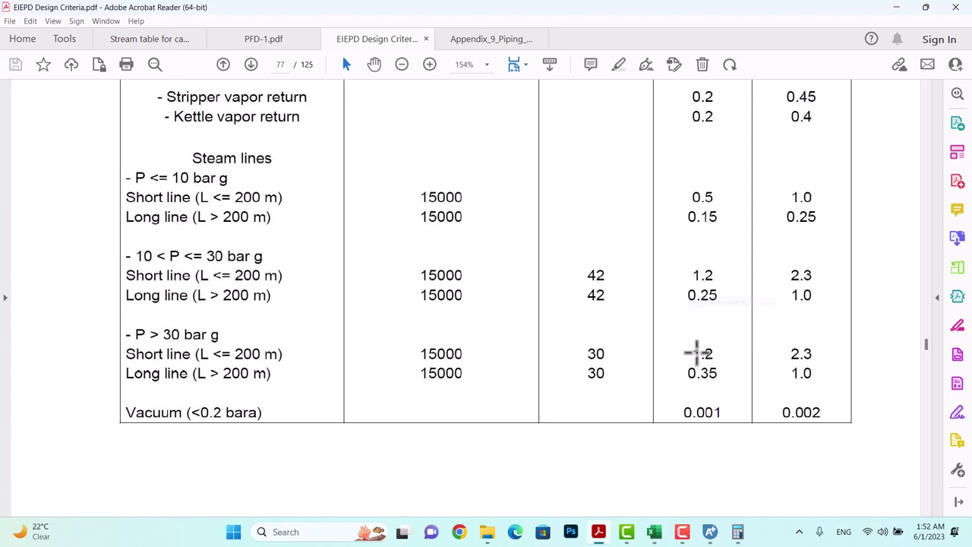
pyautogui.scroll(5, 722, 341)
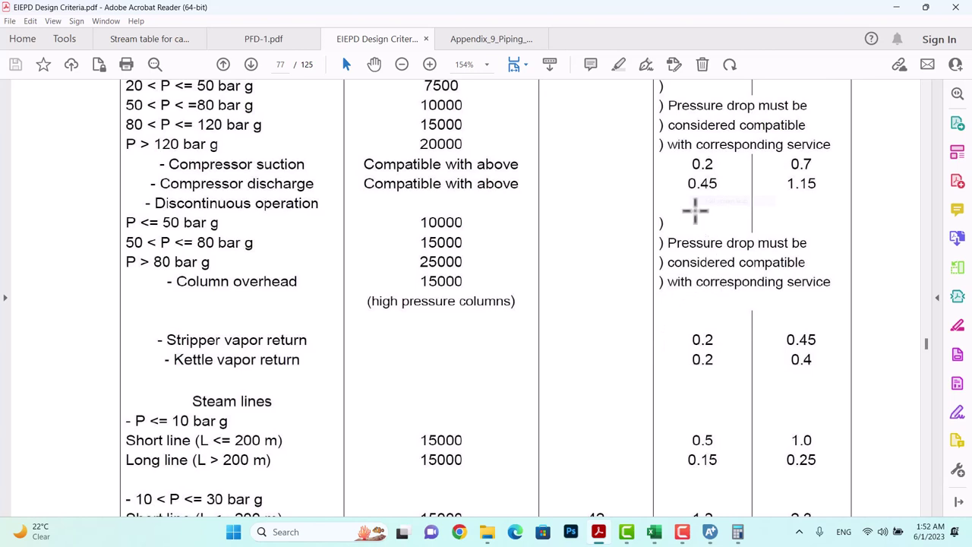
pyautogui.scroll(1, 697, 201)
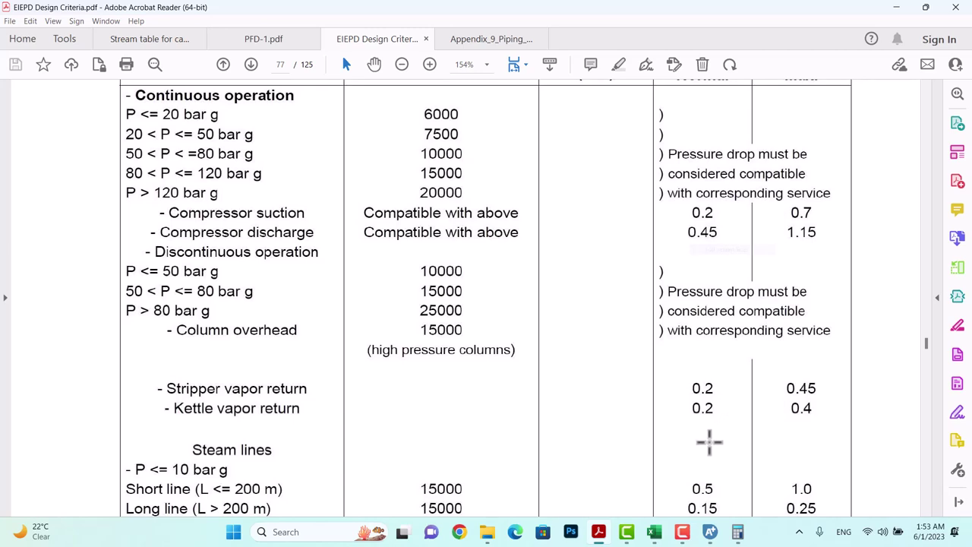
# - Return to Aspen Plus, show B1's inlet and outlet stream results, and square the outlet velocity as 11.3 × 11.3 in Calculator
pyautogui.click(714, 532)
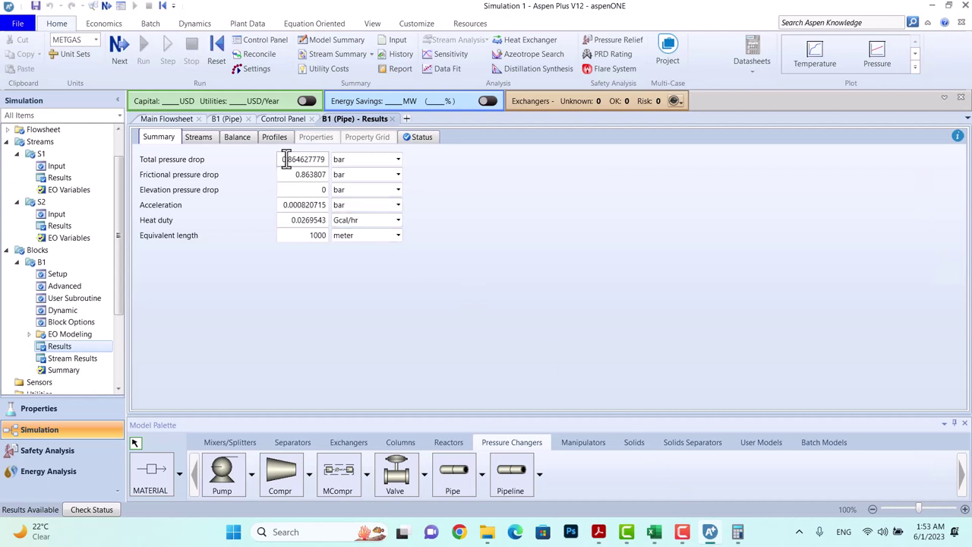
pyautogui.click(199, 138)
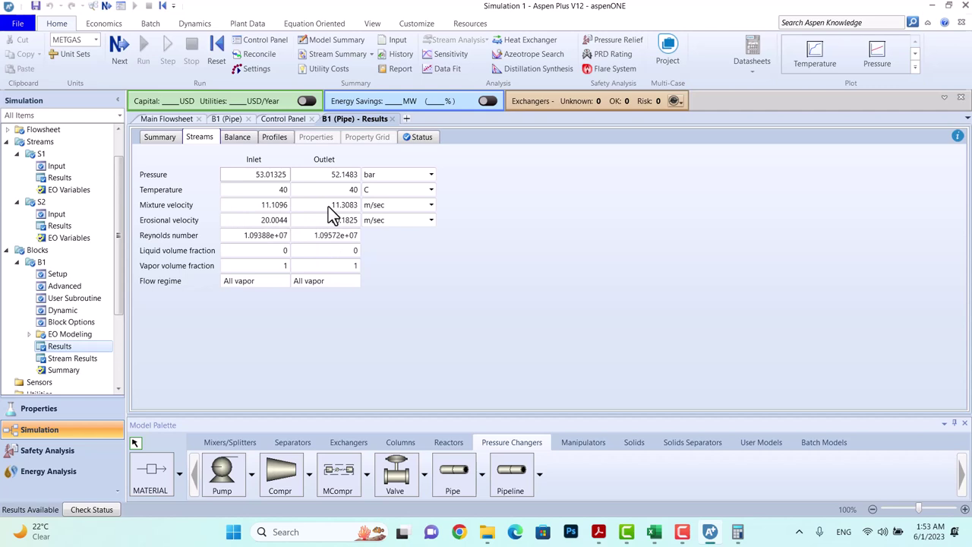
pyautogui.click(737, 531)
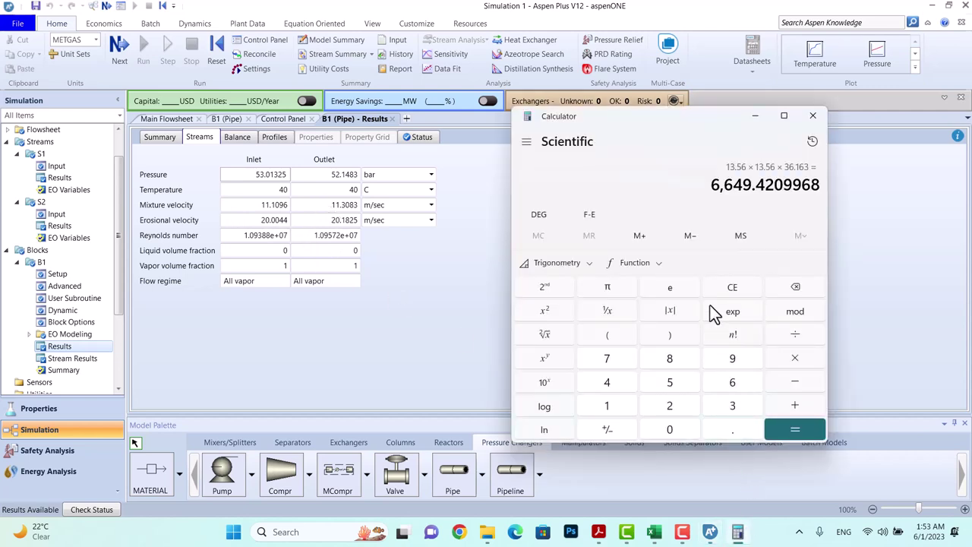
pyautogui.click(732, 289)
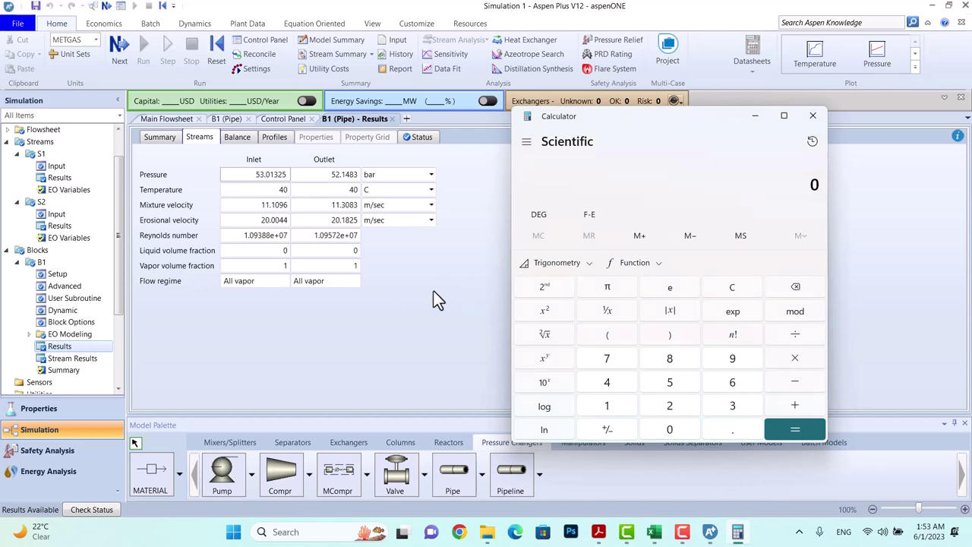
pyautogui.write('11.3')
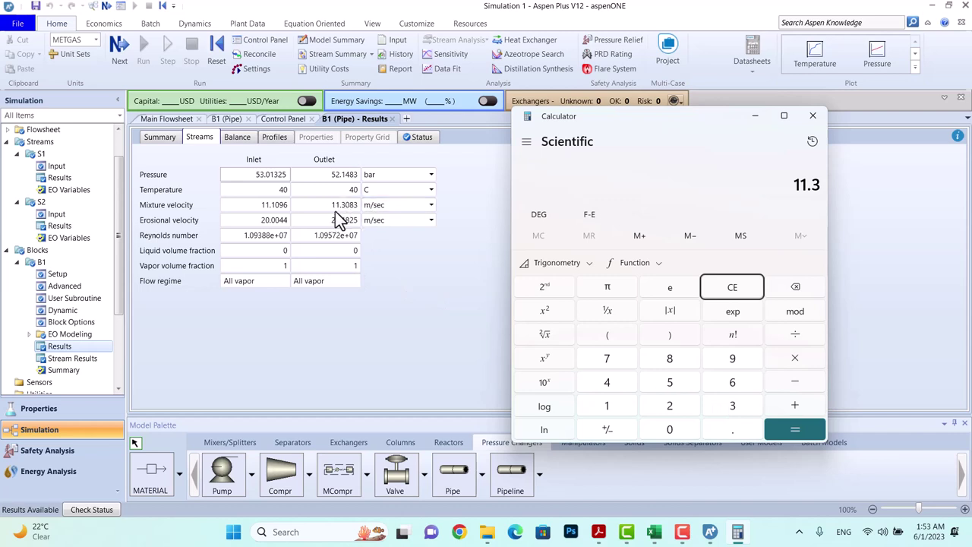
pyautogui.write('*')
pyautogui.write('11.3')
pyautogui.write('*')
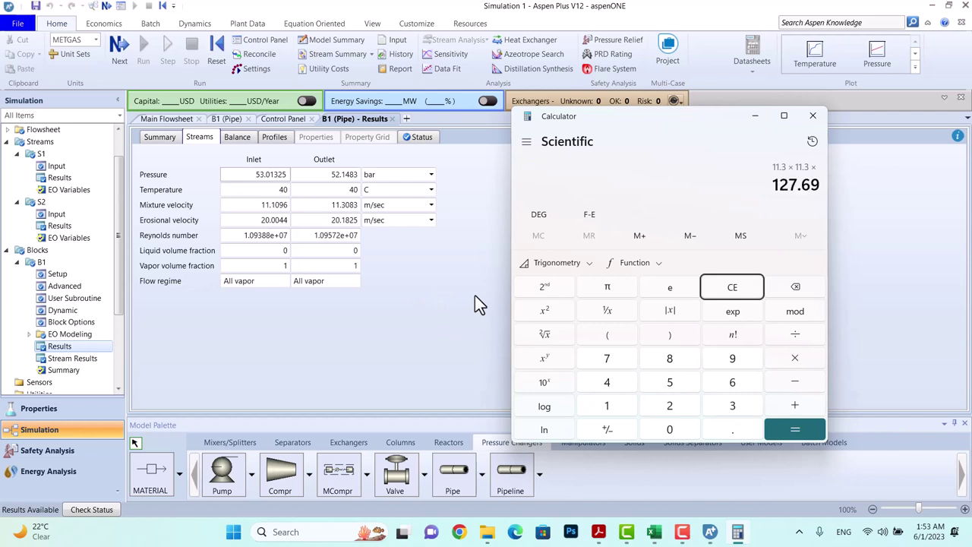
# - Open stream S2's results from the main flowsheet and set the mass density unit to mg/l
pyautogui.click(169, 120)
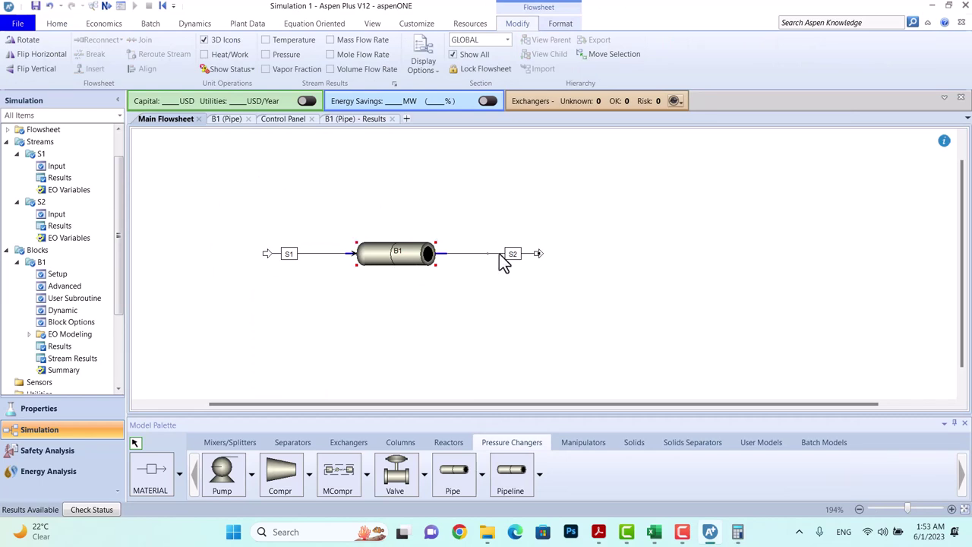
pyautogui.doubleClick(502, 260)
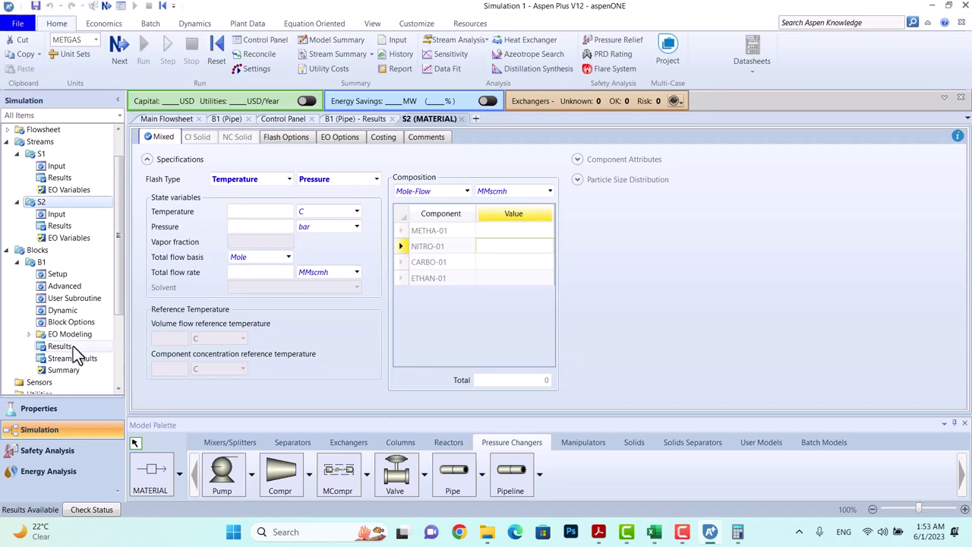
pyautogui.click(60, 215)
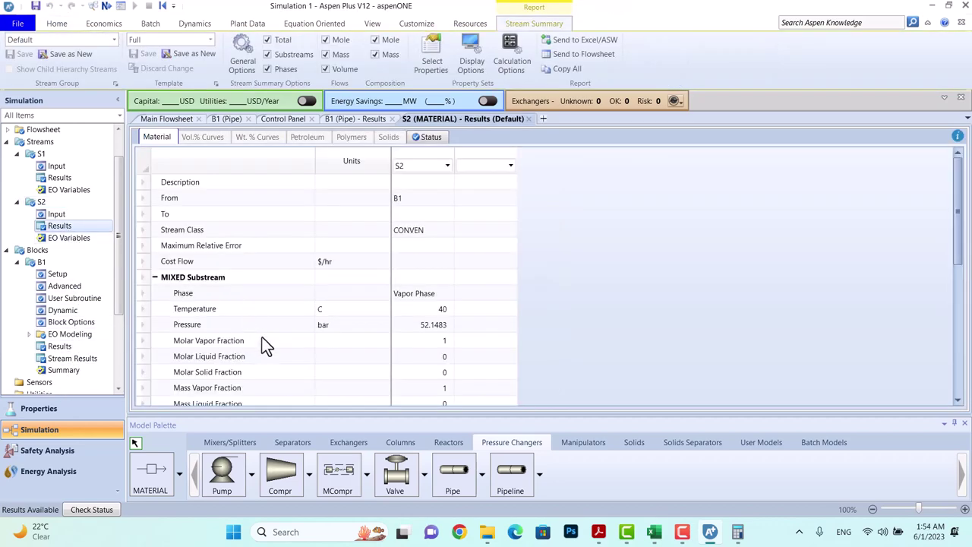
pyautogui.scroll(-3, 333, 312)
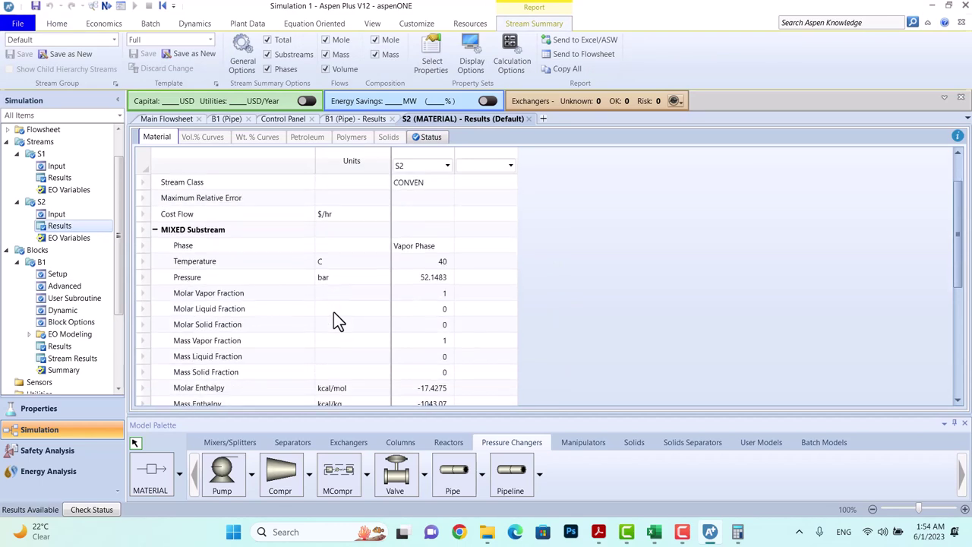
pyautogui.scroll(-8, 334, 312)
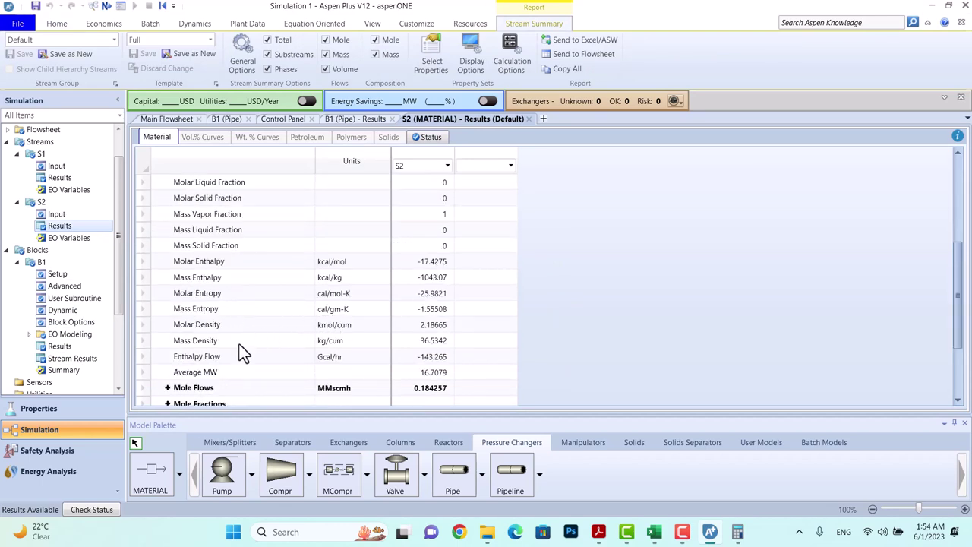
pyautogui.click(386, 340)
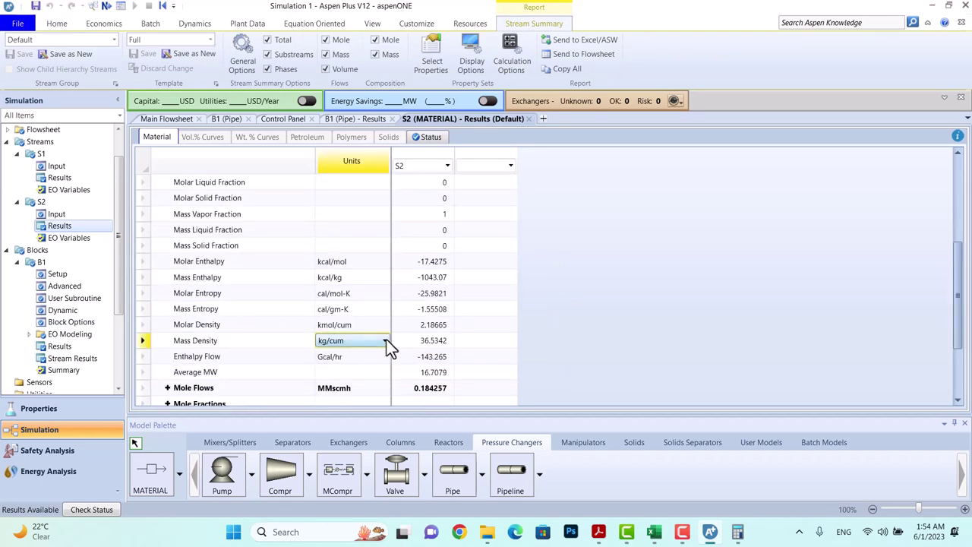
pyautogui.click(387, 339)
pyautogui.click(353, 443)
# - Multiply the squared velocity in Calculator by the outlet density 36.534 to get ρV²
pyautogui.click(736, 531)
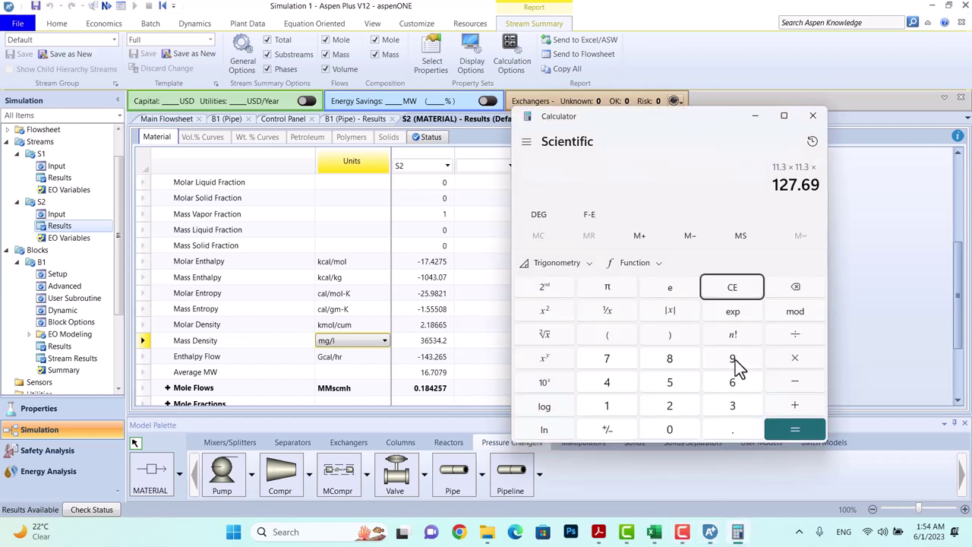
pyautogui.write('36.534')
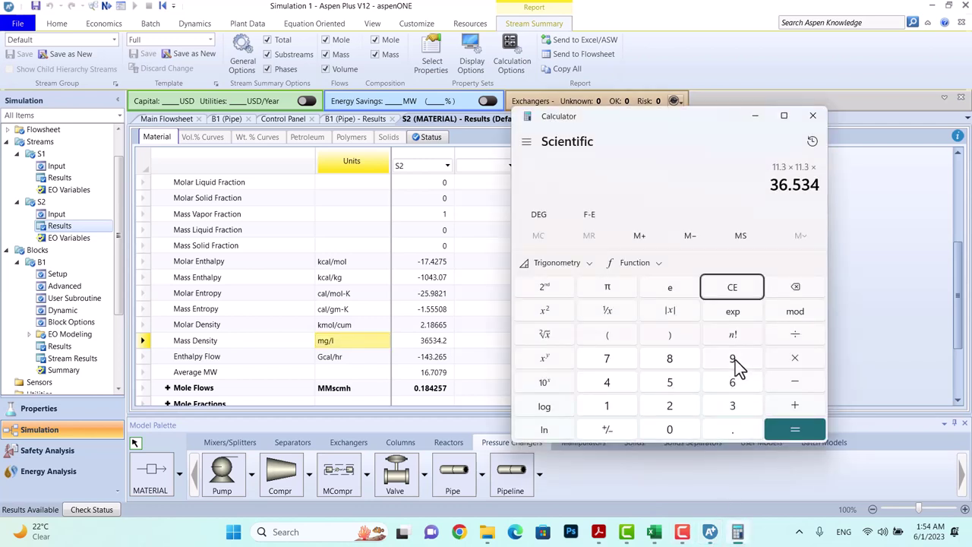
pyautogui.press('Return')
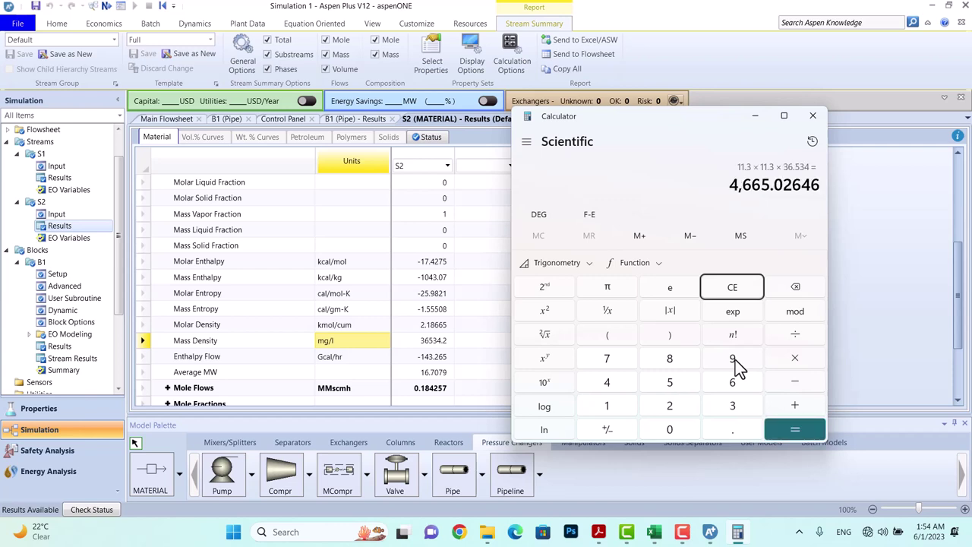
# - Switch to the Excel line sizing sheet and set Trial 1's nominal pipe size to 14 inches
pyautogui.click(654, 533)
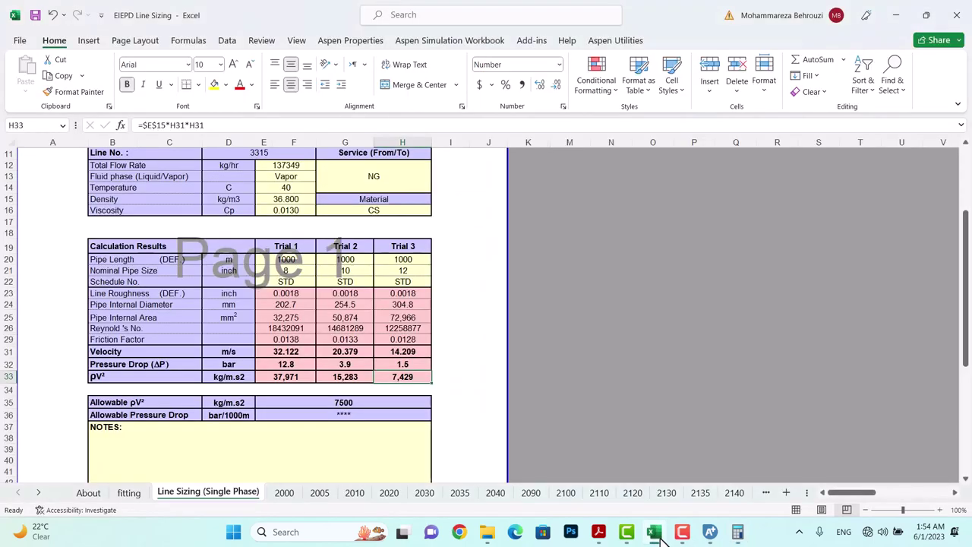
pyautogui.click(292, 272)
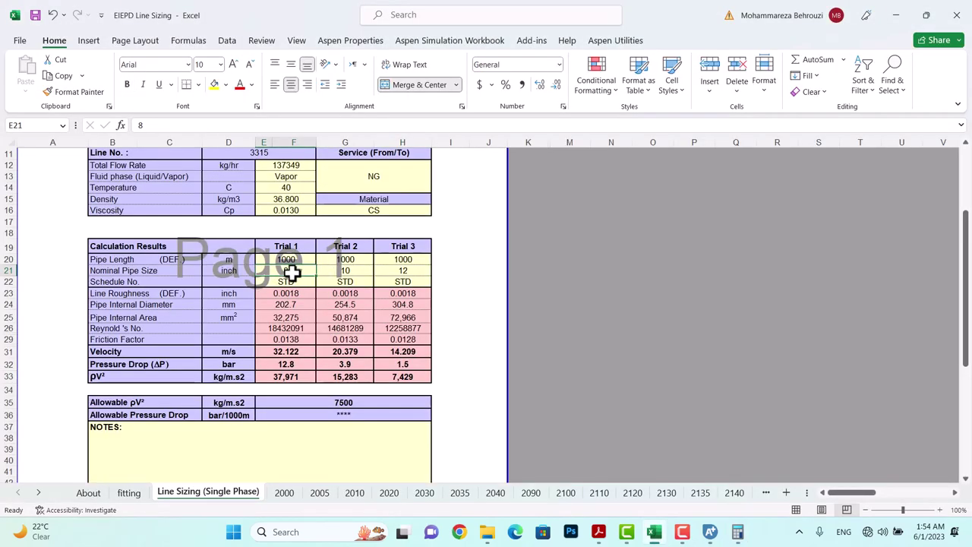
pyautogui.write('14')
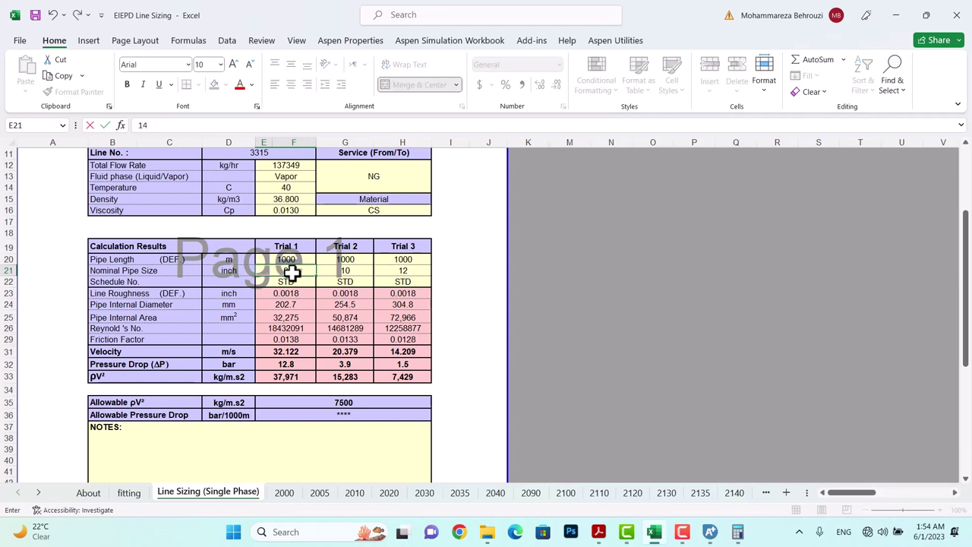
pyautogui.press('Return')
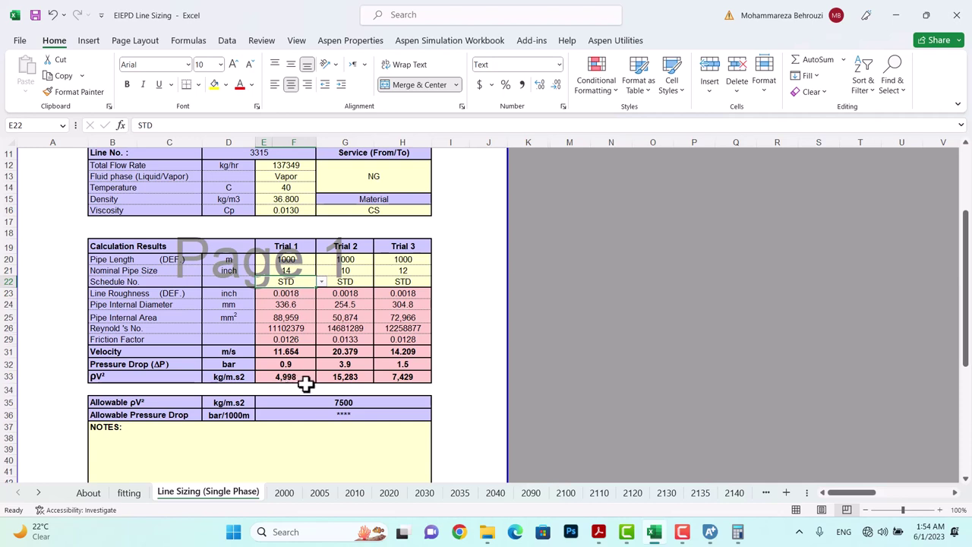
# - Compare Calculator's ρV² with Trial 1's ρV² in the Excel sheet, minimize Calculator, and preview the open PDF documents
pyautogui.click(737, 531)
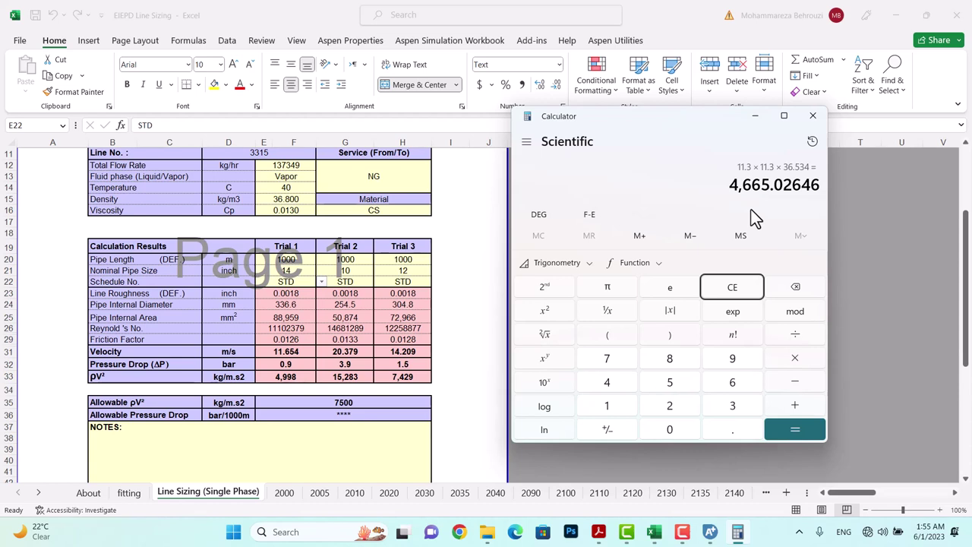
pyautogui.click(753, 119)
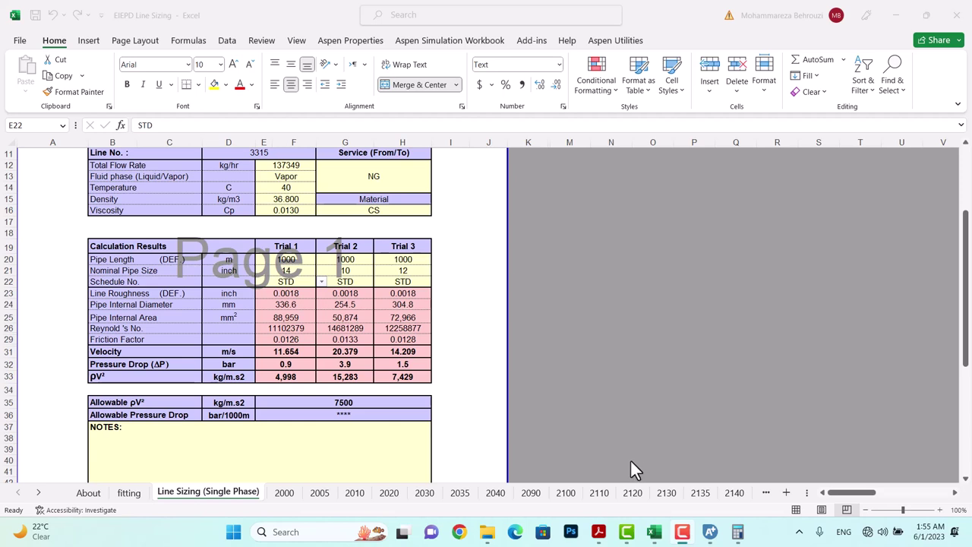
pyautogui.moveTo(599, 534)
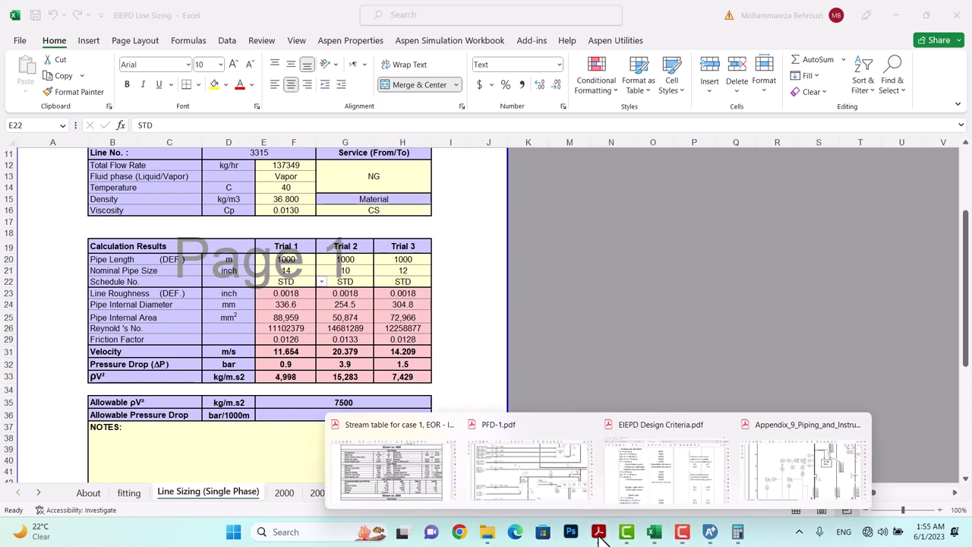
# - Switch to PFD-1.pdf in Adobe Acrobat Reader and bring up the separator flow diagram on page 2 at 66.7% zoom
pyautogui.click(561, 478)
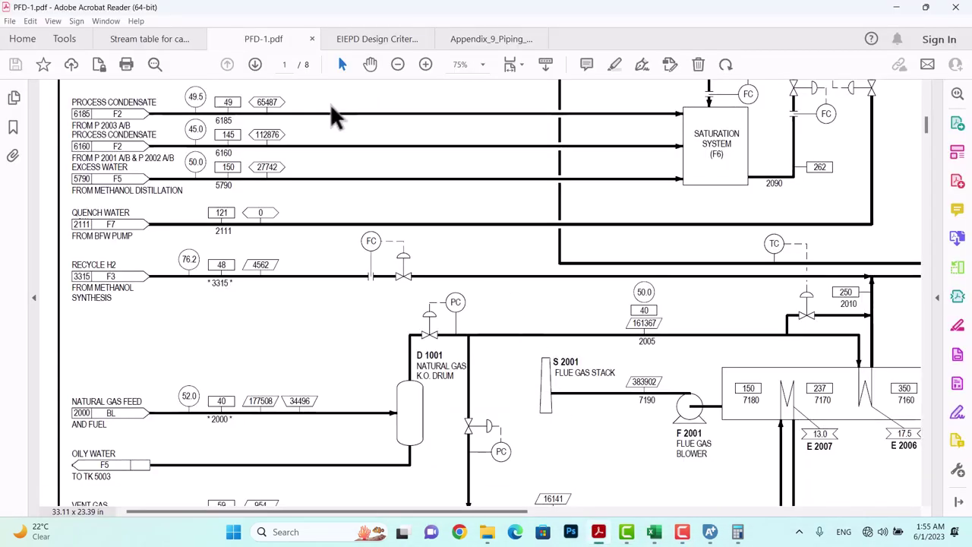
pyautogui.click(398, 64)
pyautogui.click(398, 64)
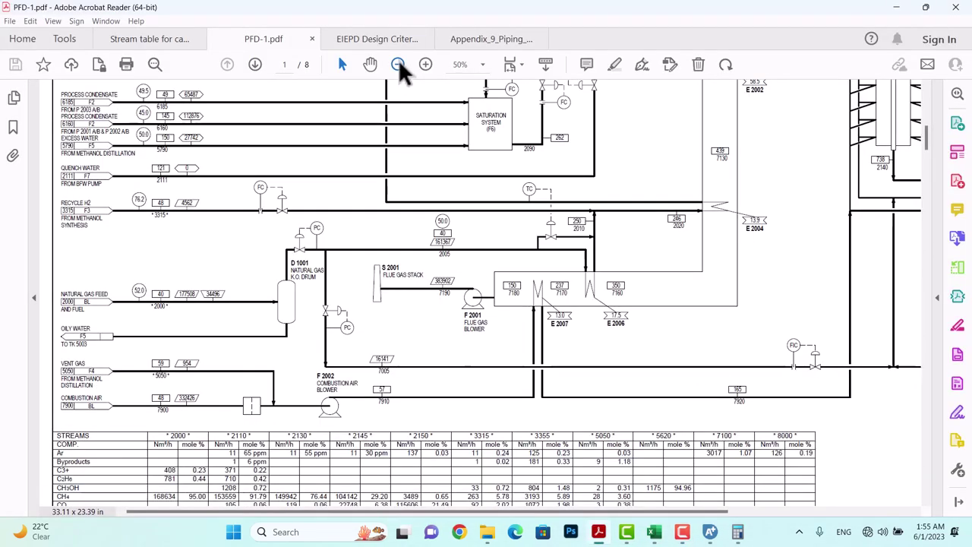
pyautogui.click(398, 64)
pyautogui.scroll(-3, 554, 304)
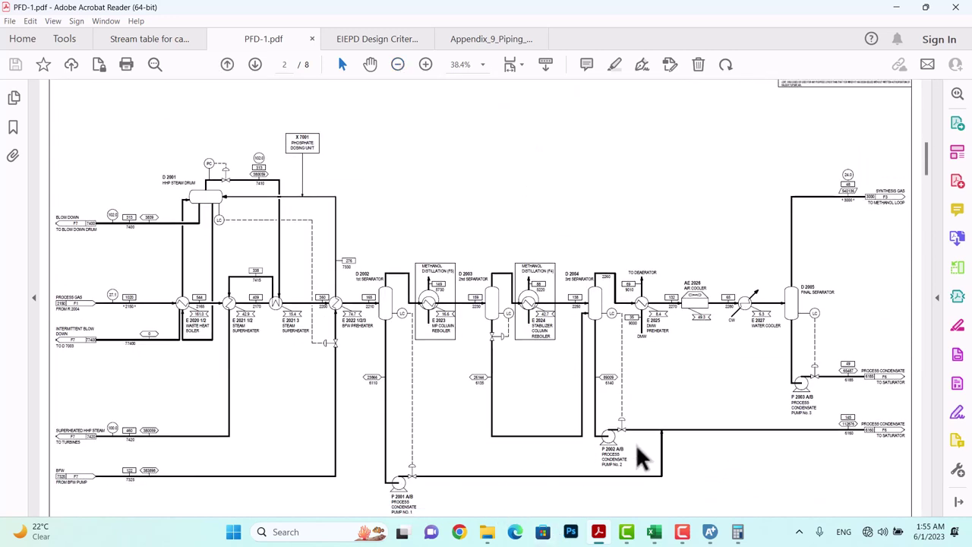
pyautogui.click(424, 64)
pyautogui.click(424, 63)
pyautogui.scroll(-1, 577, 327)
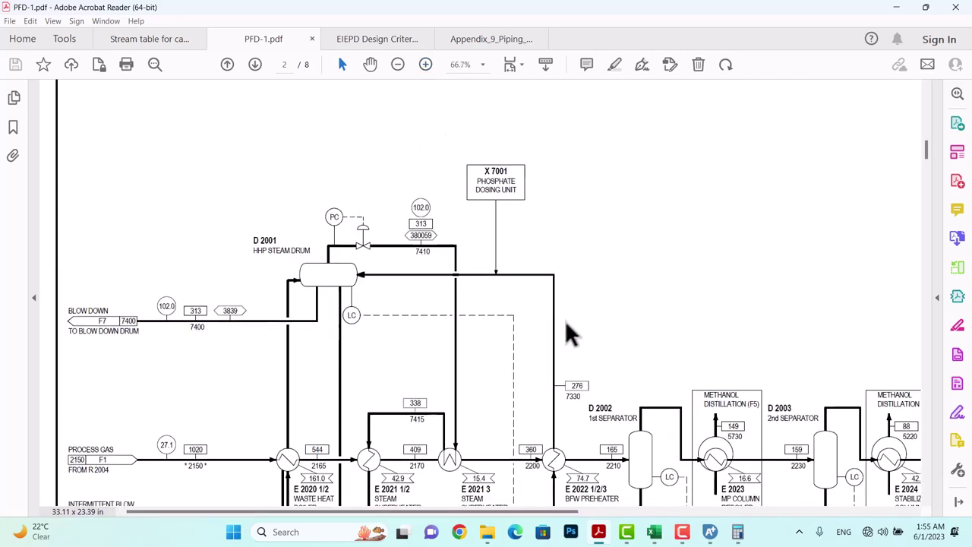
# - Trace the condensate line from separator D 2004 to pump P 2002 A/B on page 2 and identify its stream number
pyautogui.scroll(-3, 585, 328)
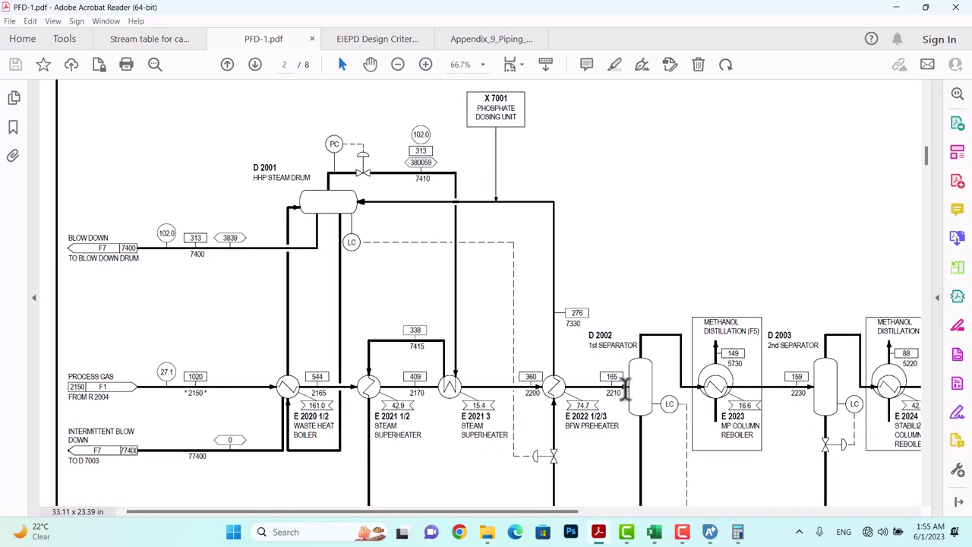
pyautogui.scroll(-3, 638, 394)
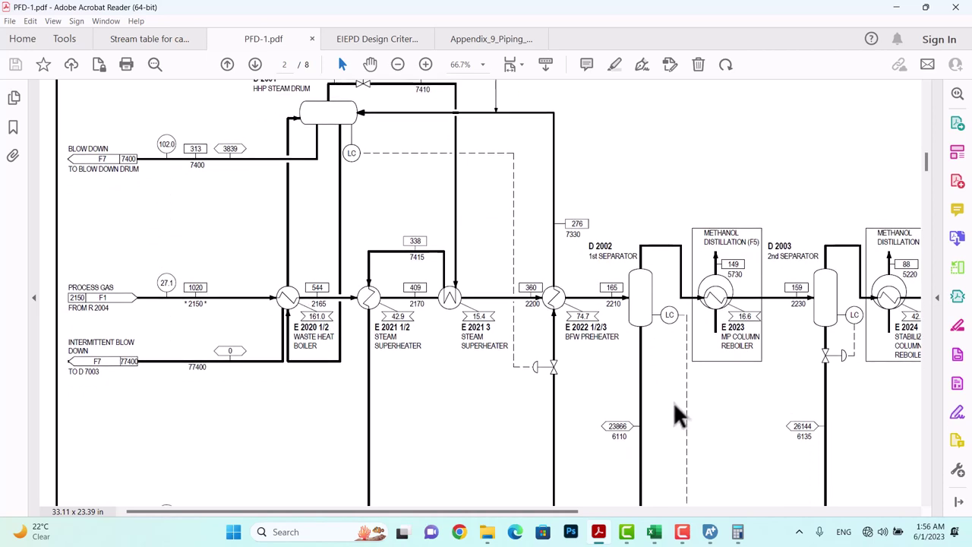
pyautogui.scroll(-2, 687, 429)
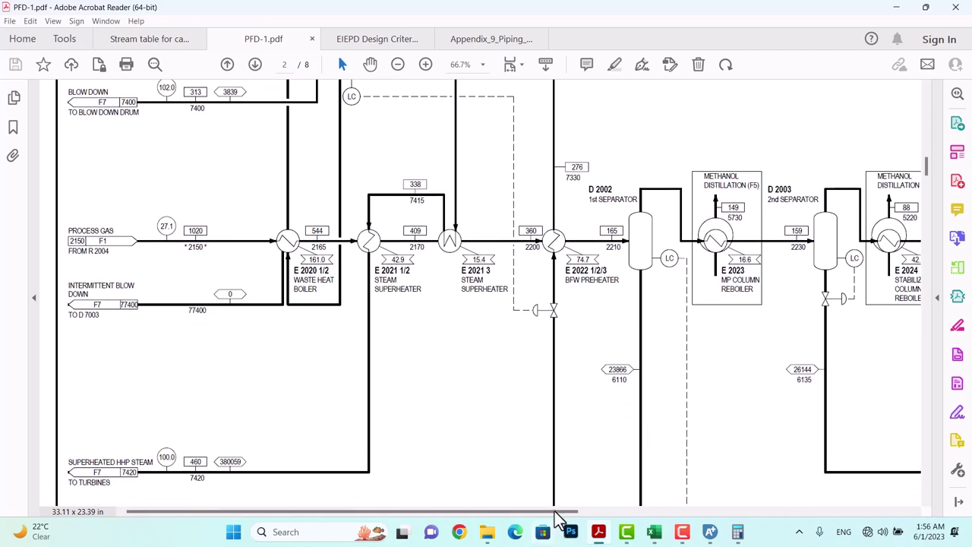
pyautogui.moveTo(555, 514); pyautogui.dragTo(794, 521)
pyautogui.scroll(-2, 618, 414)
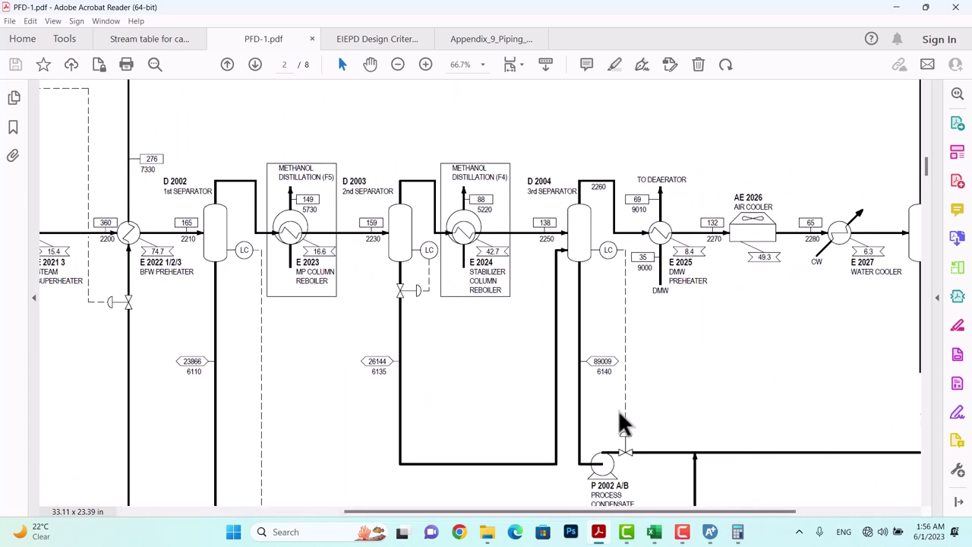
pyautogui.scroll(-2, 624, 414)
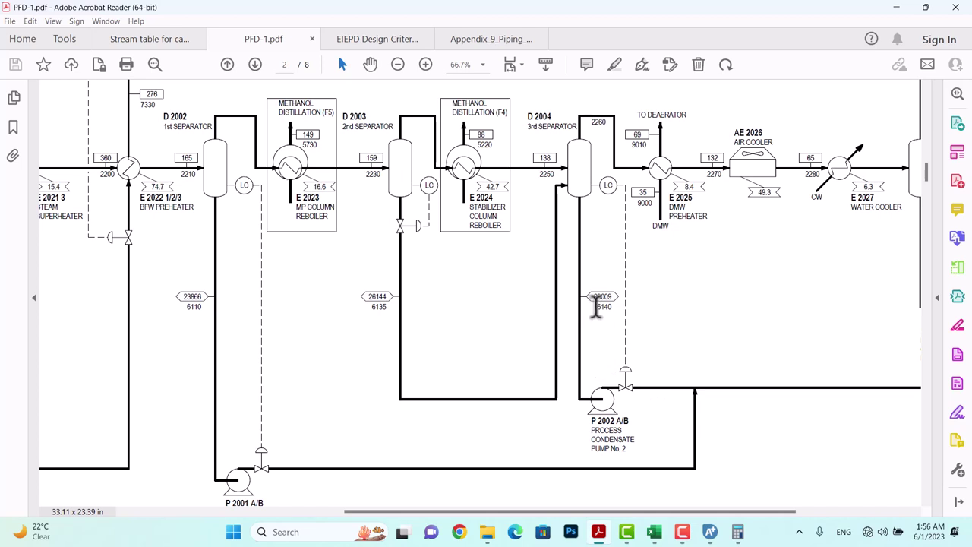
pyautogui.moveTo(597, 305); pyautogui.dragTo(621, 323)
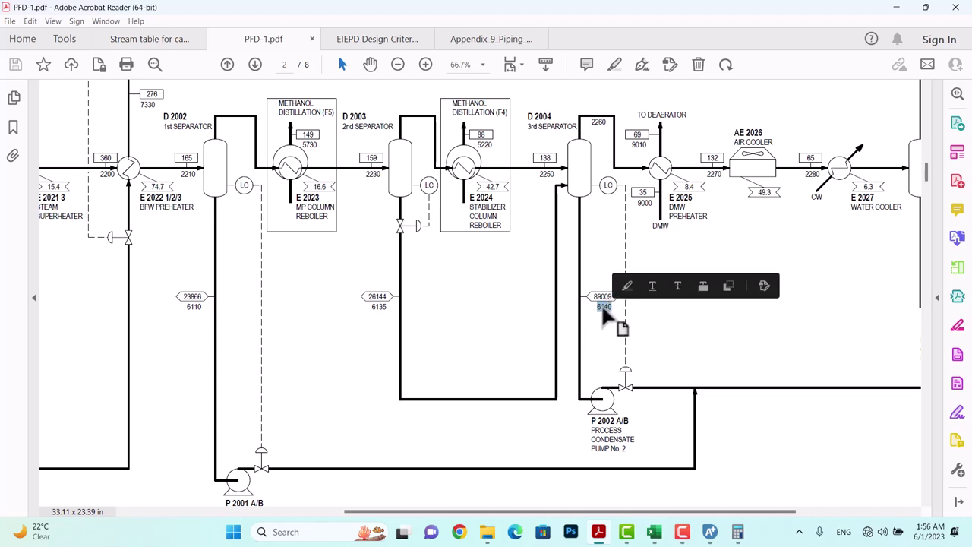
pyautogui.click(603, 314)
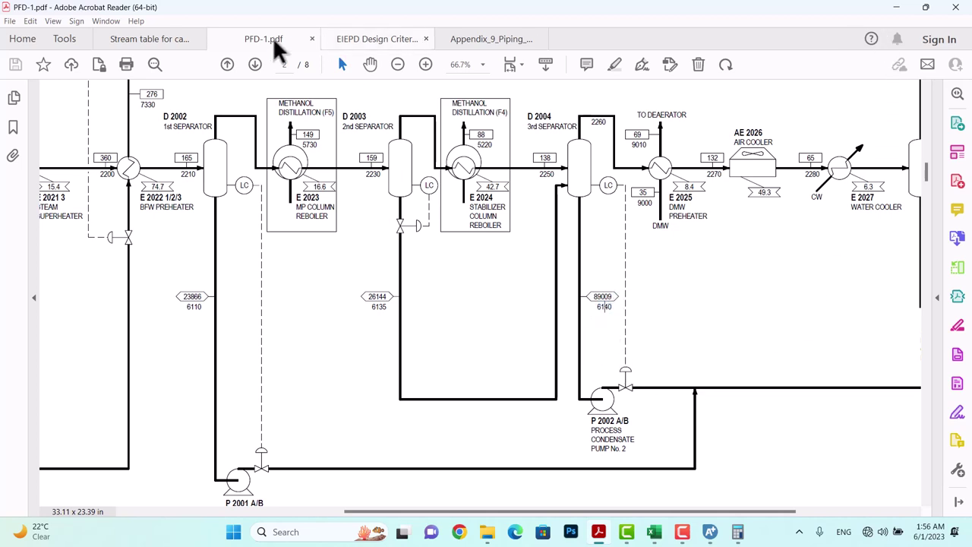
# - Find stream no. 6140 in the stream table PDF for case 1
pyautogui.click(150, 39)
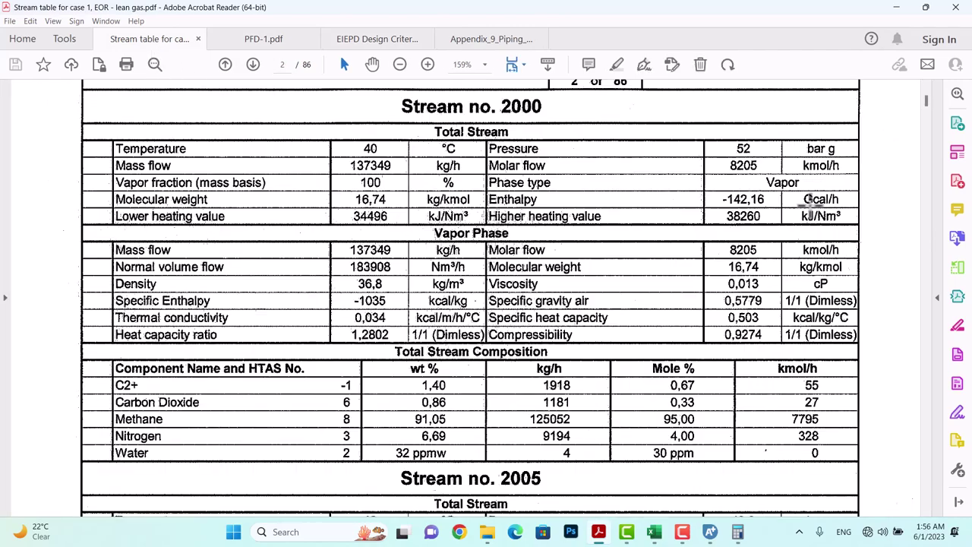
pyautogui.moveTo(927, 105); pyautogui.dragTo(931, 252)
pyautogui.scroll(-3, 932, 165)
pyautogui.scroll(5, 618, 302)
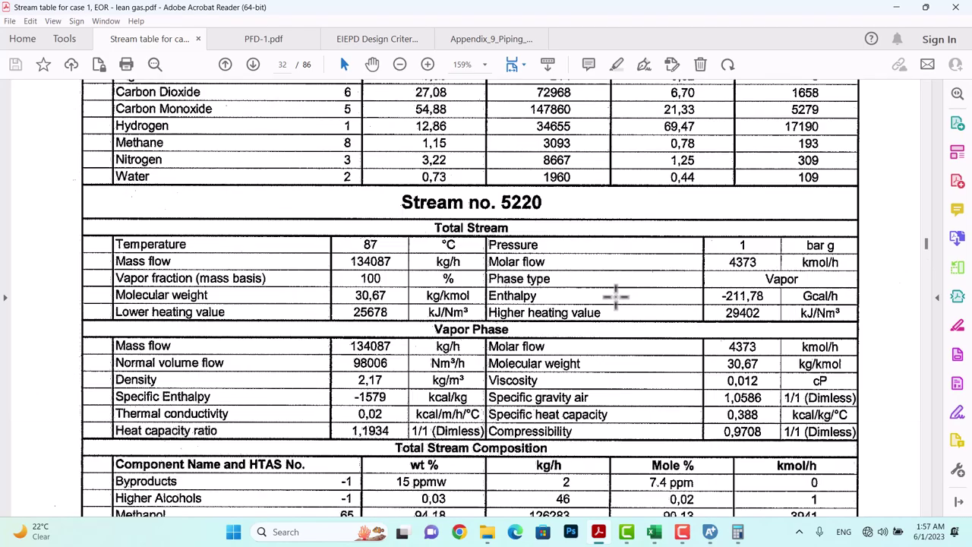
pyautogui.scroll(-3, 630, 302)
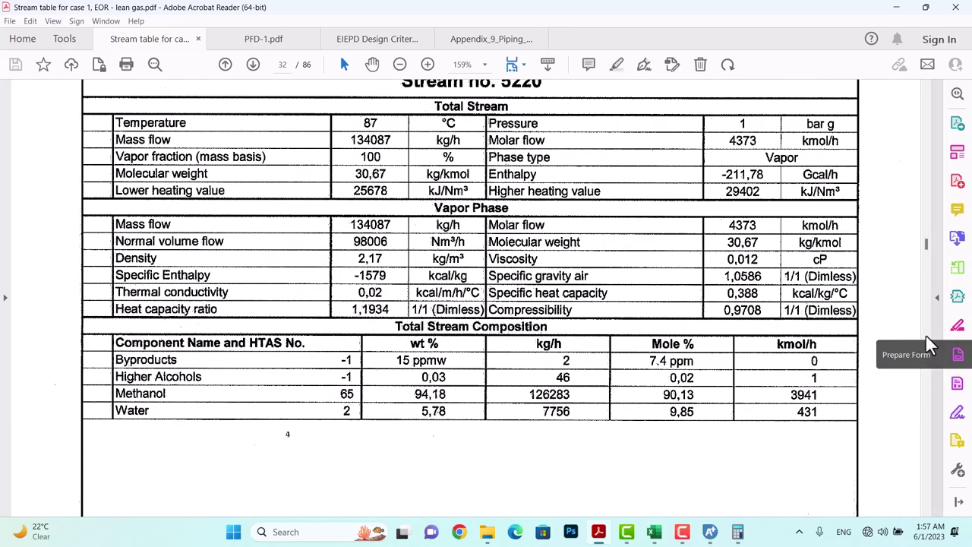
pyautogui.scroll(-10, 925, 335)
pyautogui.scroll(-20, 926, 336)
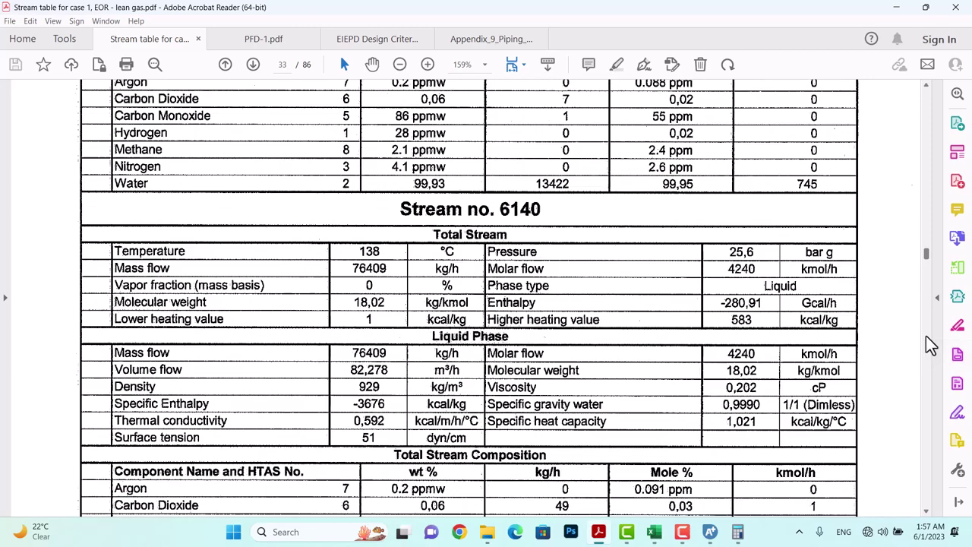
pyautogui.scroll(10, 591, 304)
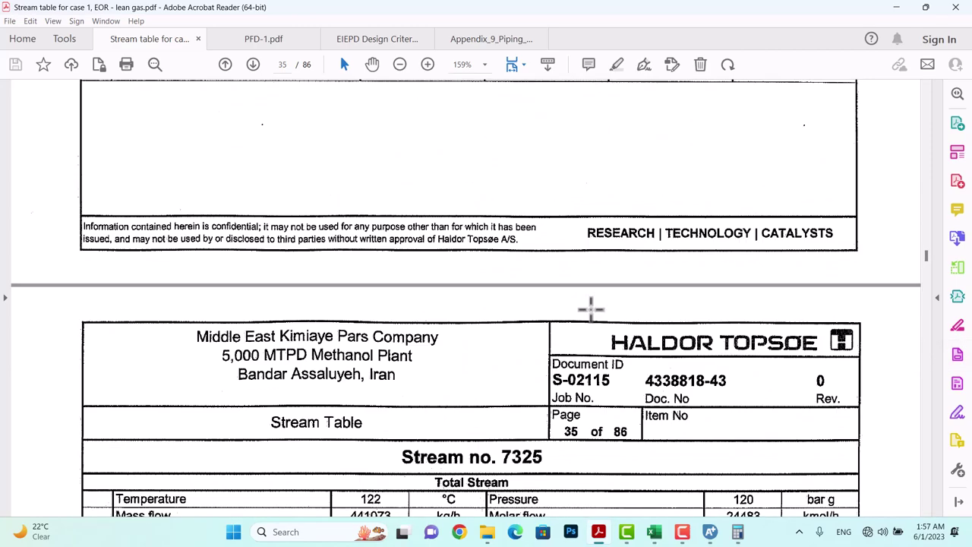
pyautogui.scroll(2, 590, 309)
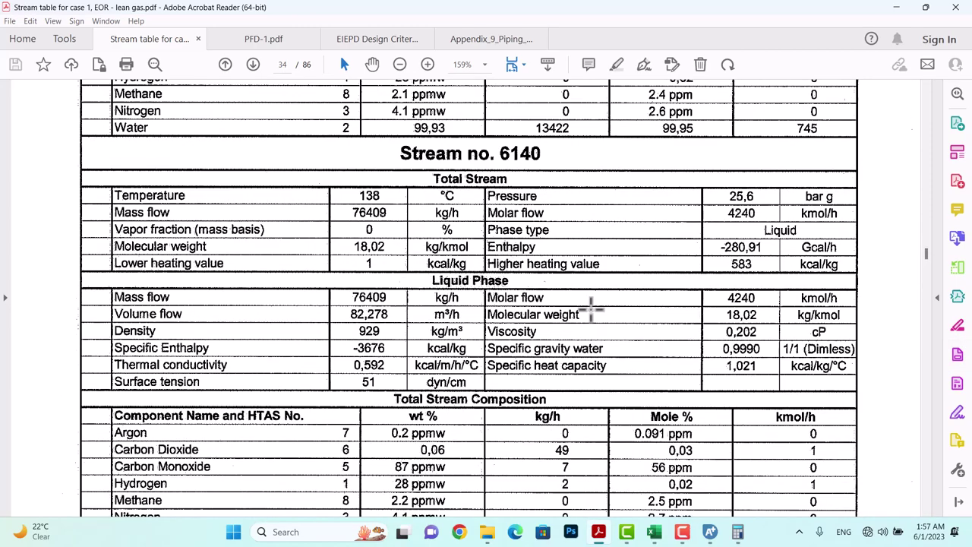
# - Examine stream 6140's conditions, liquid phase properties and composition in the stream table
pyautogui.scroll(-1, 592, 315)
pyautogui.scroll(1, 592, 313)
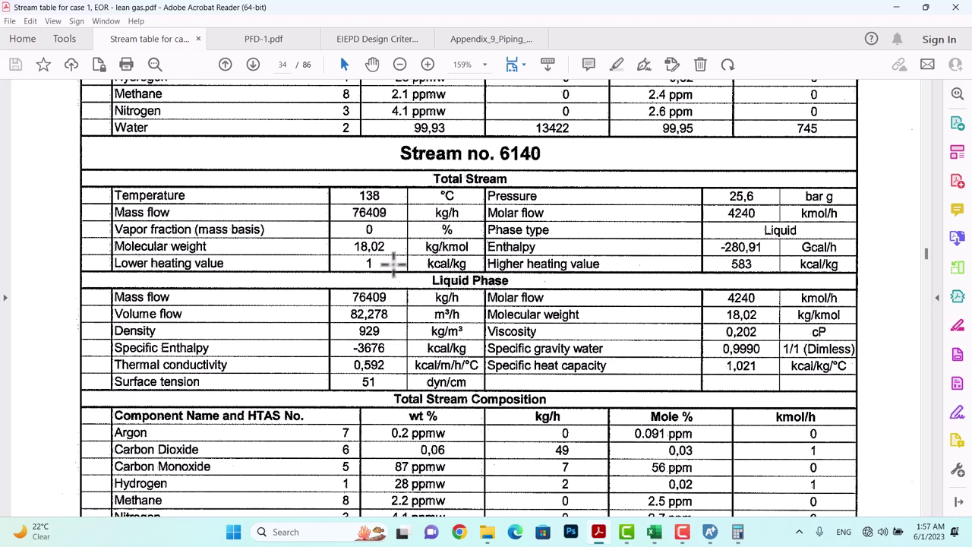
pyautogui.scroll(-1, 392, 300)
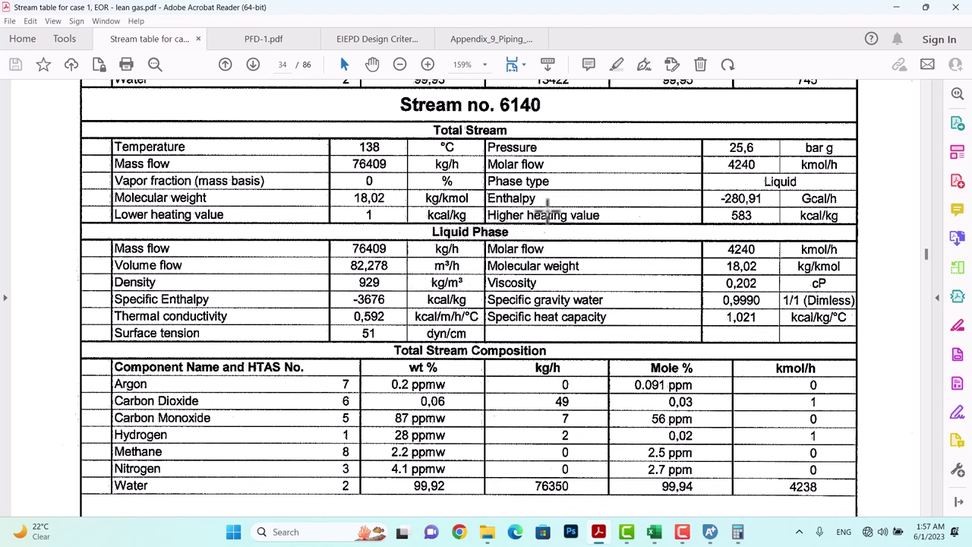
pyautogui.scroll(-1, 553, 304)
pyautogui.scroll(-2, 553, 304)
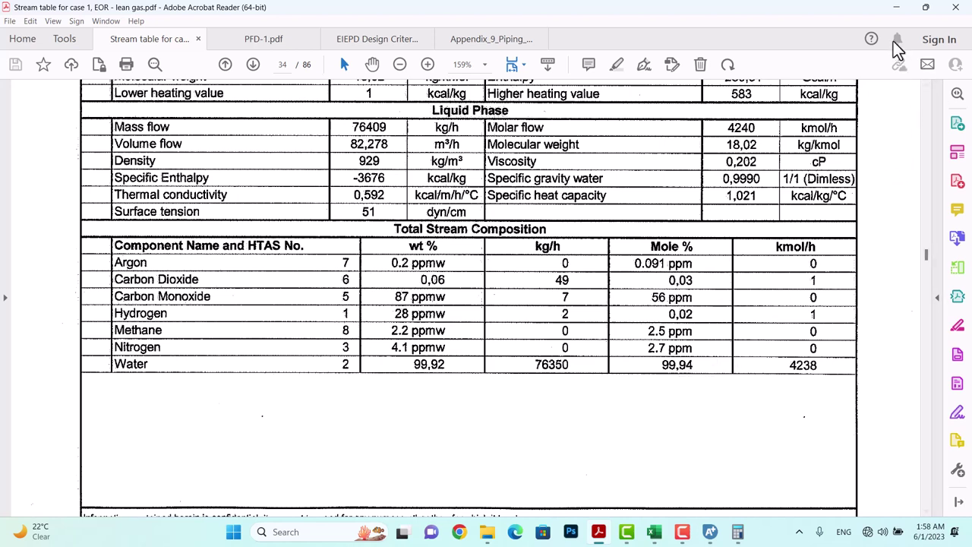
# - Switch to the Excel line sizing sheet and set the line's service to Pump Suction
pyautogui.click(654, 533)
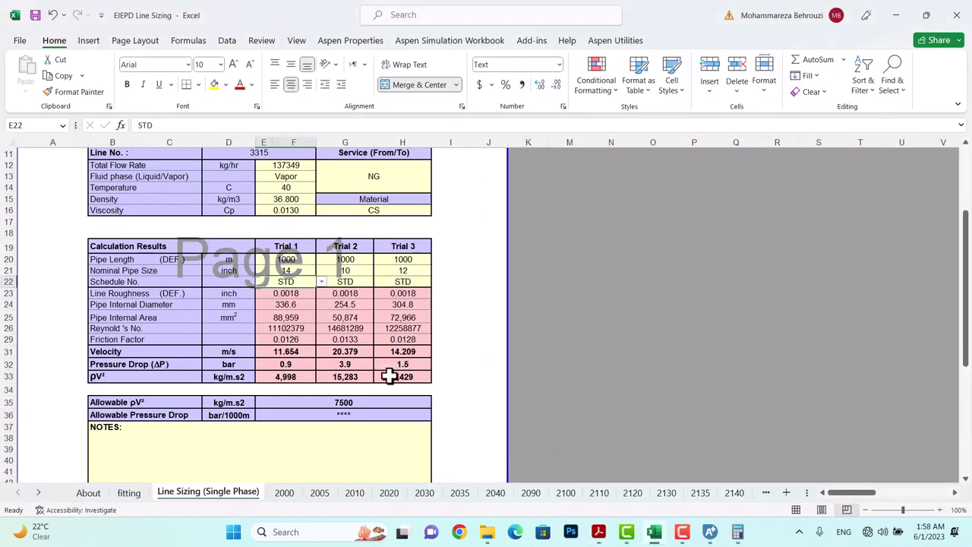
pyautogui.scroll(2, 391, 379)
pyautogui.scroll(-2, 390, 383)
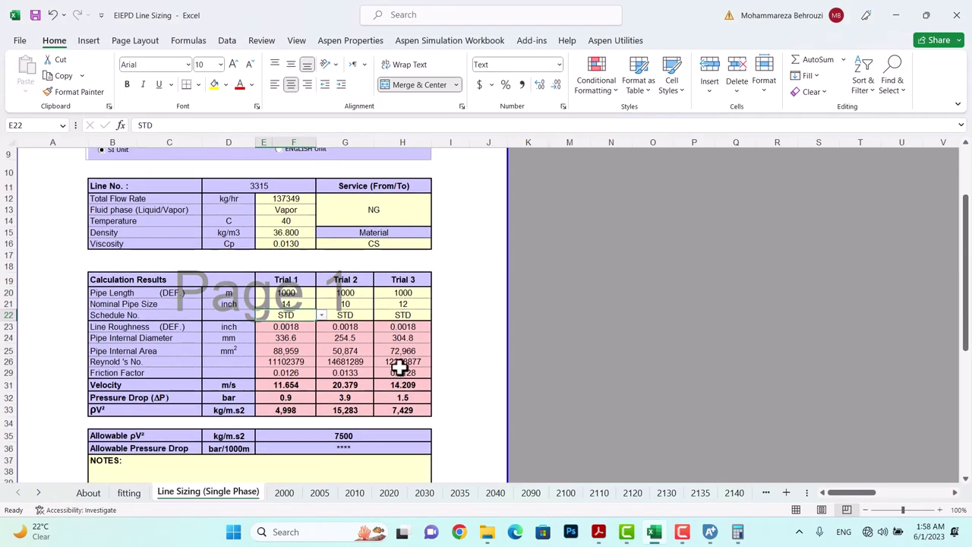
pyautogui.click(377, 176)
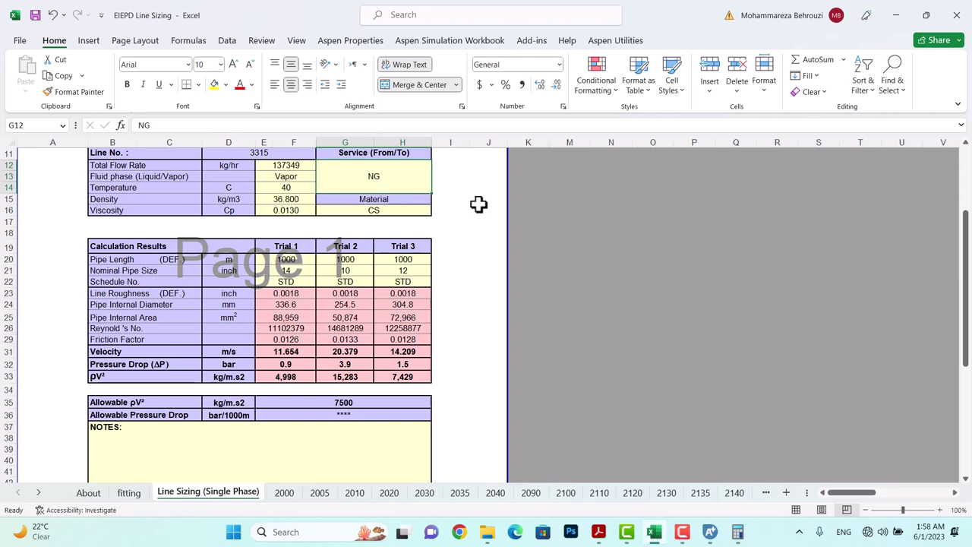
pyautogui.write('Pump')
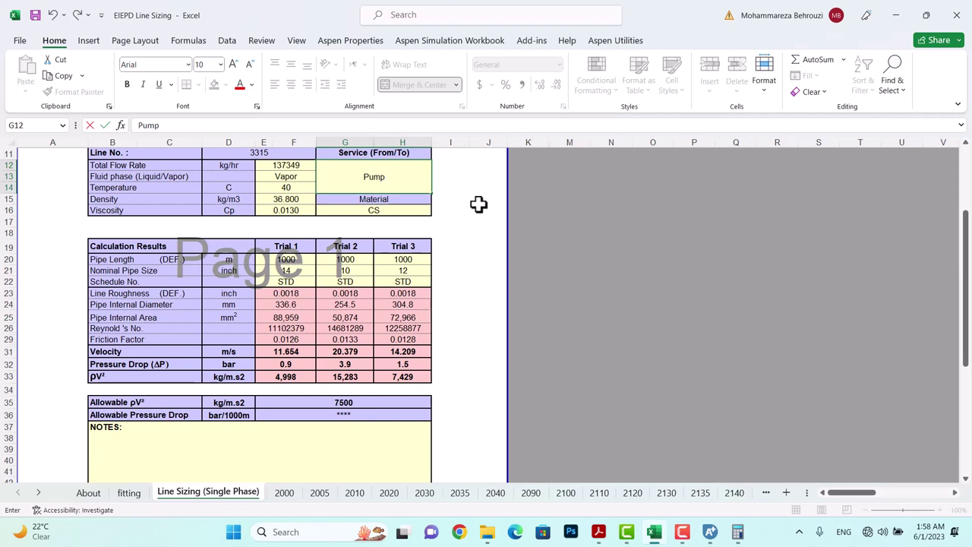
pyautogui.write('Suction')
pyautogui.press('Escape')
# - Set the pipe material to SS / SL in the line sizing sheet
pyautogui.click(401, 210)
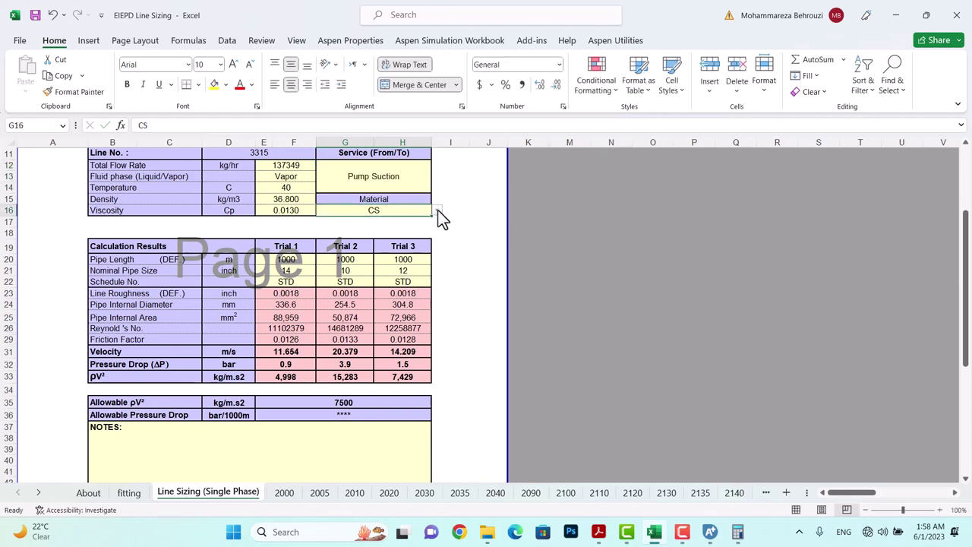
pyautogui.click(438, 210)
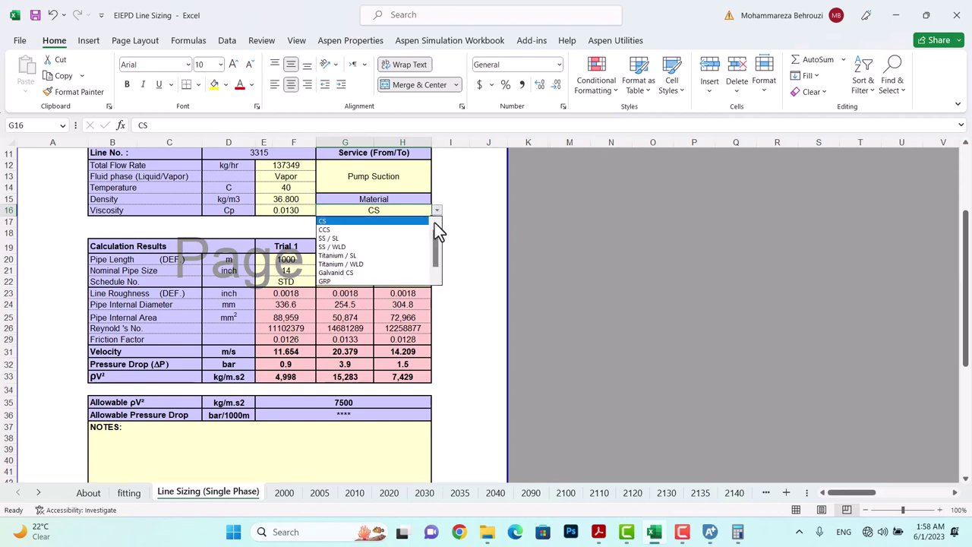
pyautogui.click(342, 238)
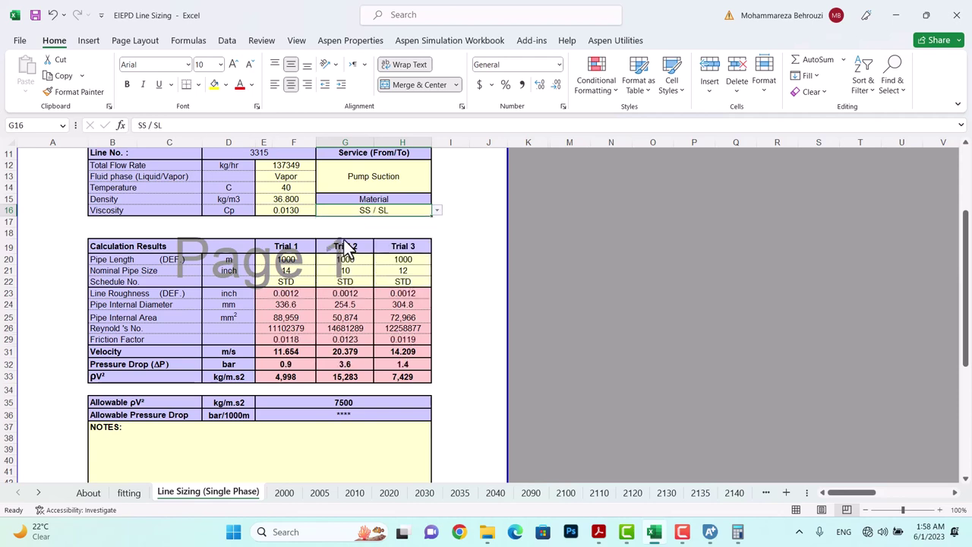
# - Change the pipe material to SS / WLD
pyautogui.click(436, 211)
pyautogui.moveTo(437, 254); pyautogui.dragTo(438, 221)
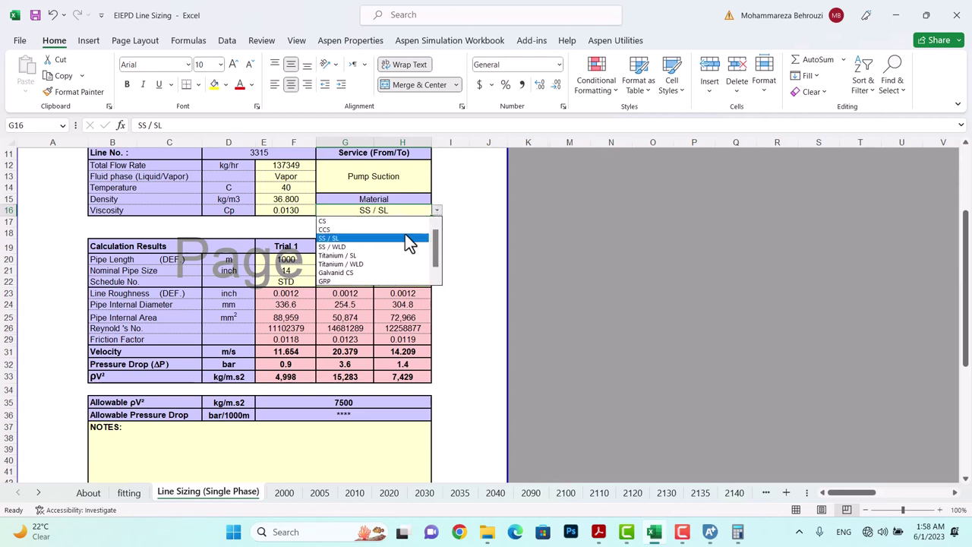
pyautogui.press('Escape')
pyautogui.hotkey('alt', 'Down')
pyautogui.press('Down')
pyautogui.press('Return')
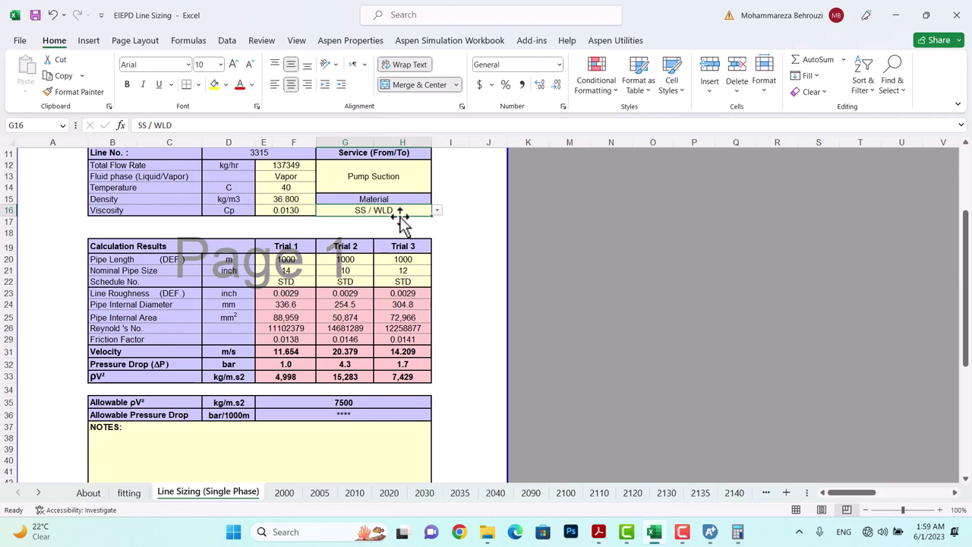
# - Look up stream 6140 in the stream table PDF and set the Excel line sizing sheet's total flow rate to 76409 kg/hr
pyautogui.click(285, 169)
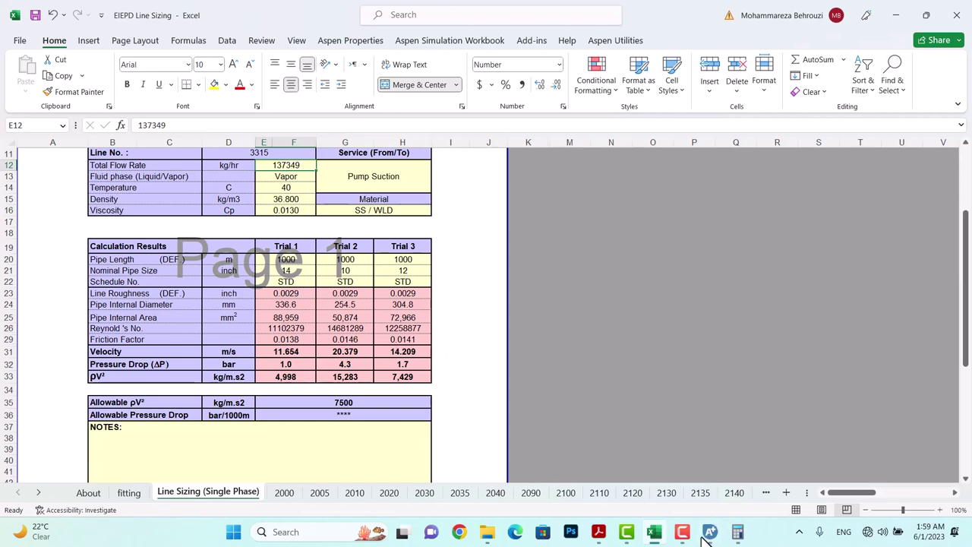
pyautogui.moveTo(655, 536)
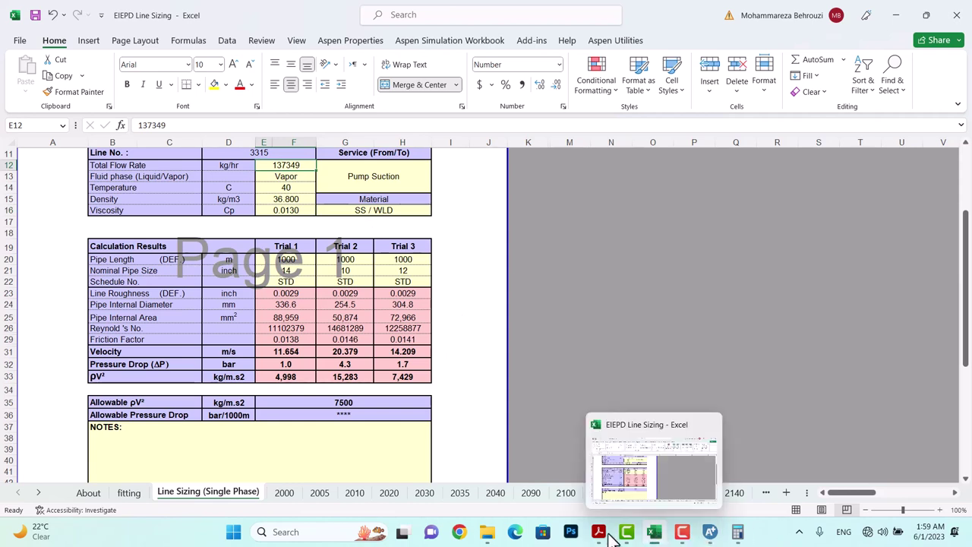
pyautogui.moveTo(600, 535)
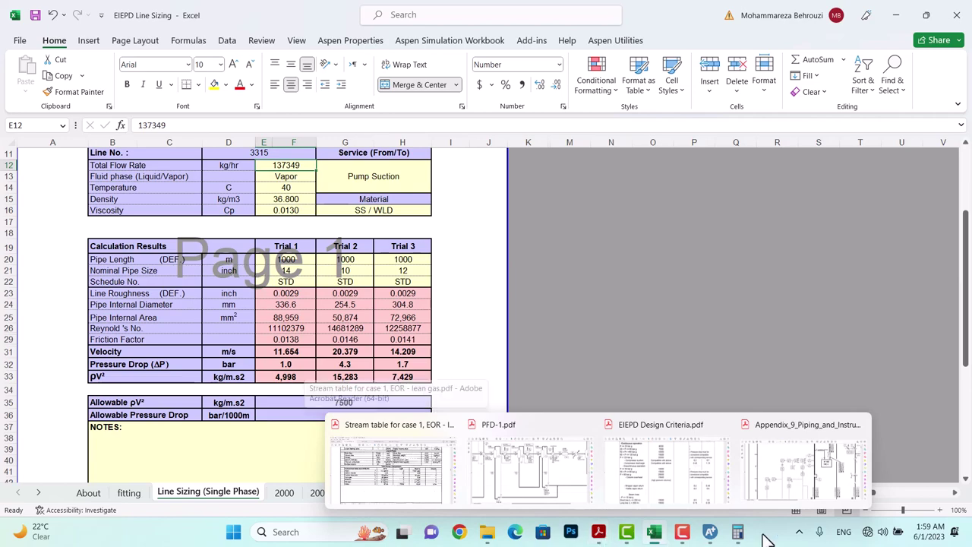
pyautogui.click(662, 536)
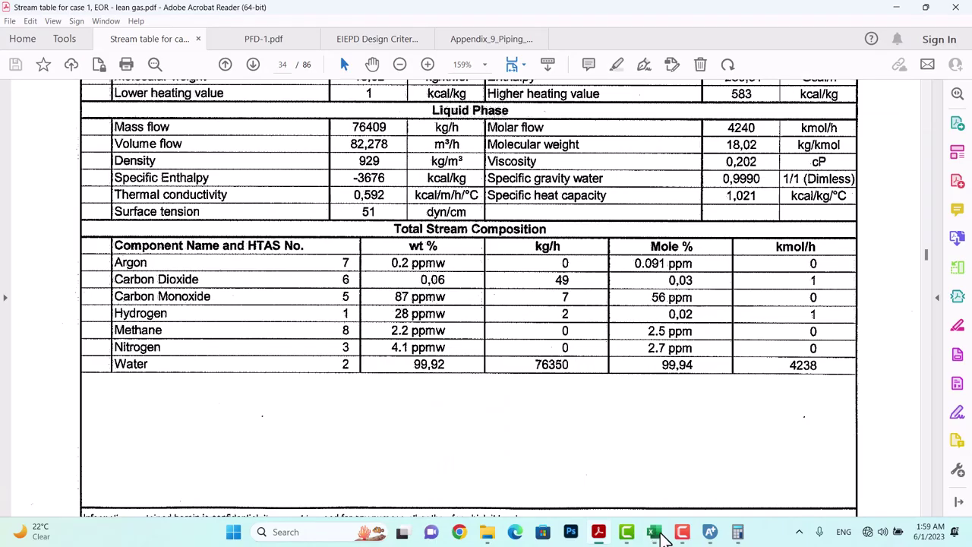
pyautogui.scroll(4, 441, 264)
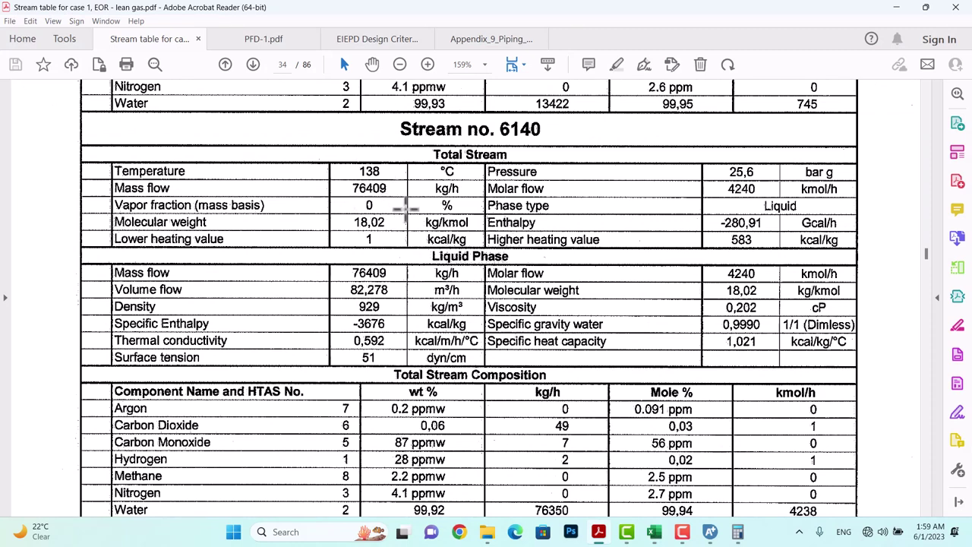
pyautogui.click(656, 535)
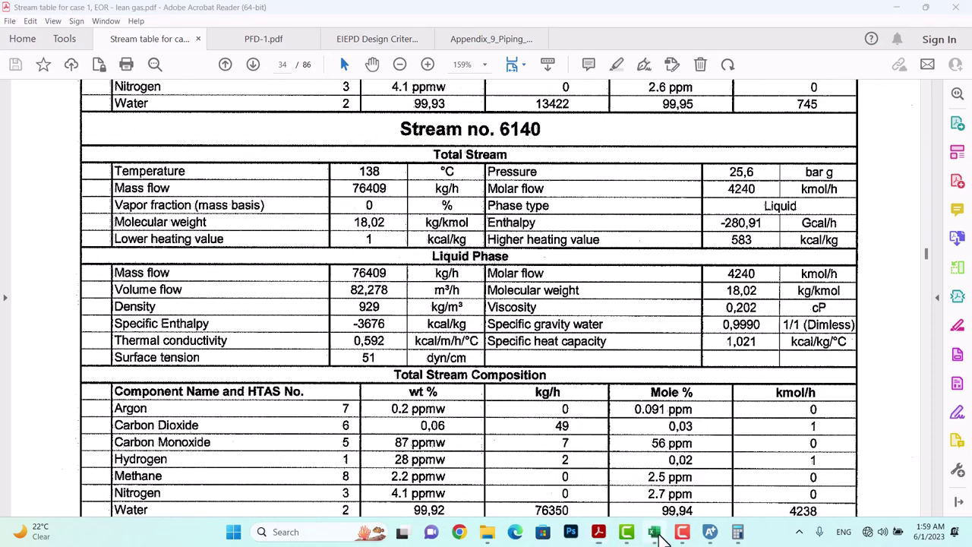
pyautogui.click(285, 167)
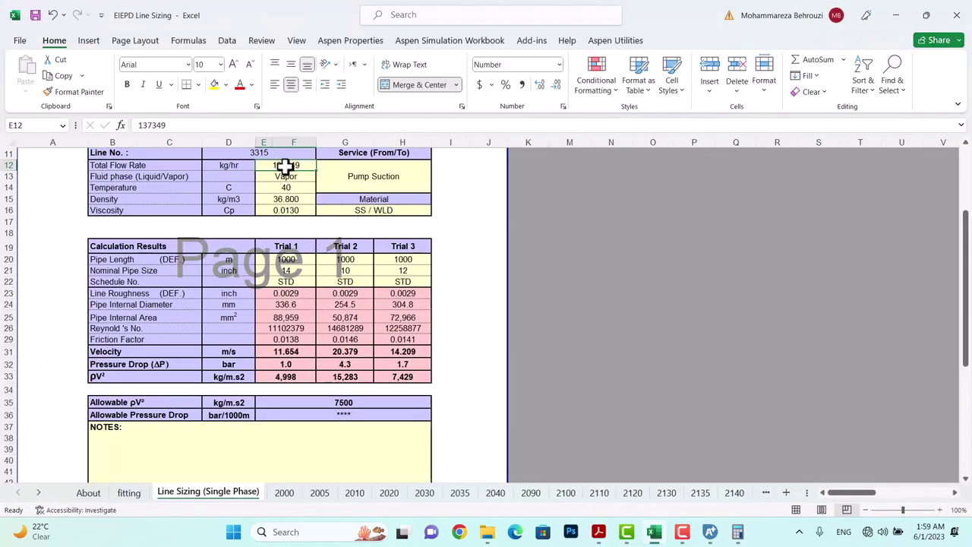
pyautogui.write('764')
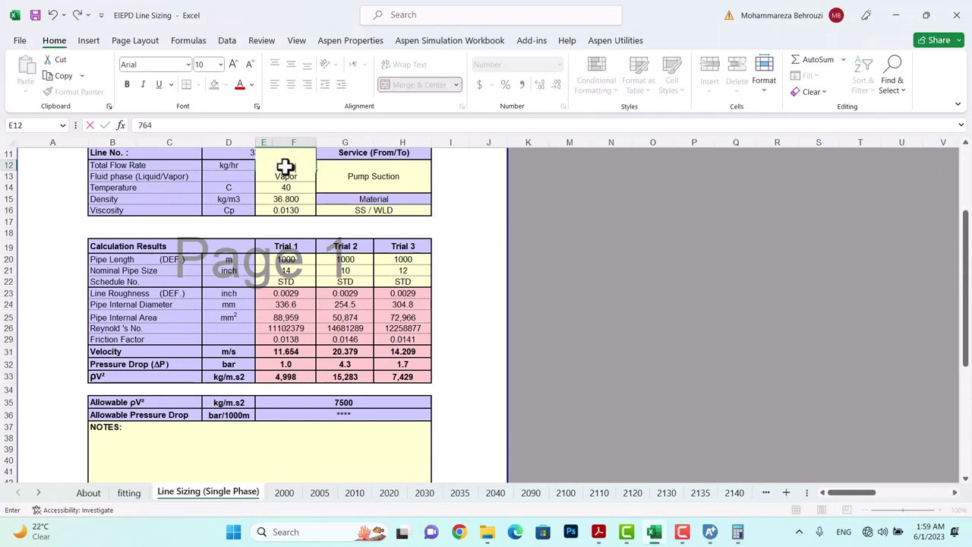
pyautogui.write('09')
# - Set the line's fluid phase to Liquid and its temperature to 138 C
pyautogui.click(307, 178)
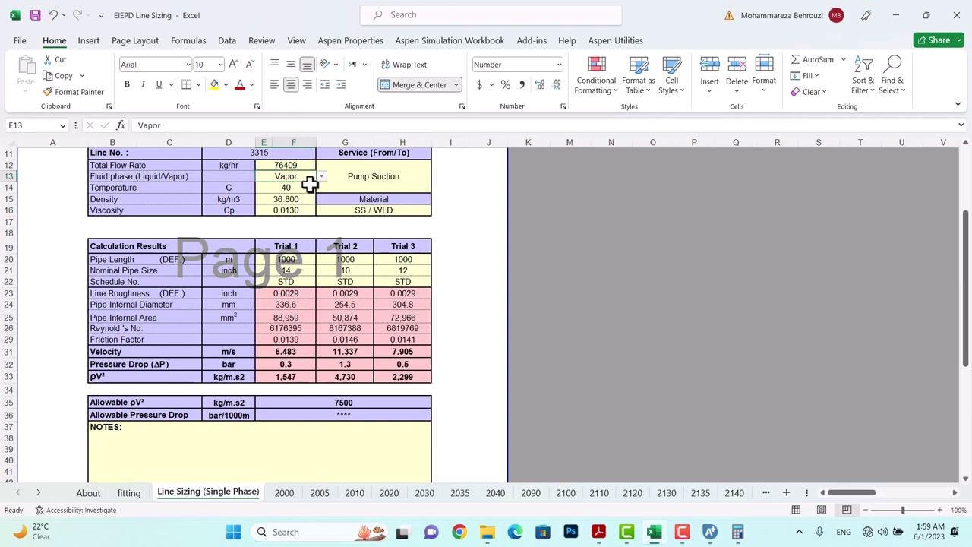
pyautogui.click(321, 177)
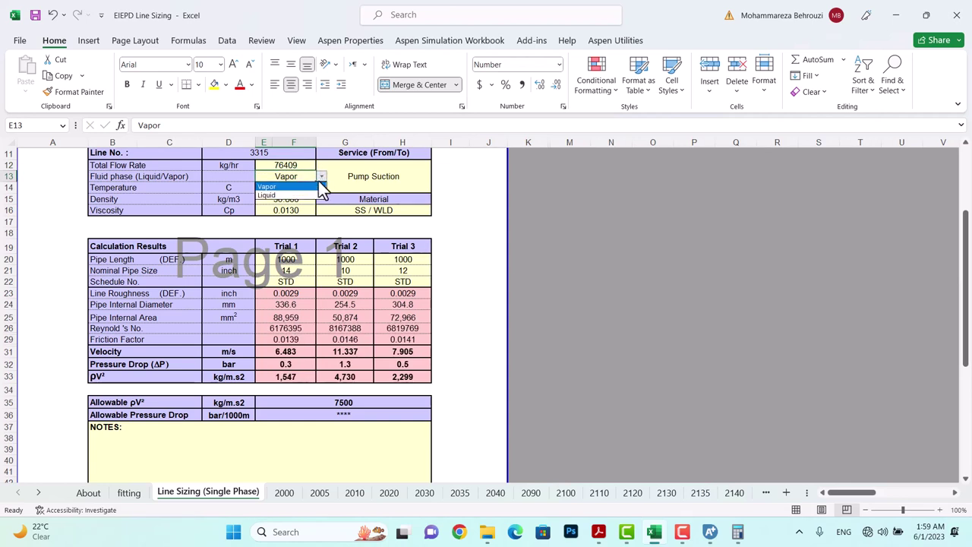
pyautogui.click(281, 196)
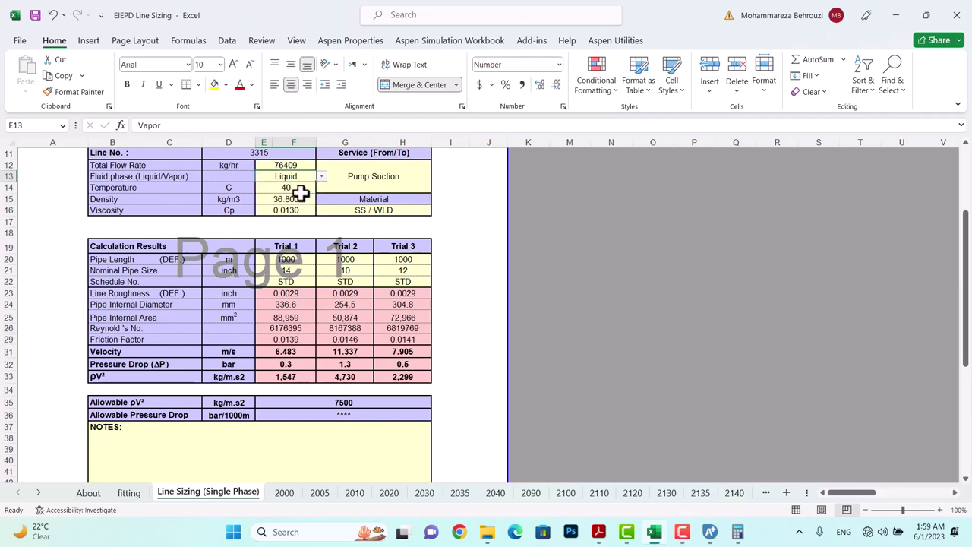
pyautogui.click(306, 189)
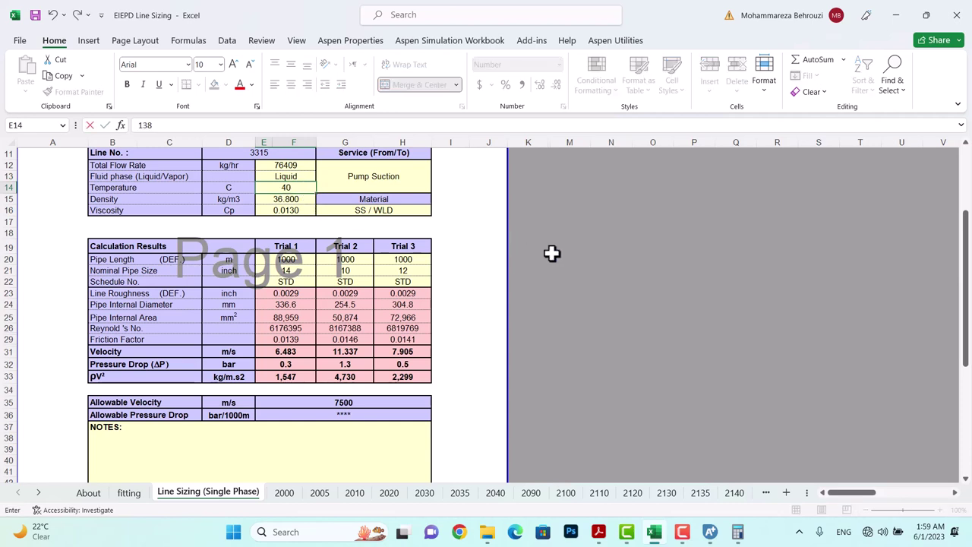
pyautogui.press('Return')
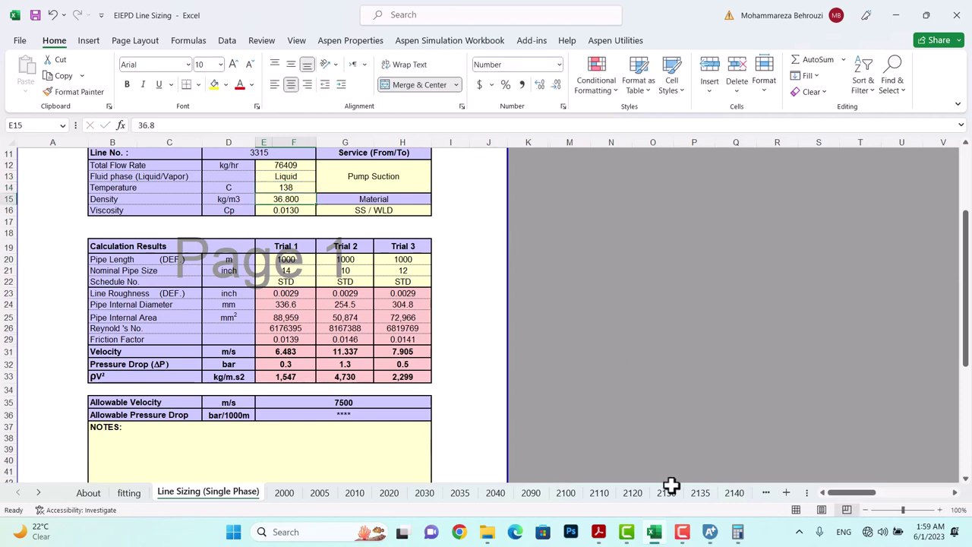
# - Check stream 6140's liquid density in the stream table PDF and set the density in the Excel sheet to 929 kg/m3
pyautogui.click(653, 534)
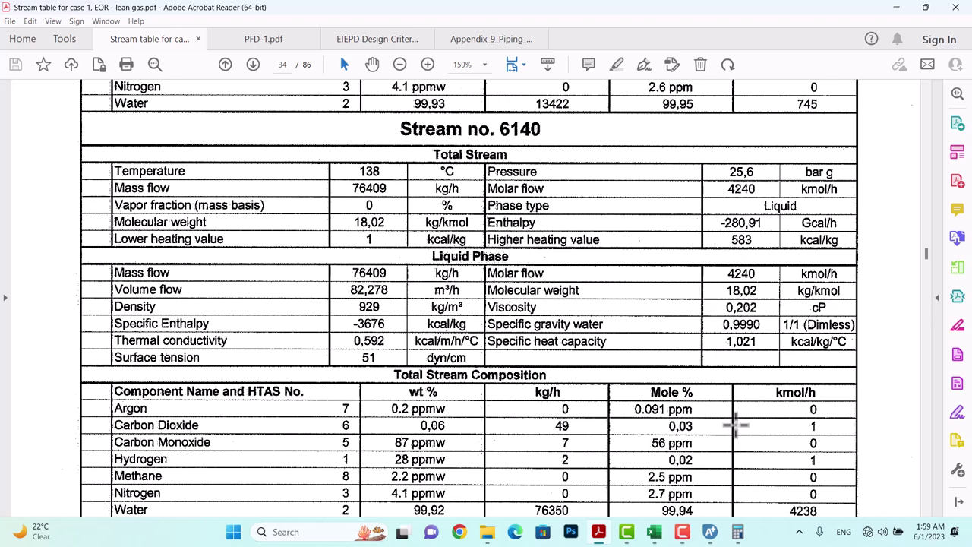
pyautogui.click(655, 534)
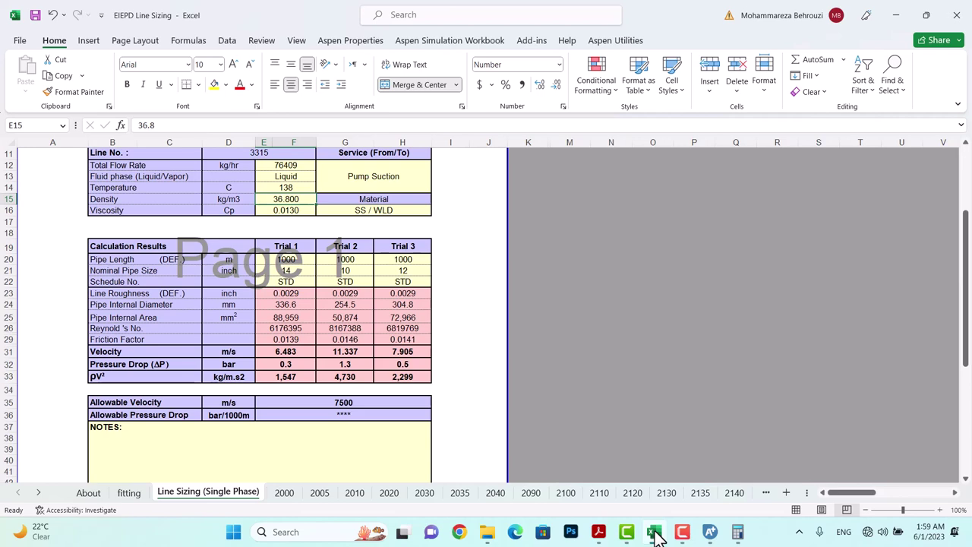
pyautogui.click(655, 534)
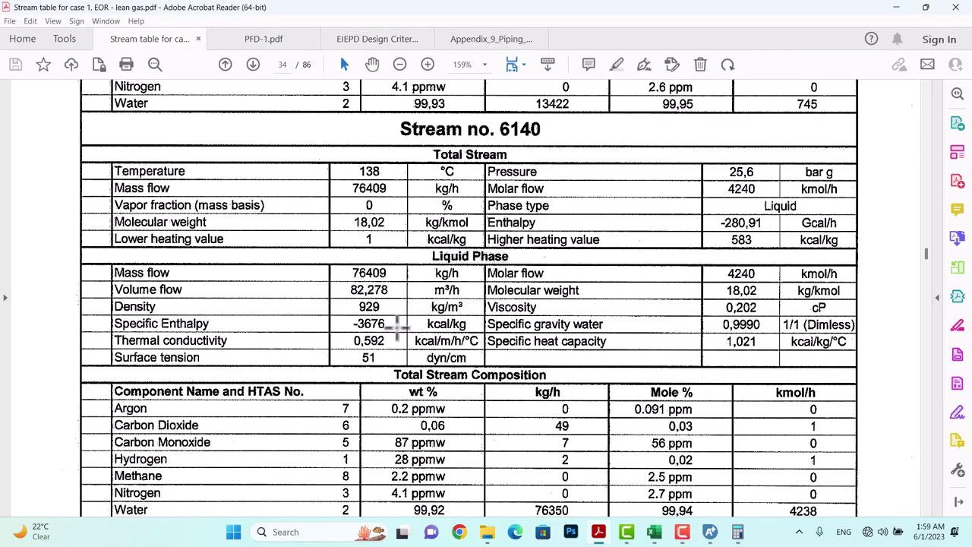
pyautogui.click(653, 532)
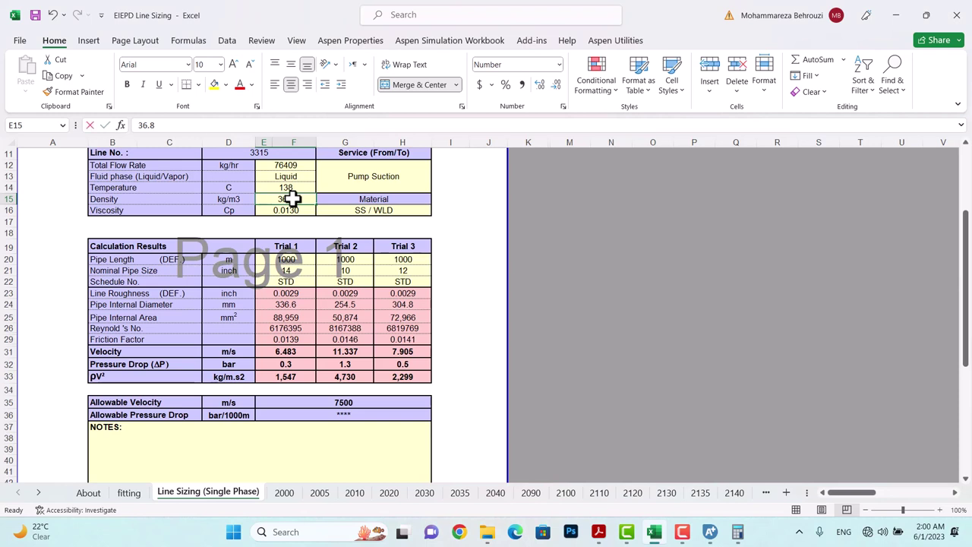
pyautogui.write('929')
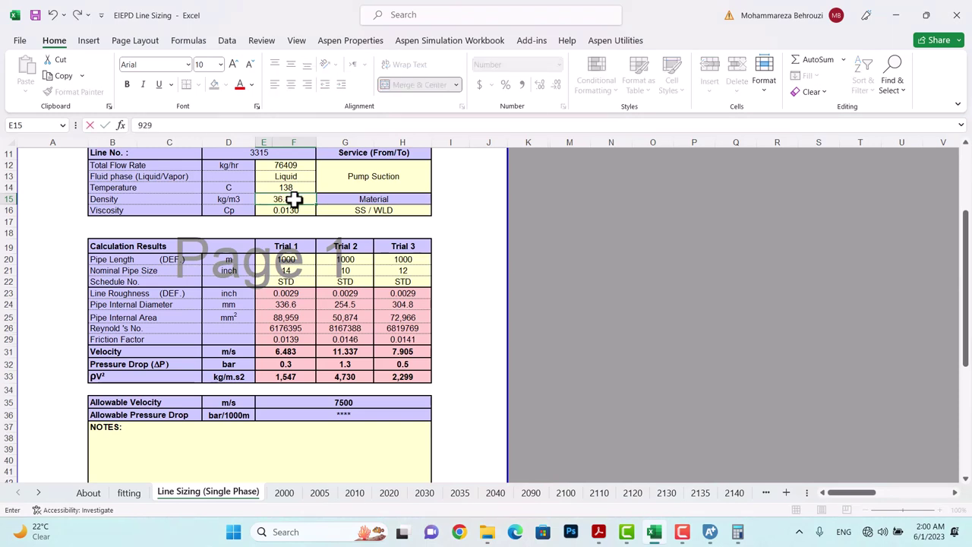
pyautogui.press('Return')
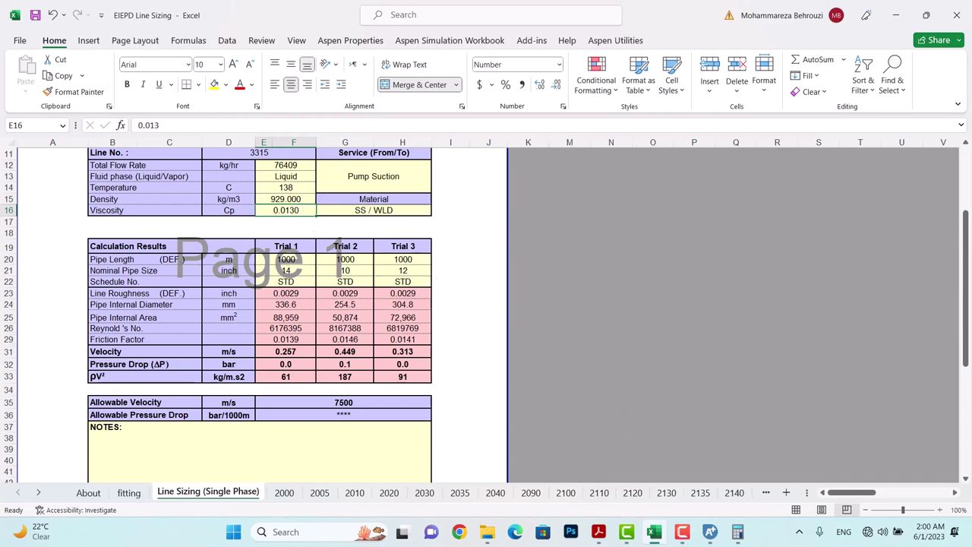
# - Check stream 6140's liquid viscosity in the stream table PDF and set the viscosity in the Excel sheet to 0.202 cP
pyautogui.click(654, 534)
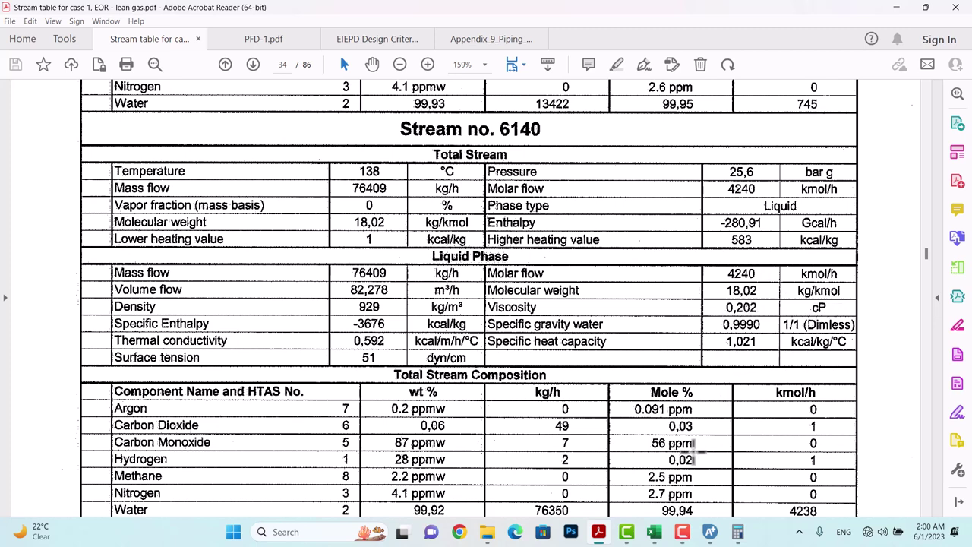
pyautogui.click(655, 532)
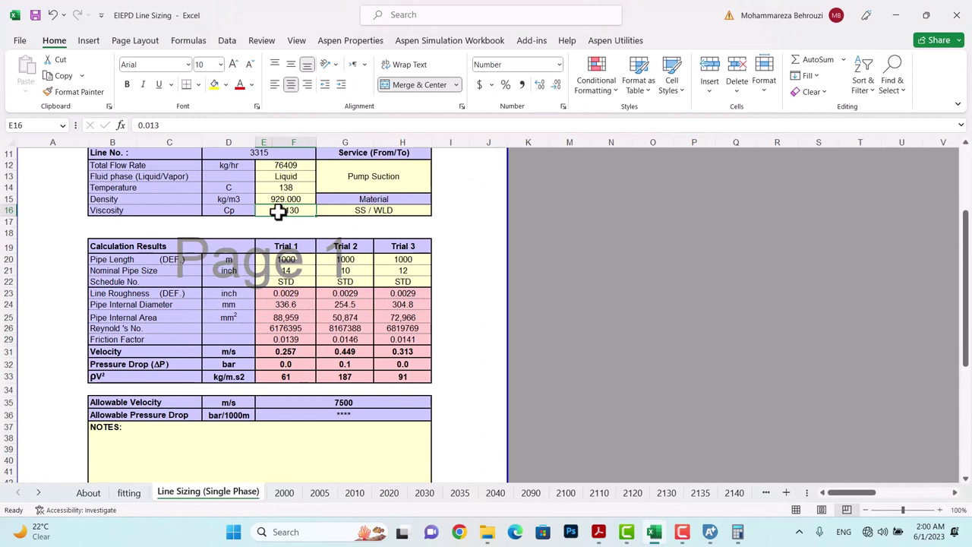
pyautogui.write('0.')
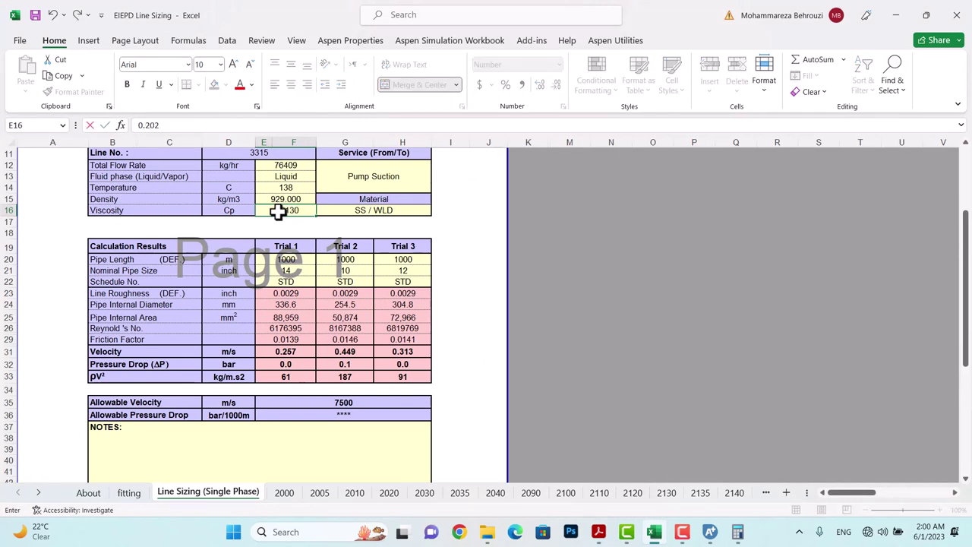
pyautogui.press('Return')
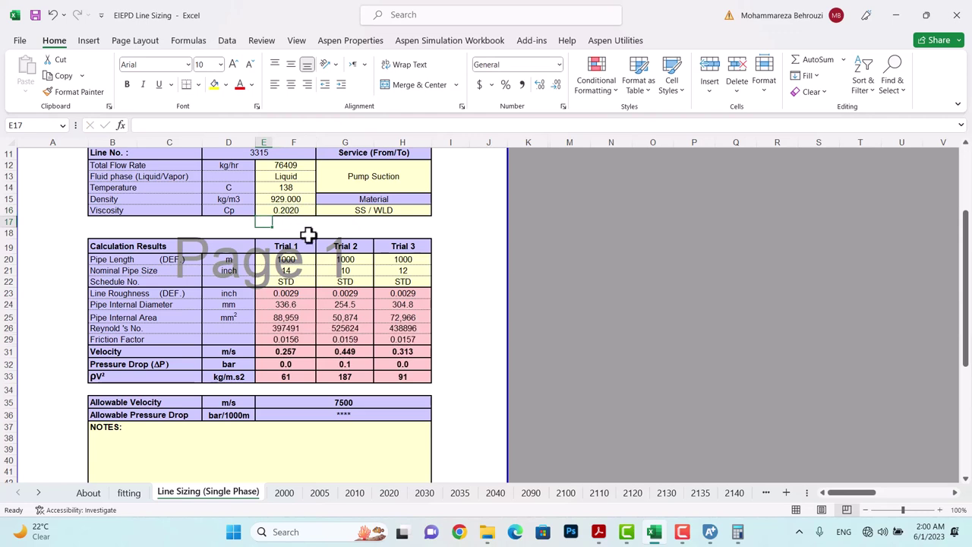
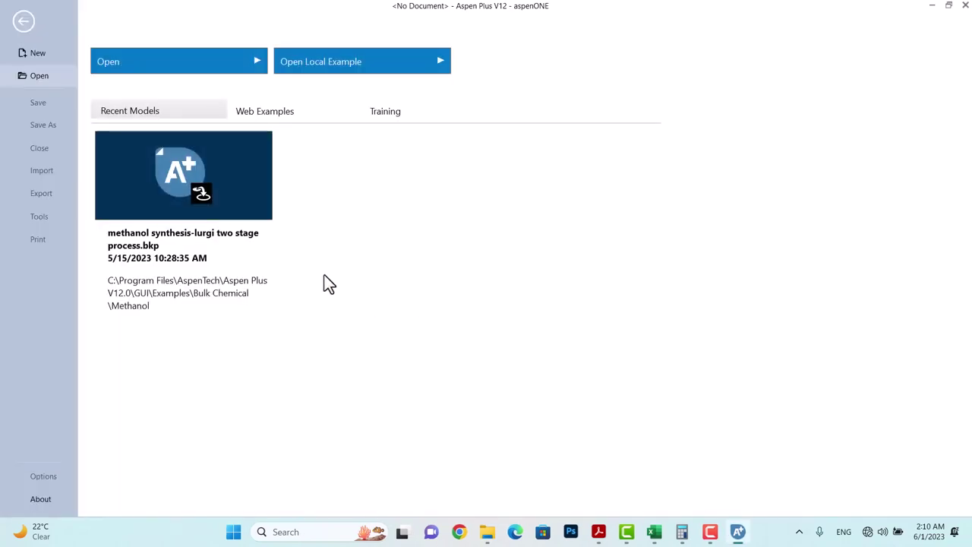
# - Create a new simulation from the Gas Processing with Metric Units template
pyautogui.click(50, 56)
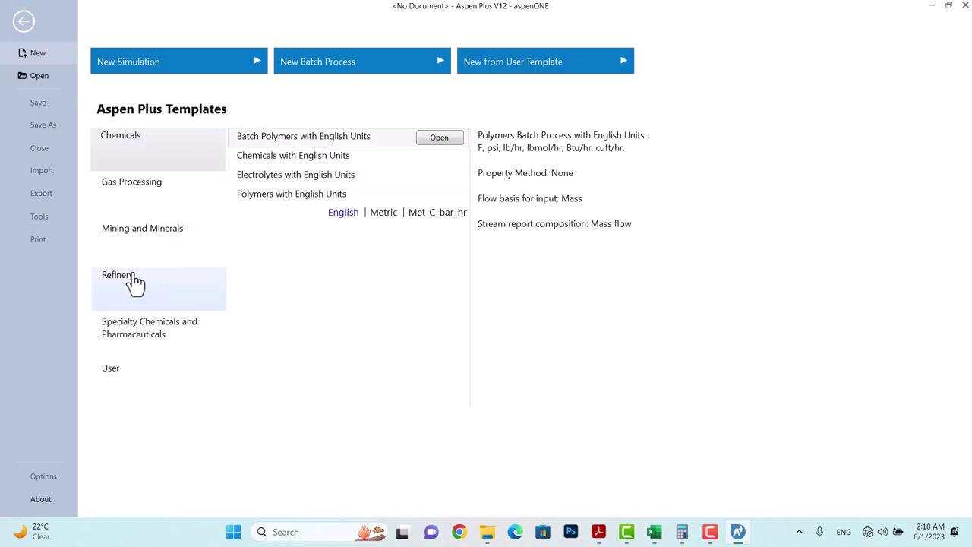
pyautogui.click(150, 190)
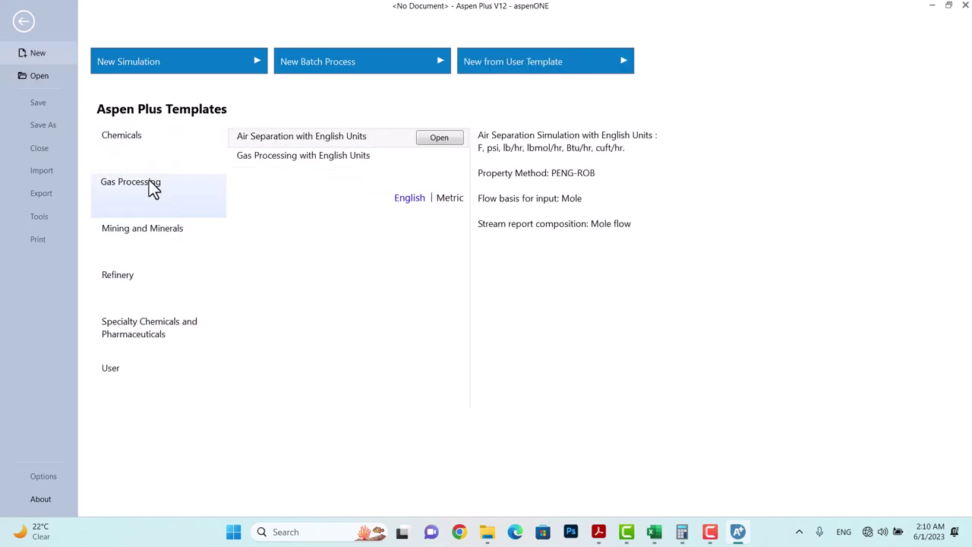
pyautogui.click(271, 159)
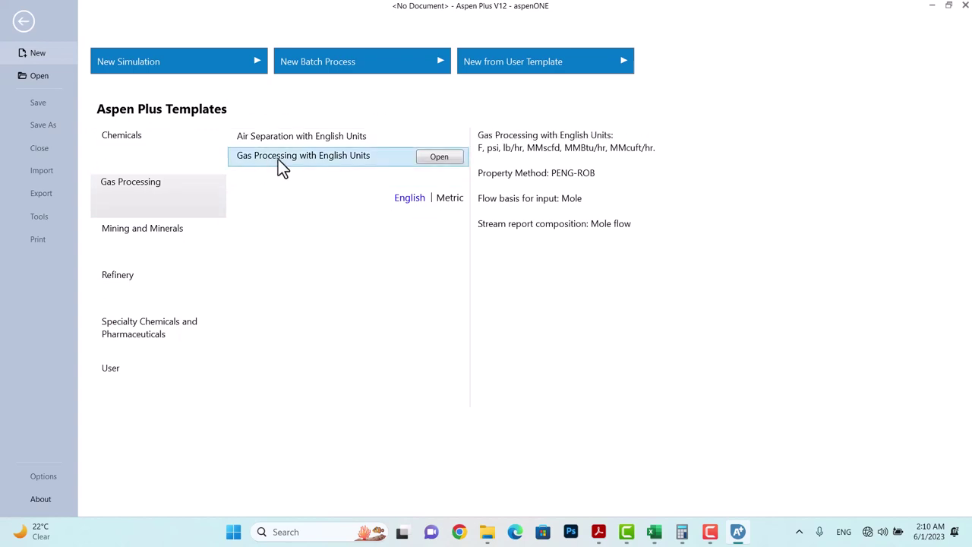
pyautogui.click(448, 200)
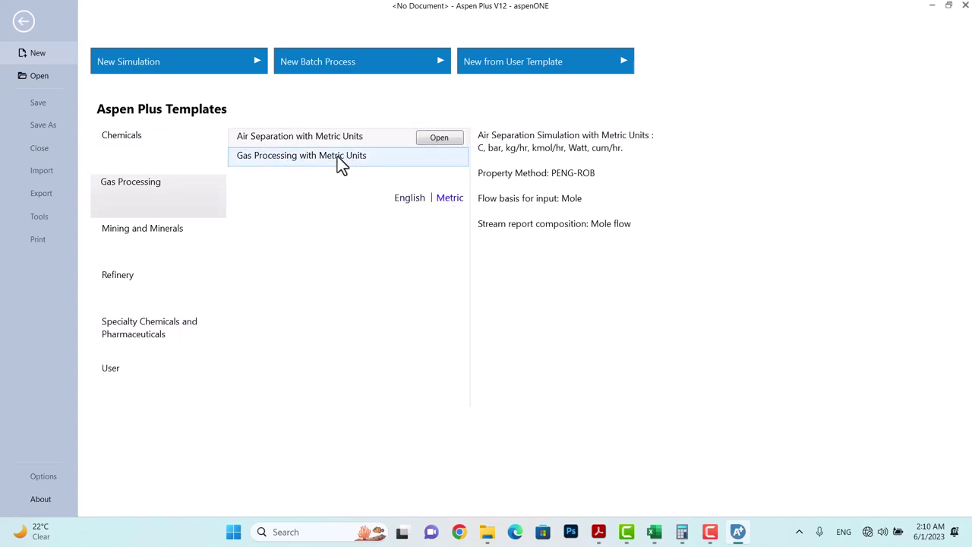
pyautogui.click(340, 161)
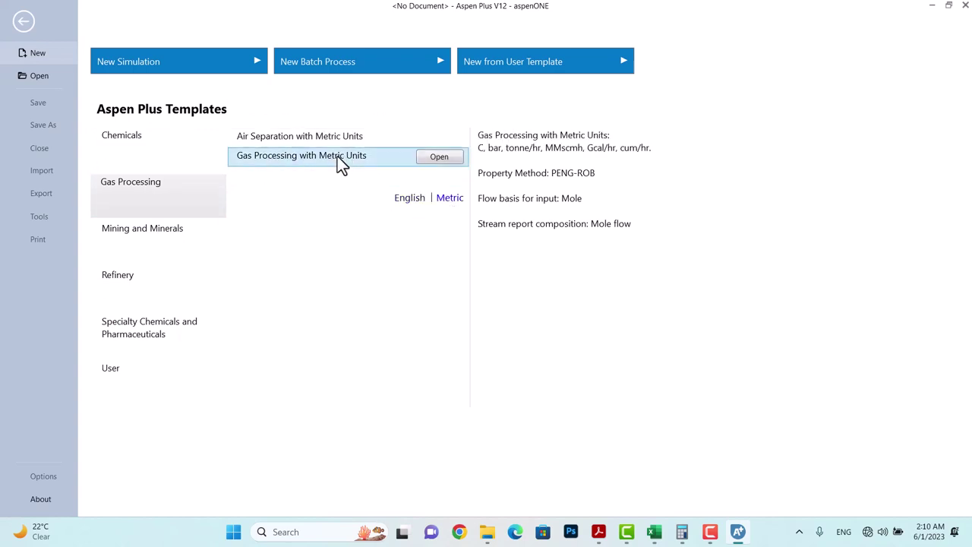
pyautogui.click(439, 157)
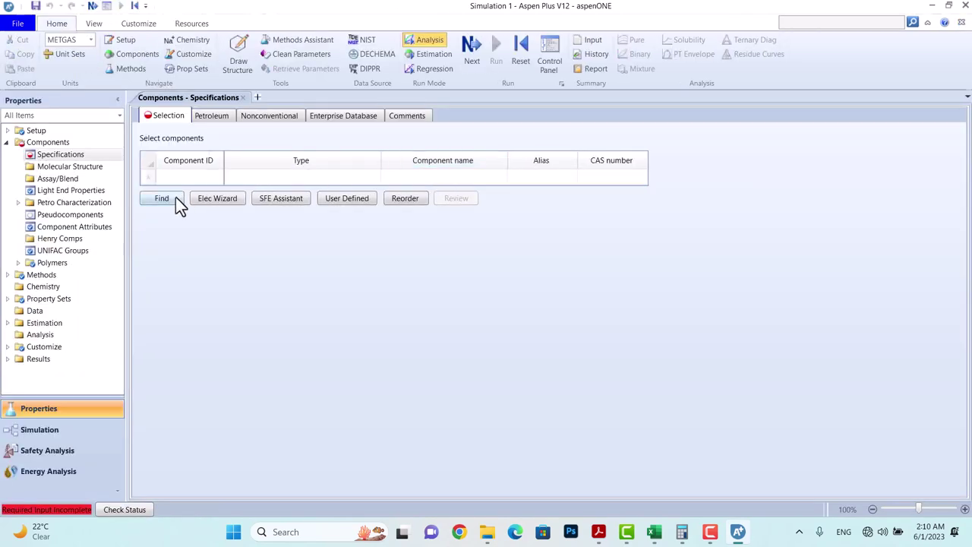
# - Search the compound databanks for "water" and add WATER (H2O) to the simulation's component list
pyautogui.click(175, 202)
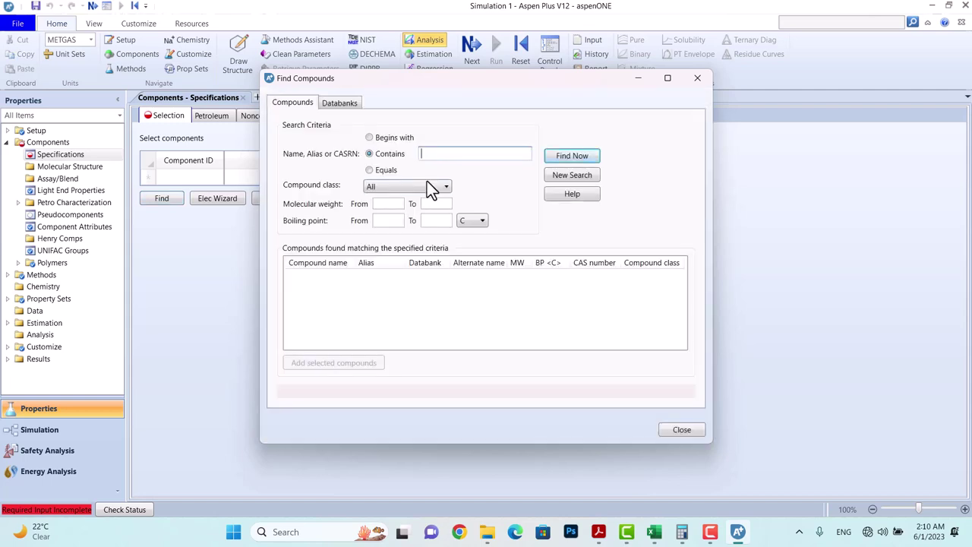
pyautogui.write('water')
pyautogui.click(579, 156)
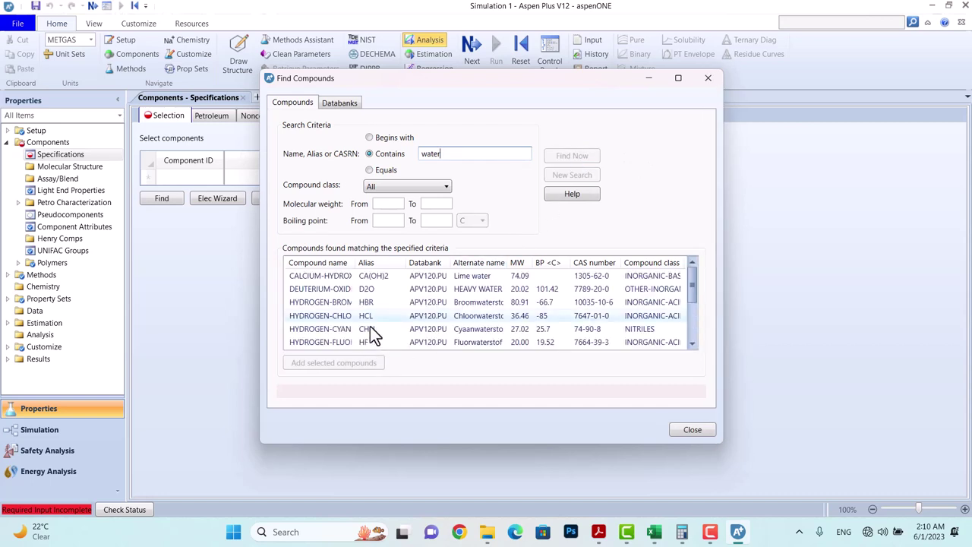
pyautogui.scroll(-3, 368, 328)
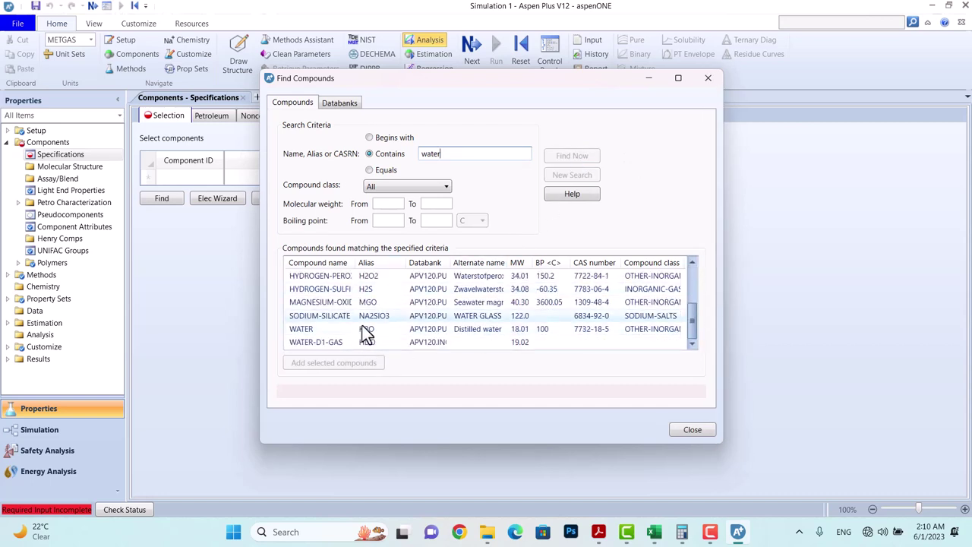
pyautogui.doubleClick(366, 330)
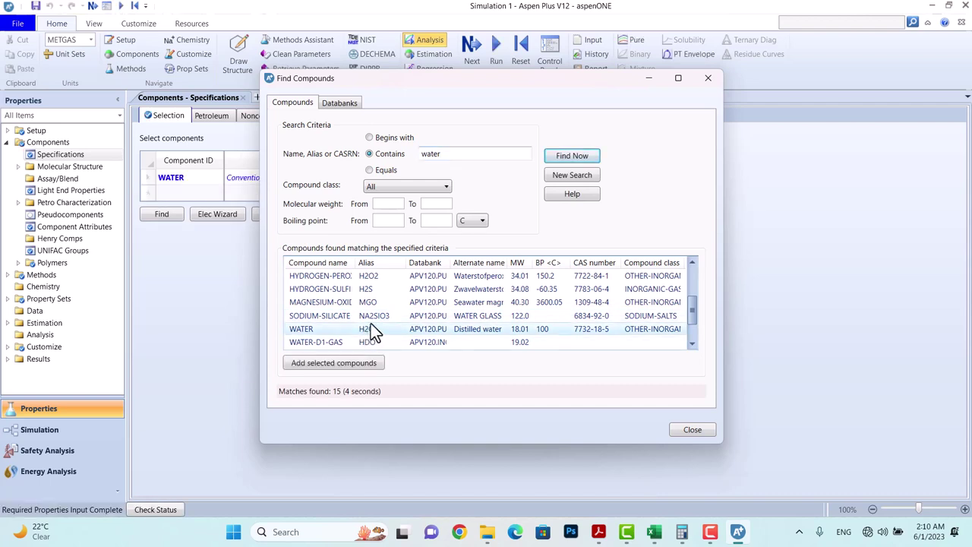
pyautogui.click(705, 78)
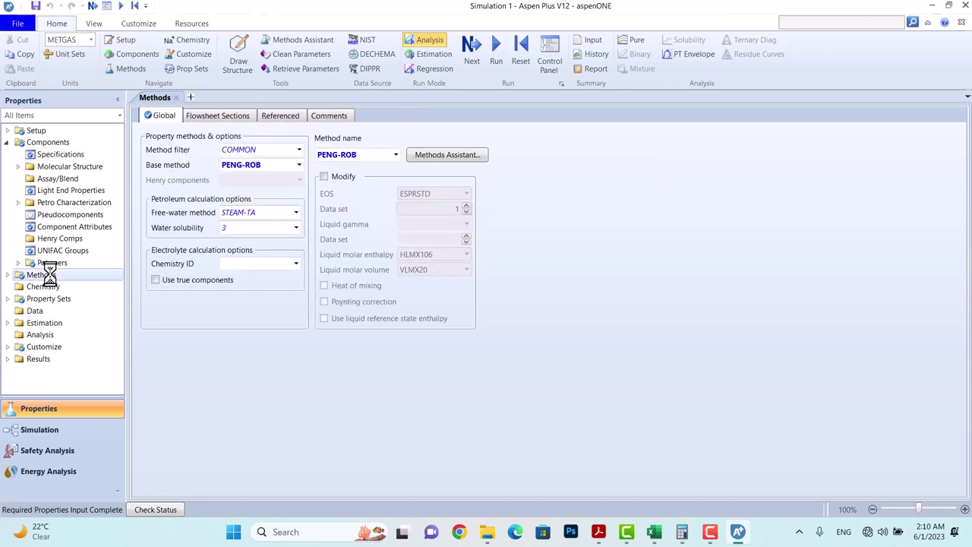
# - Set the base property method to NRTL
pyautogui.click(299, 166)
pyautogui.click(299, 165)
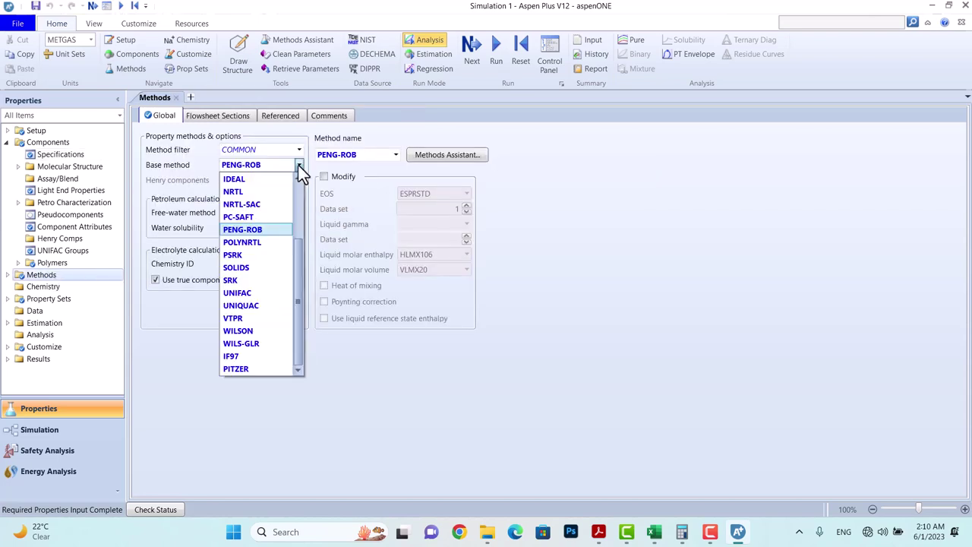
pyautogui.click(255, 193)
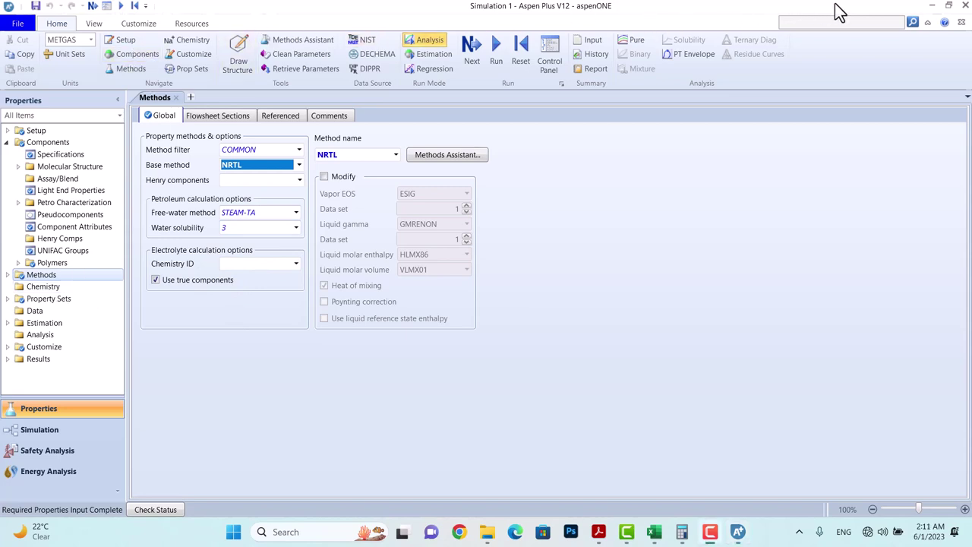
# - Proceed from the completed properties input to the Simulation environment
pyautogui.click(471, 51)
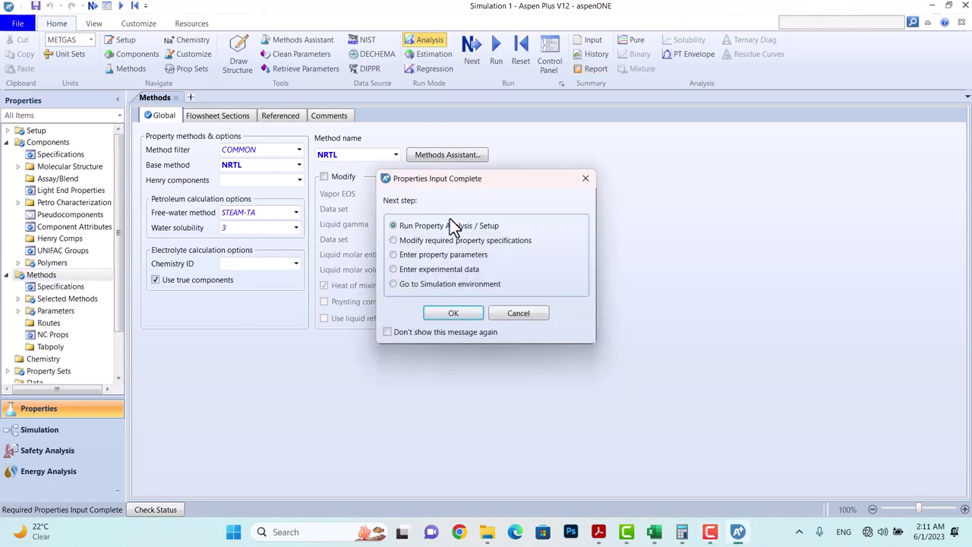
pyautogui.click(447, 287)
pyautogui.click(455, 313)
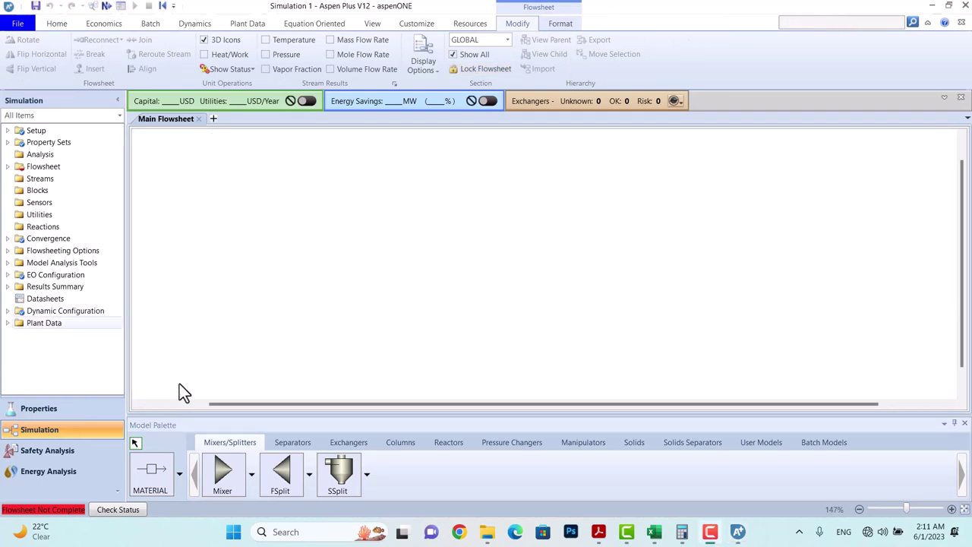
# - Draw one unconnected horizontal material stream on the empty main flowsheet
pyautogui.click(179, 468)
pyautogui.click(154, 339)
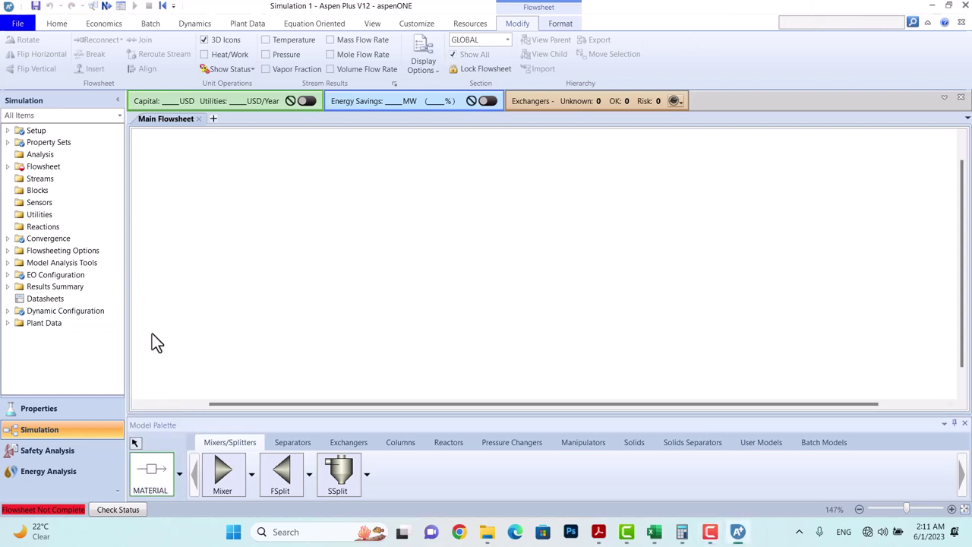
pyautogui.click(187, 243)
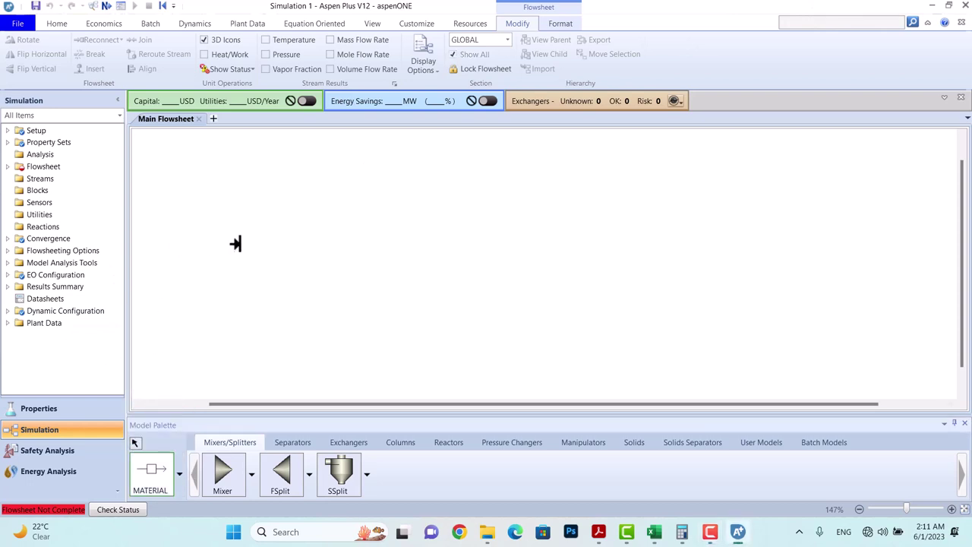
pyautogui.click(297, 243)
pyautogui.rightClick(327, 257)
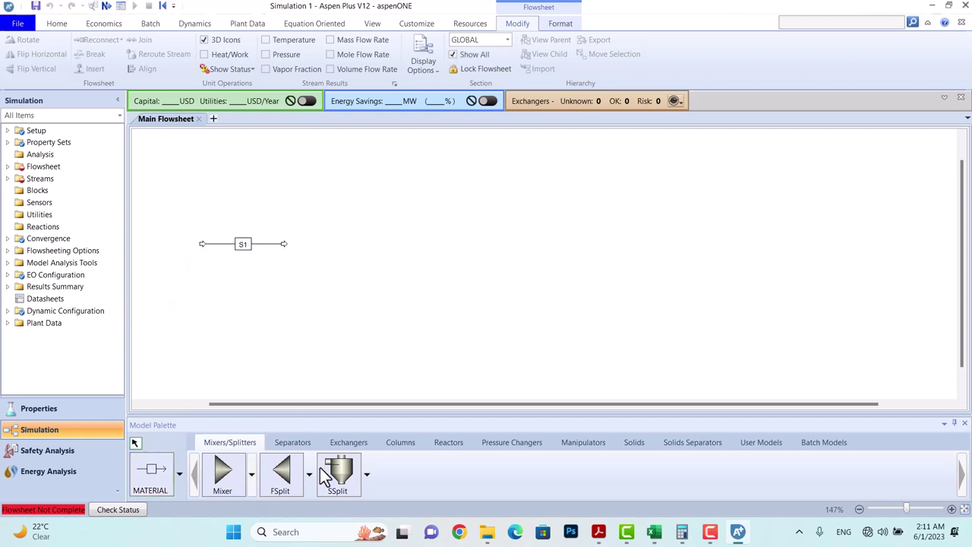
# - Place a Pipe block with the horizontal 3D pipe icon at the outlet end of stream S1
pyautogui.click(508, 447)
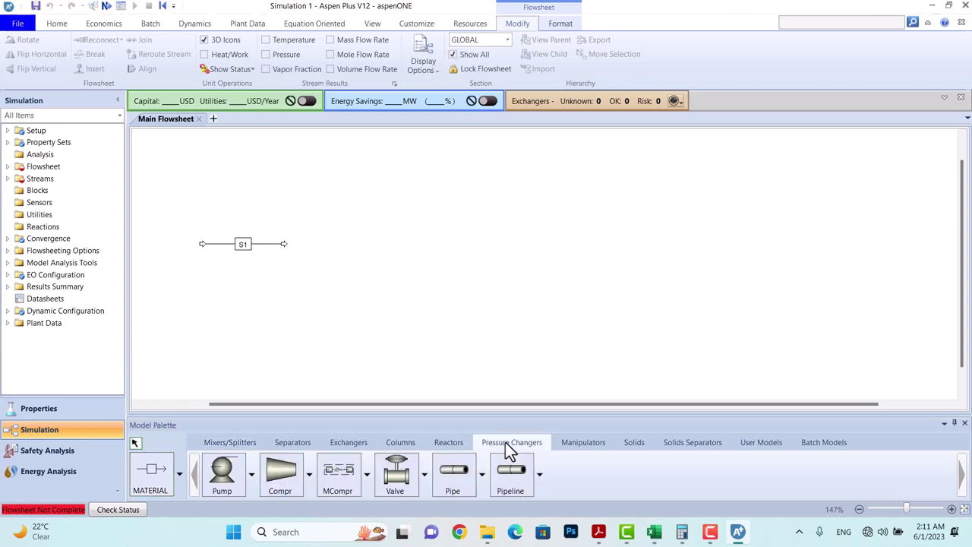
pyautogui.click(481, 473)
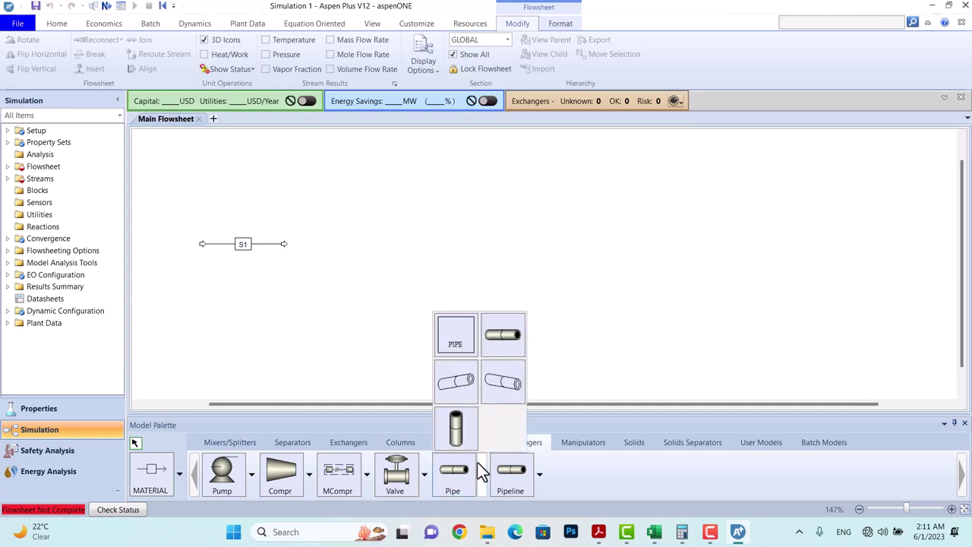
pyautogui.click(501, 334)
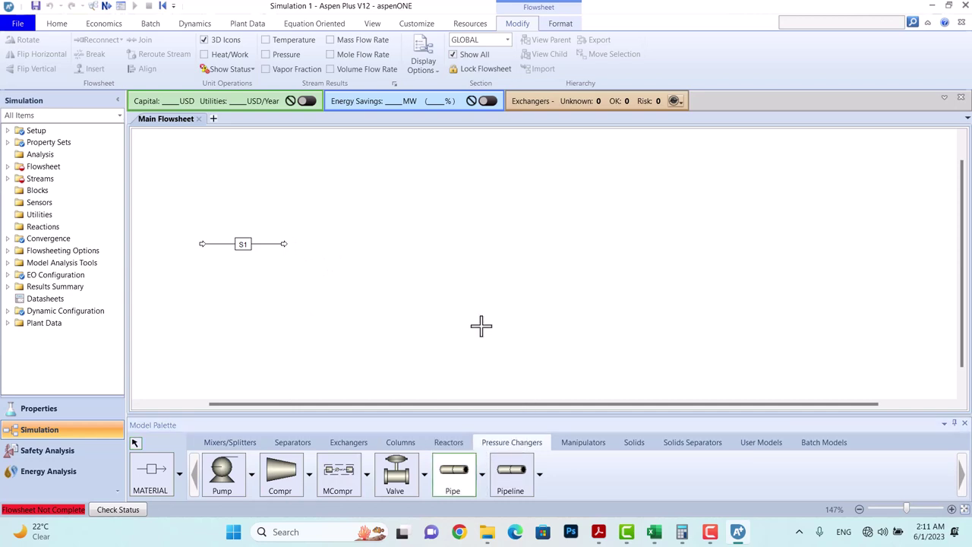
pyautogui.click(310, 245)
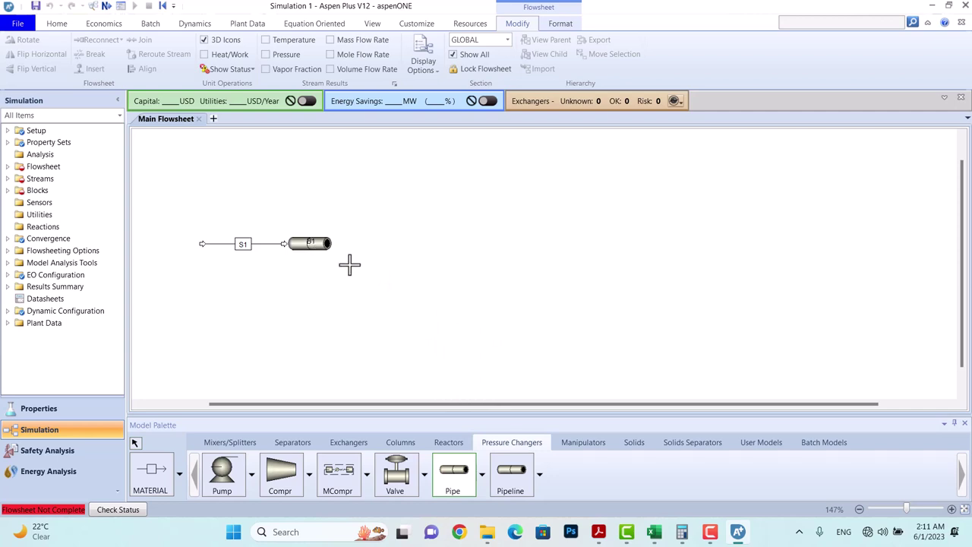
# - Move pipe block B1 away from the end of stream S1 and enlarge its icon
pyautogui.click(321, 250)
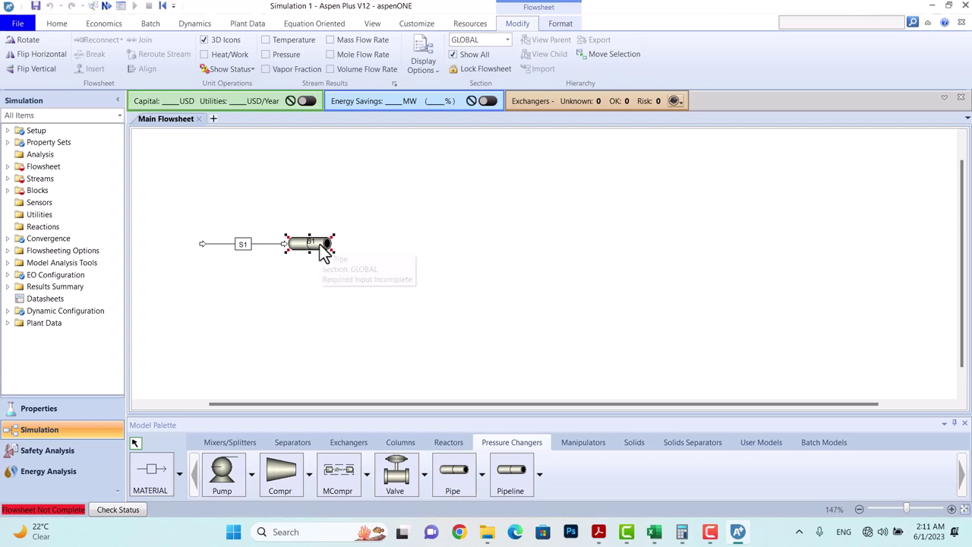
pyautogui.click(336, 276)
pyautogui.click(321, 246)
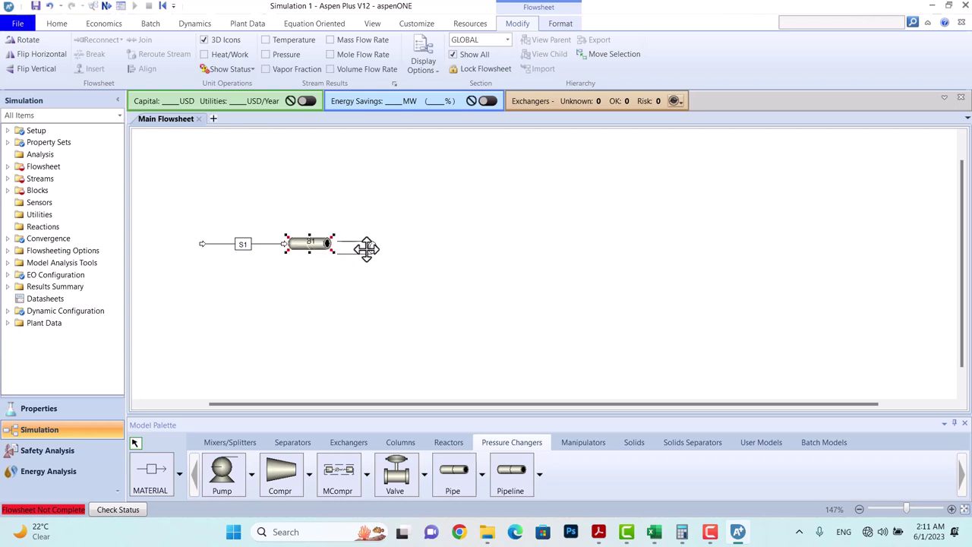
pyautogui.moveTo(364, 246); pyautogui.dragTo(358, 286)
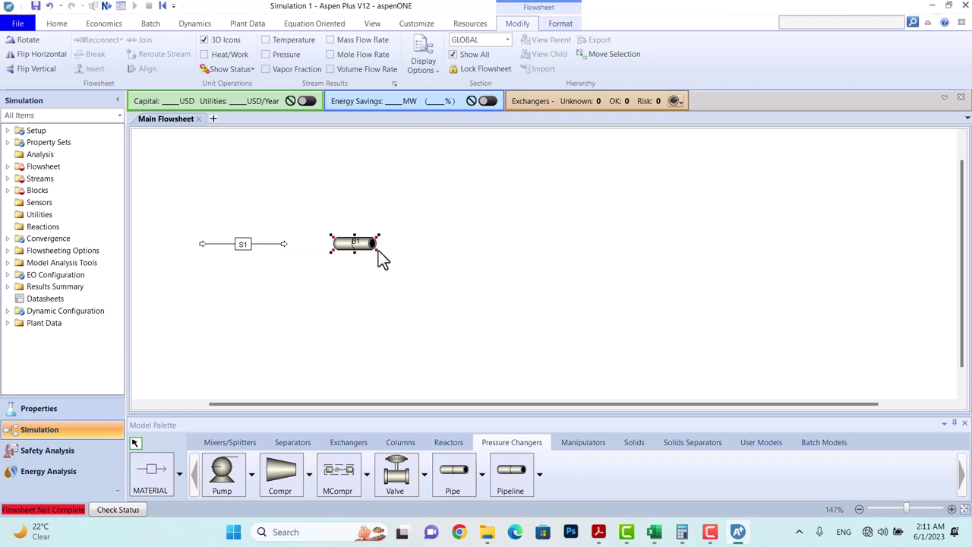
pyautogui.moveTo(377, 249); pyautogui.dragTo(387, 258)
# - Connect the outlet end of stream S1 to the inlet of pipe block B1
pyautogui.click(290, 250)
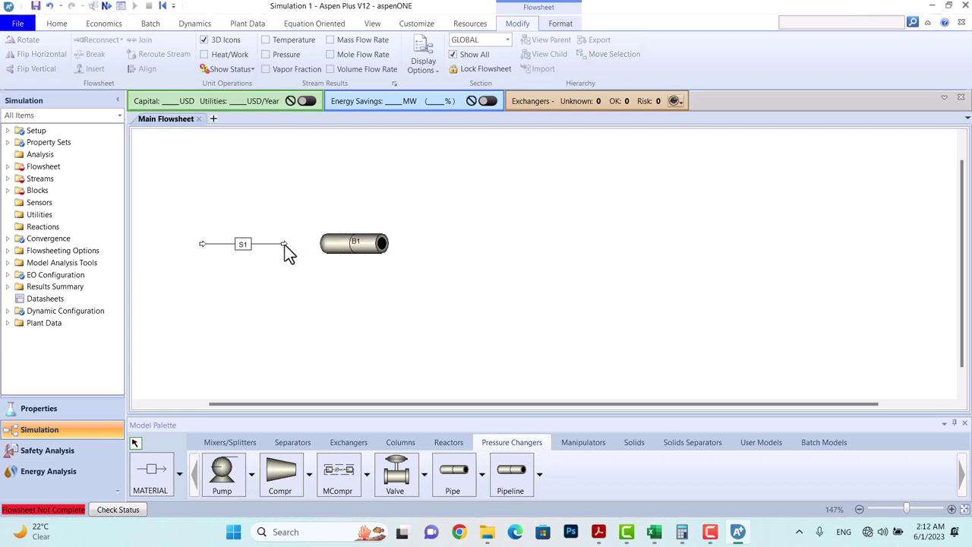
pyautogui.moveTo(286, 246); pyautogui.dragTo(319, 244)
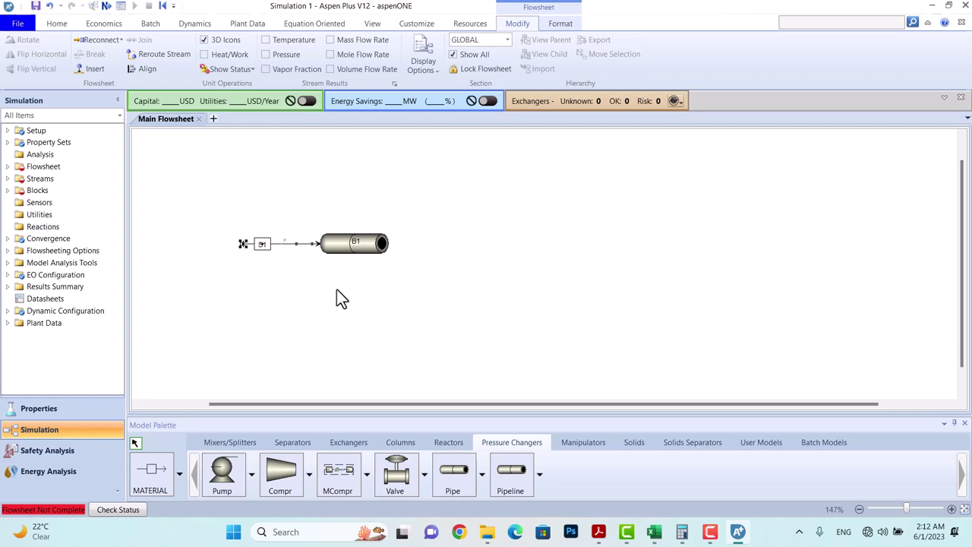
pyautogui.click(337, 291)
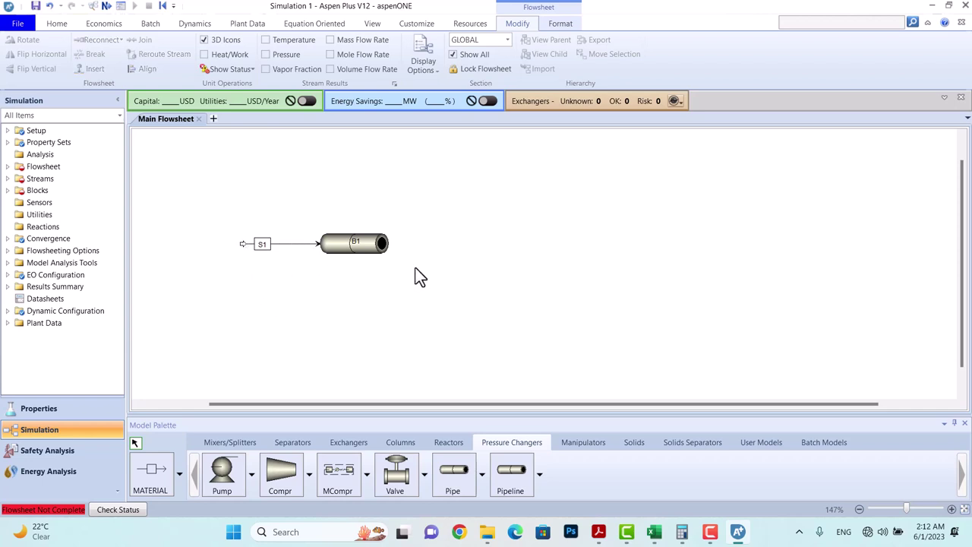
# - Draw a second material stream downstream of pipe block B1 and connect its source end to the pipe's outlet
pyautogui.click(178, 471)
pyautogui.click(161, 335)
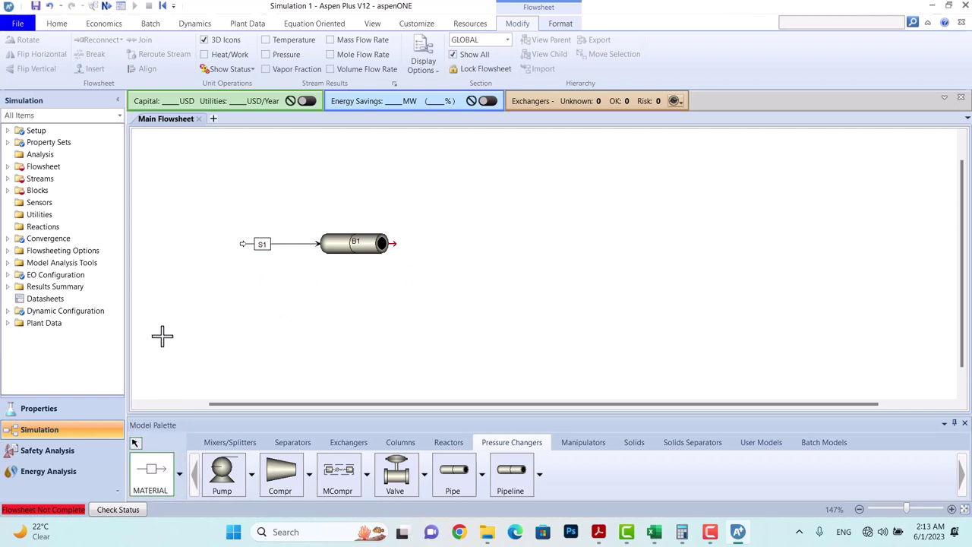
pyautogui.click(423, 243)
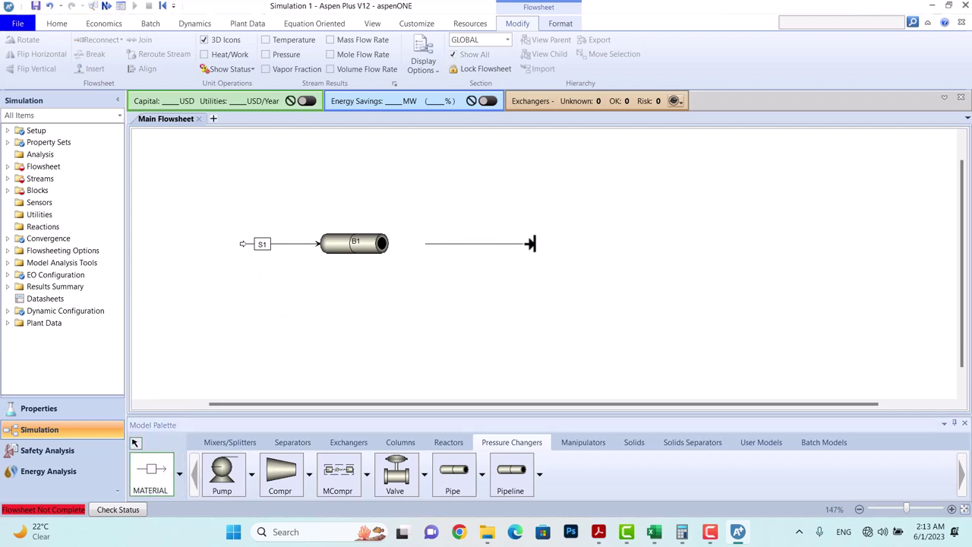
pyautogui.click(532, 243)
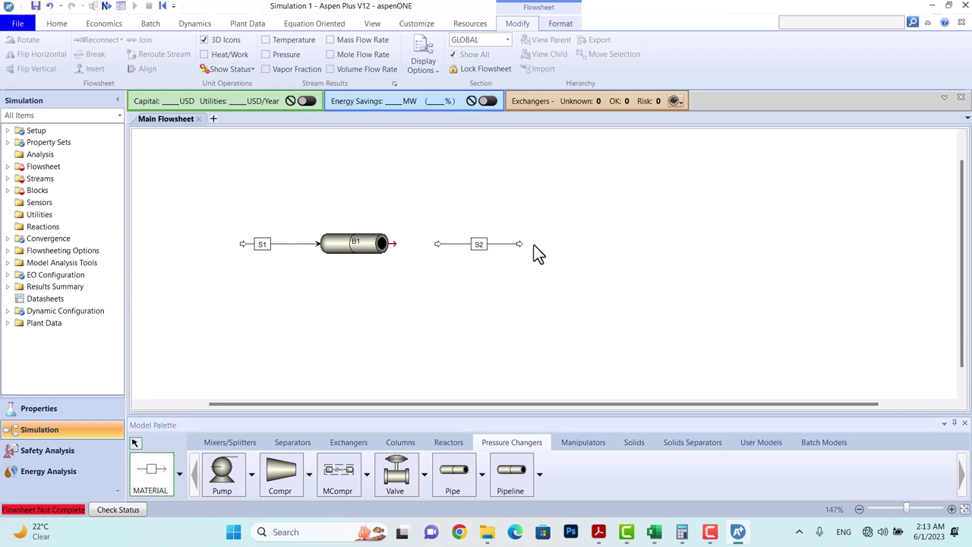
pyautogui.rightClick(384, 308)
pyautogui.click(438, 244)
pyautogui.moveTo(437, 244); pyautogui.dragTo(392, 244)
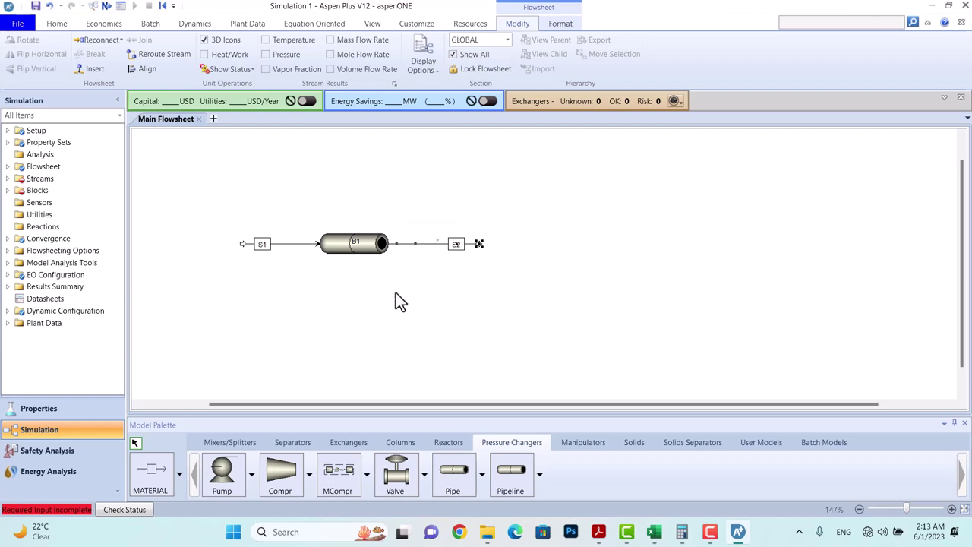
pyautogui.click(394, 293)
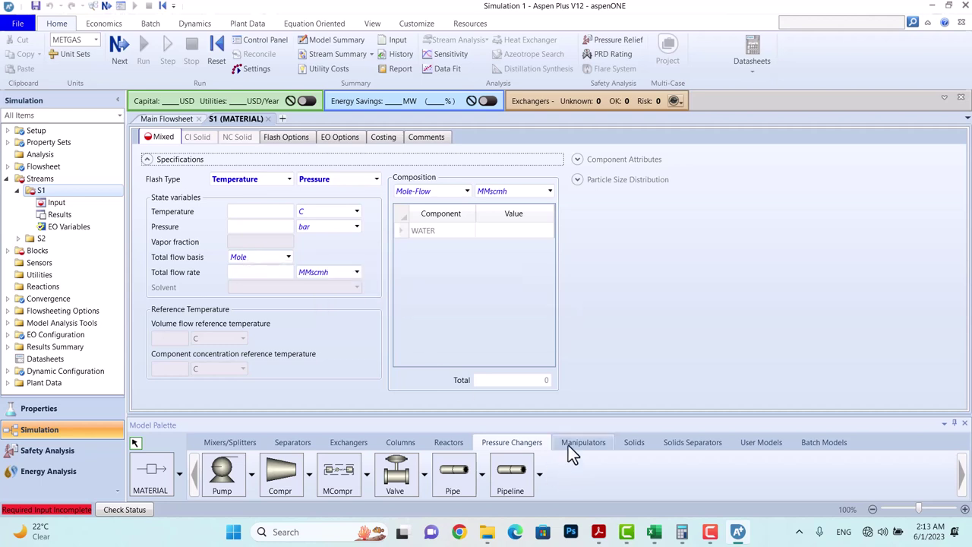
# - Check stream 6140's conditions in the stream table PDF and set stream S1's temperature to 138 C and pressure to 25.6 barg
pyautogui.moveTo(685, 542)
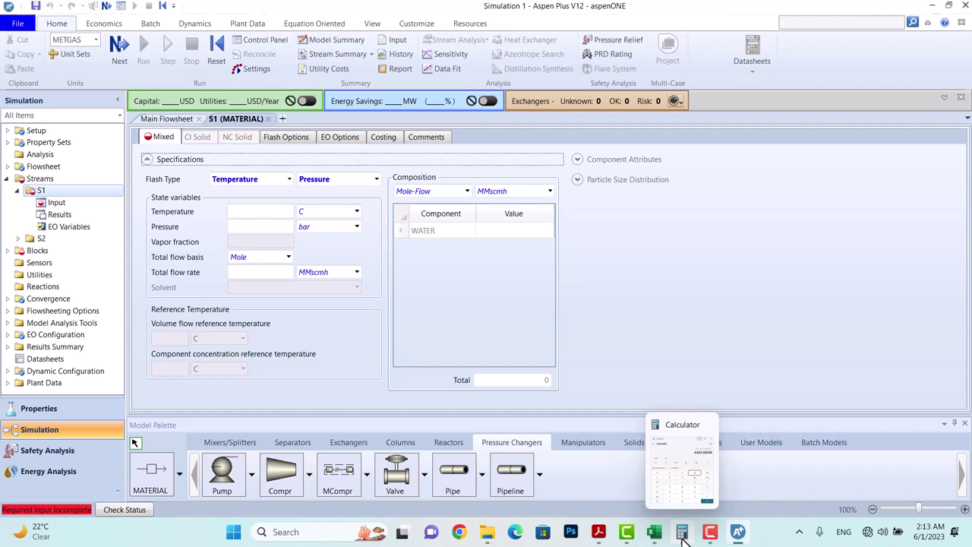
pyautogui.moveTo(600, 538)
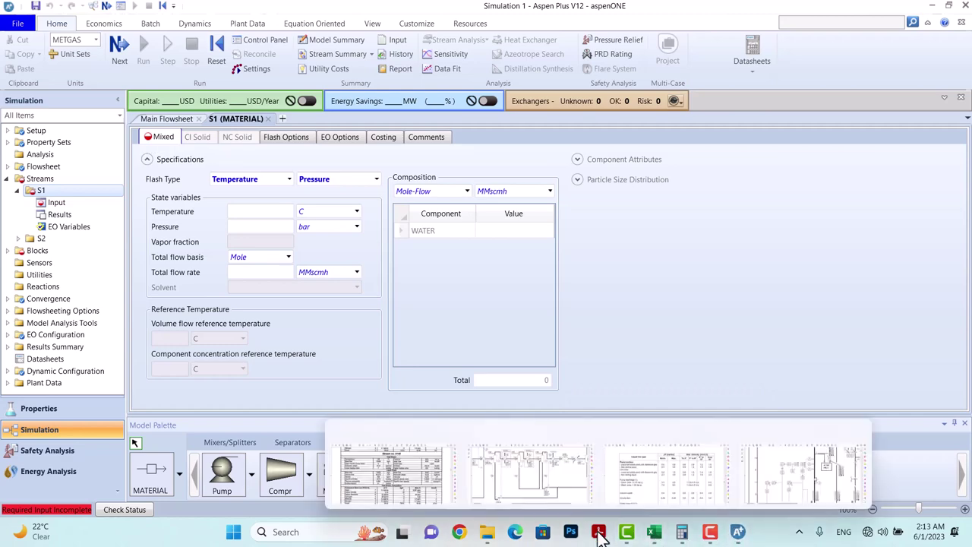
pyautogui.click(420, 484)
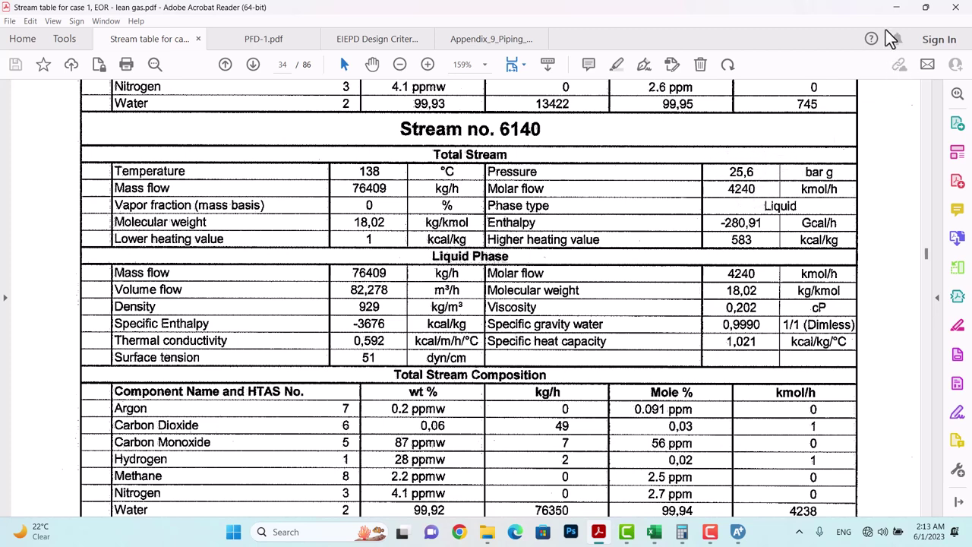
pyautogui.click(738, 534)
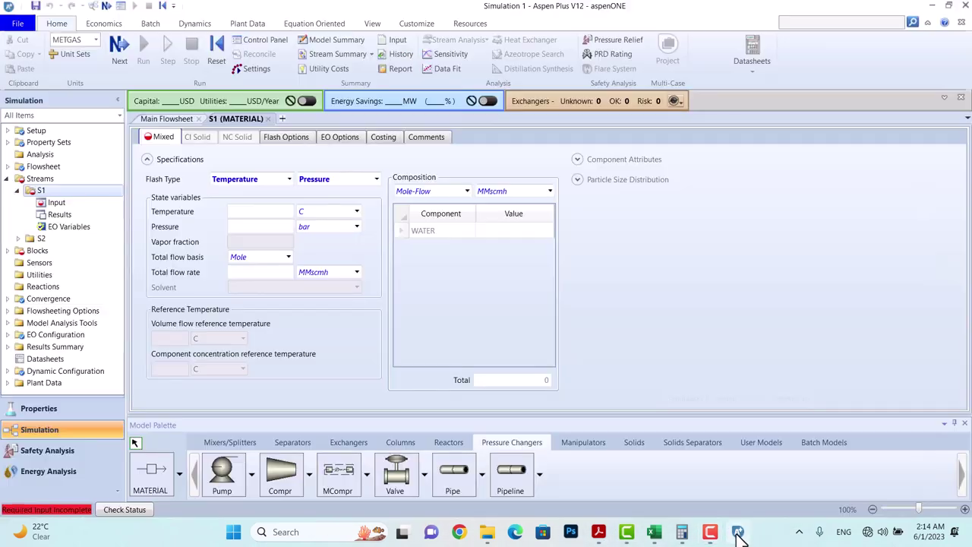
pyautogui.click(256, 212)
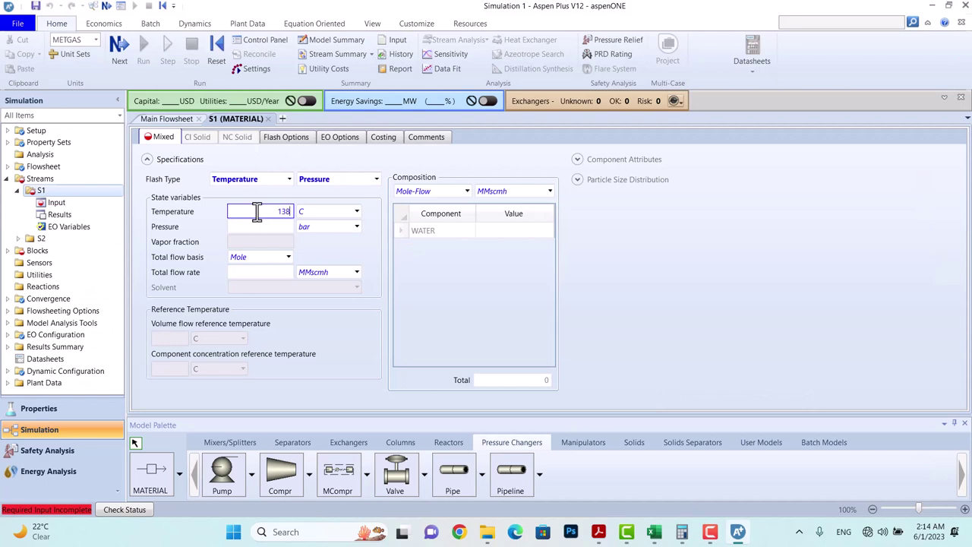
pyautogui.click(356, 227)
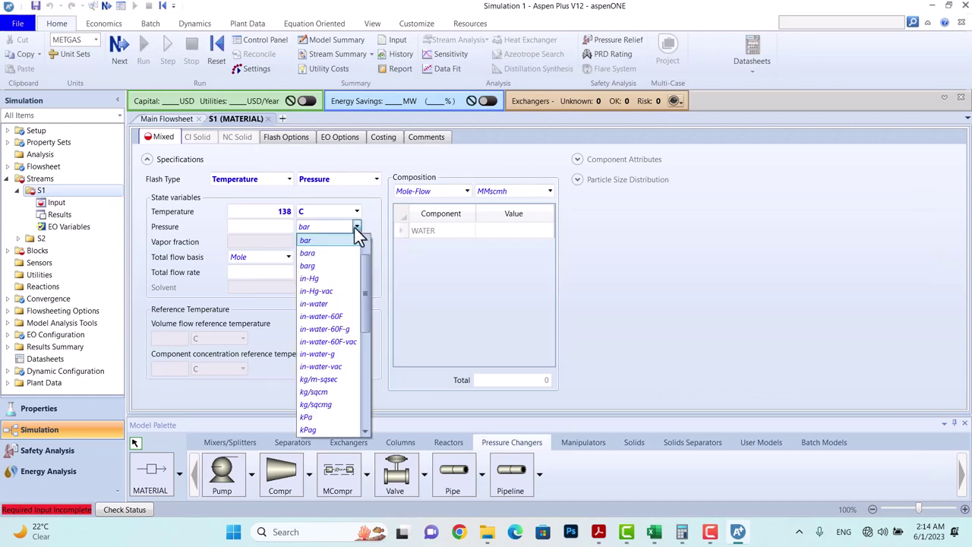
pyautogui.click(329, 266)
pyautogui.click(280, 226)
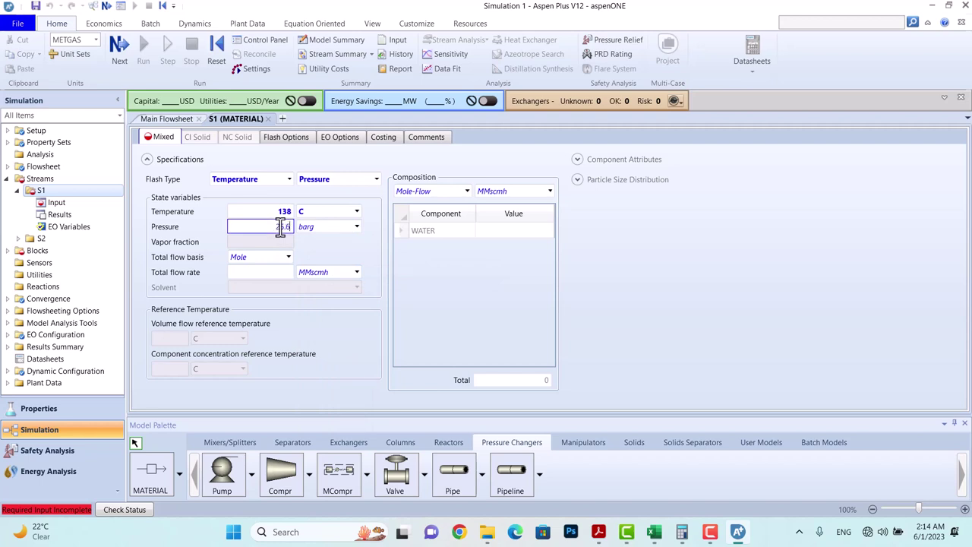
# - Set stream S1's total flow basis to Mass and its flow rate unit to kg/hr
pyautogui.click(283, 258)
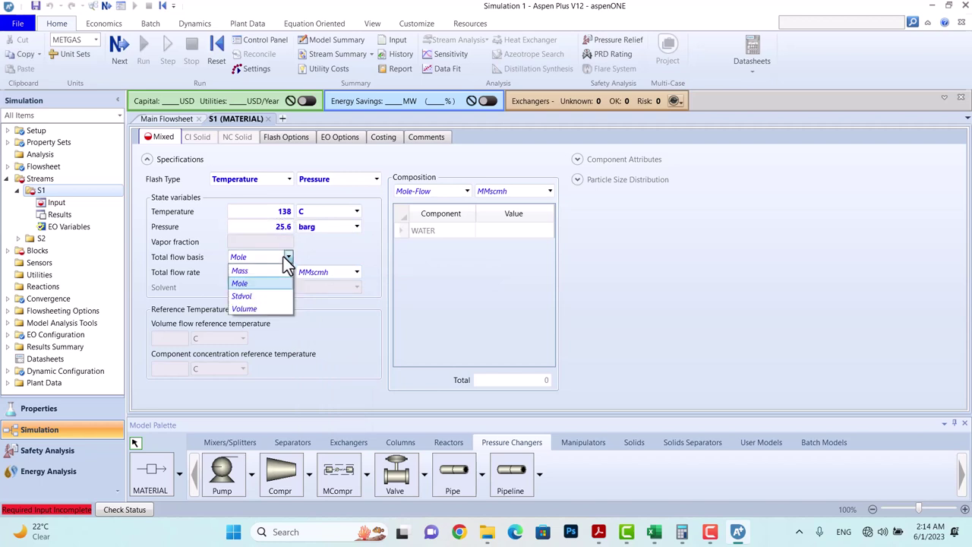
pyautogui.click(273, 274)
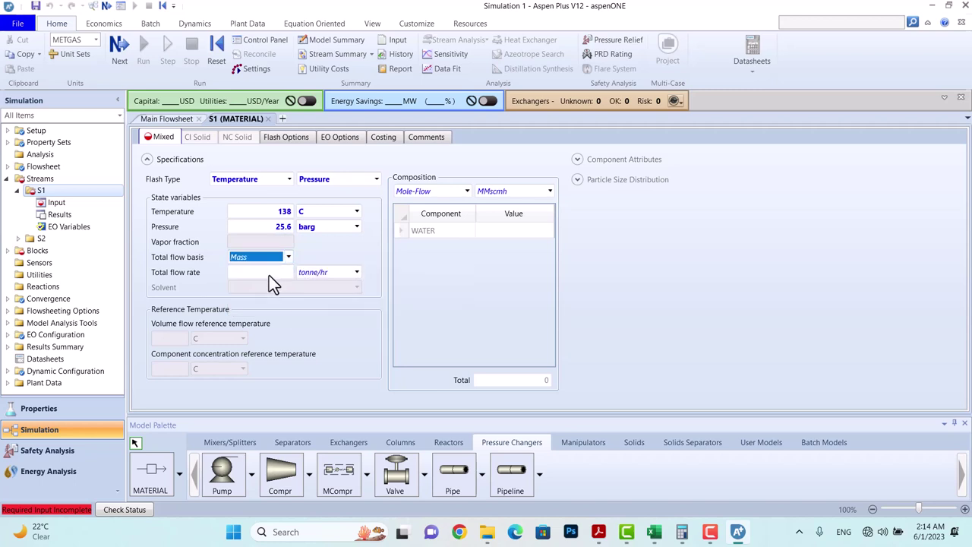
pyautogui.click(356, 272)
pyautogui.moveTo(379, 428); pyautogui.dragTo(380, 290)
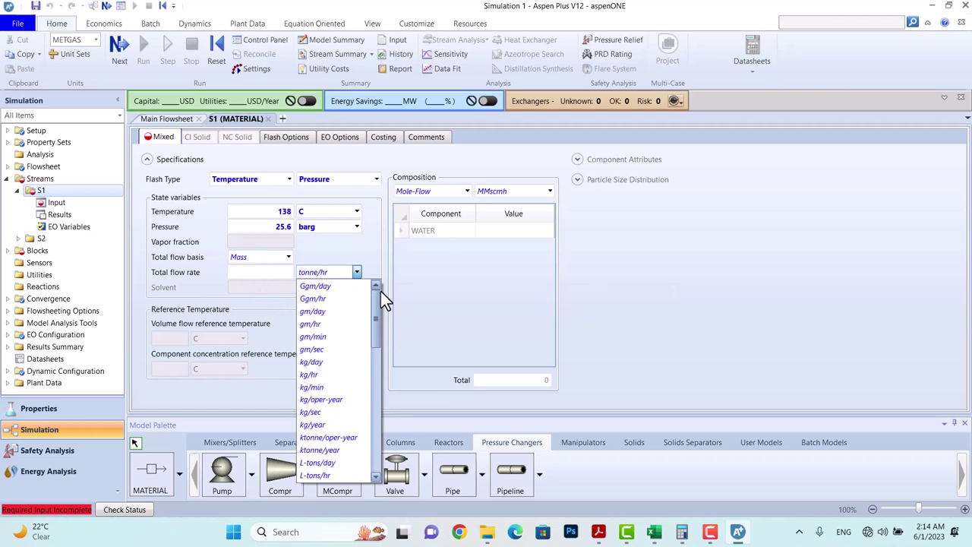
pyautogui.click(315, 375)
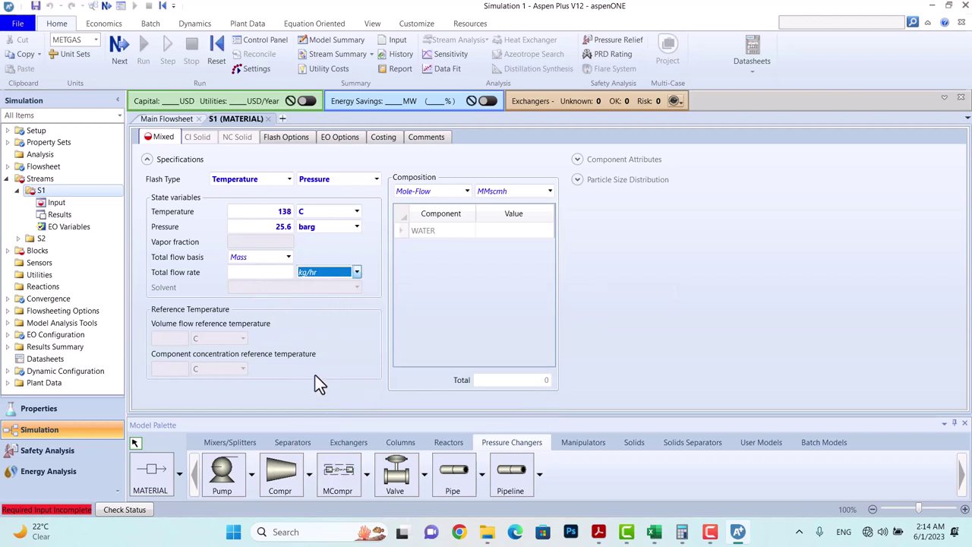
# - Check stream 6140's mass flow in the stream table PDF and set stream S1's total flow rate to 76409 kg/hr
pyautogui.click(279, 274)
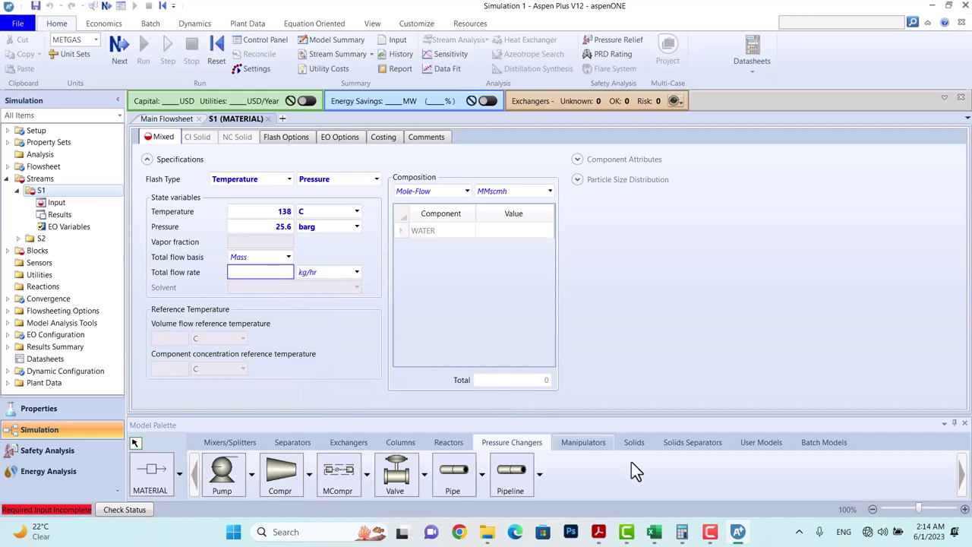
pyautogui.click(734, 533)
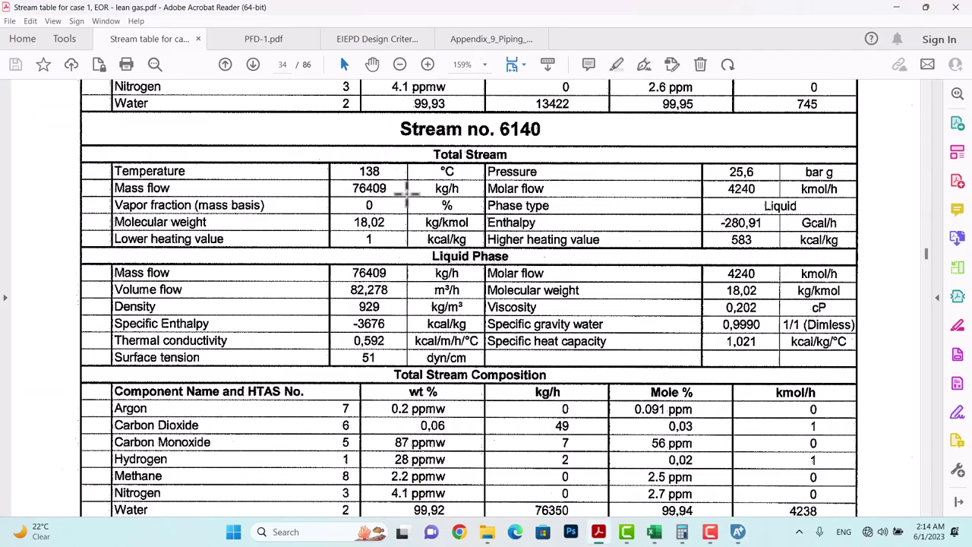
pyautogui.click(740, 533)
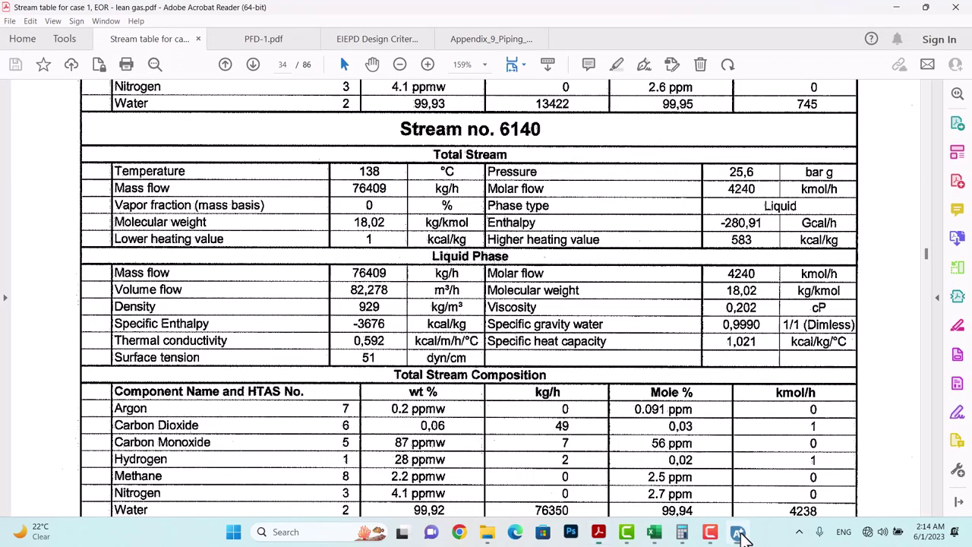
pyautogui.click(740, 533)
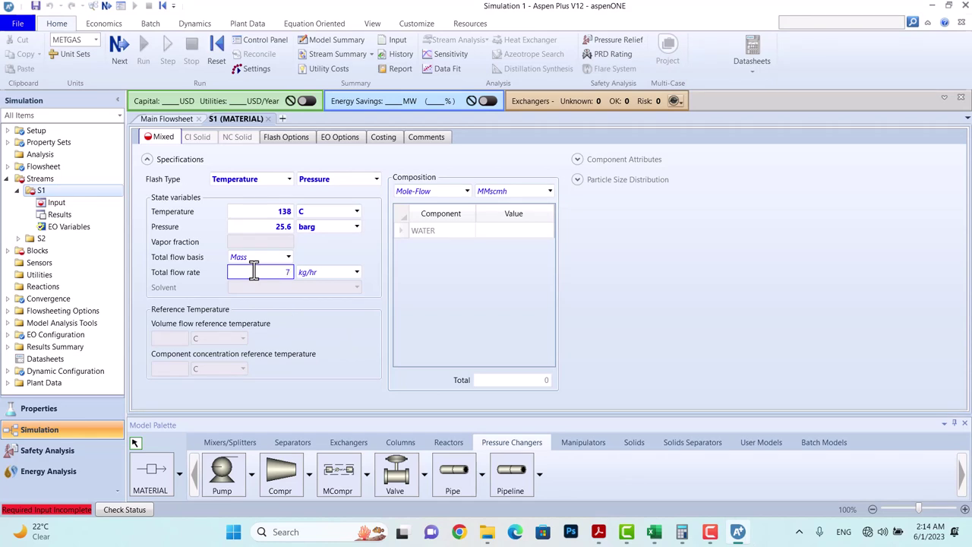
pyautogui.click(254, 271)
pyautogui.write('76409')
pyautogui.press('Return')
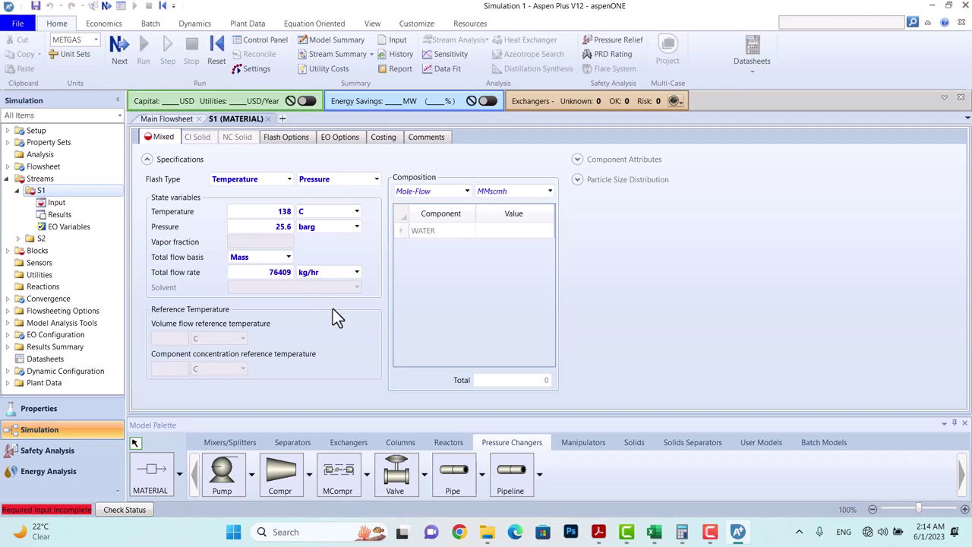
# - Specify stream S1's composition as Mole-Frac with a value of 100 for WATER
pyautogui.click(466, 190)
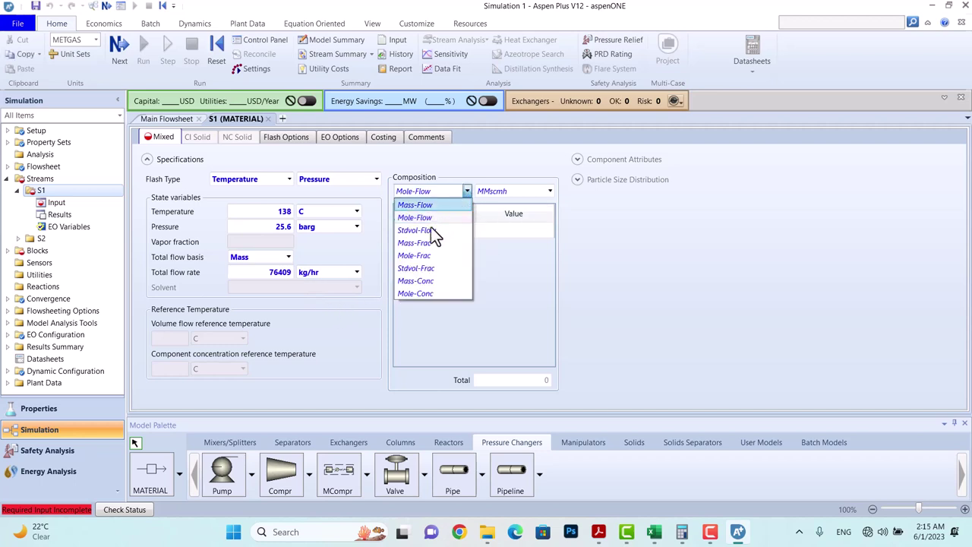
pyautogui.click(424, 258)
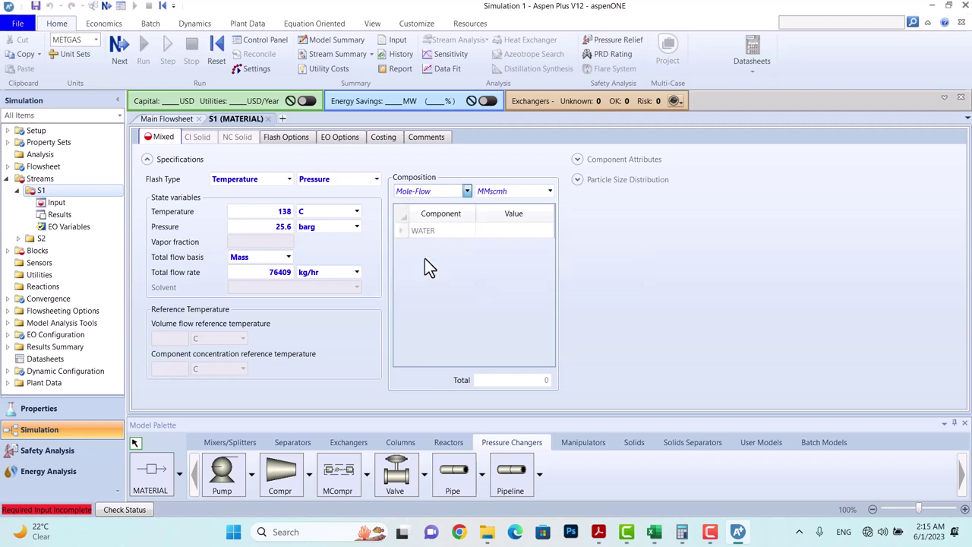
pyautogui.click(521, 238)
pyautogui.write('1')
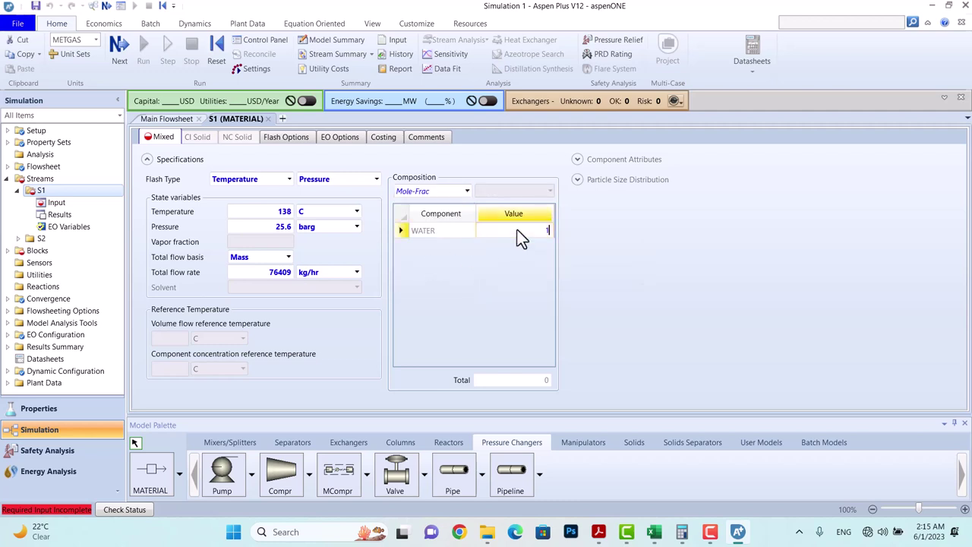
pyautogui.press('Return')
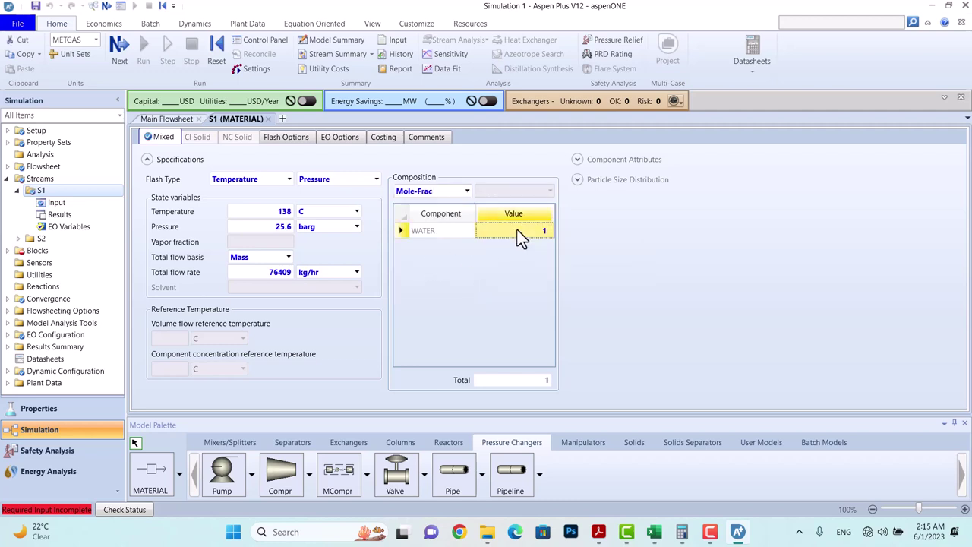
pyautogui.write('100')
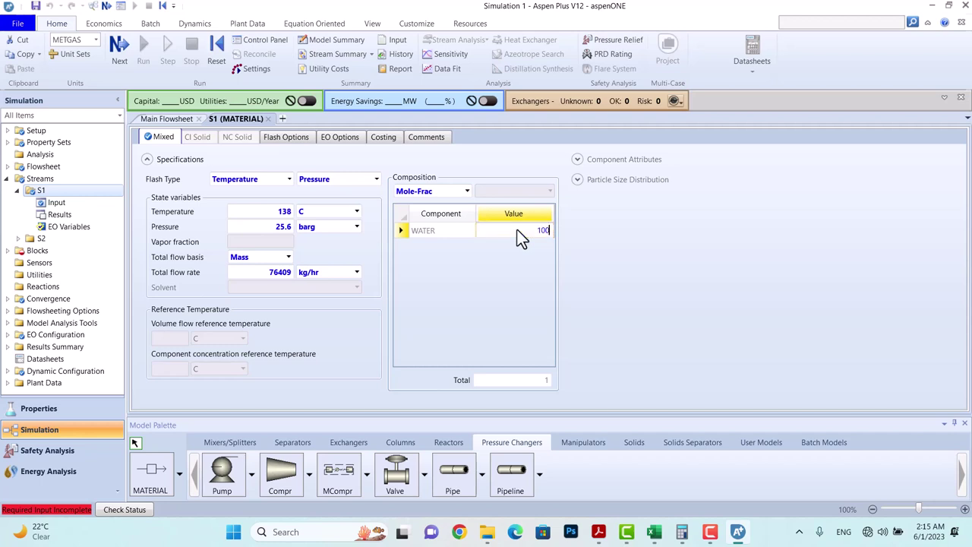
pyautogui.press('Return')
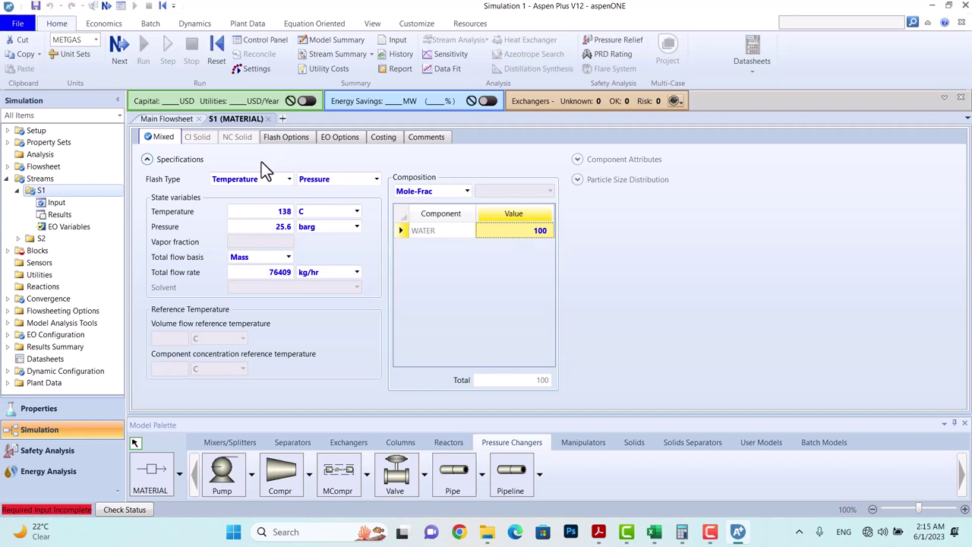
# - Go to the required setup input of pipe block B1 and set its pipe length to 1000 meter
pyautogui.click(123, 48)
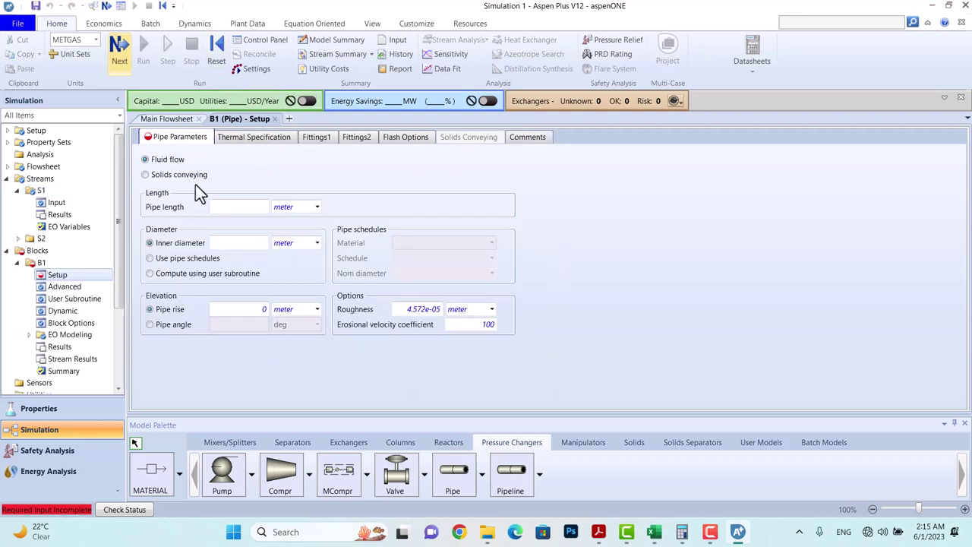
pyautogui.click(218, 207)
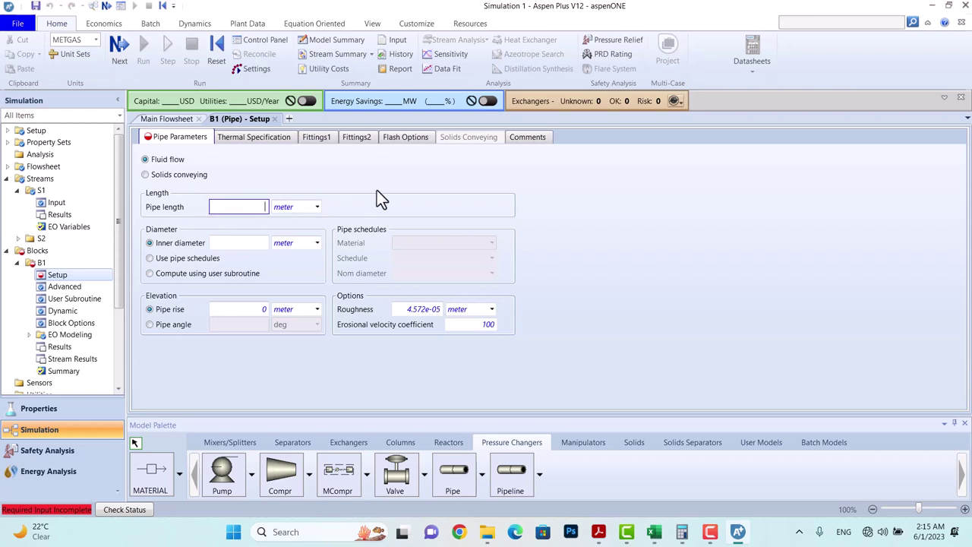
pyautogui.write('1000')
pyautogui.press('Return')
# - Define pipe B1's diameter from pipe schedules with material STAINLESS, schedule 80S and nominal diameter 4-IN
pyautogui.click(196, 261)
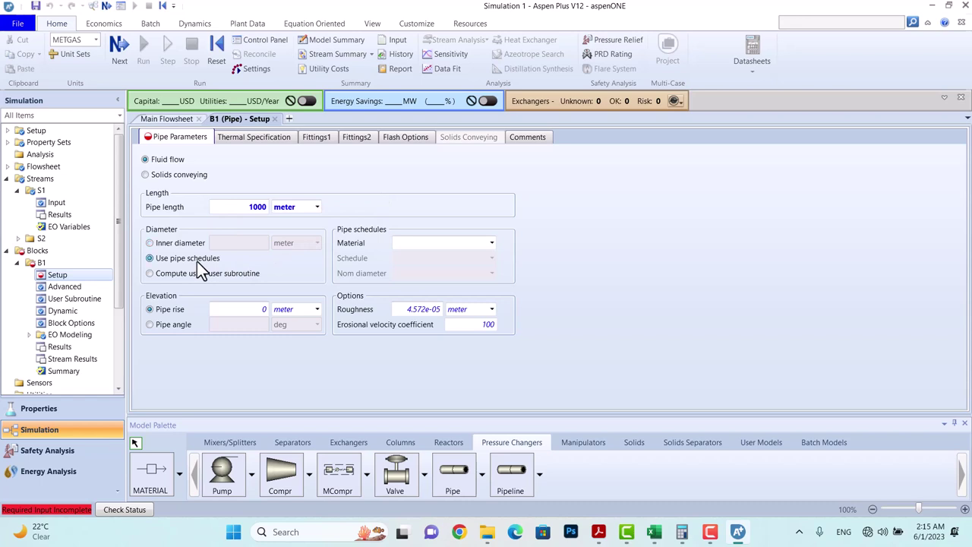
pyautogui.click(492, 243)
pyautogui.click(460, 269)
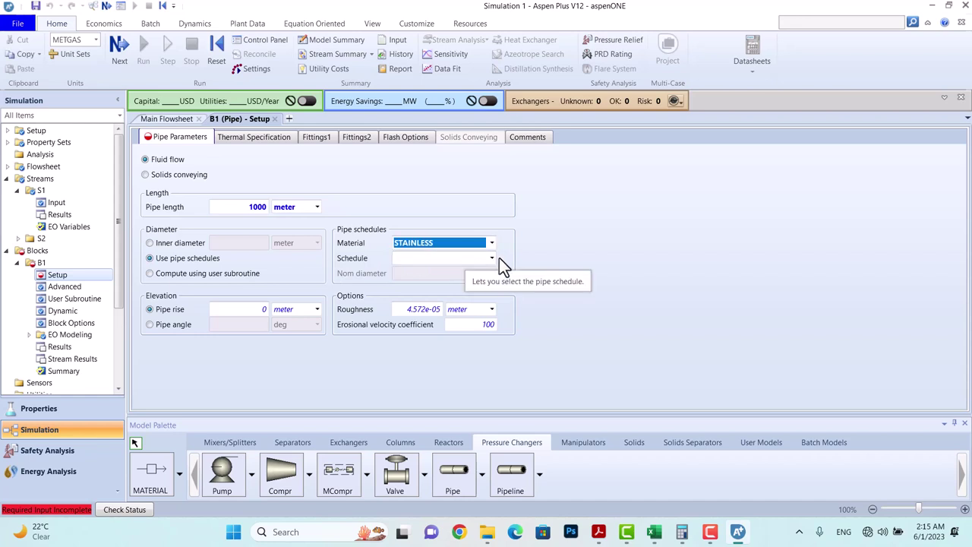
pyautogui.click(491, 258)
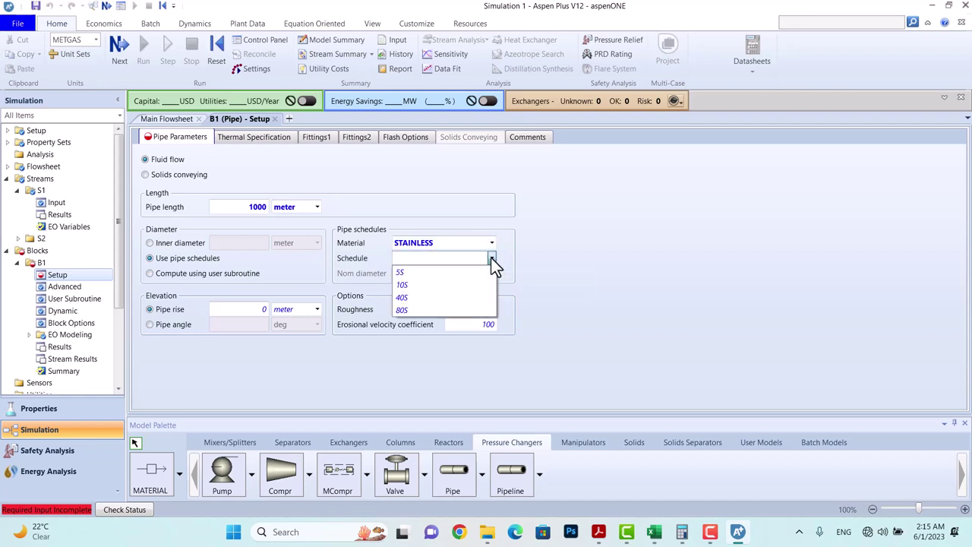
pyautogui.click(537, 252)
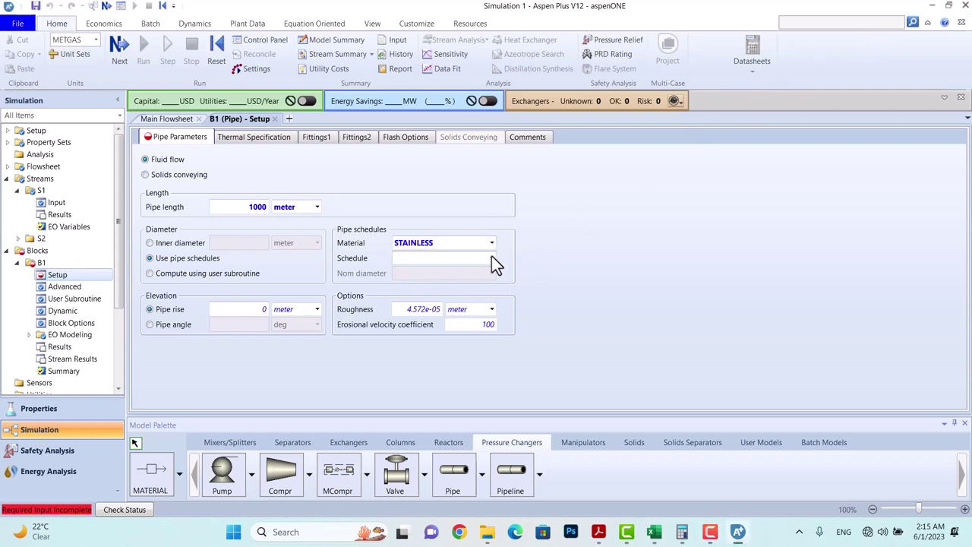
pyautogui.click(492, 256)
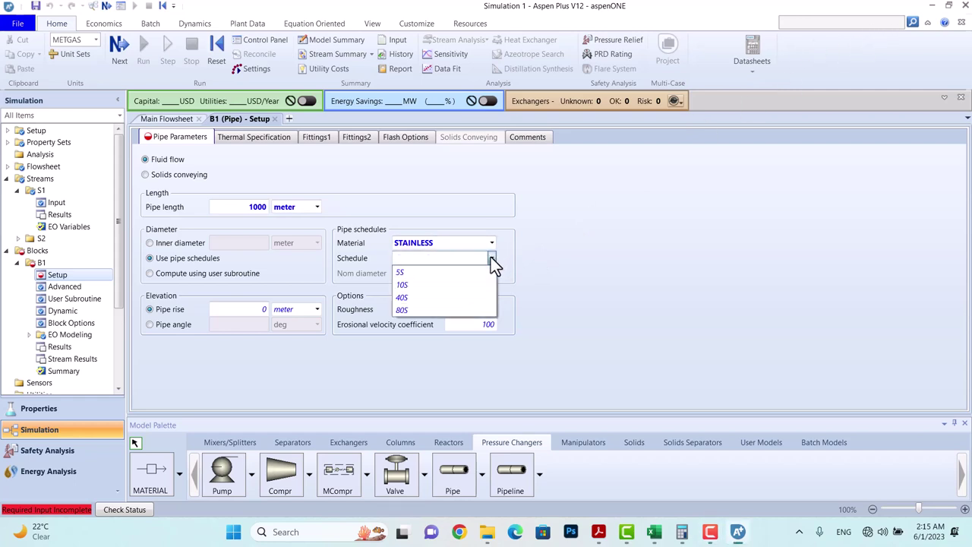
pyautogui.click(413, 309)
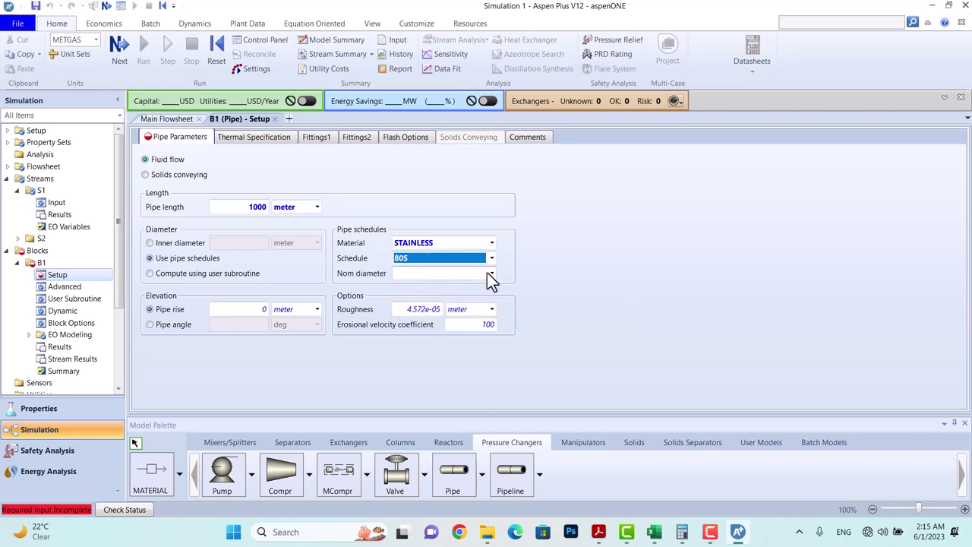
pyautogui.click(491, 274)
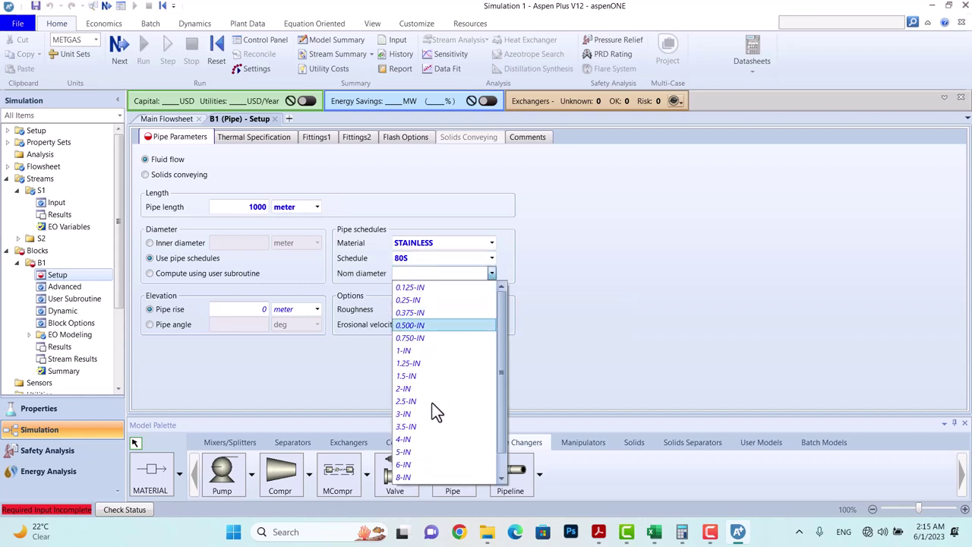
pyautogui.click(423, 439)
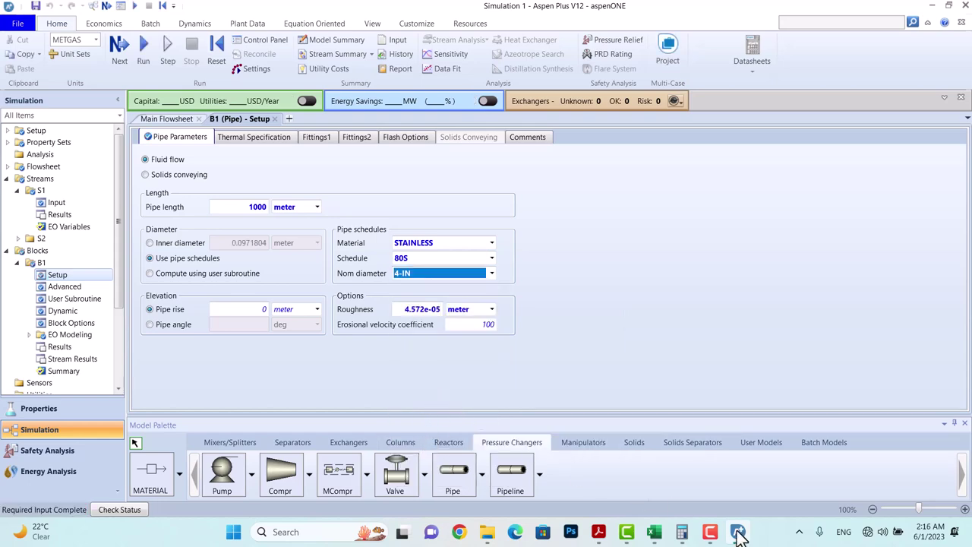
# - Check the trial pipe data and line roughness in the Excel line sizing sheet, and return to Aspen Plus
pyautogui.click(654, 533)
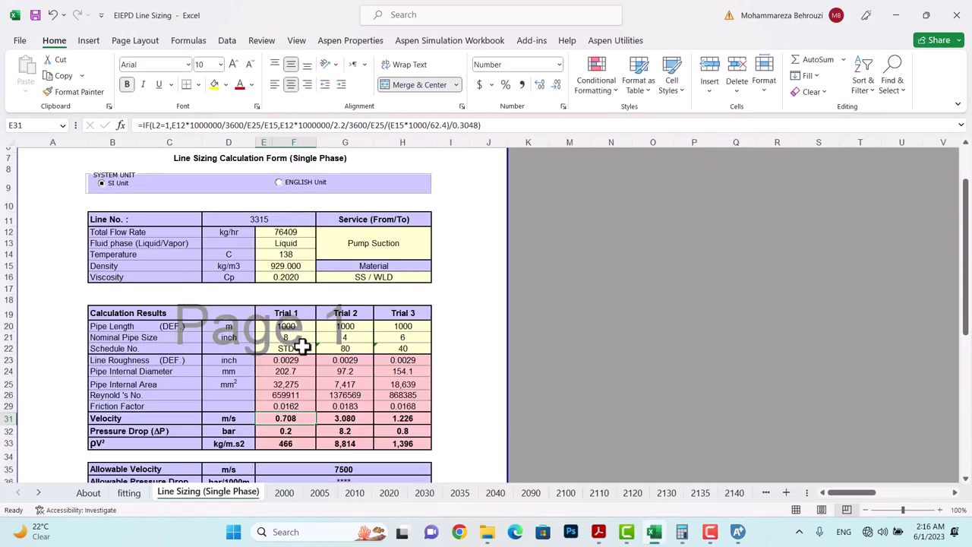
pyautogui.moveTo(630, 536)
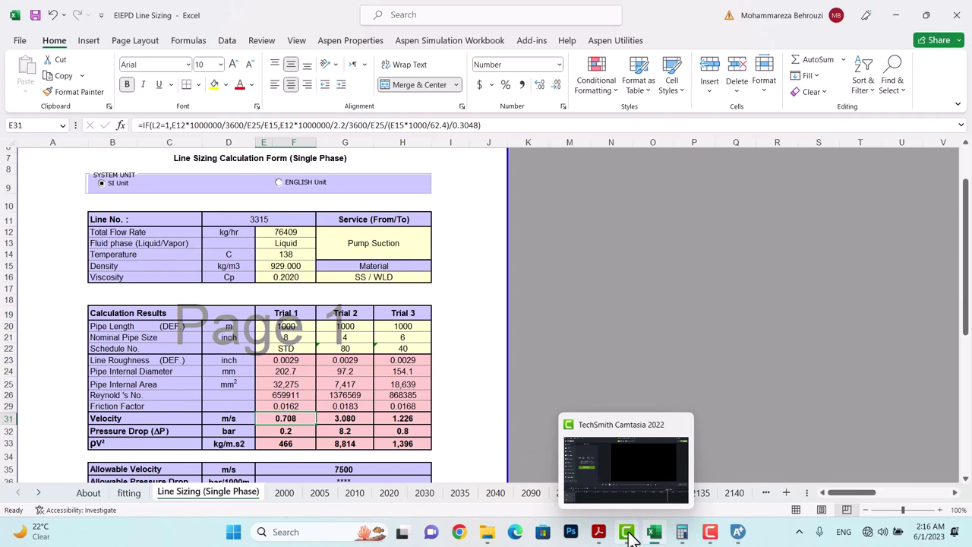
pyautogui.click(627, 533)
pyautogui.click(627, 533)
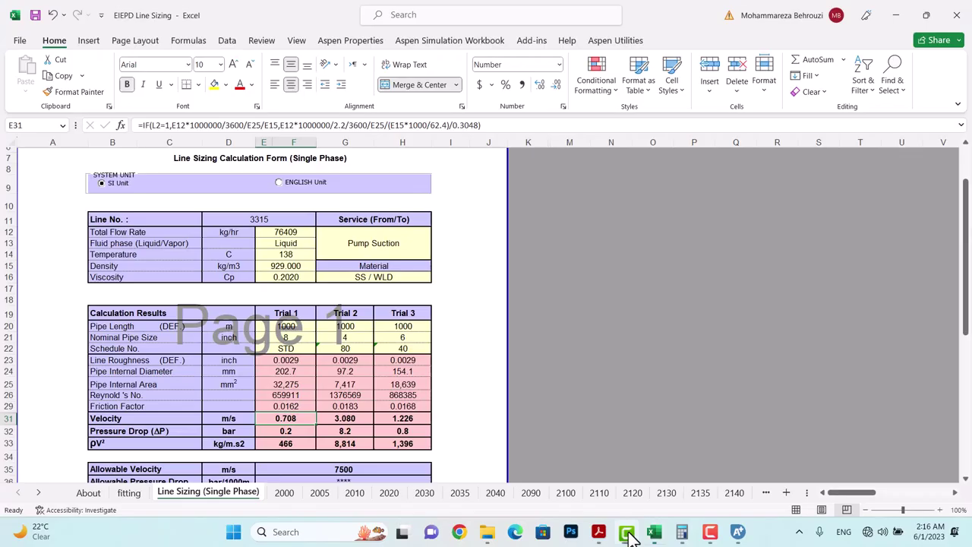
pyautogui.click(737, 533)
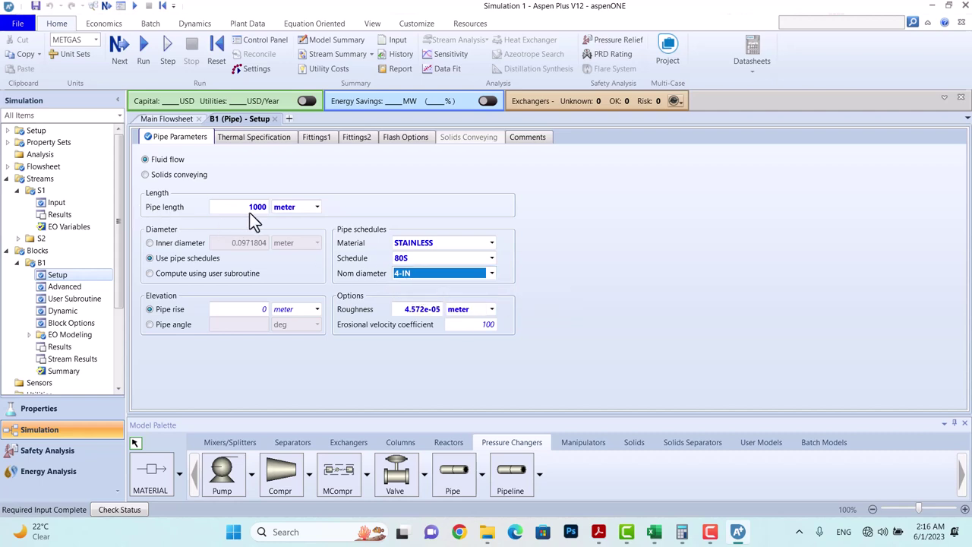
# - Change the unit of pipe B1's roughness to in
pyautogui.click(423, 309)
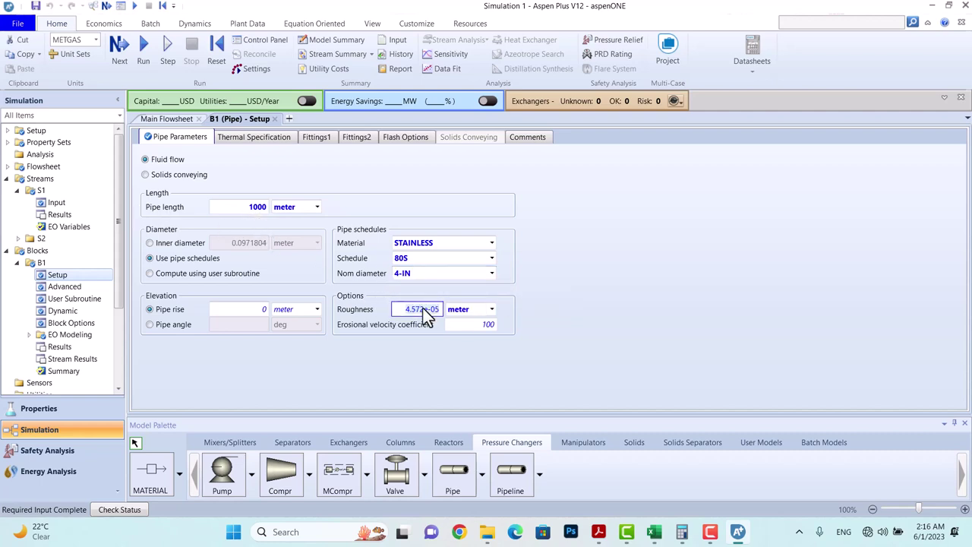
pyautogui.click(492, 309)
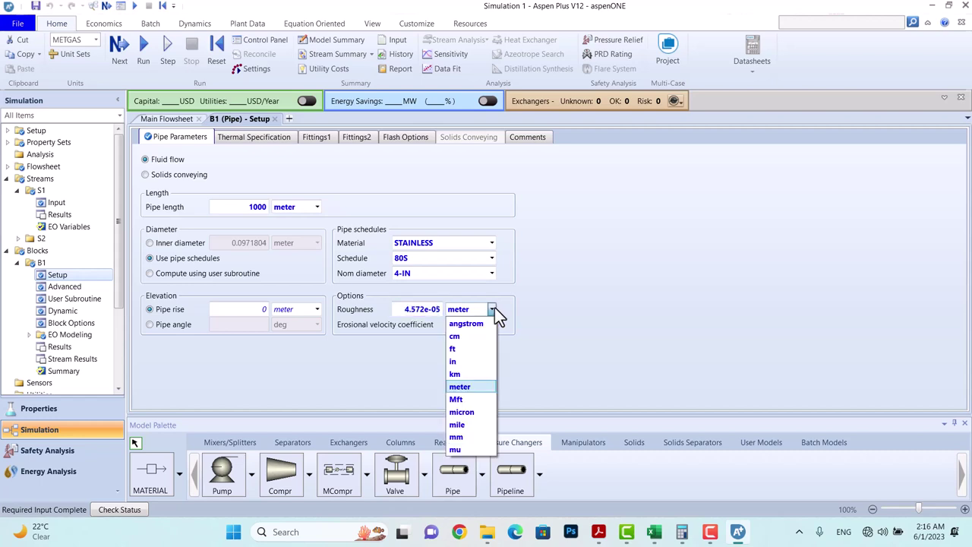
pyautogui.click(471, 363)
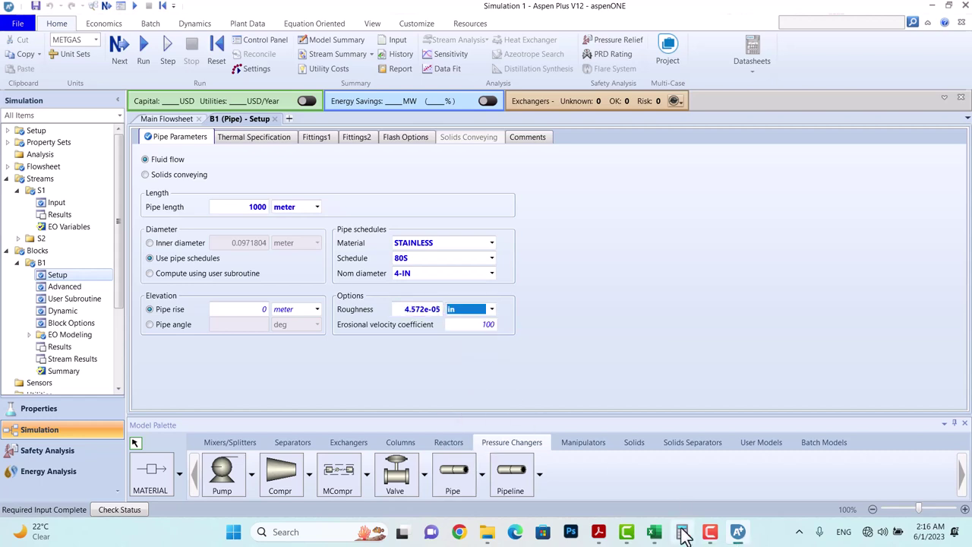
# - Look up the absolute roughness values for stainless steel pipe in the EIEPD Design Criteria PDF
pyautogui.moveTo(600, 535)
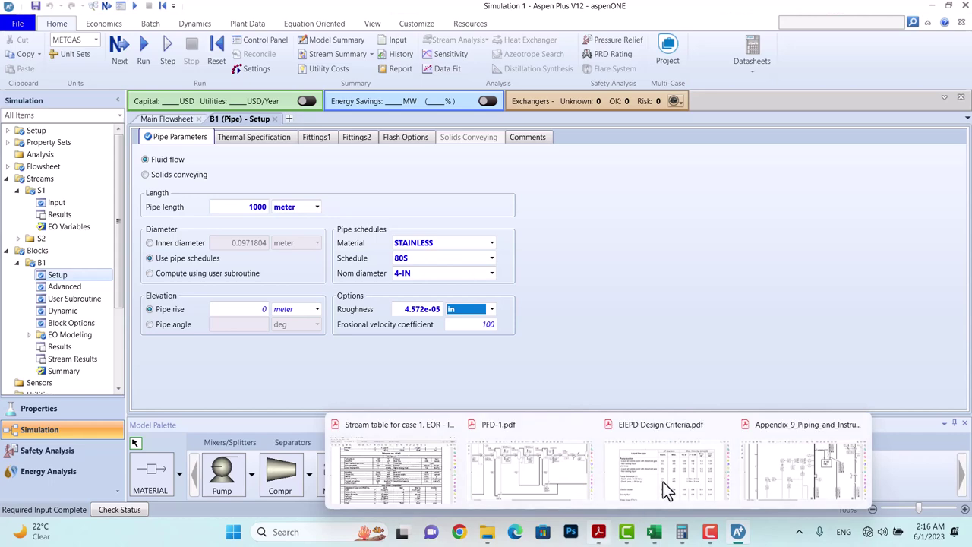
pyautogui.hotkey('alt', 'Tab')
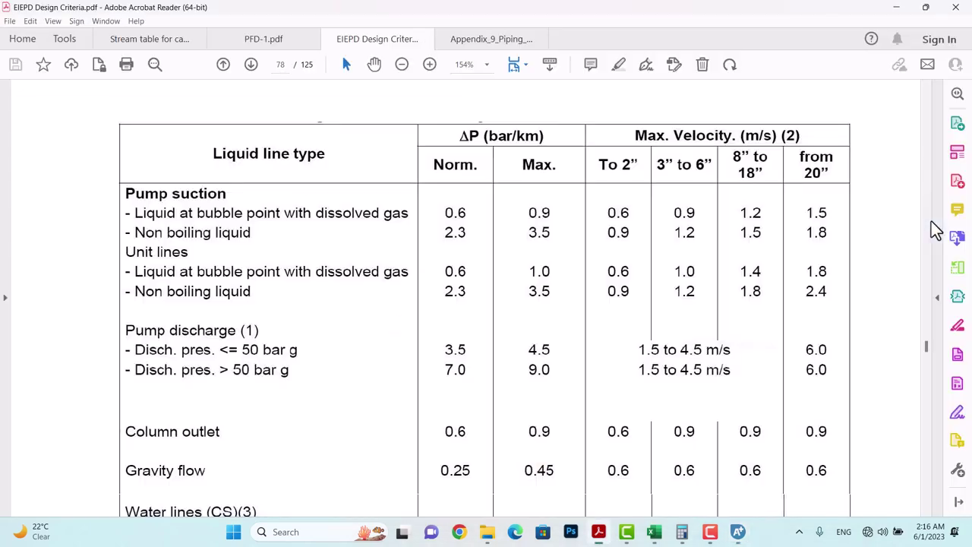
pyautogui.scroll(-15, 930, 384)
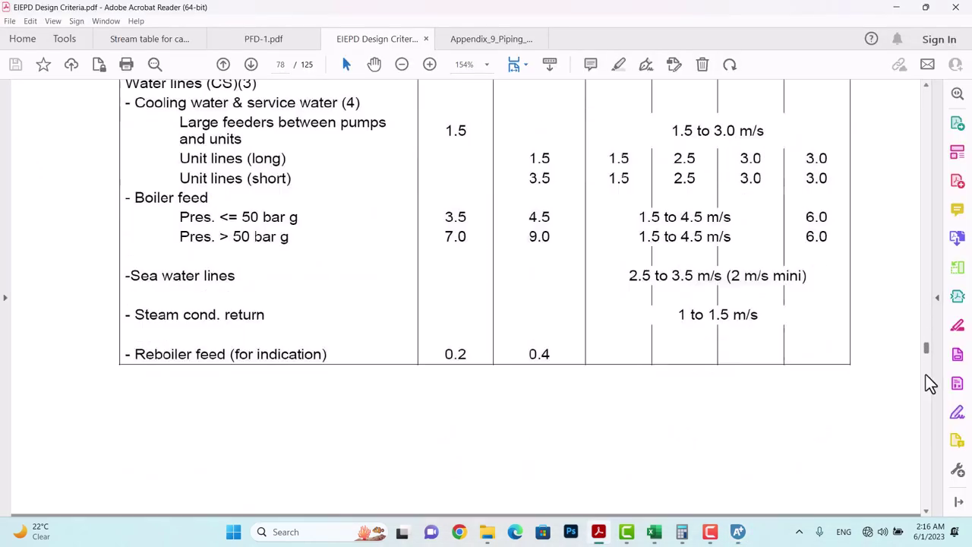
pyautogui.scroll(-10, 930, 389)
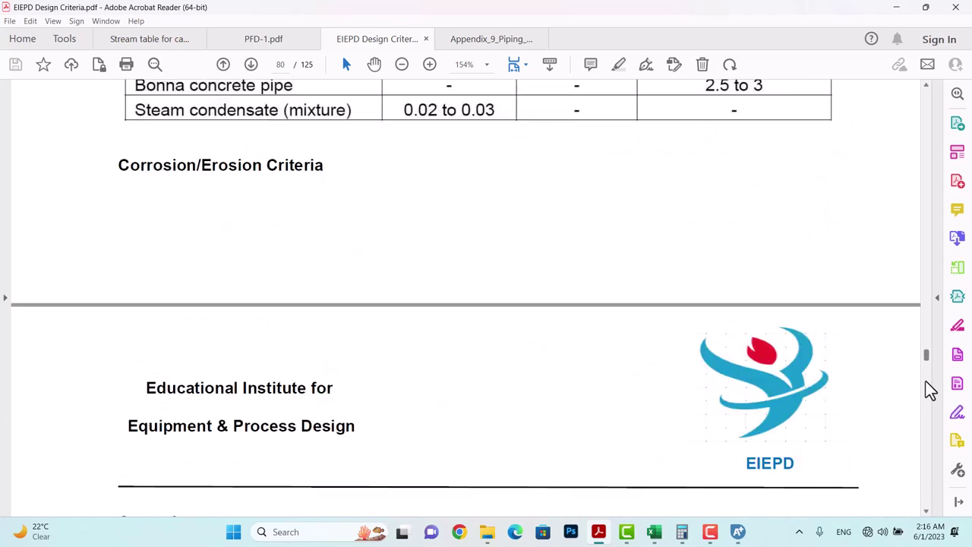
pyautogui.scroll(5, 930, 325)
pyautogui.scroll(5, 930, 325)
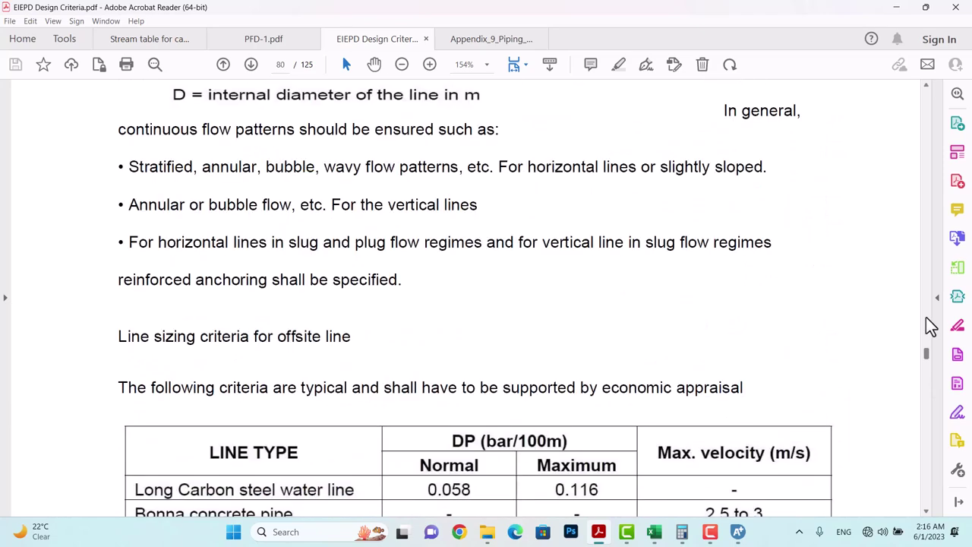
pyautogui.scroll(-15, 932, 423)
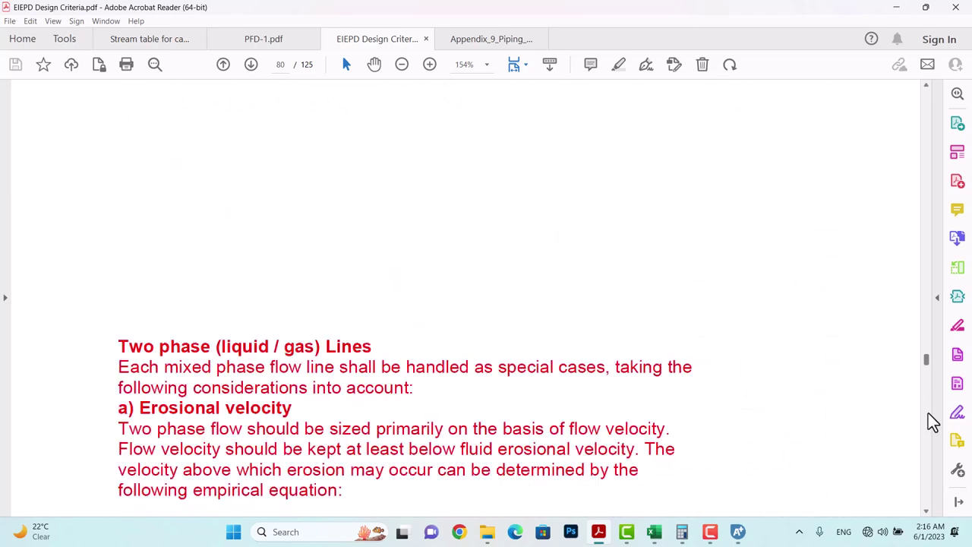
pyautogui.scroll(-20, 933, 422)
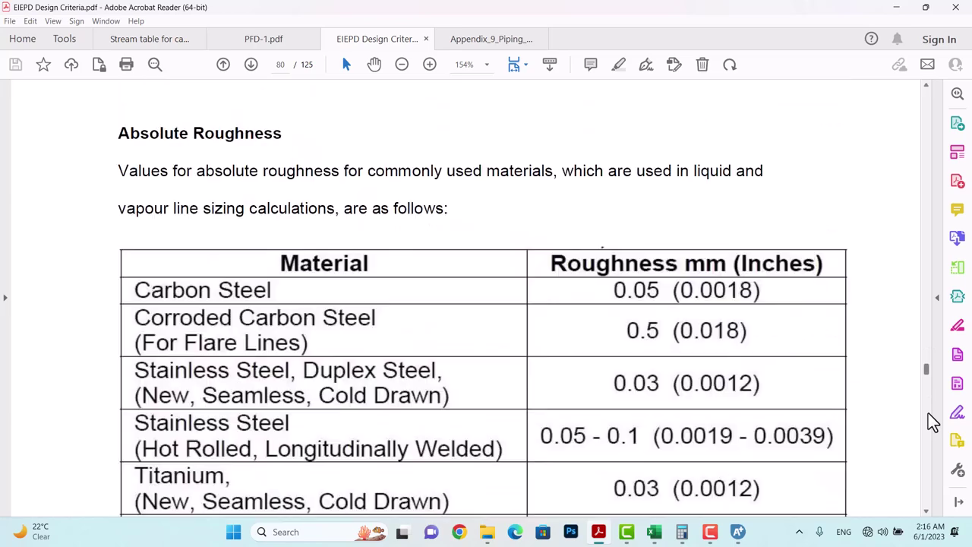
pyautogui.scroll(15, 700, 313)
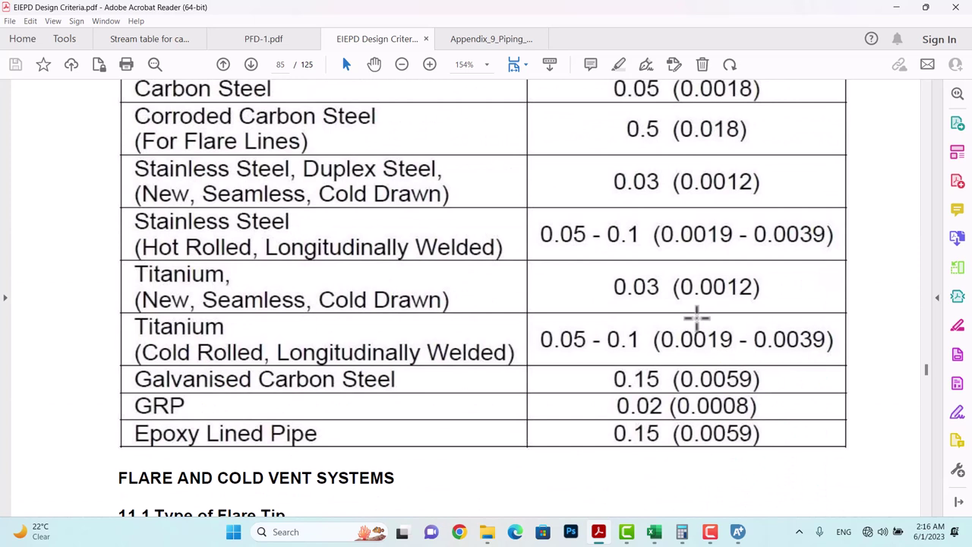
pyautogui.scroll(1, 696, 317)
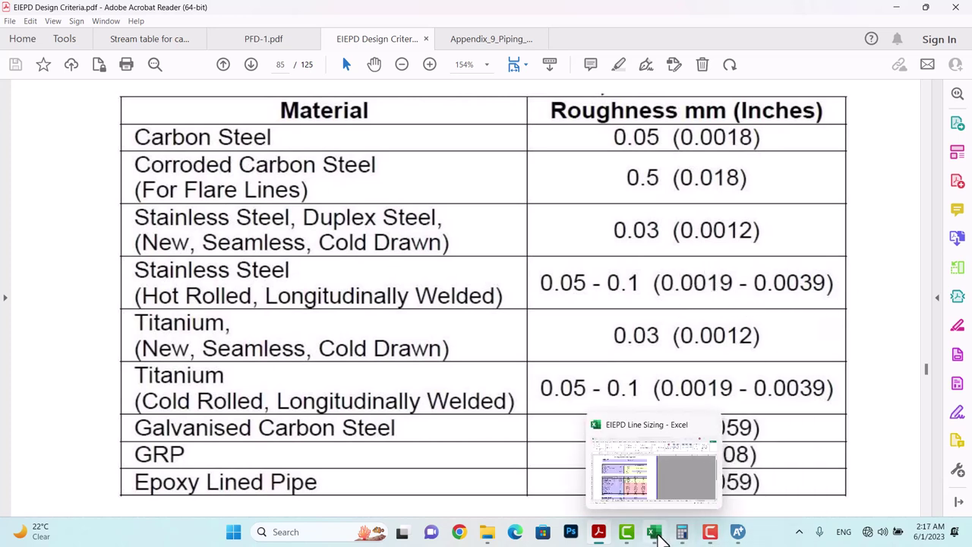
# - Return to Aspen Plus and set pipe B1's roughness to 0.0029 in
pyautogui.click(740, 534)
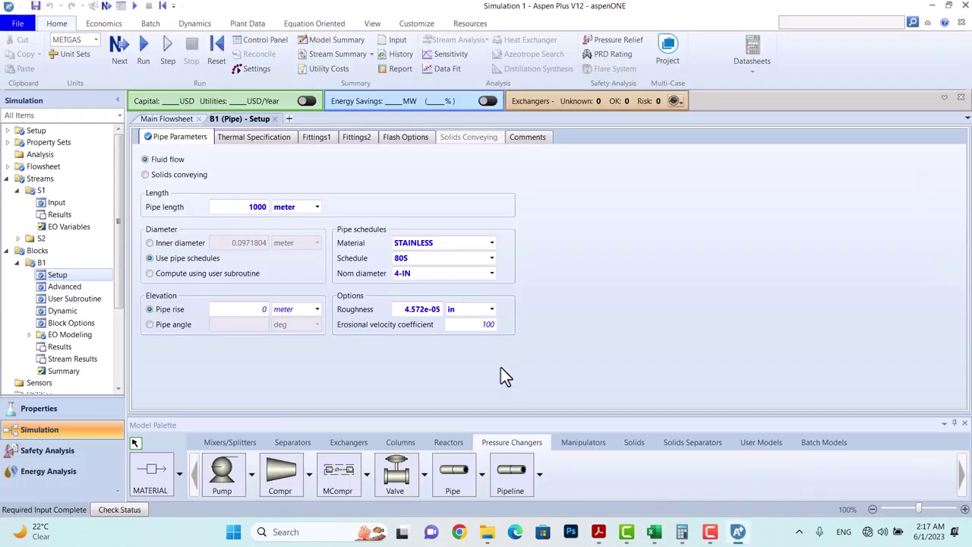
pyautogui.click(429, 311)
pyautogui.doubleClick(429, 311)
pyautogui.write('0')
pyautogui.write('0')
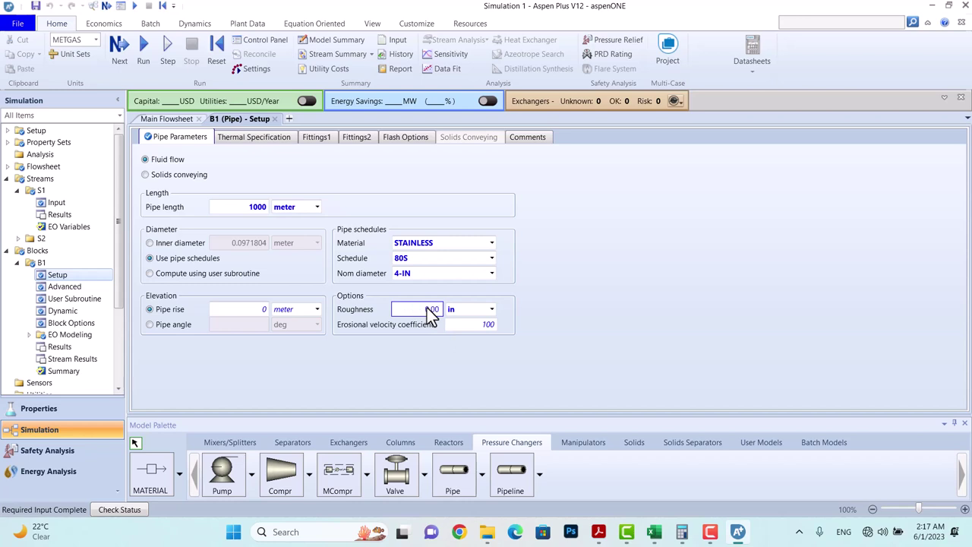
pyautogui.write('29')
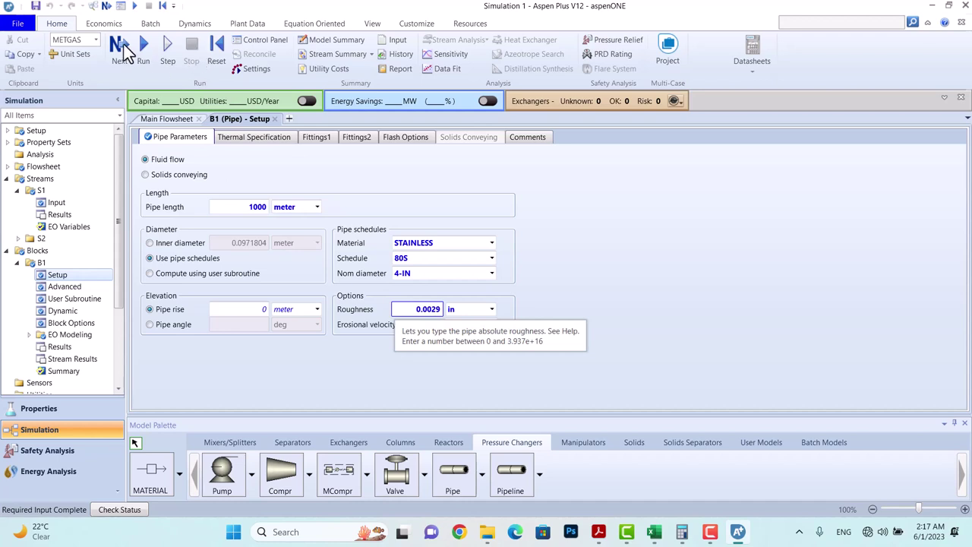
# - Run the simulation and open the results summary of pipe block B1
pyautogui.click(122, 47)
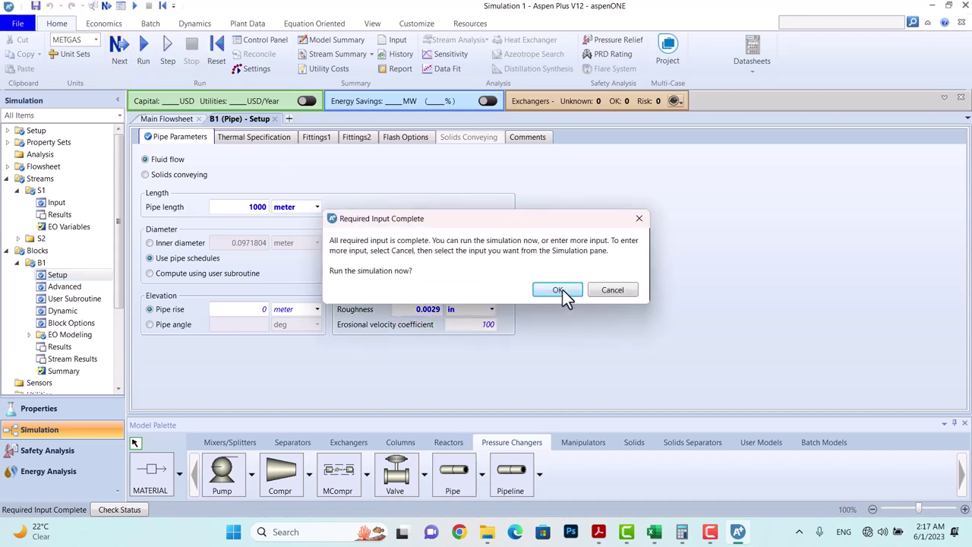
pyautogui.click(558, 290)
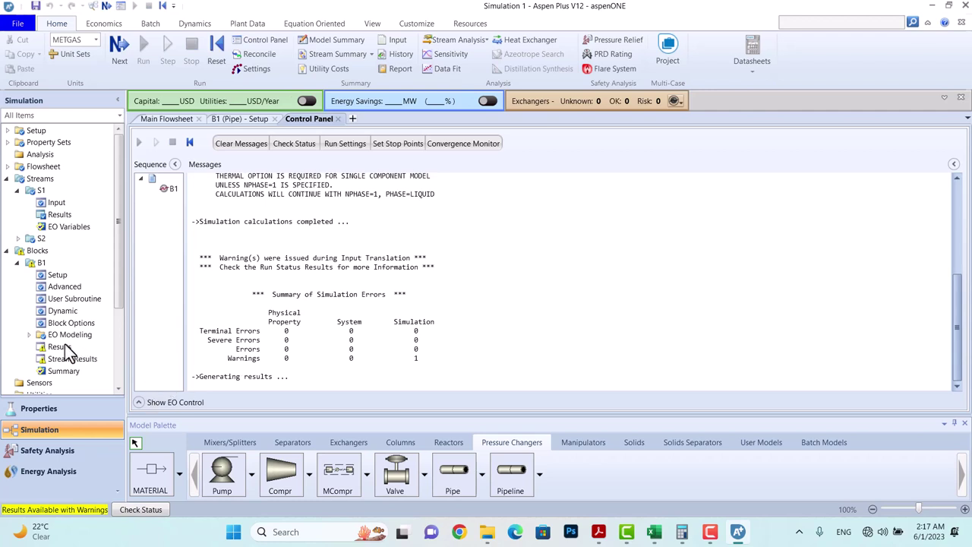
pyautogui.doubleClick(61, 346)
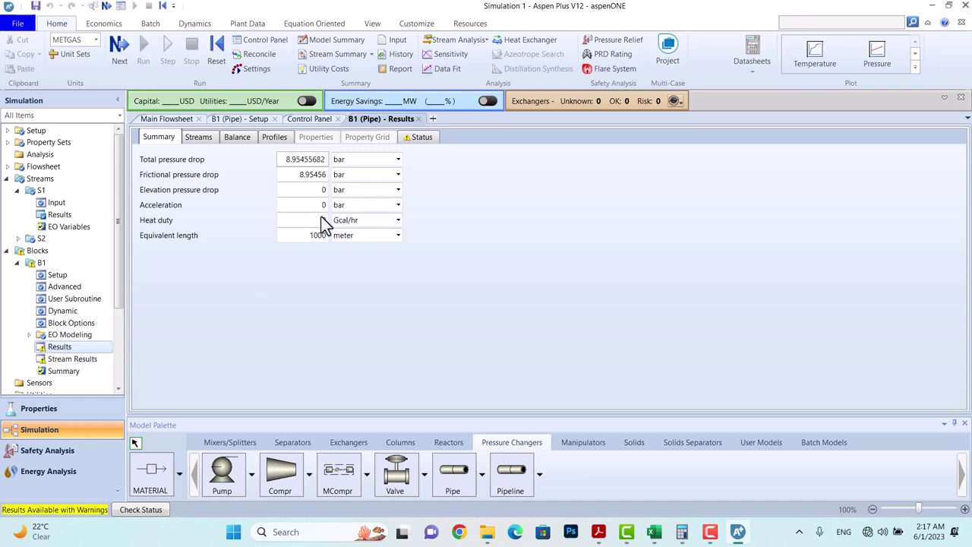
# - Check the status messages of pipe B1's results, and close the results, control panel and setup forms
pyautogui.click(417, 141)
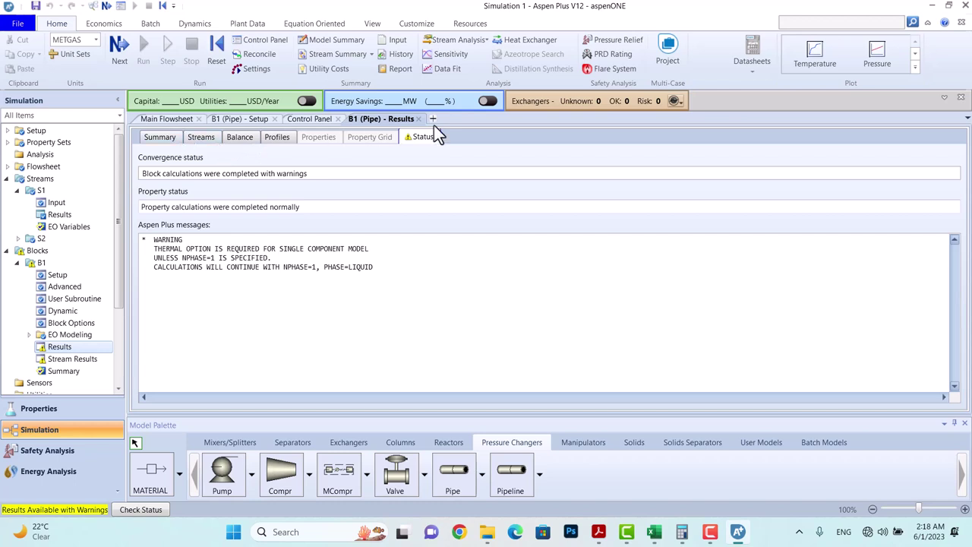
pyautogui.click(417, 119)
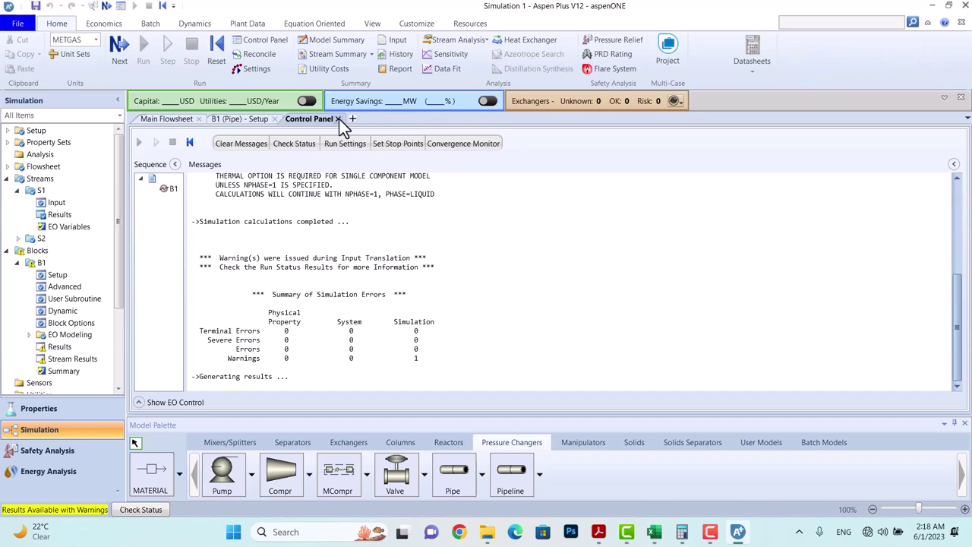
pyautogui.click(274, 118)
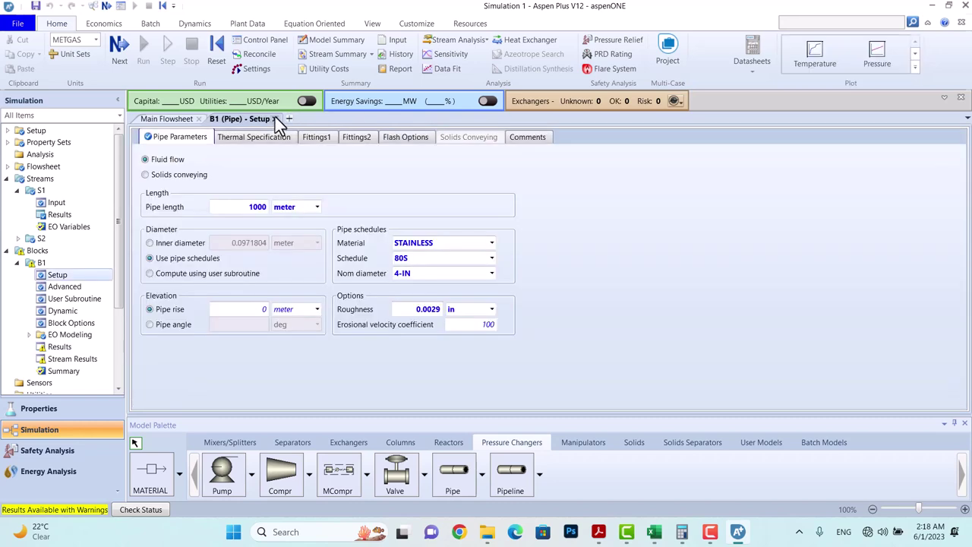
pyautogui.click(275, 120)
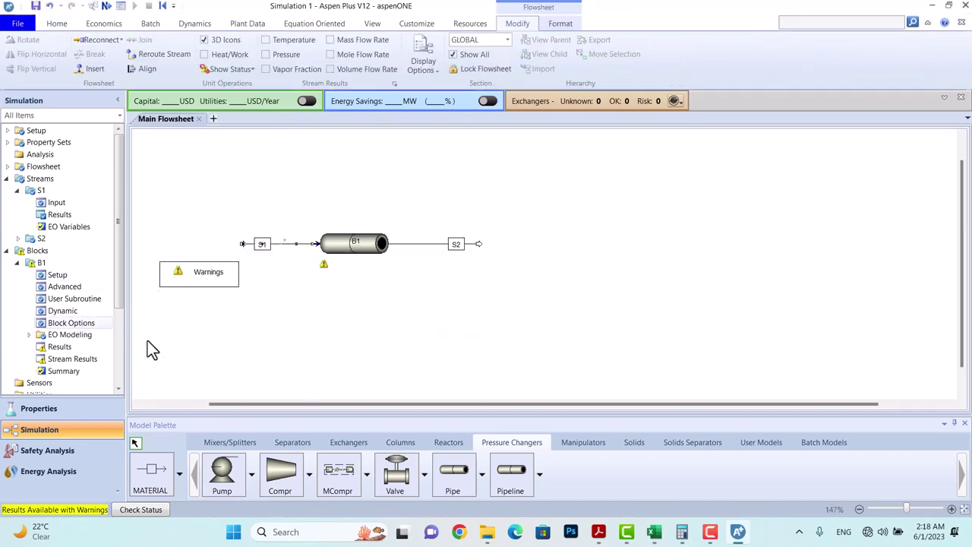
# - Reopen pipe B1's results and compare the total pressure drop with the Trial 2 column of the Excel line sizing sheet
pyautogui.doubleClick(84, 343)
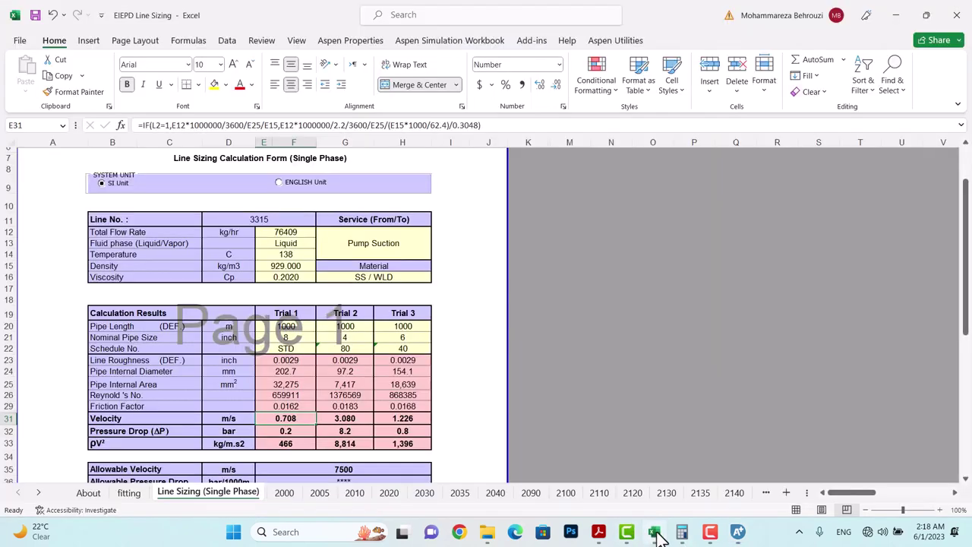
pyautogui.click(650, 531)
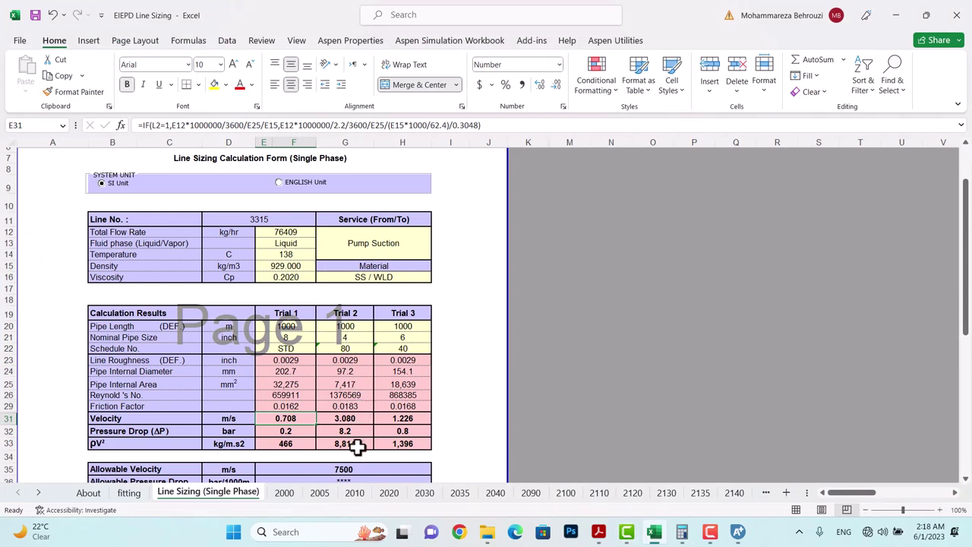
pyautogui.moveTo(350, 326); pyautogui.dragTo(354, 442)
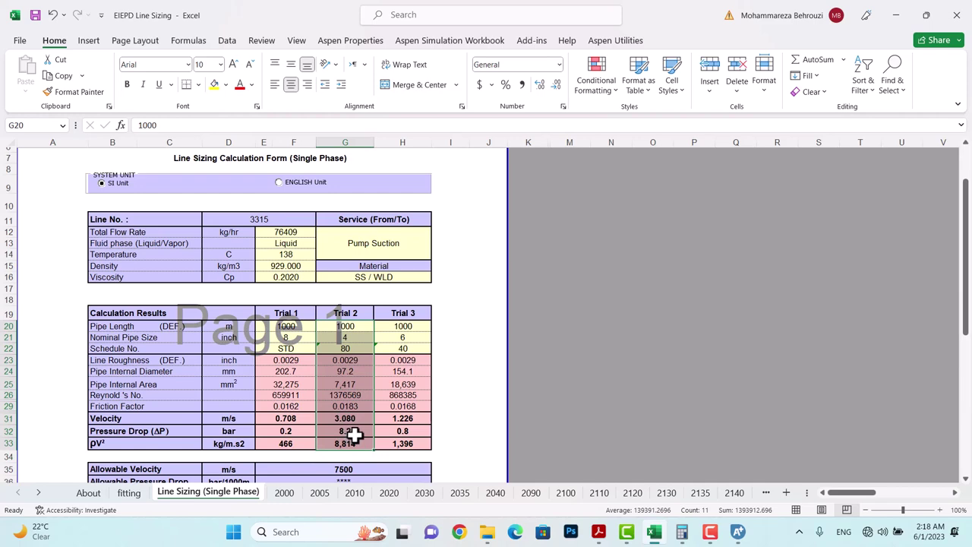
pyautogui.click(736, 532)
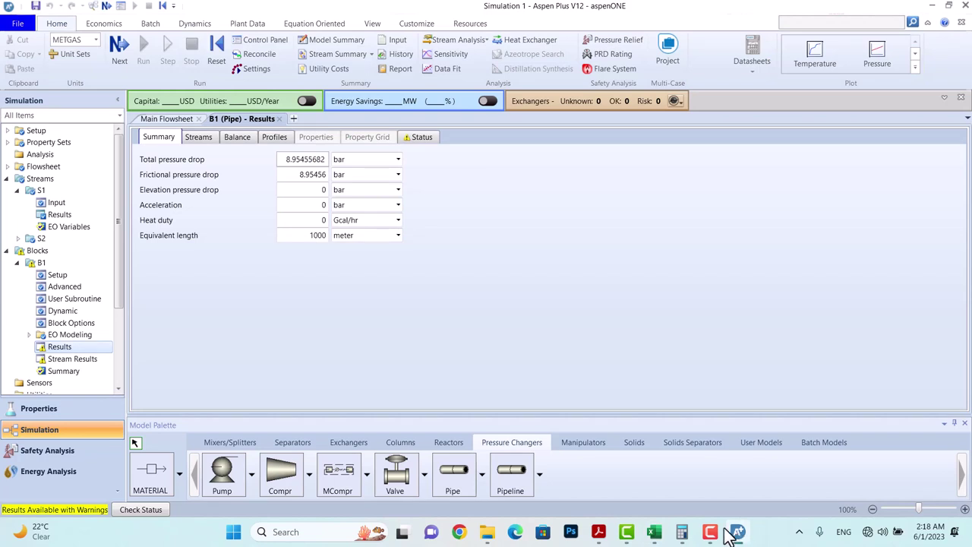
# - Compare the mixture velocity in B1's stream results with Trial 2 in the Excel sheet, and return to Aspen Plus
pyautogui.click(212, 138)
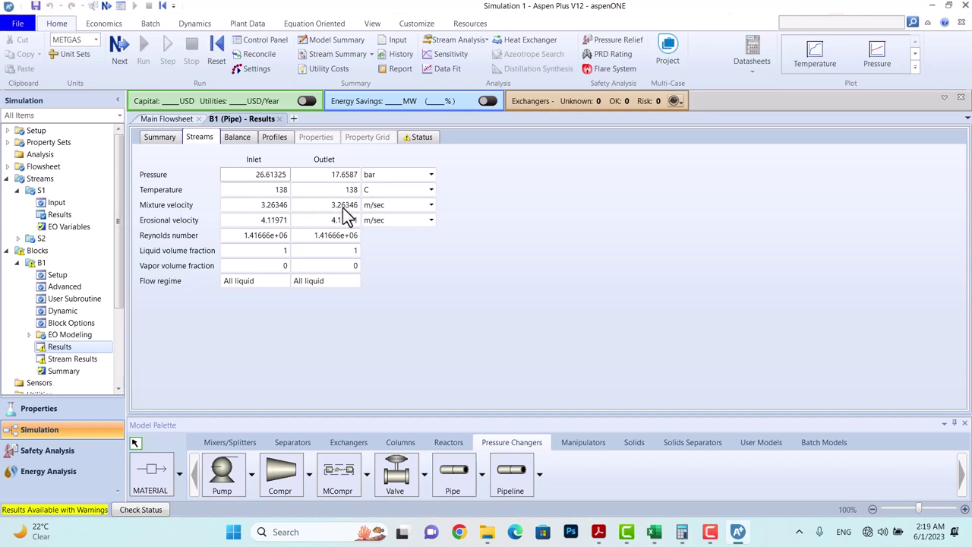
pyautogui.click(653, 531)
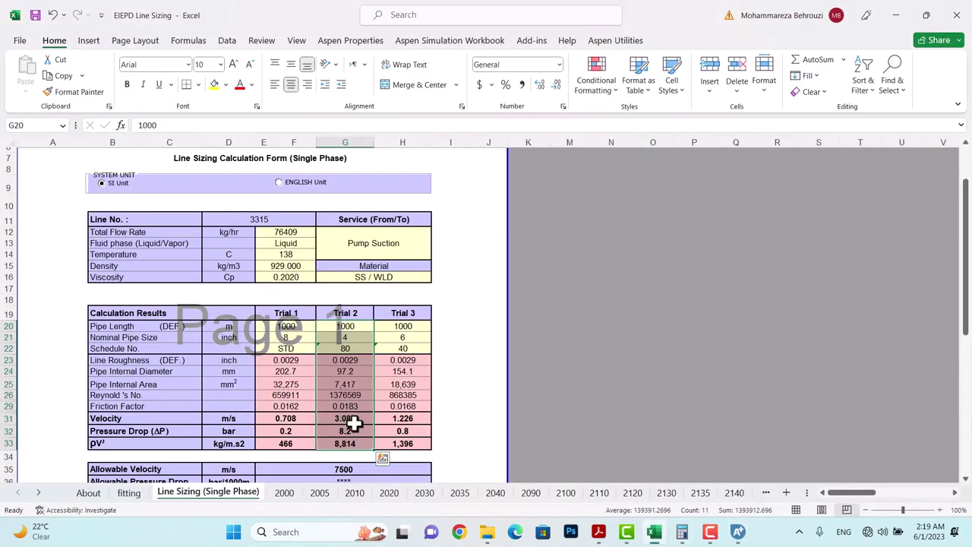
pyautogui.click(356, 431)
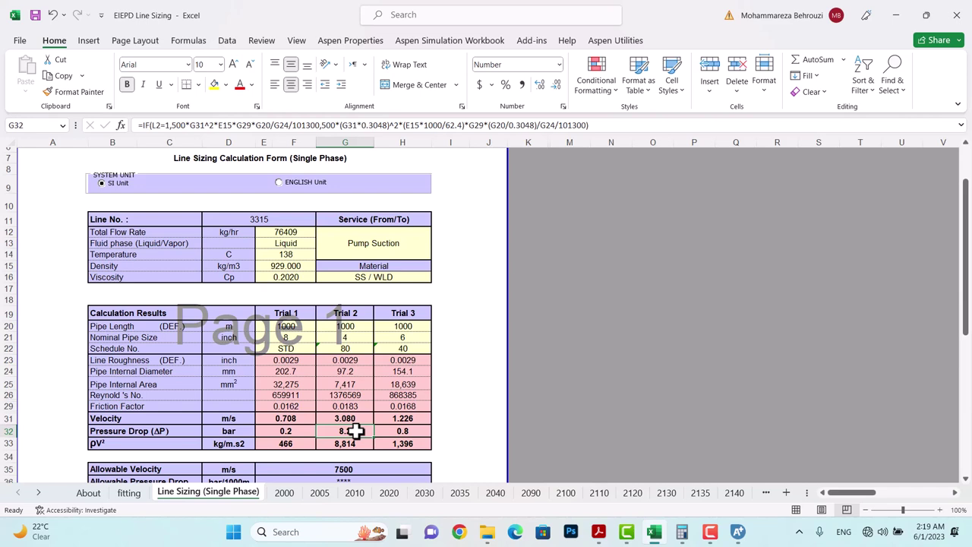
pyautogui.click(351, 337)
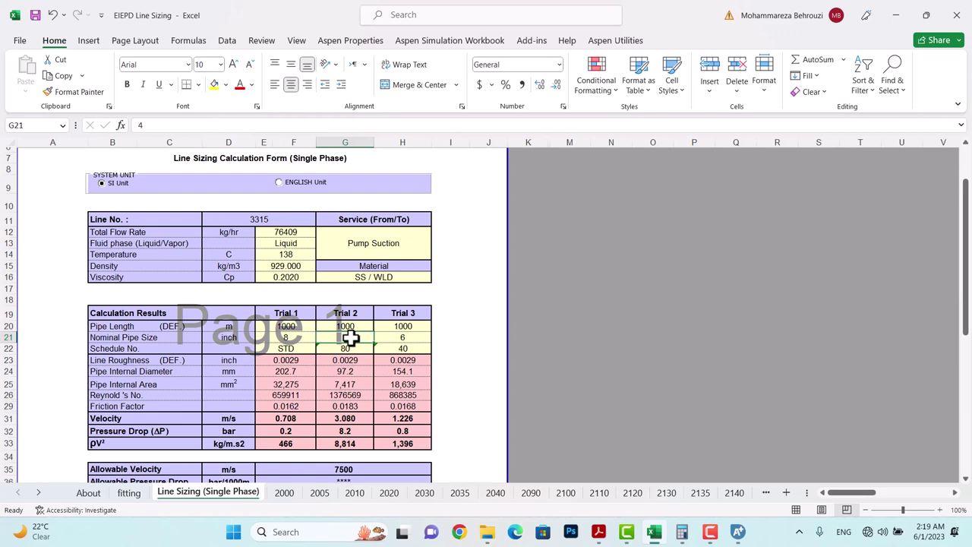
pyautogui.click(738, 533)
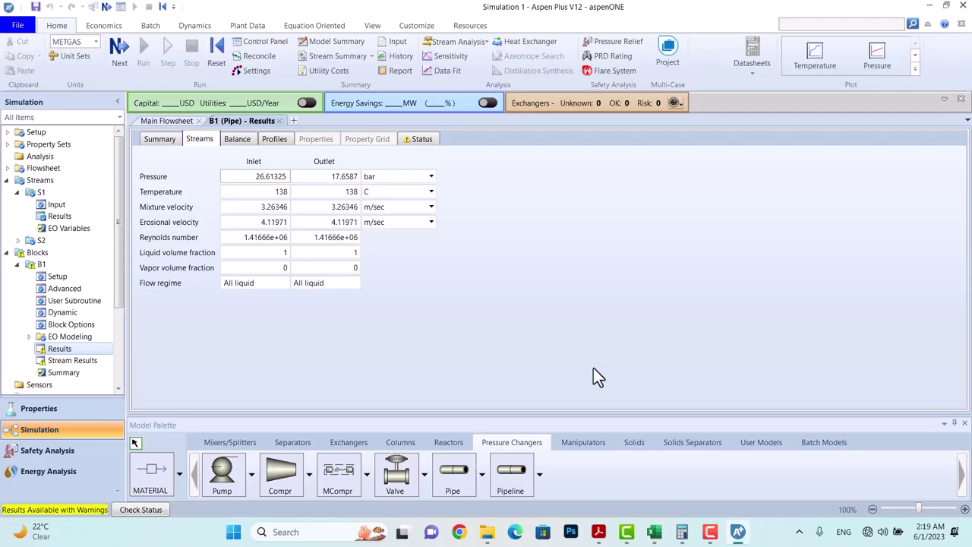
# - Change pipe B1's nominal diameter to 6-IN from the main flowsheet and rerun the simulation
pyautogui.click(170, 122)
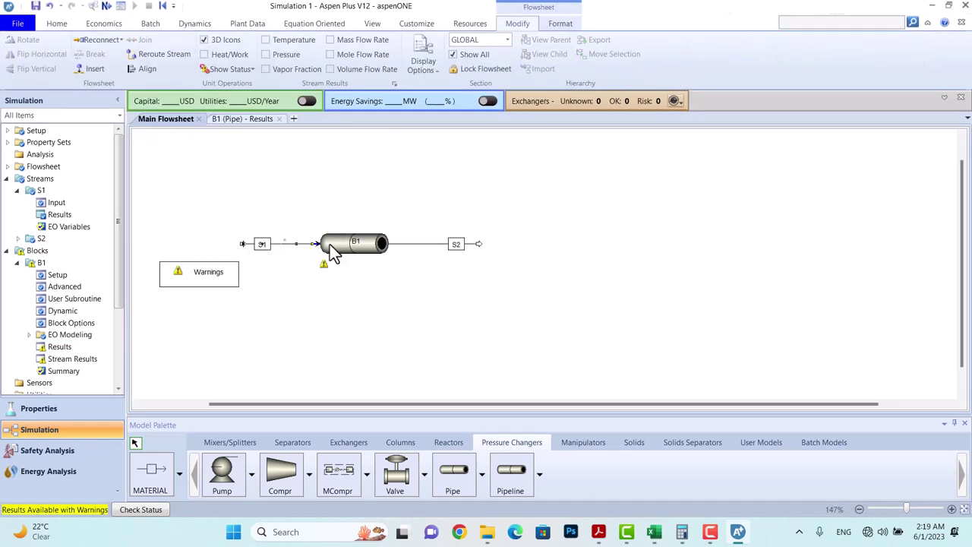
pyautogui.click(344, 250)
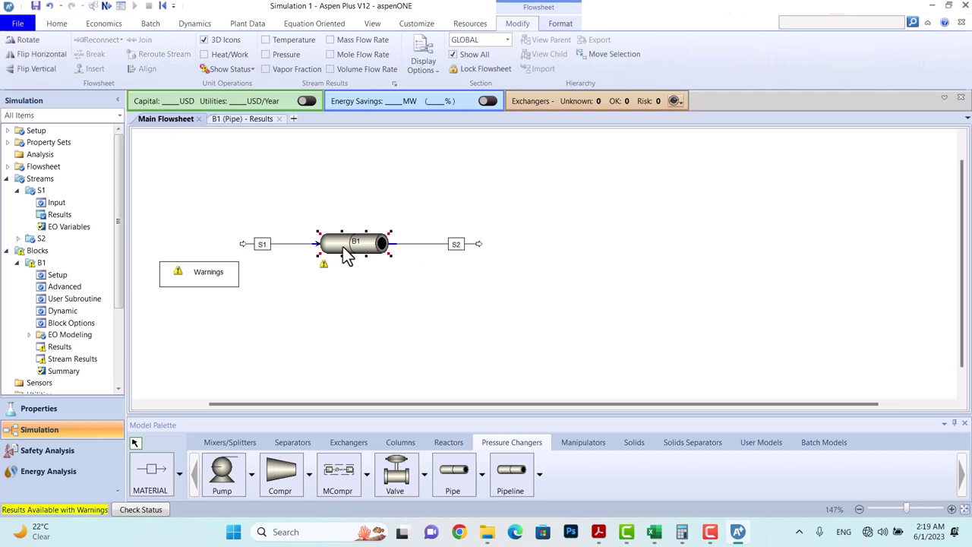
pyautogui.doubleClick(344, 249)
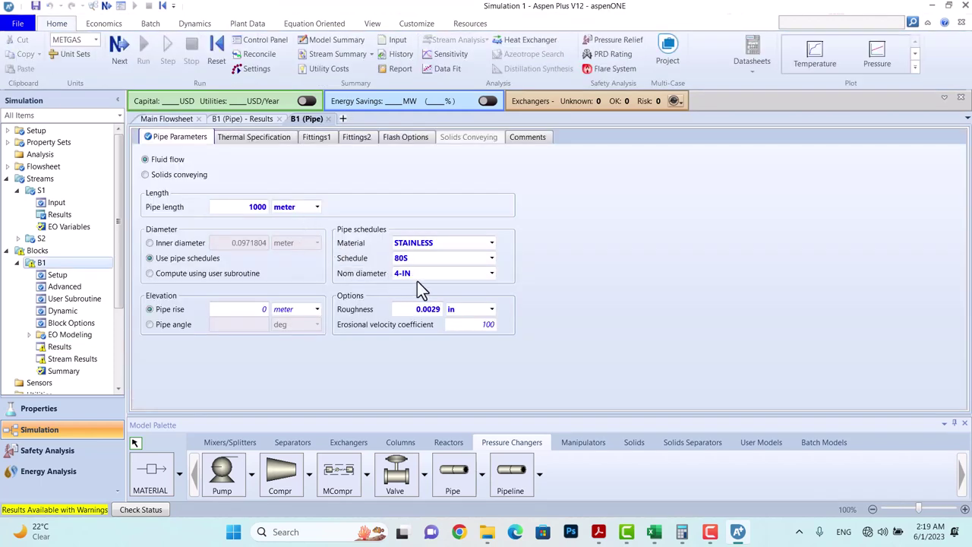
pyautogui.click(491, 273)
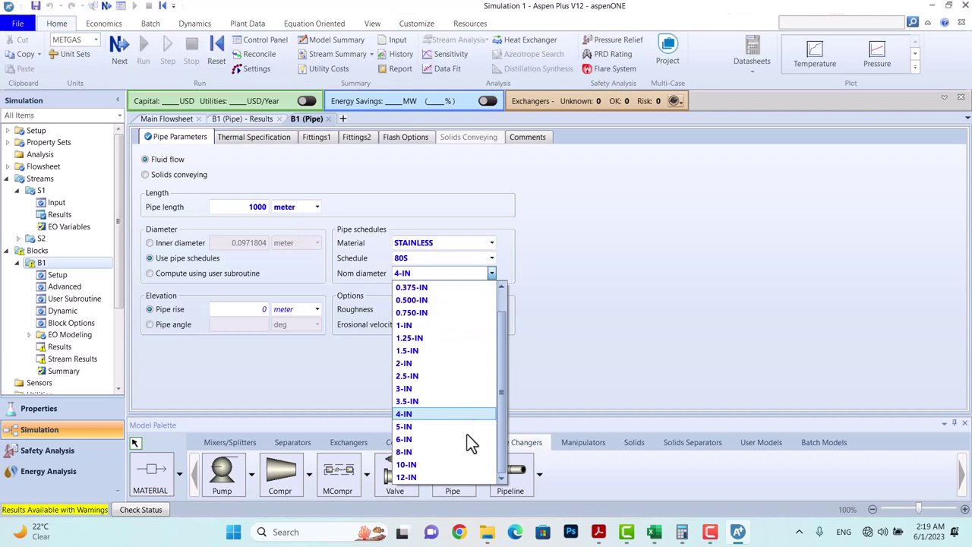
pyautogui.press('Escape')
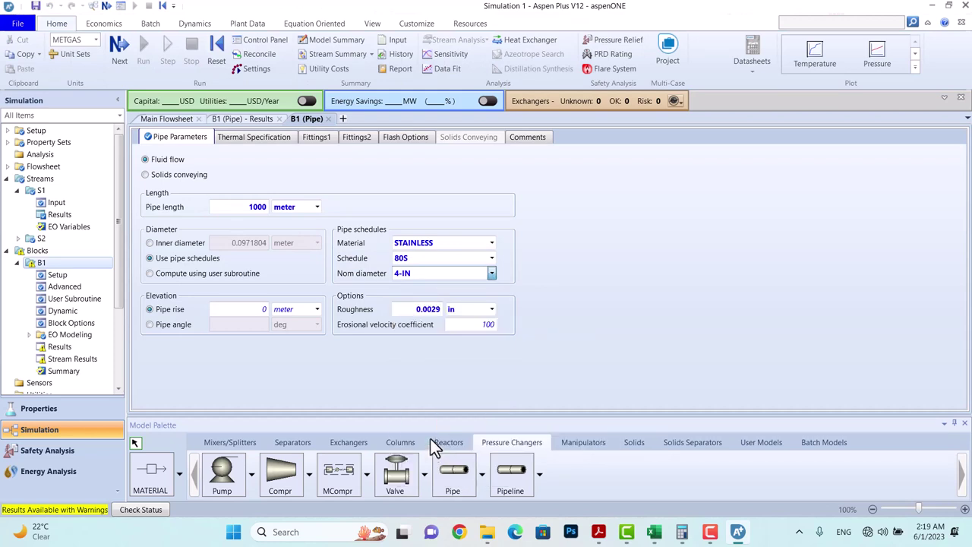
pyautogui.click(121, 47)
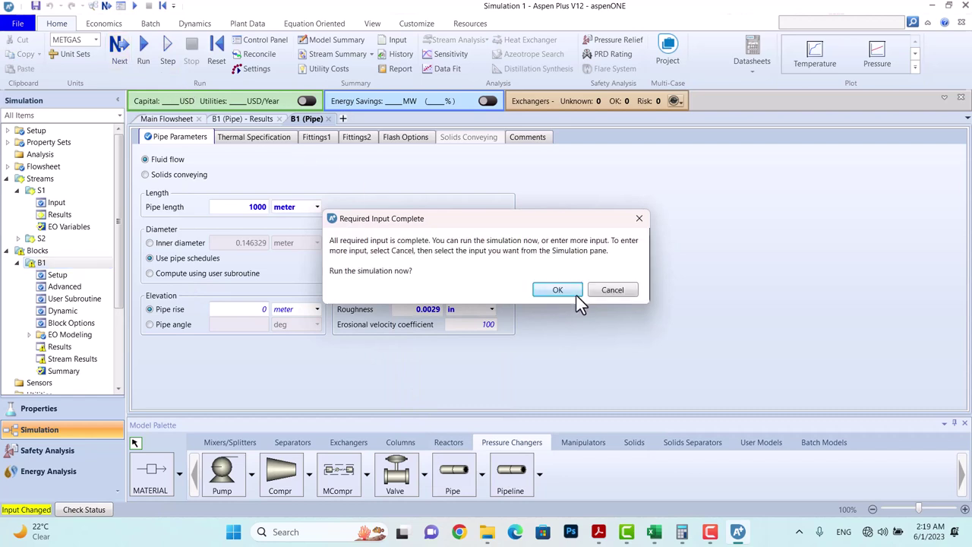
pyautogui.click(566, 291)
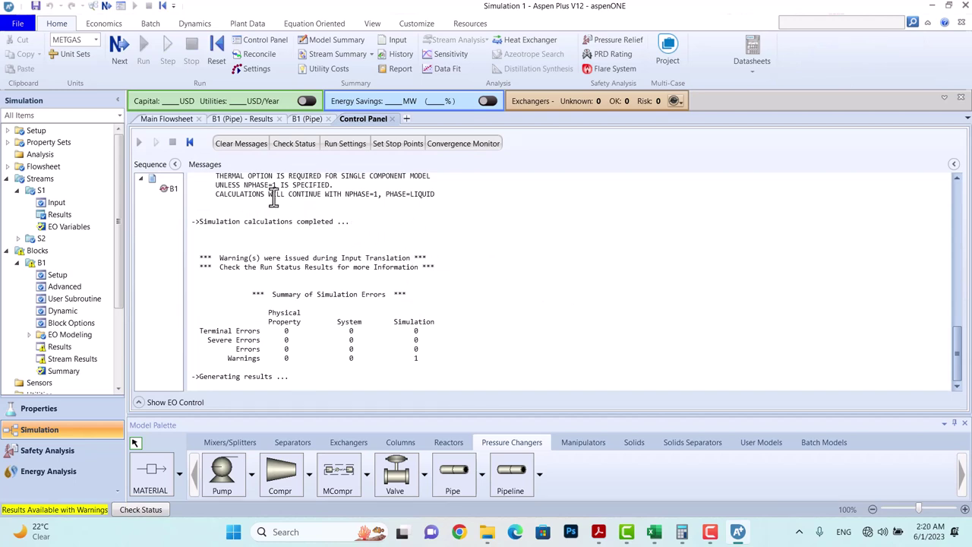
# - Open pipe B1's results summary and compare the total pressure drop with Trial 3 in the Excel line sizing sheet, returning to Aspen Plus
pyautogui.click(65, 350)
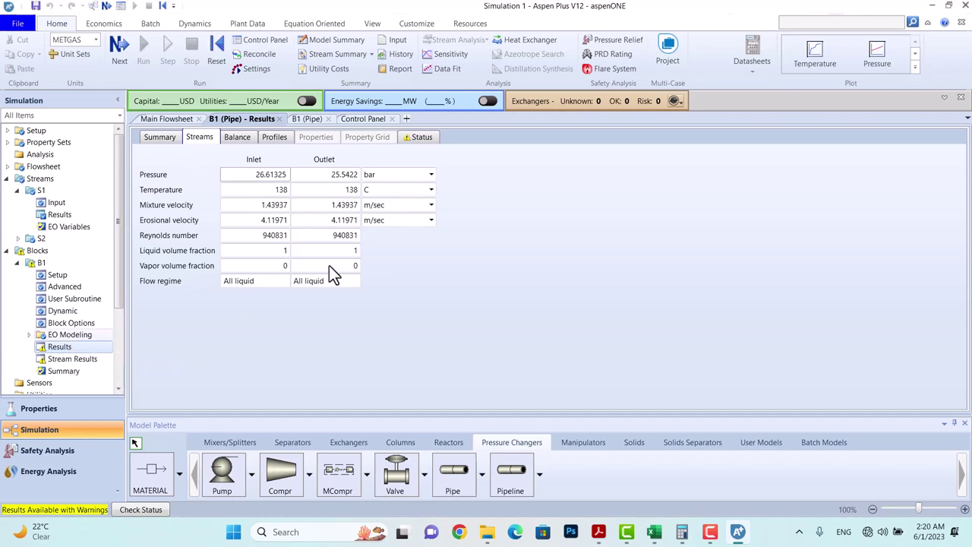
pyautogui.click(158, 139)
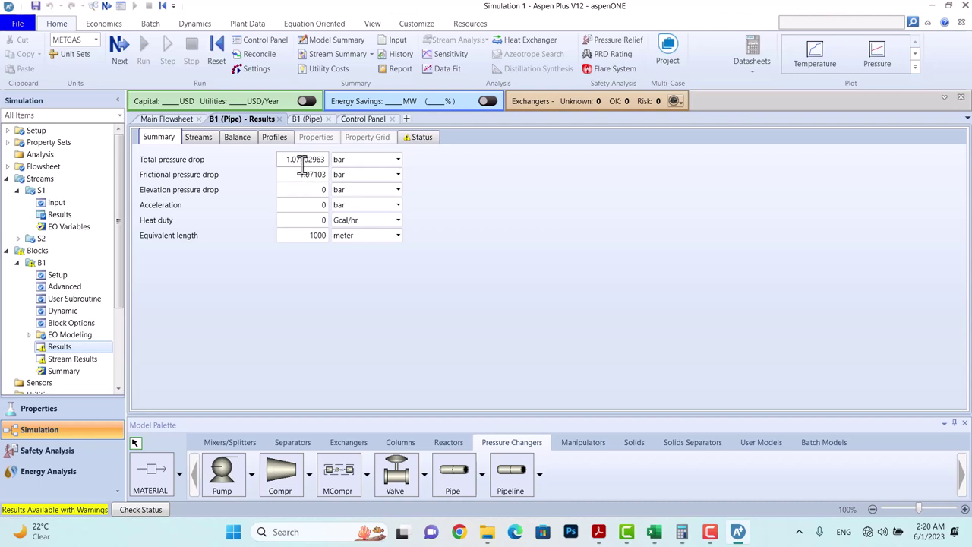
pyautogui.click(747, 533)
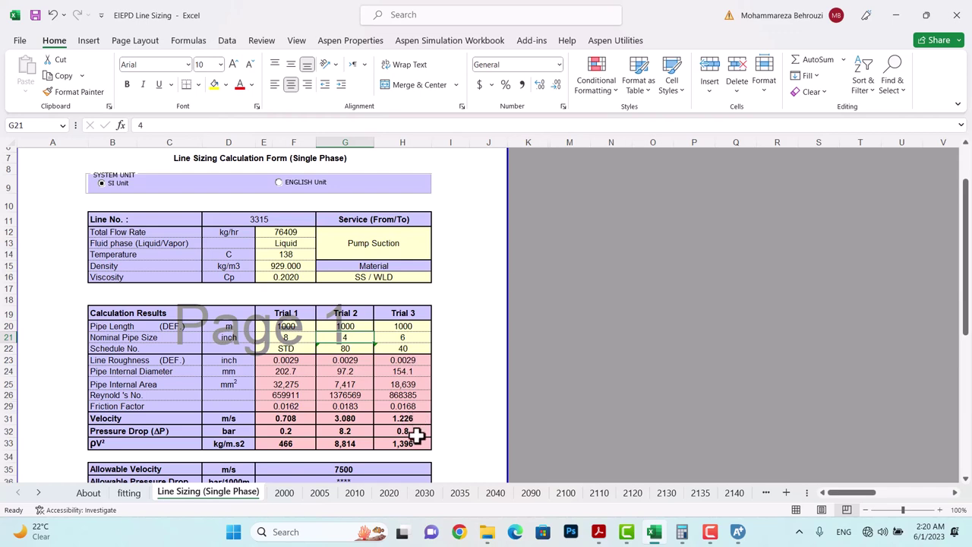
pyautogui.click(739, 533)
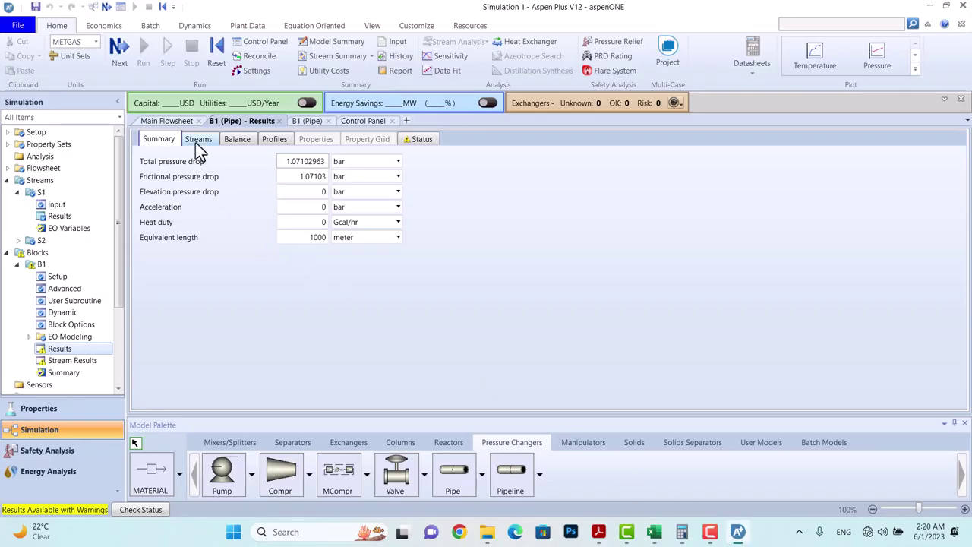
# - Compare the mixture velocity in B1's stream results with the Trial 3 velocity in the Excel sheet, and return to Aspen Plus
pyautogui.click(198, 140)
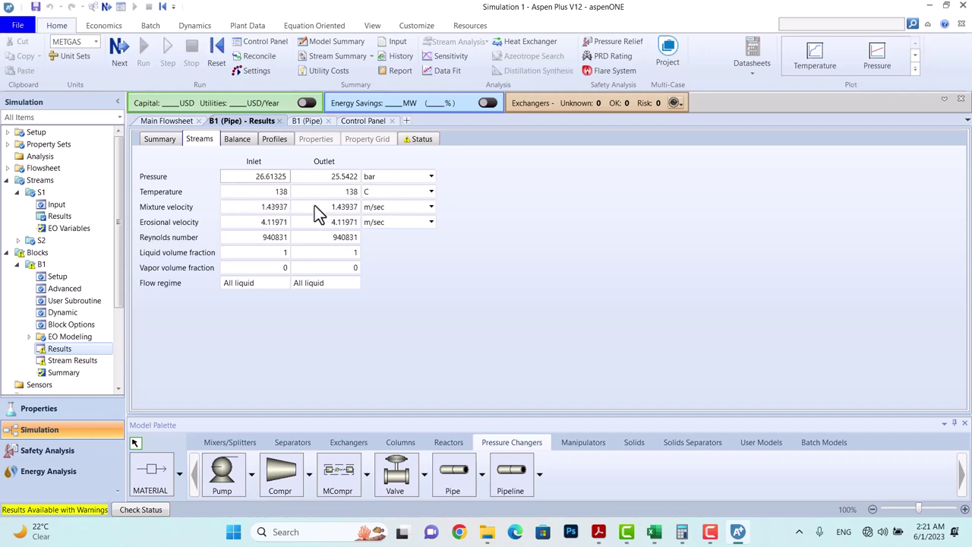
pyautogui.click(735, 532)
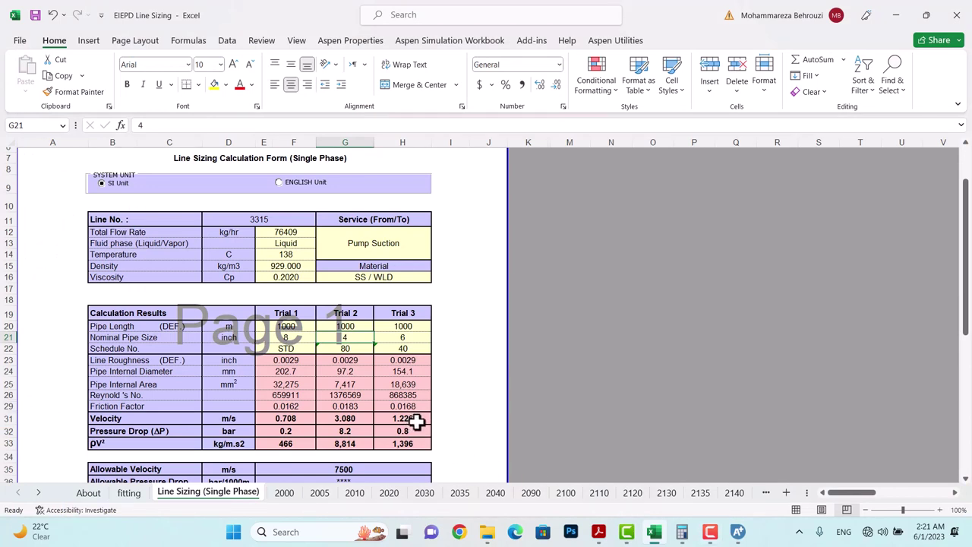
pyautogui.click(736, 533)
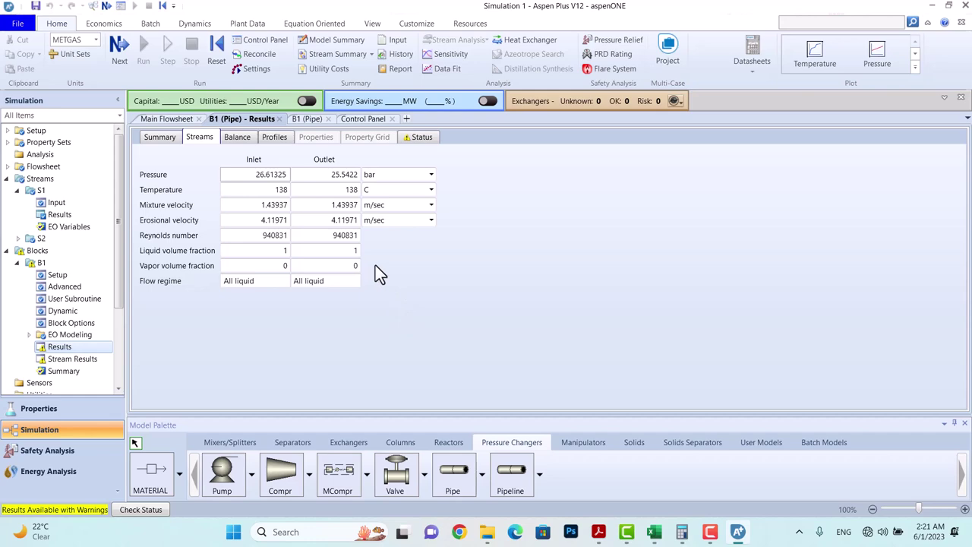
pyautogui.click(654, 532)
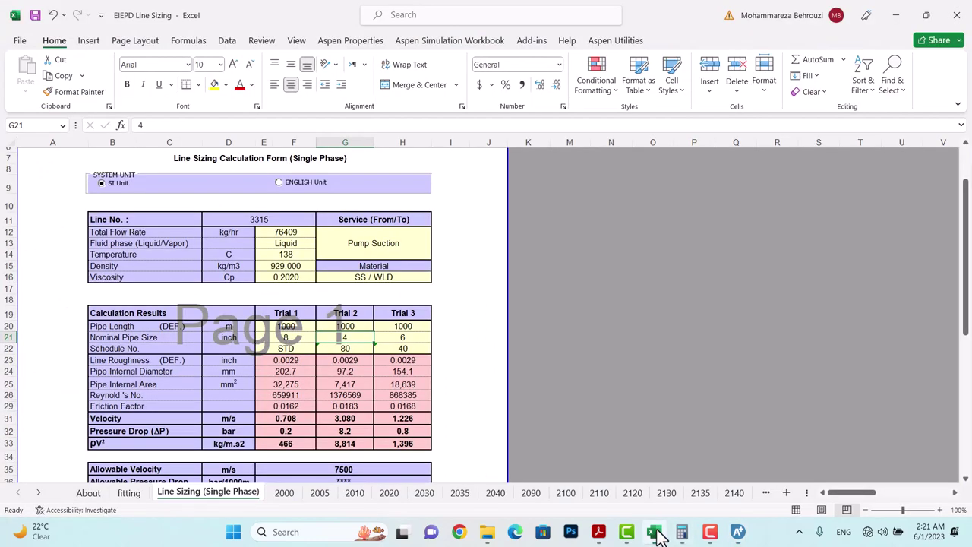
pyautogui.click(424, 418)
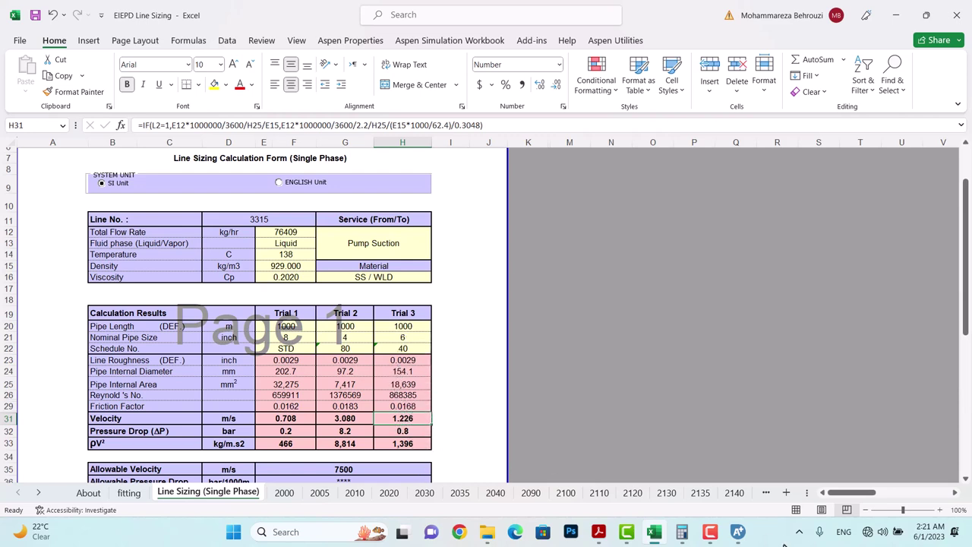
pyautogui.click(737, 531)
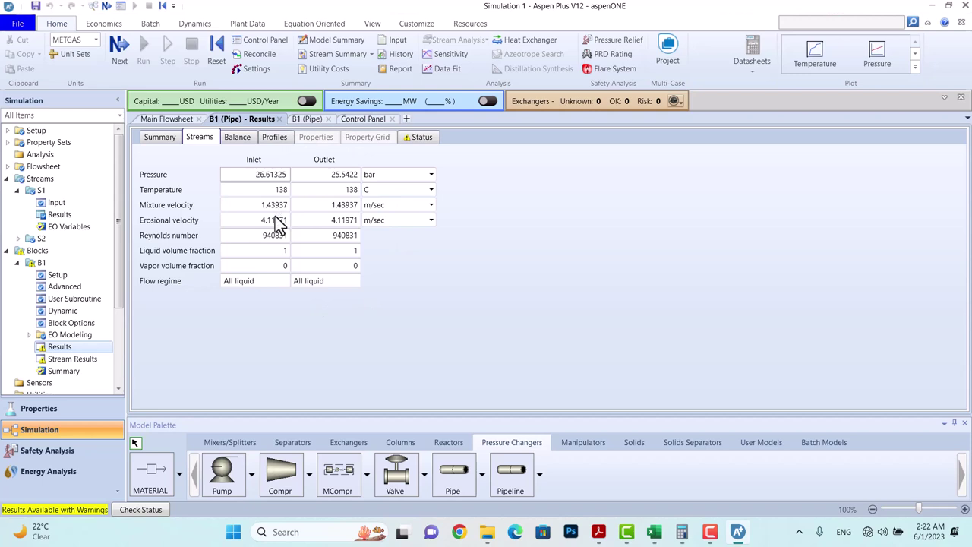
# - Close the open control panel and B1 forms, set pipe B1's nominal diameter to 8-IN, and rerun the simulation
pyautogui.click(392, 119)
pyautogui.click(328, 119)
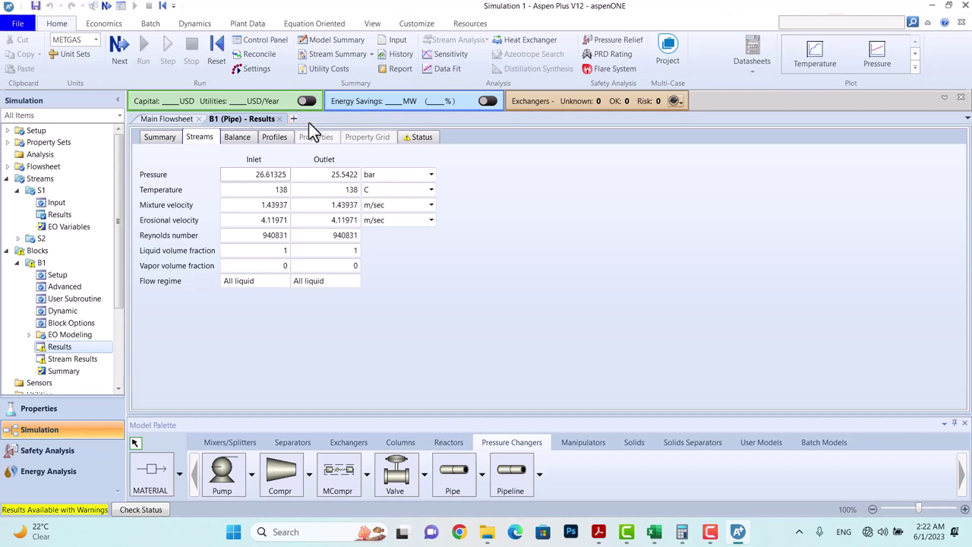
pyautogui.click(279, 120)
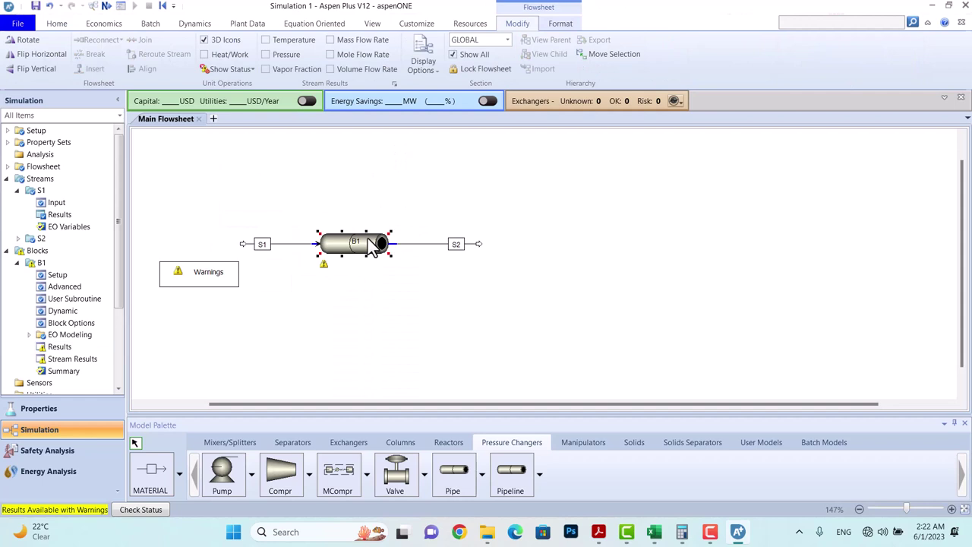
pyautogui.doubleClick(368, 240)
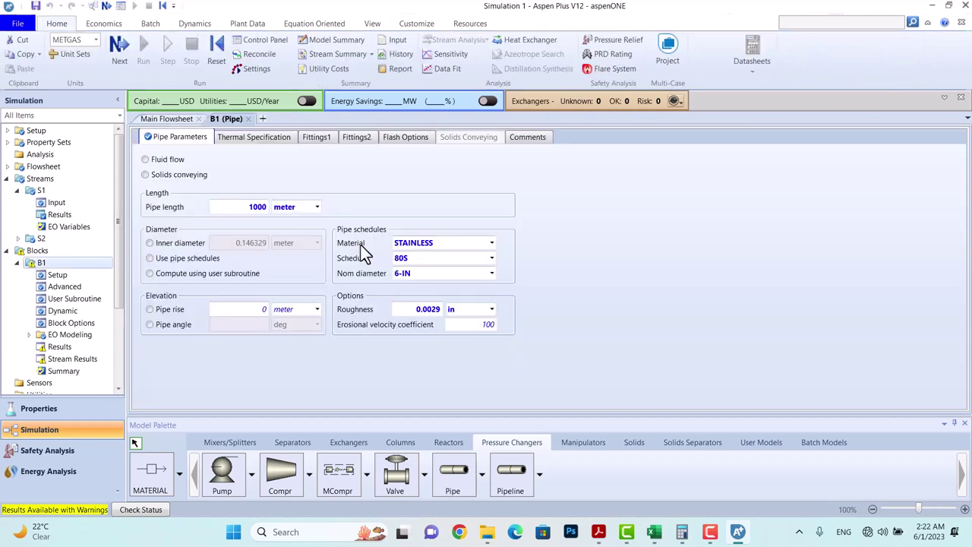
pyautogui.click(490, 272)
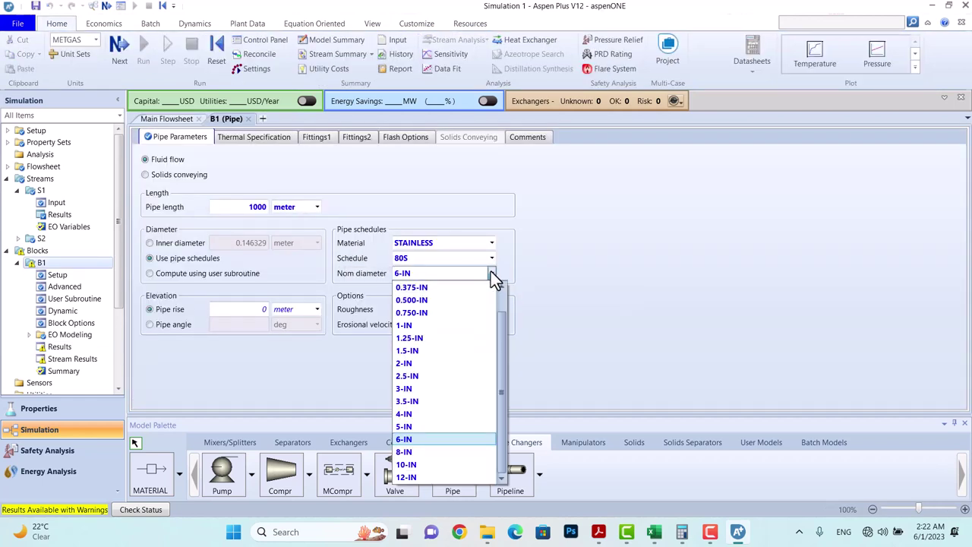
pyautogui.click(418, 451)
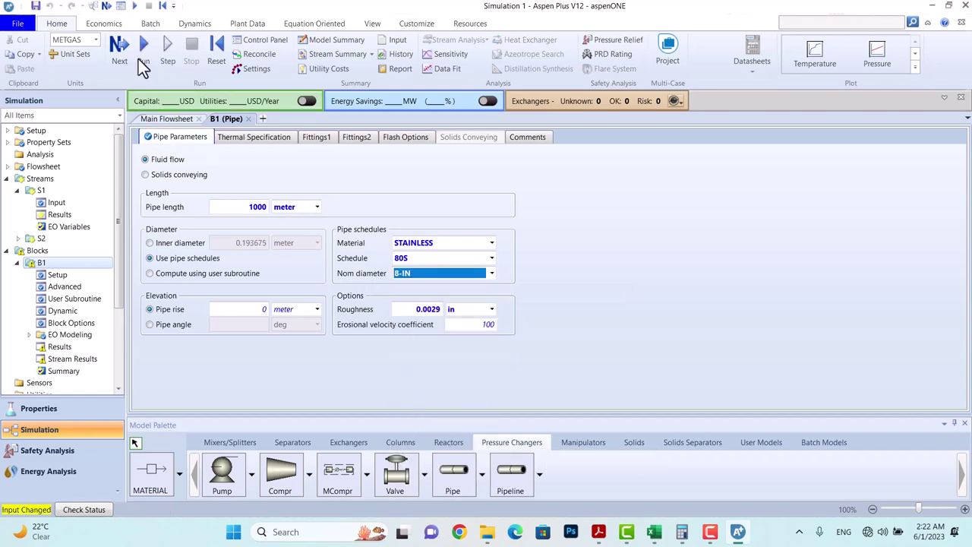
pyautogui.click(123, 48)
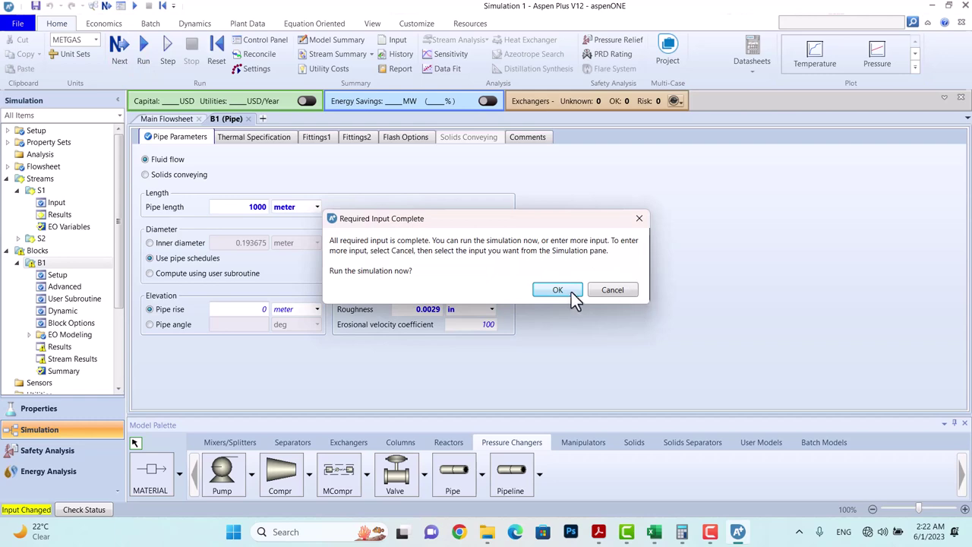
pyautogui.click(561, 290)
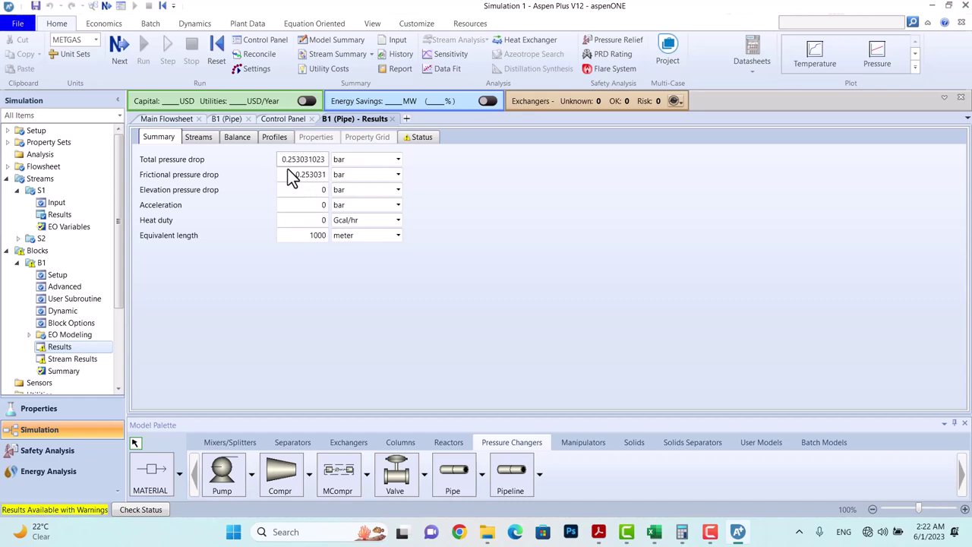
# - Compare B1's total pressure drop for the 8-IN pipe with the Trial 1 column of the Excel line sizing sheet
pyautogui.click(739, 533)
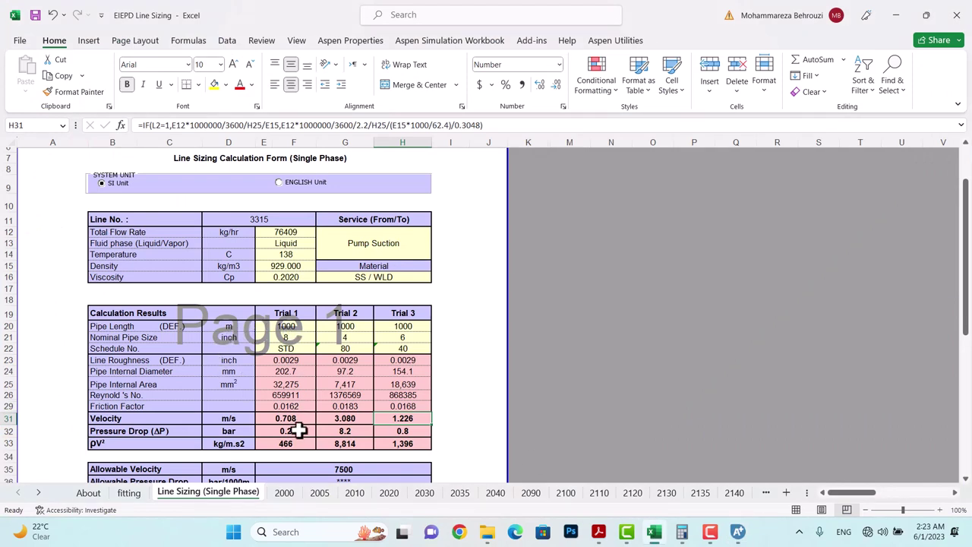